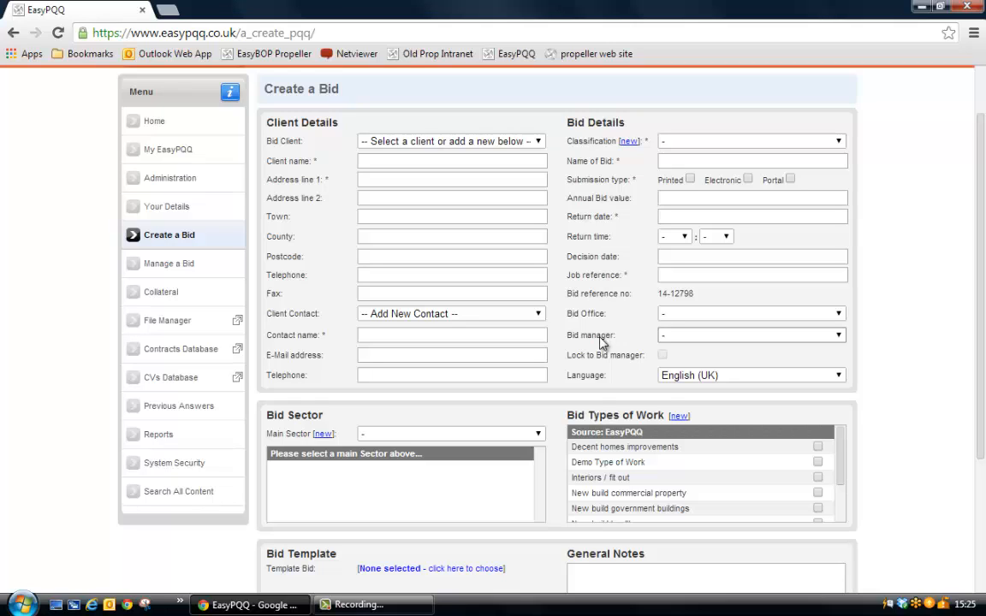
left_click(538, 143)
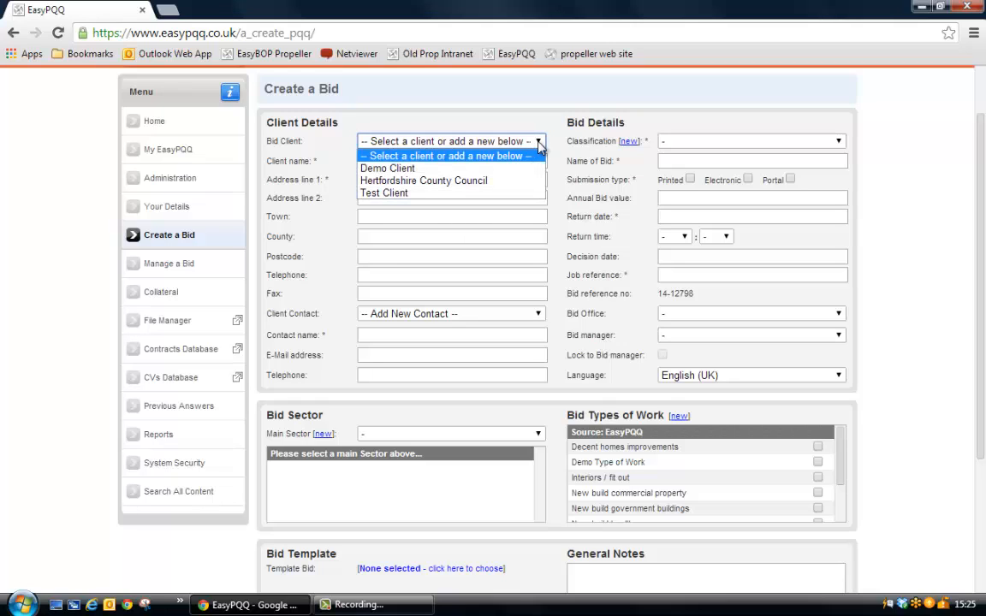
left_click(414, 193)
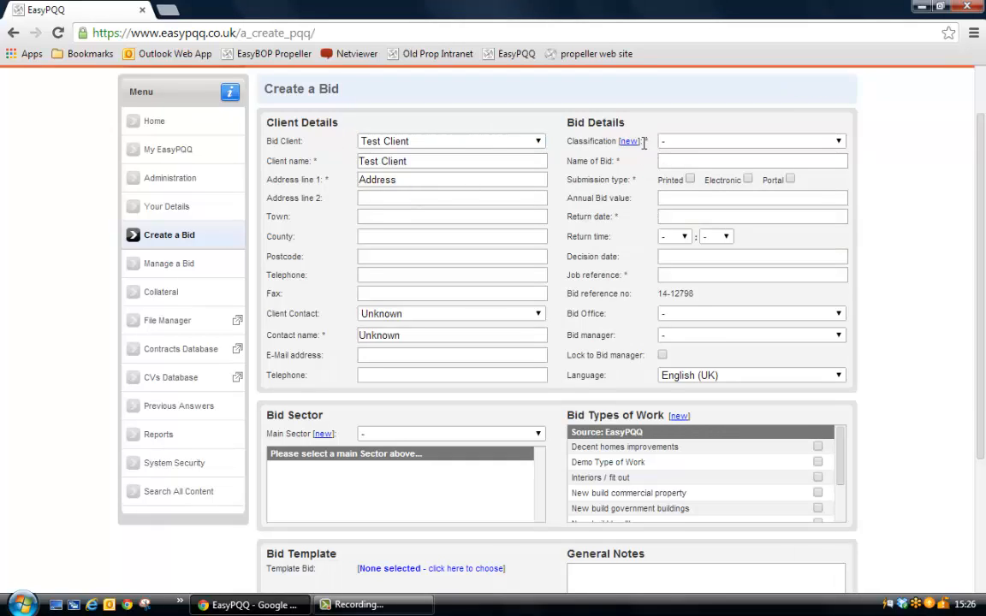
left_click_drag(644, 140, 649, 139)
left_click(481, 146)
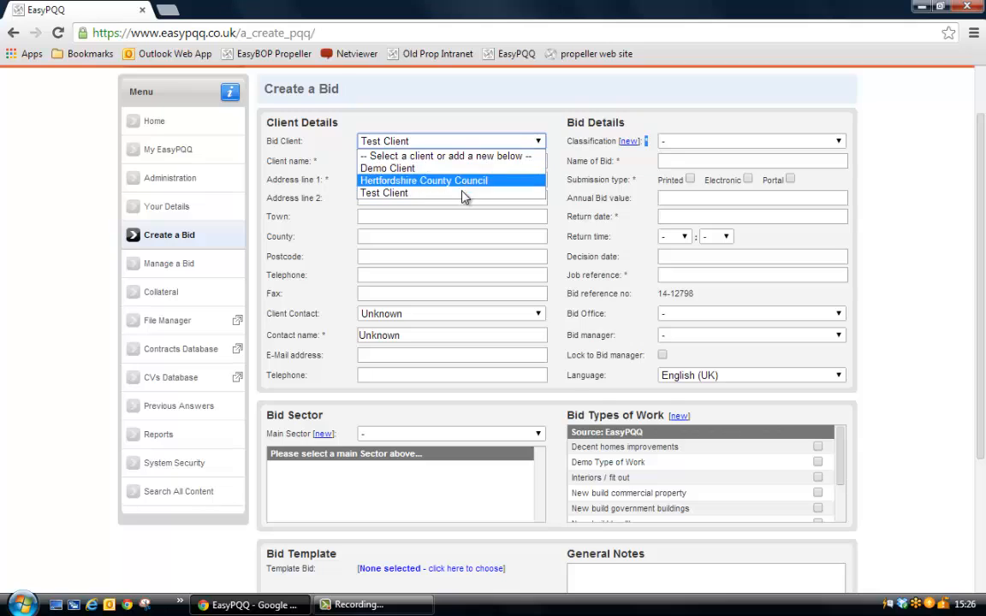
left_click(432, 156)
left_click(384, 163)
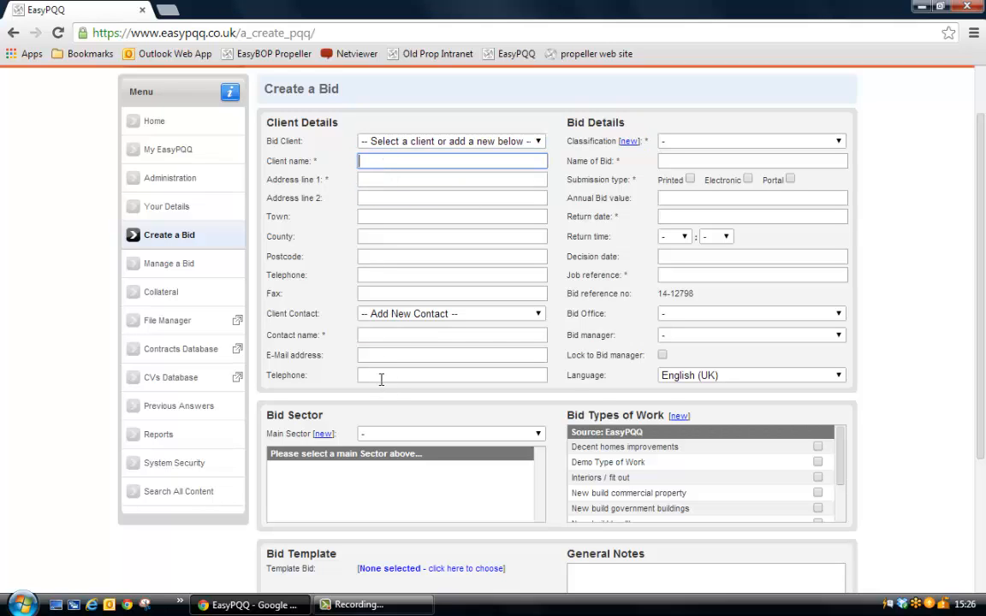
Choose the existing Test Client as the bid client and classify the bid as PQQ.
left_click(448, 143)
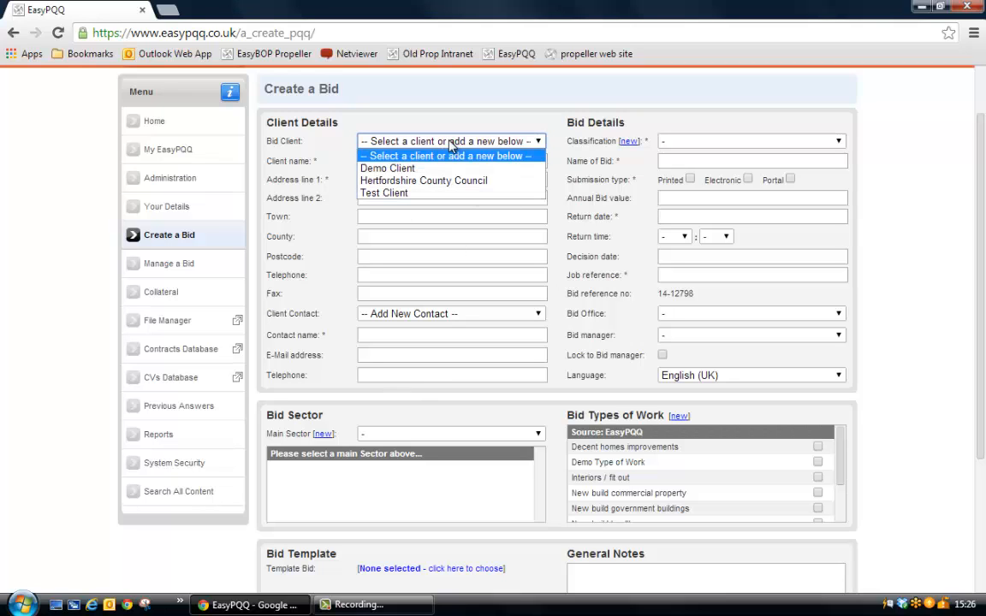
left_click(436, 193)
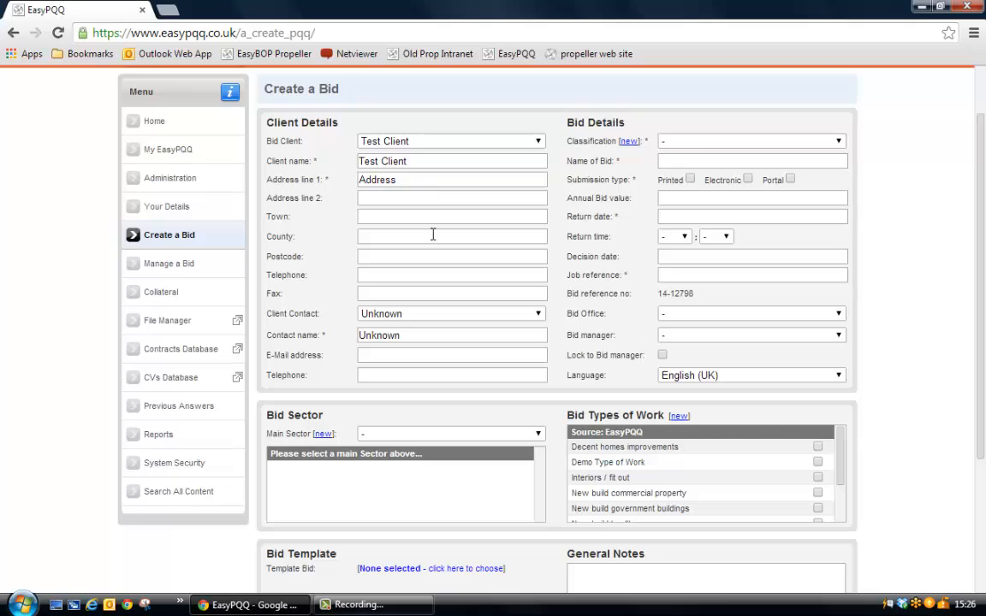
left_click(676, 144)
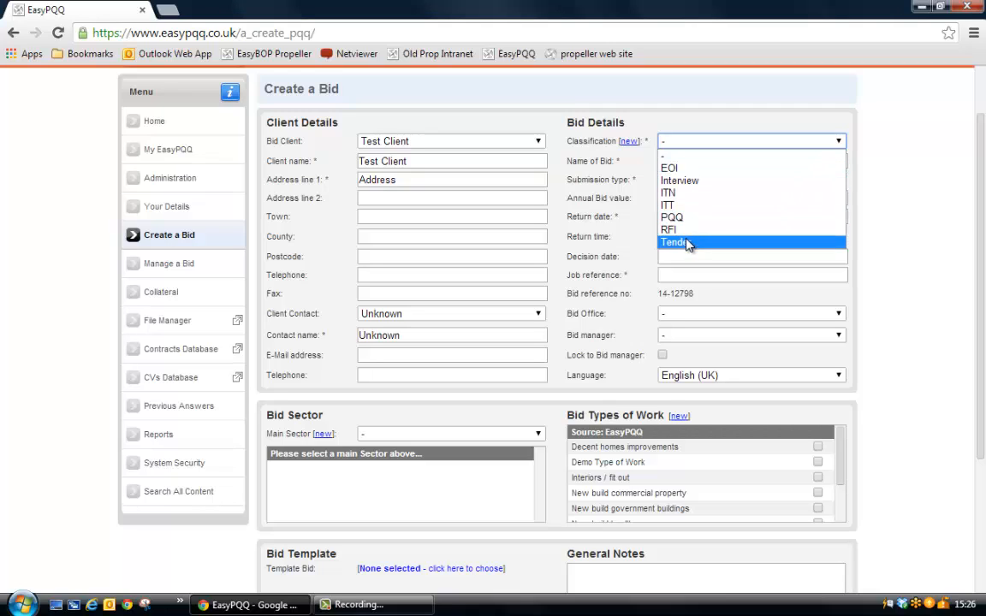
left_click(672, 219)
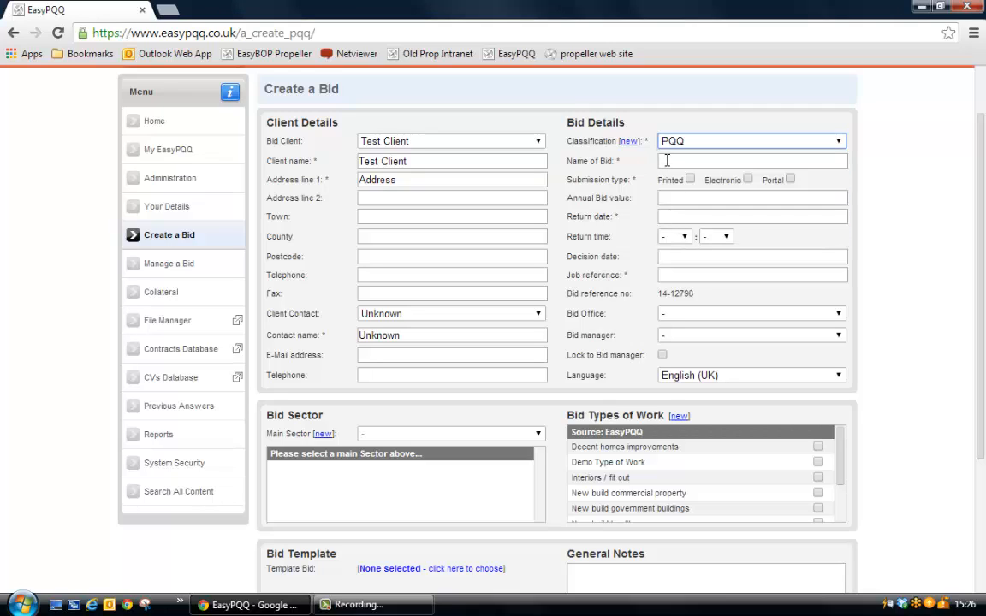
Name the bid "EasyPQQ Demo Bid".
left_click(668, 160)
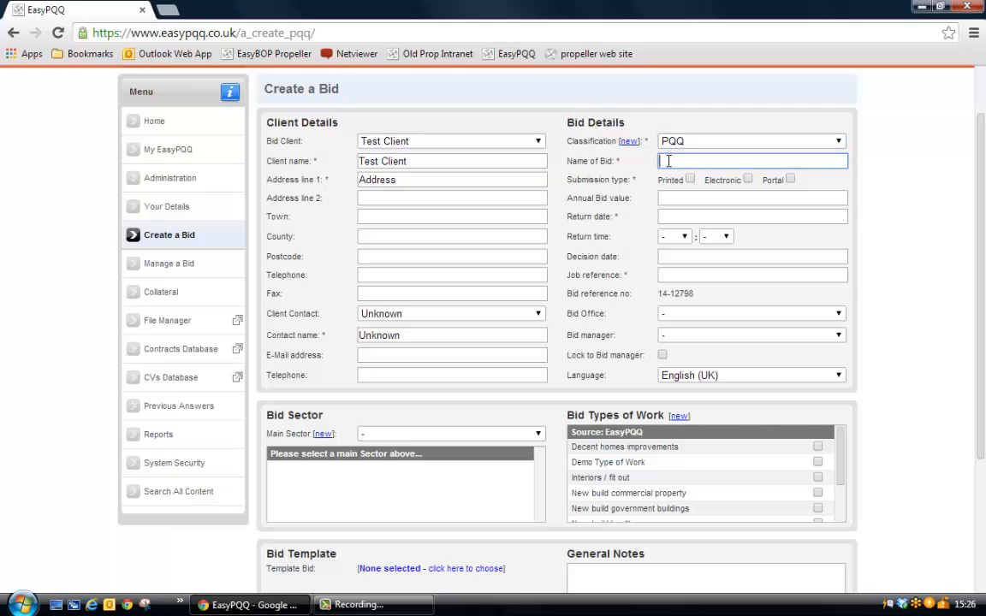
type("EasyOPQQ")
key("BackSpace")
key("BackSpace")
key("BackSpace")
key("BackSpace")
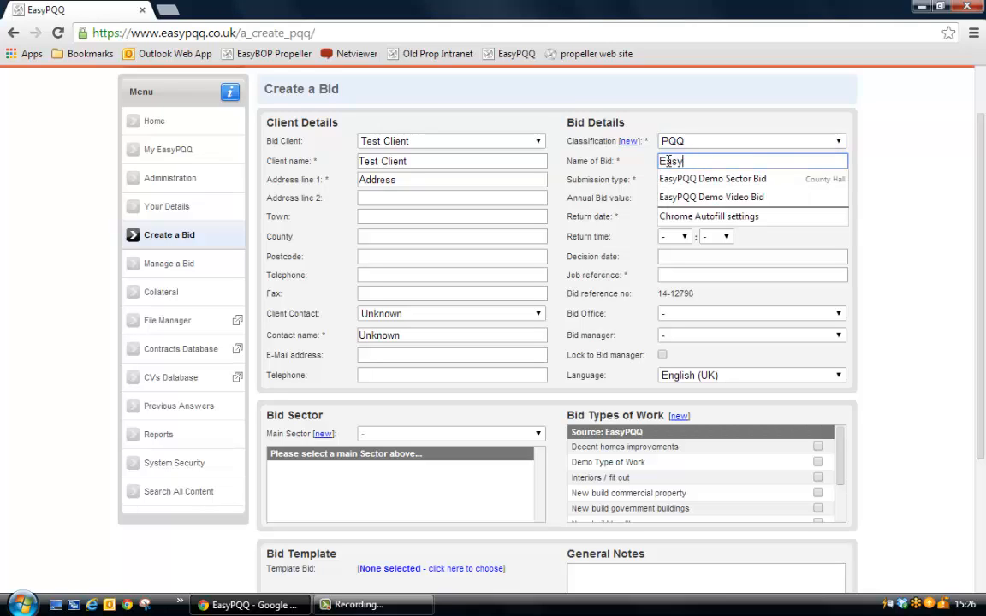
type("PQQ Demo Bid")
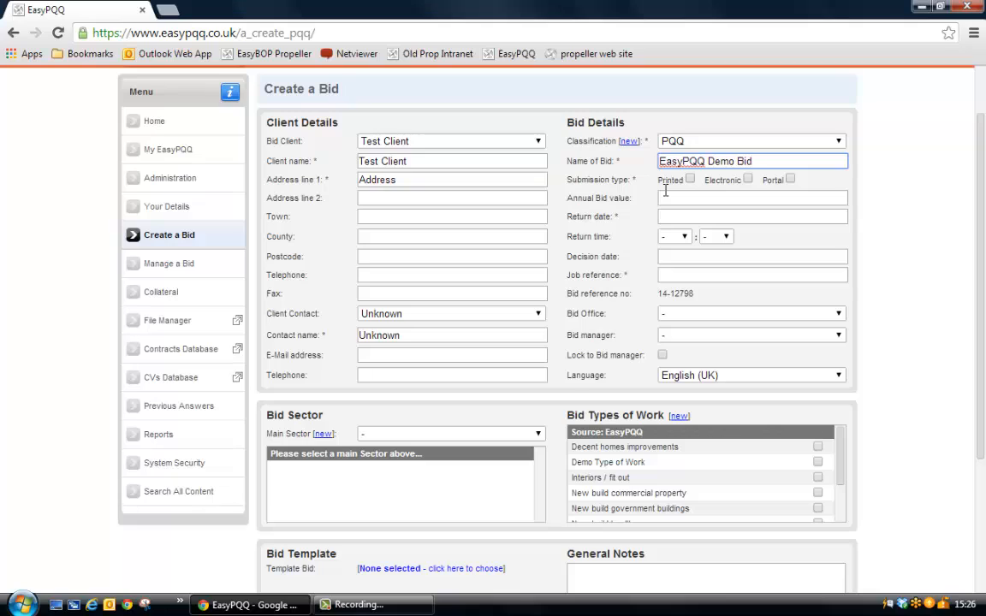
Set the submission type to Electronic only, with Printed and Portal left unticked.
left_click(690, 179)
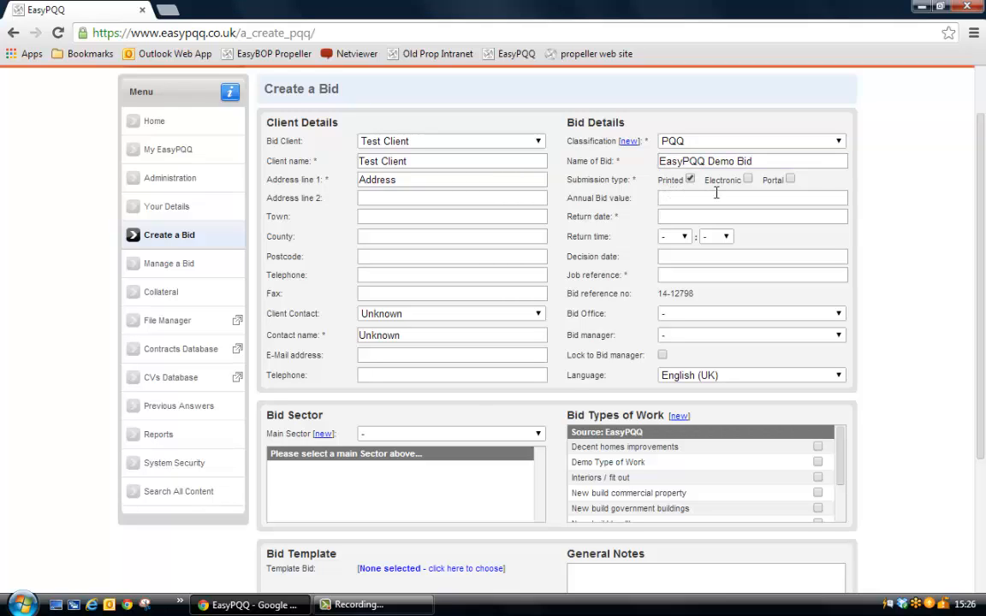
left_click(748, 179)
left_click(790, 178)
left_click(790, 180)
left_click(690, 179)
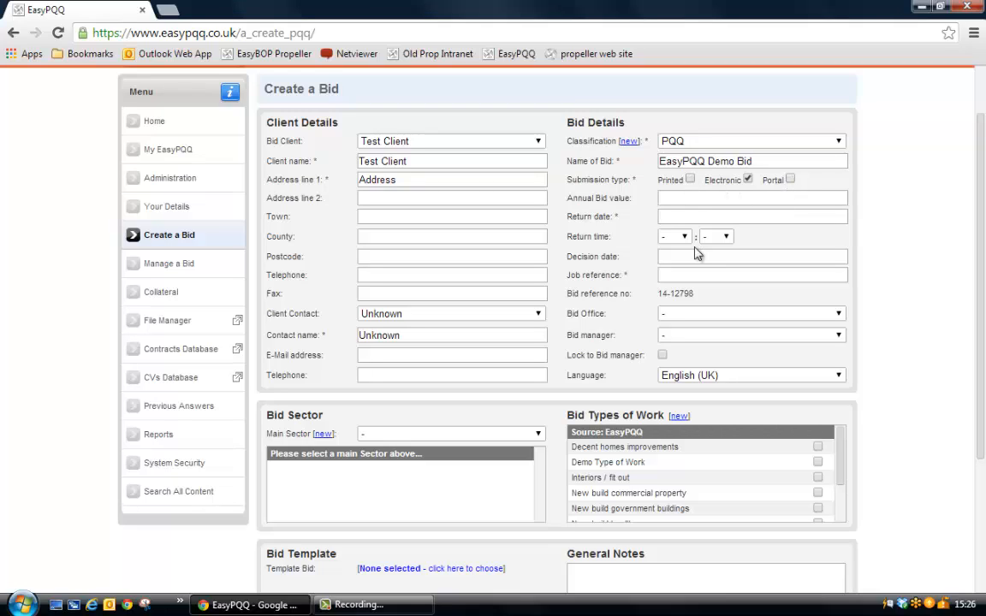
left_click(673, 196)
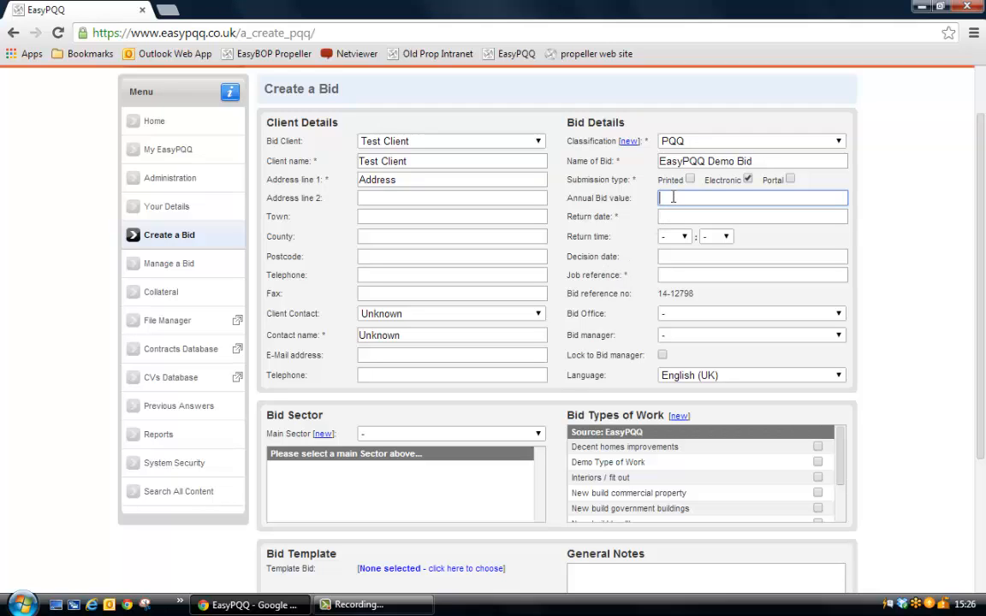
Set the bid's return date to 30/04/2014 and the return time to 12:00.
left_click(676, 216)
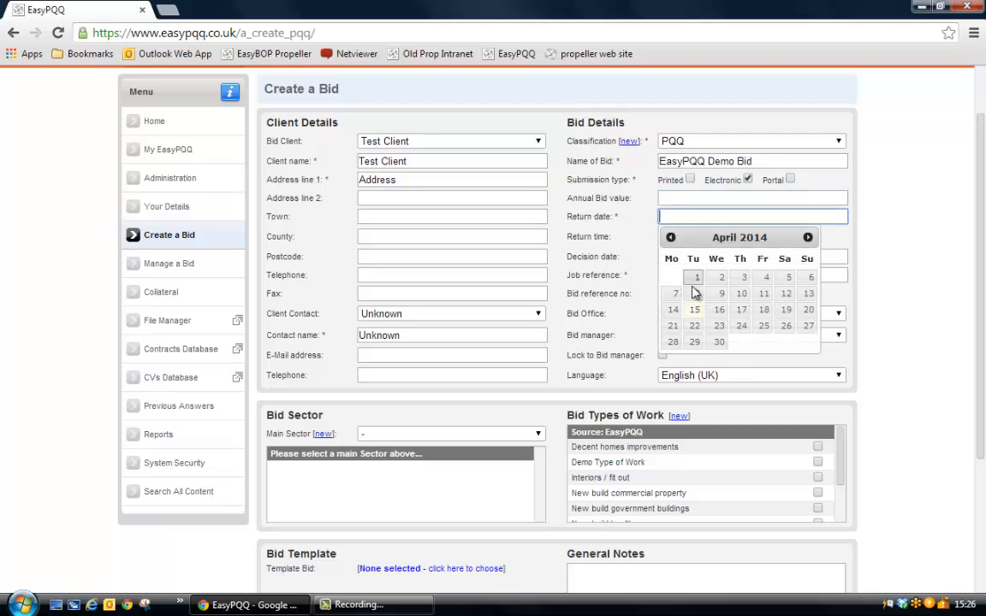
left_click(718, 342)
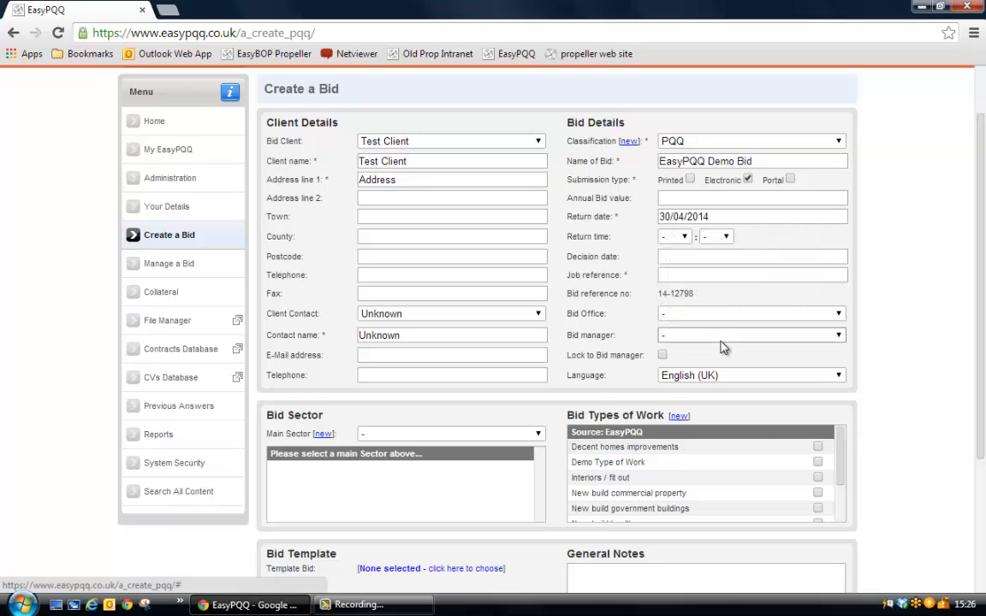
left_click(687, 237)
type("12")
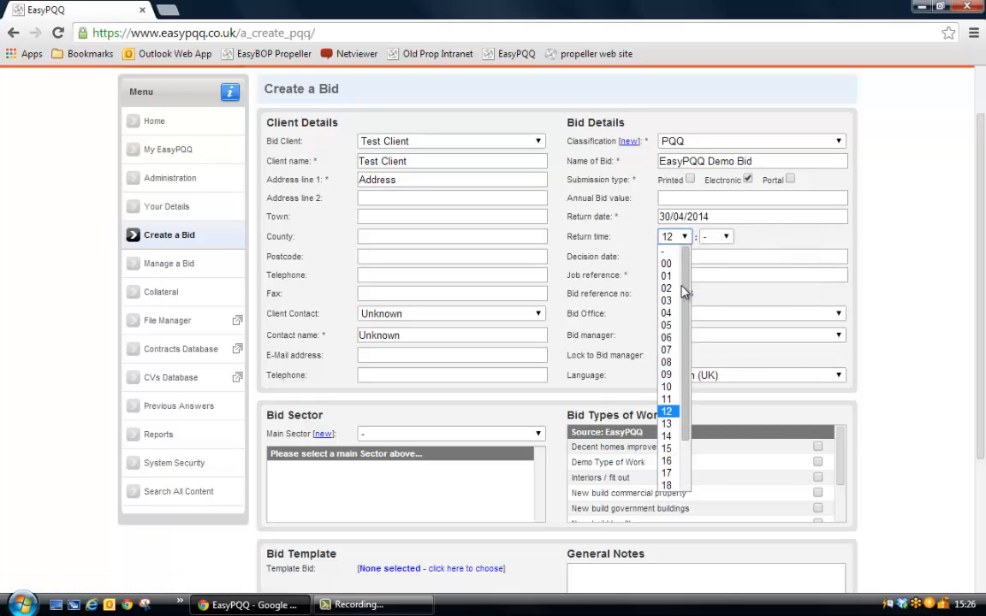
key("Return")
left_click(717, 237)
type("00")
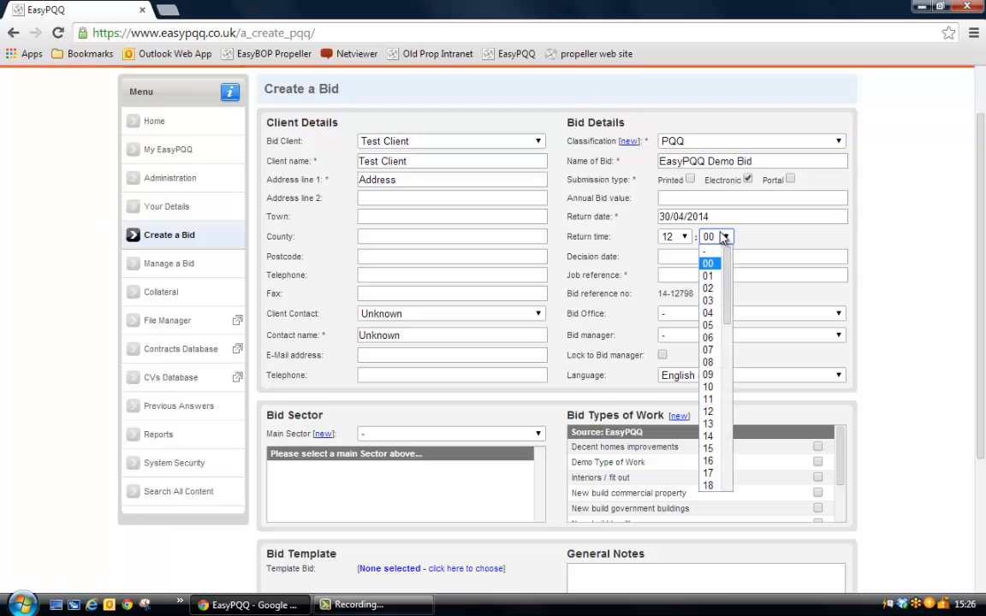
key("Return")
Set the decision date to 21/05/2014 and enter XXXXX as the job reference.
left_click(667, 256)
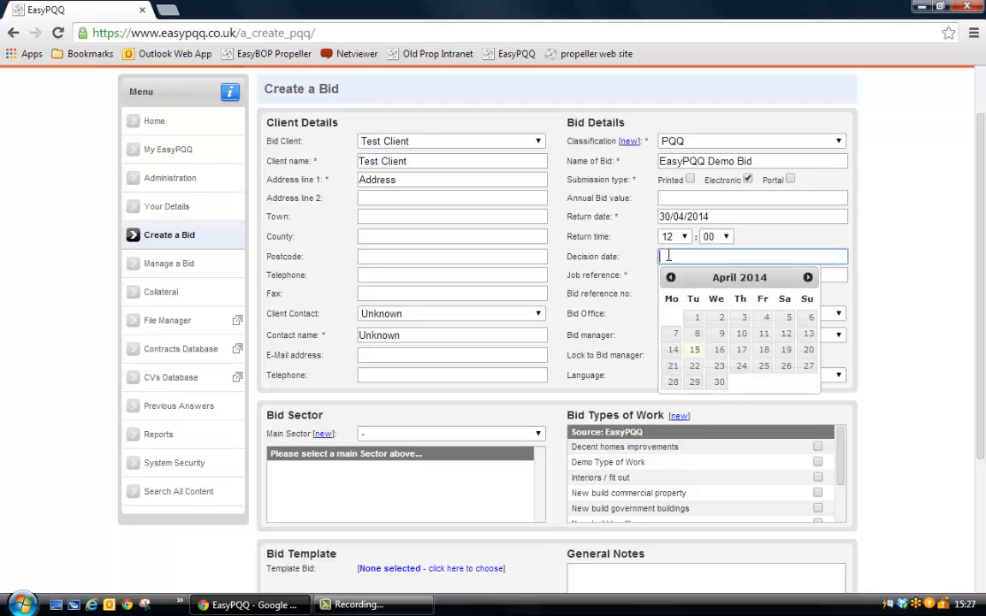
left_click(807, 276)
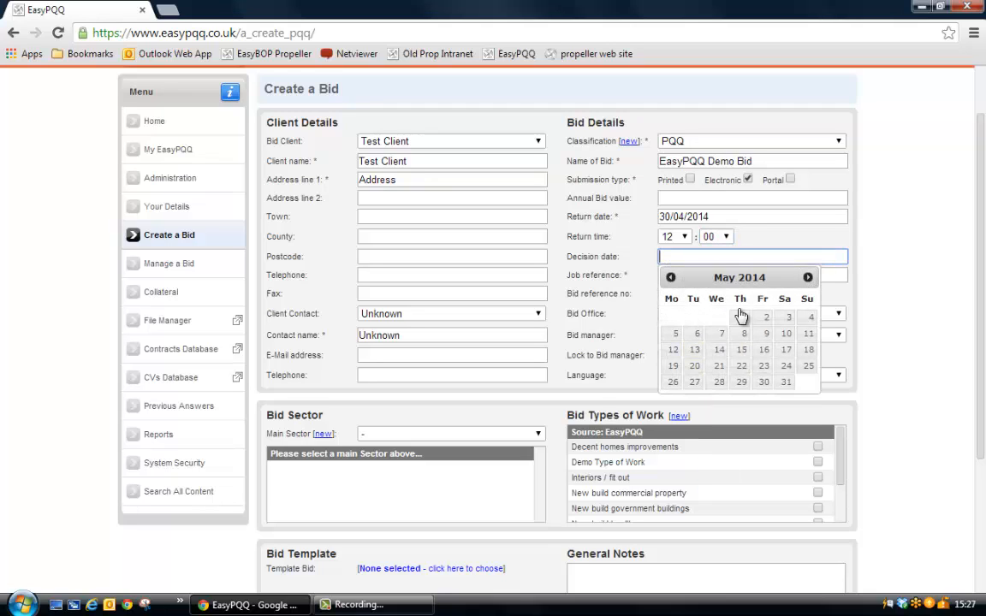
left_click(719, 366)
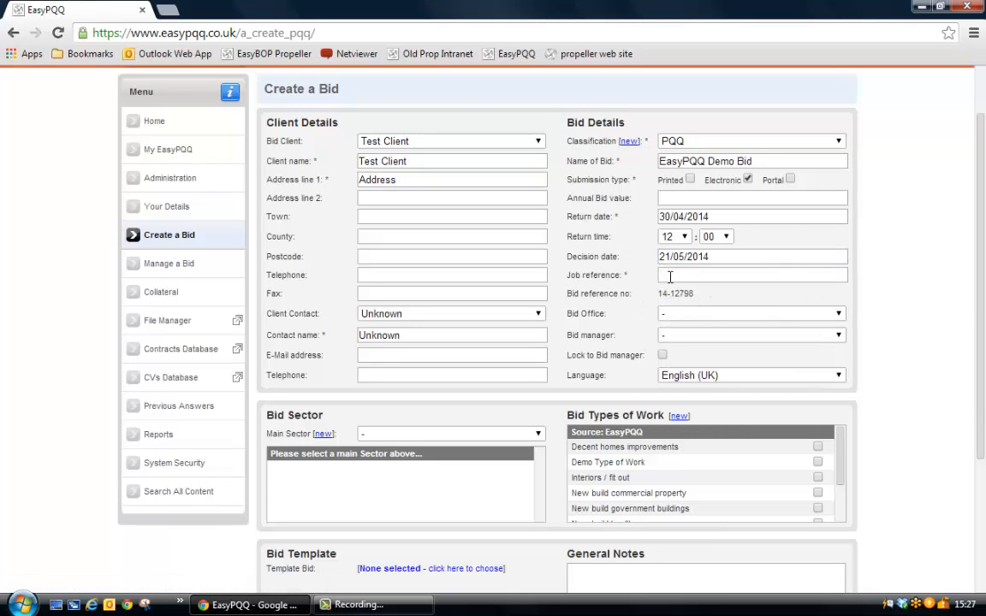
left_click(681, 274)
type("XX")
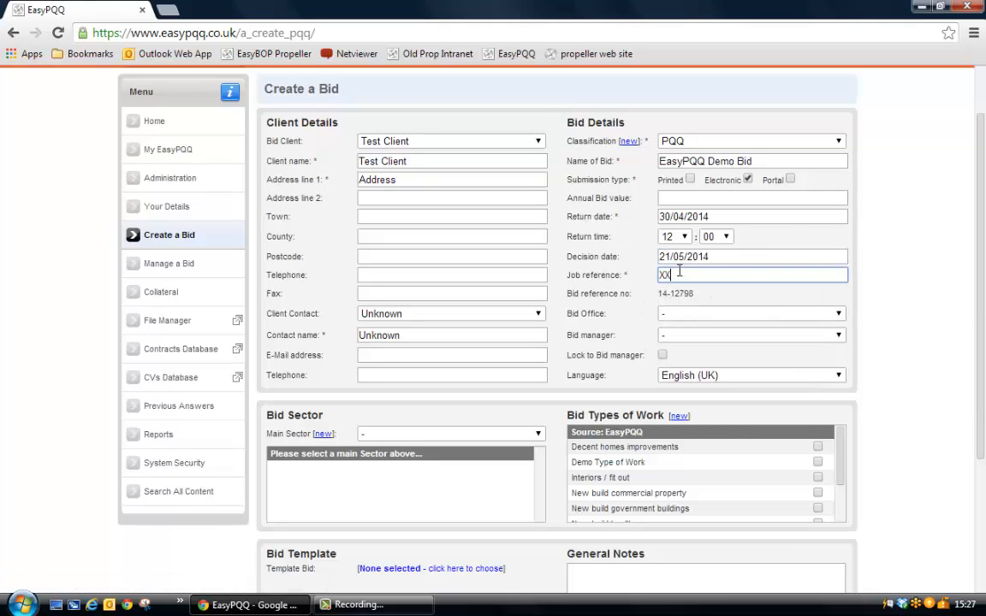
type("XXX")
Assign the bid to the London office and choose the last listed bid manager, without locking the bid to that manager.
left_click(682, 317)
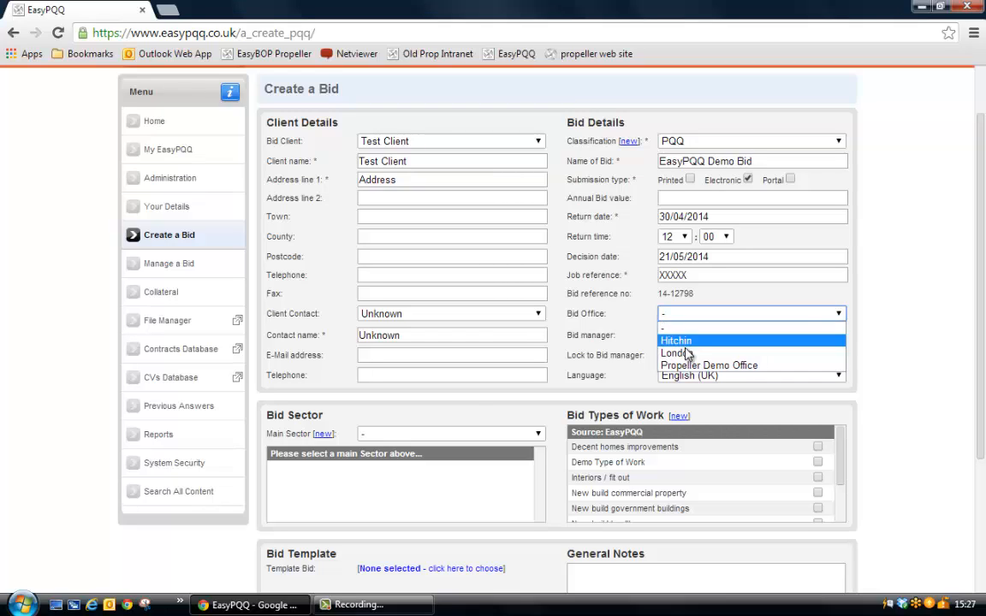
left_click(686, 353)
left_click(685, 341)
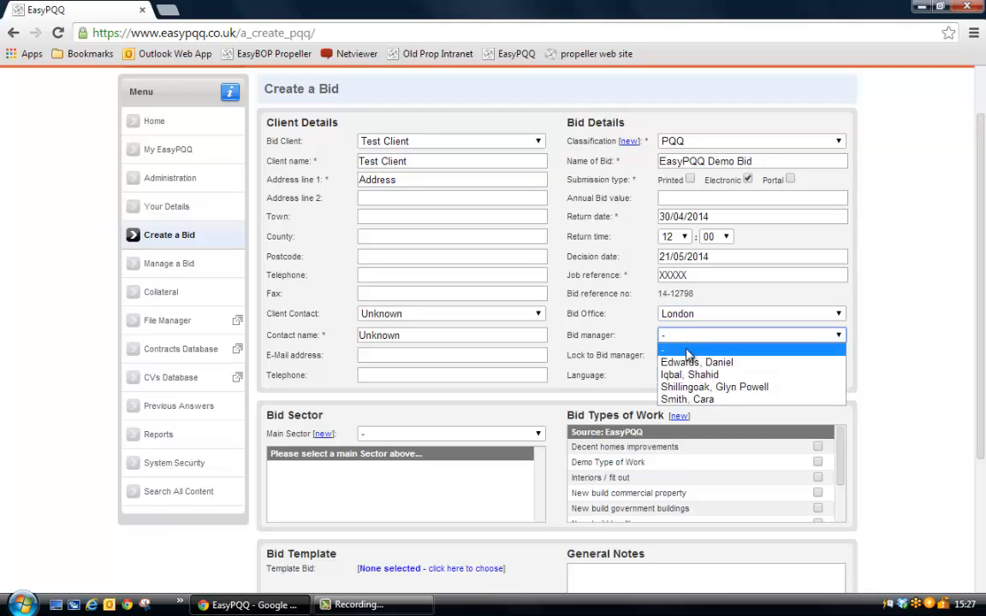
left_click(693, 399)
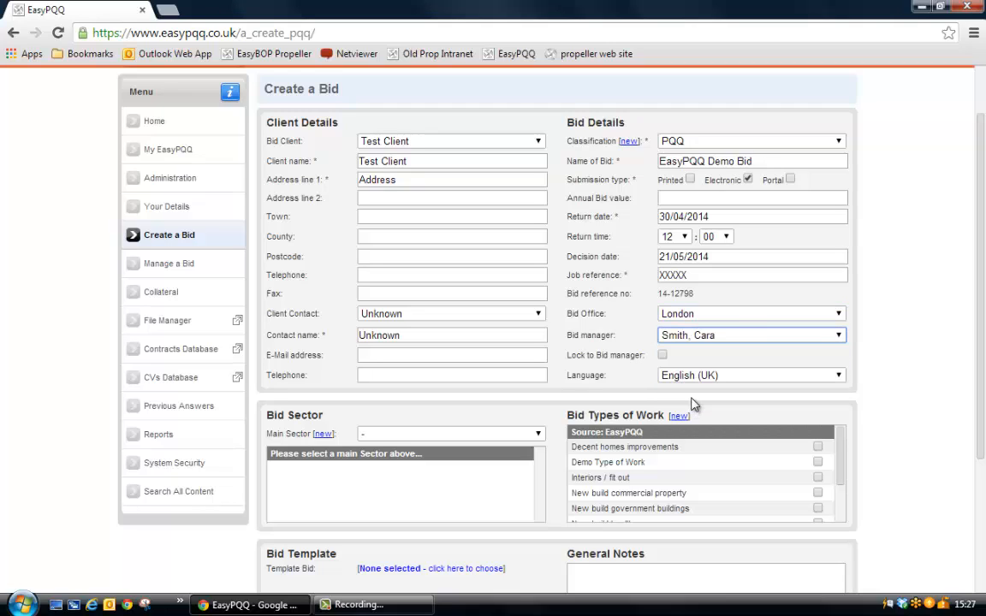
left_click(661, 355)
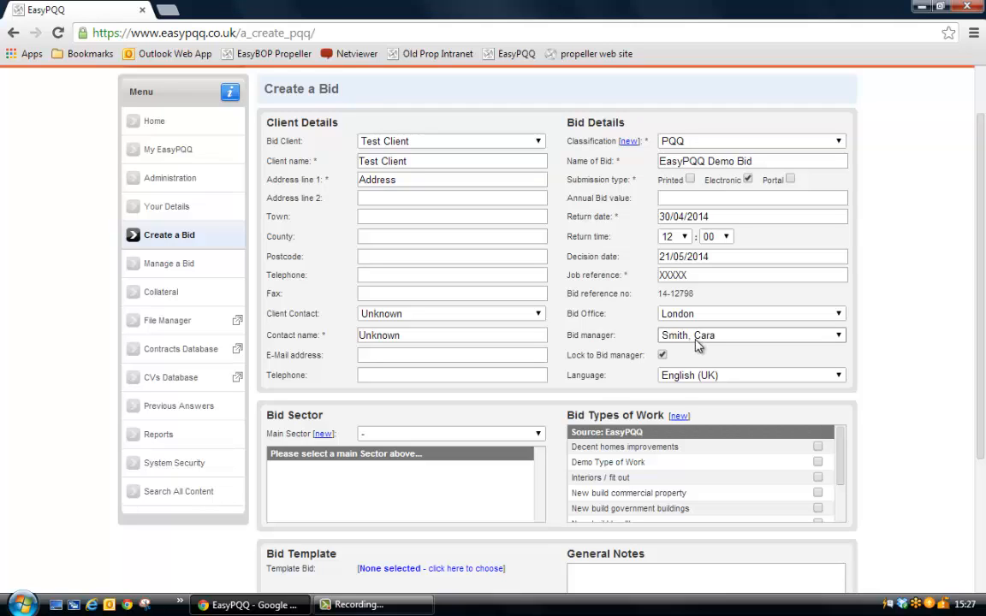
left_click(661, 354)
Choose Demo Sector with Sector sector 3 and Sub sector 2, and tick Decent homes improvements and Interiors / fit out as types of work.
scroll(428, 410, "down", 3)
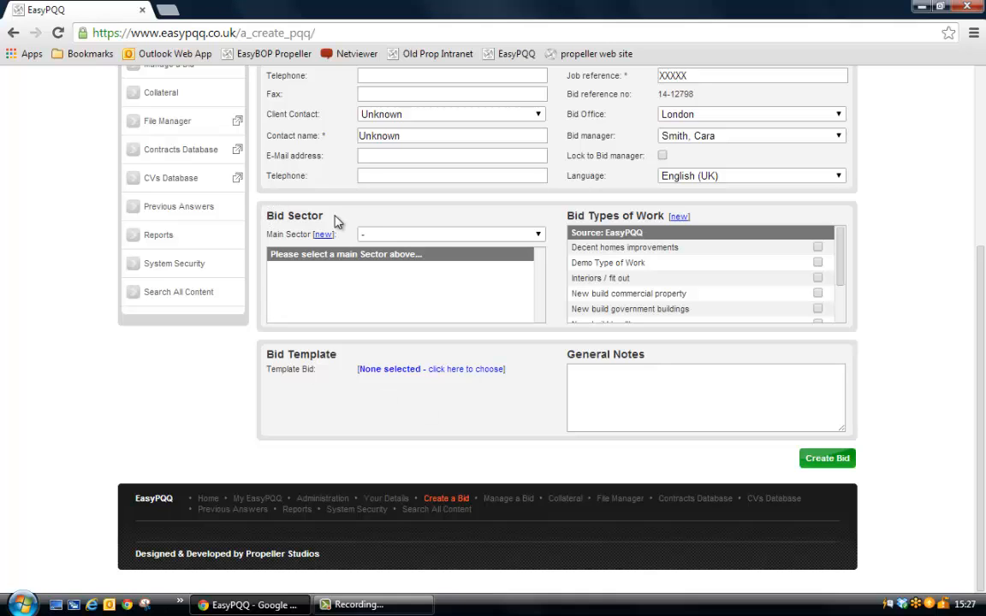
left_click(363, 234)
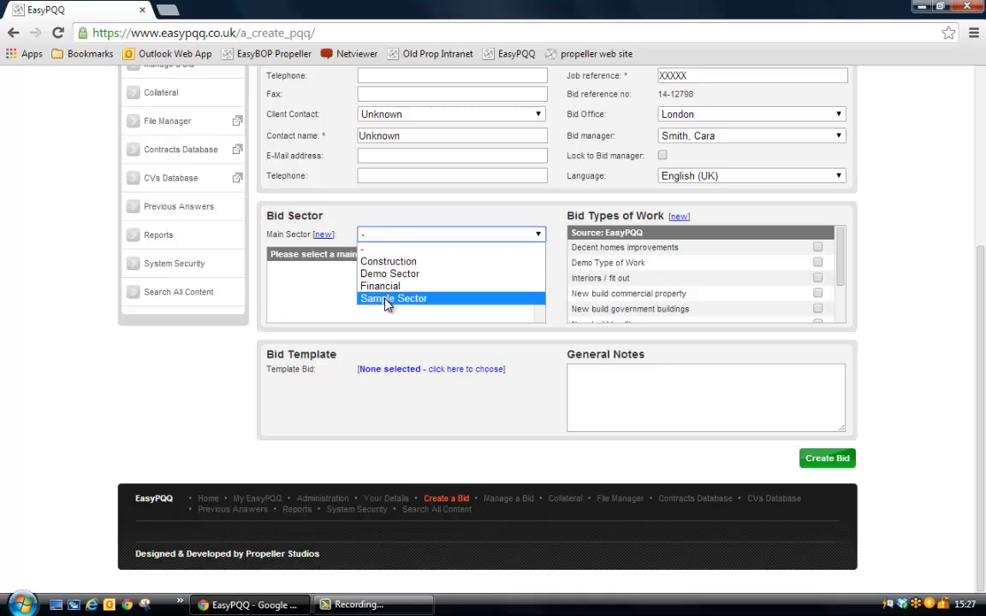
left_click(389, 273)
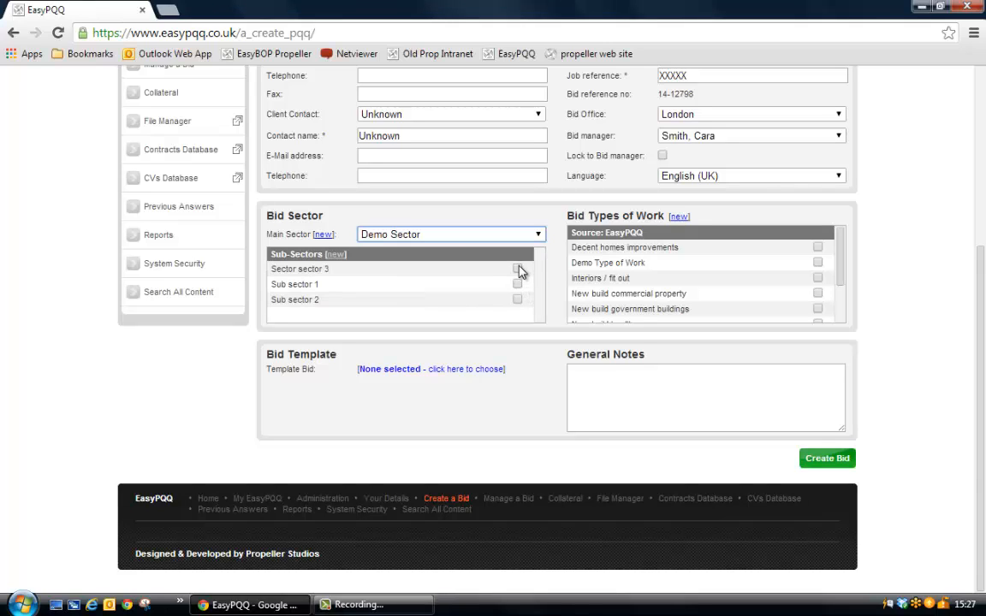
left_click(517, 268)
left_click(517, 299)
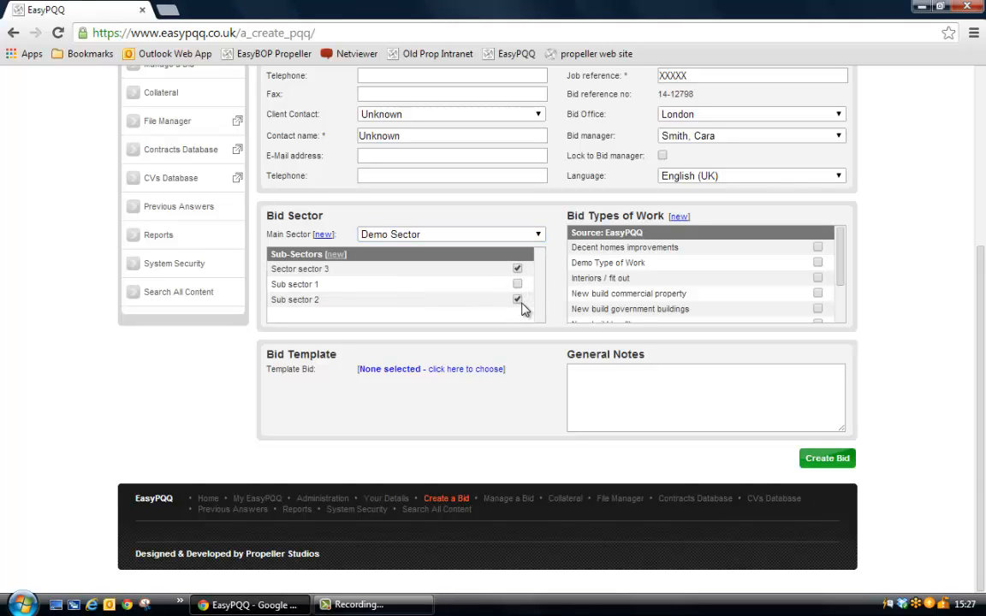
left_click(817, 247)
left_click(817, 279)
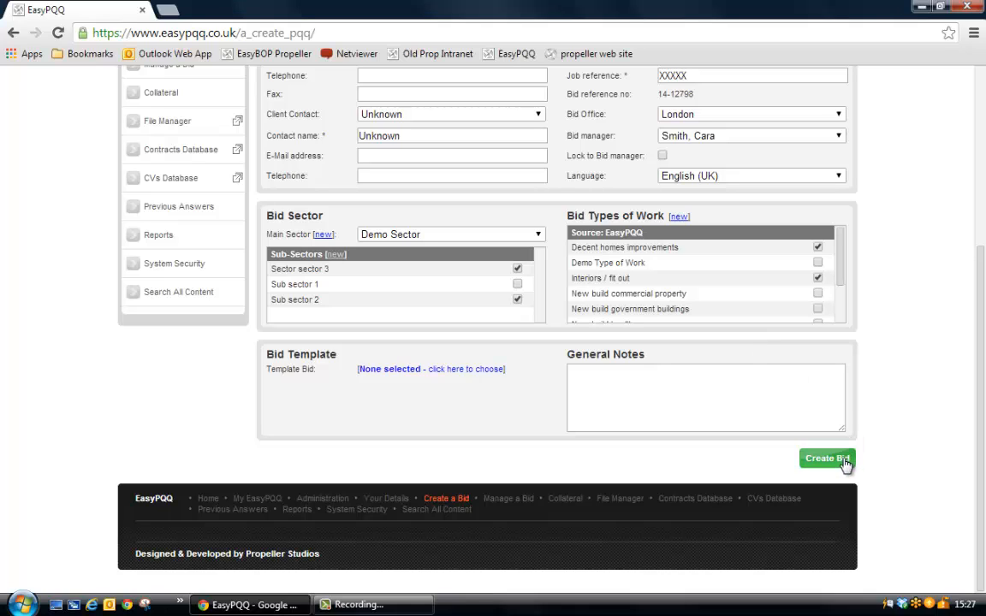
double_click(272, 354)
left_click_drag(317, 349, 336, 349)
left_click(336, 349)
triple_click(335, 352)
left_click(342, 352)
Choose the existing document 07/04/1014 as the template bid and try its copy options for answers, appendix, style and covers.
left_click(412, 369)
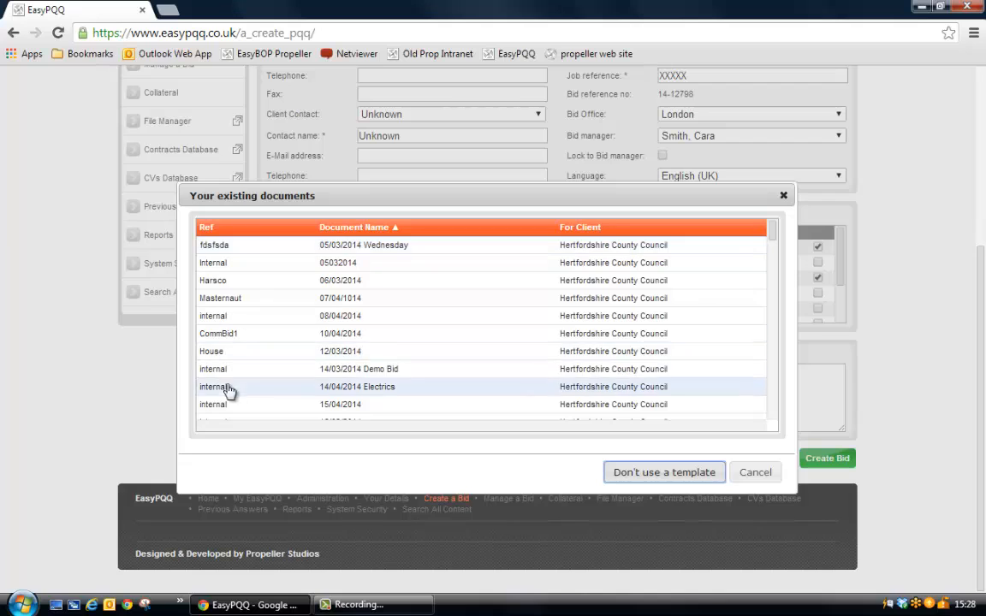
left_click(256, 299)
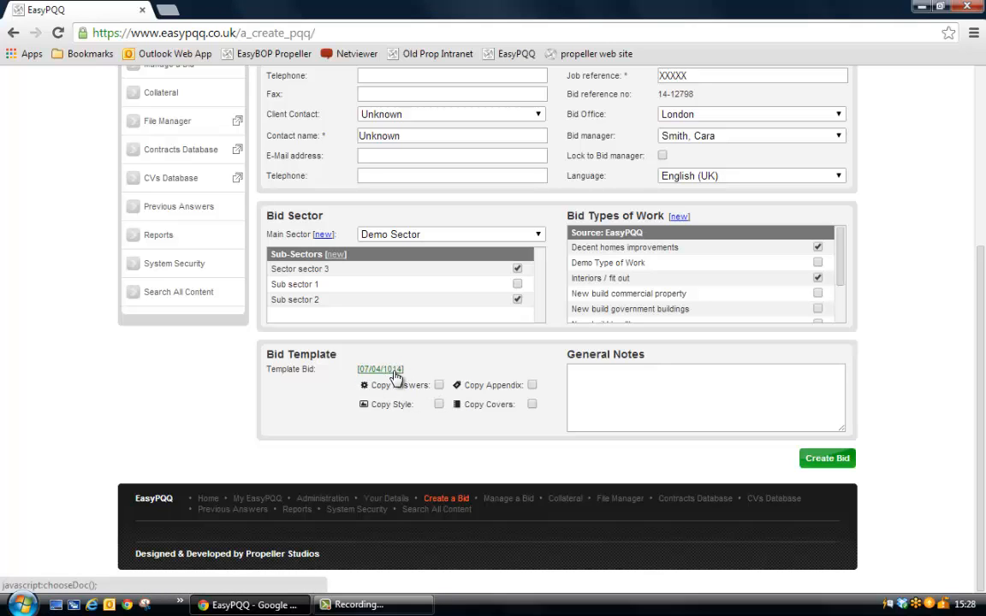
left_click(438, 385)
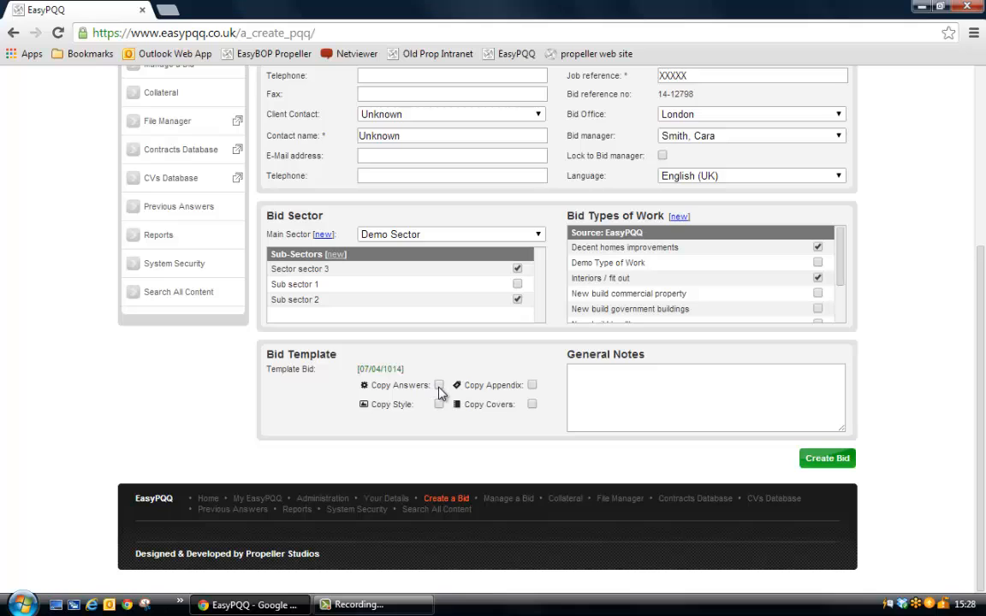
left_click(532, 385)
left_click(438, 403)
left_click(532, 404)
left_click(439, 404)
left_click(439, 385)
left_click(533, 405)
Remove the chosen template so that the bid uses none.
left_click(379, 369)
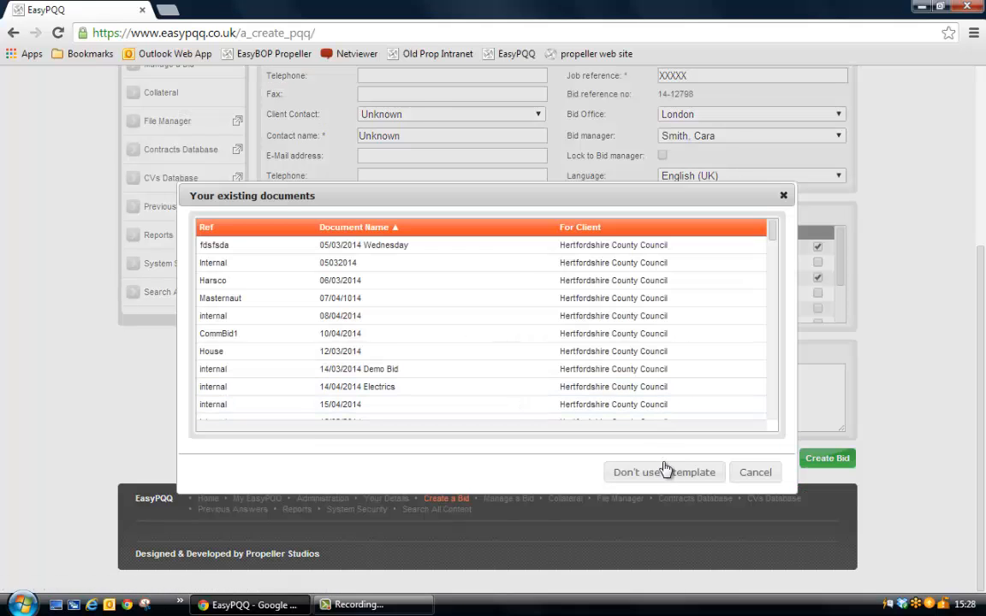
left_click(609, 470)
scroll(530, 449, "up", 3)
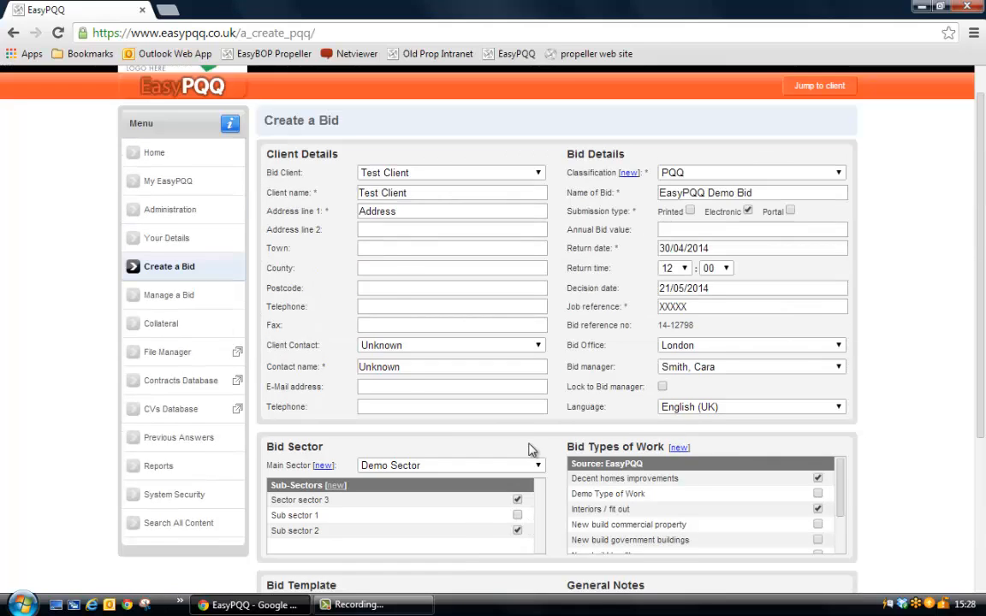
scroll(530, 449, "down", 1)
scroll(601, 287, "down", 1)
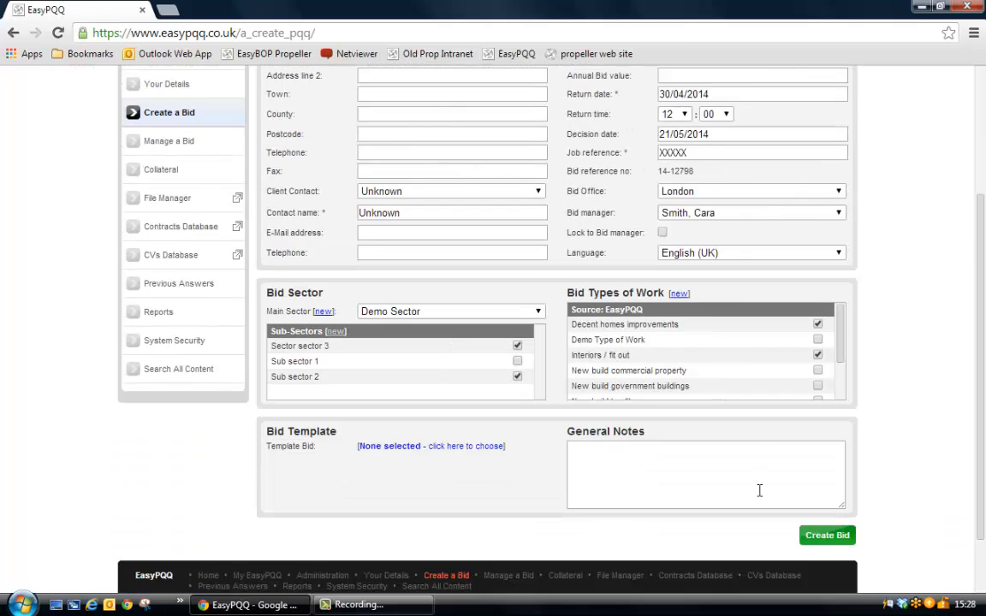
Create the bid using an imported document rather than a blank one, and go to its import page.
left_click(837, 538)
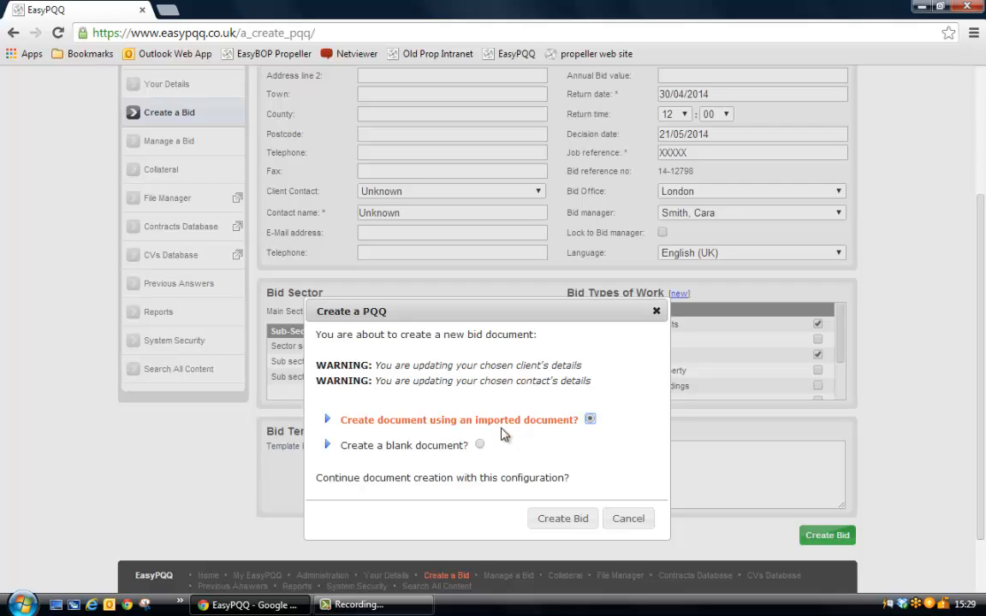
left_click(564, 520)
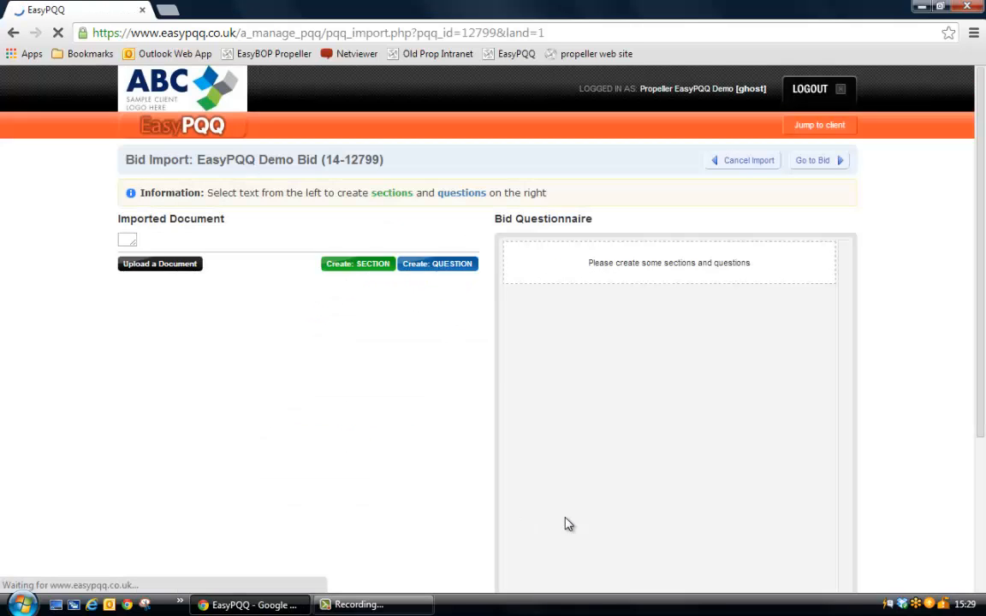
scroll(618, 427, "down", 1)
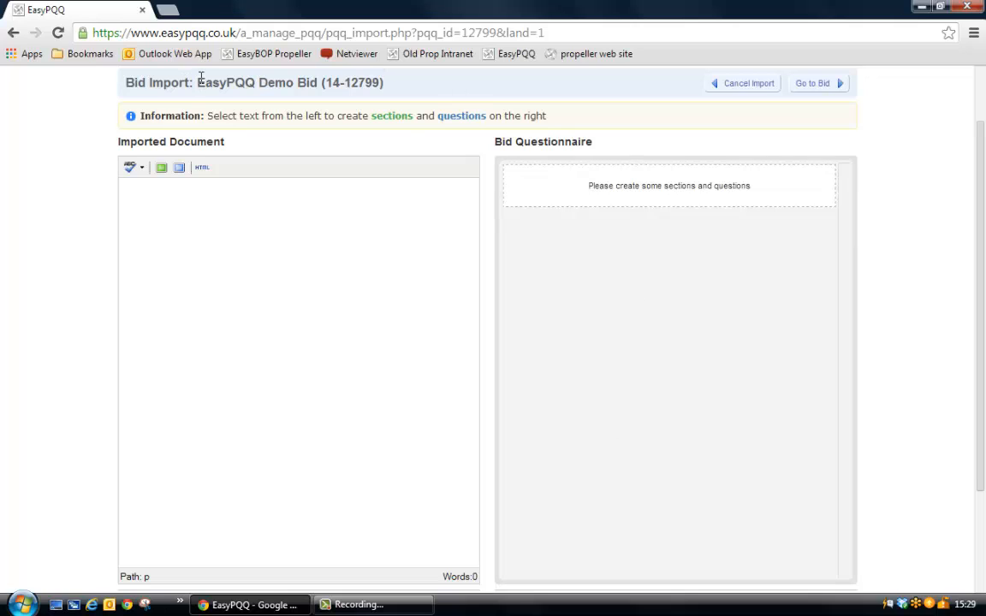
left_click_drag(198, 83, 320, 83)
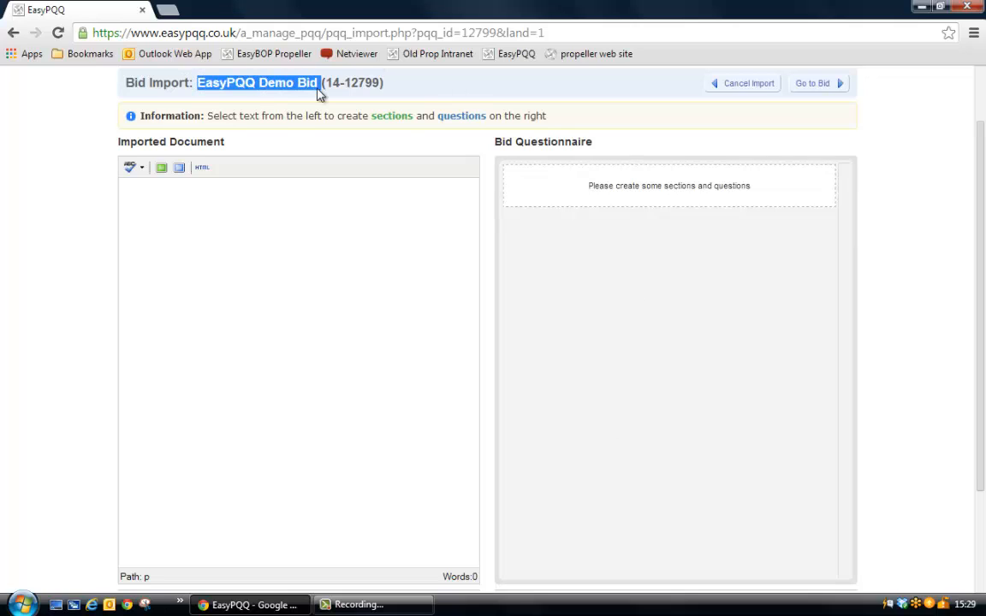
left_click(151, 203)
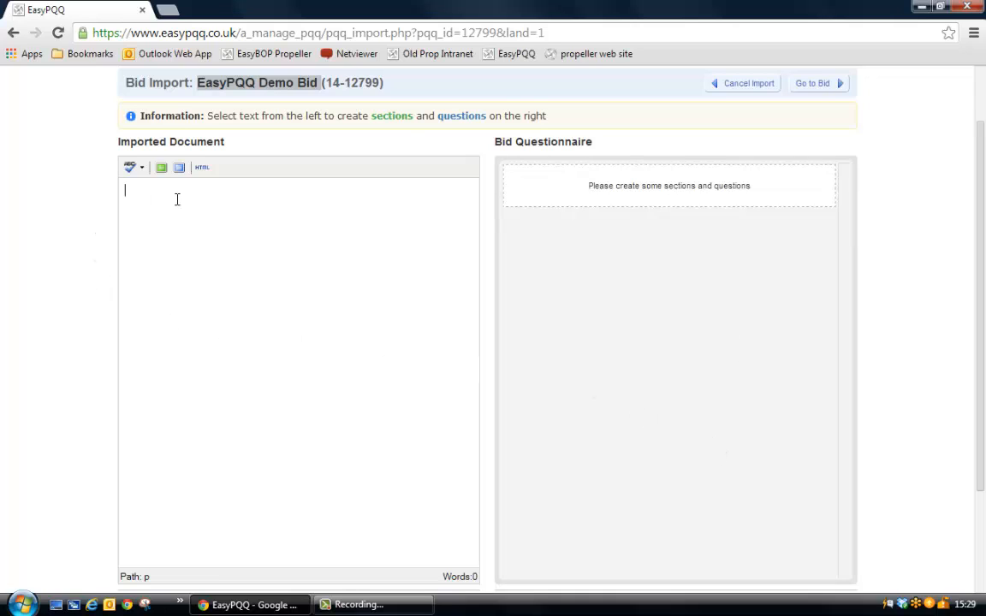
Upload the Word 97-2003 file SAMPLE BID from the Desktop as the bid's imported document.
scroll(206, 308, "down", 2)
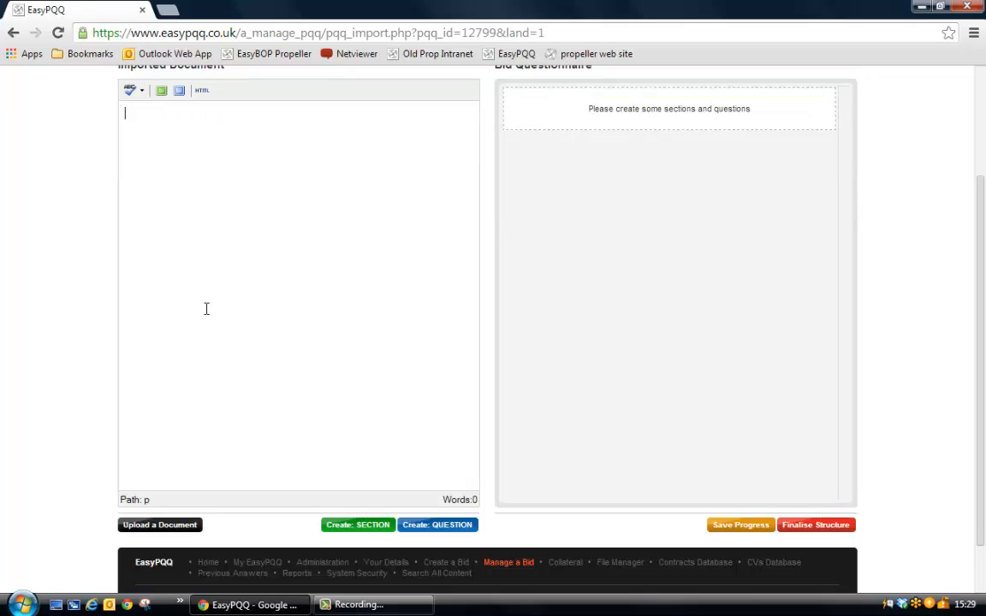
left_click(182, 524)
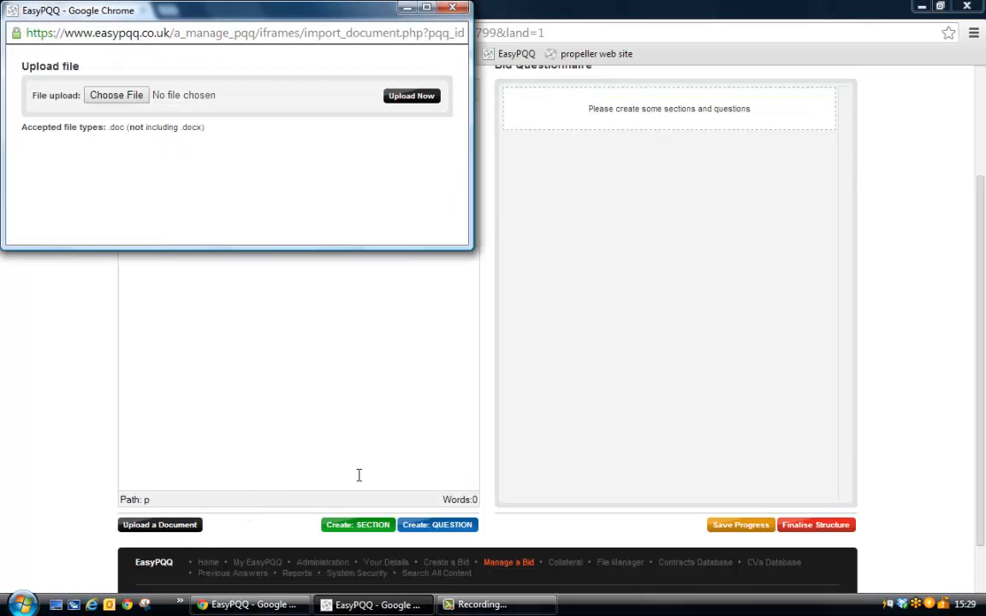
left_click_drag(125, 127, 109, 128)
left_click(132, 101)
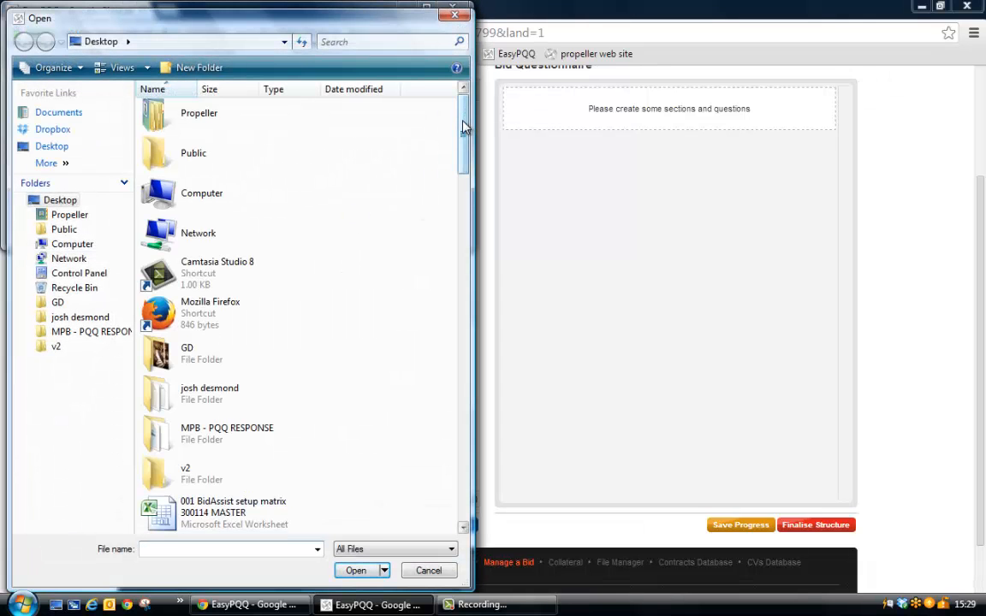
left_click_drag(465, 127, 453, 470)
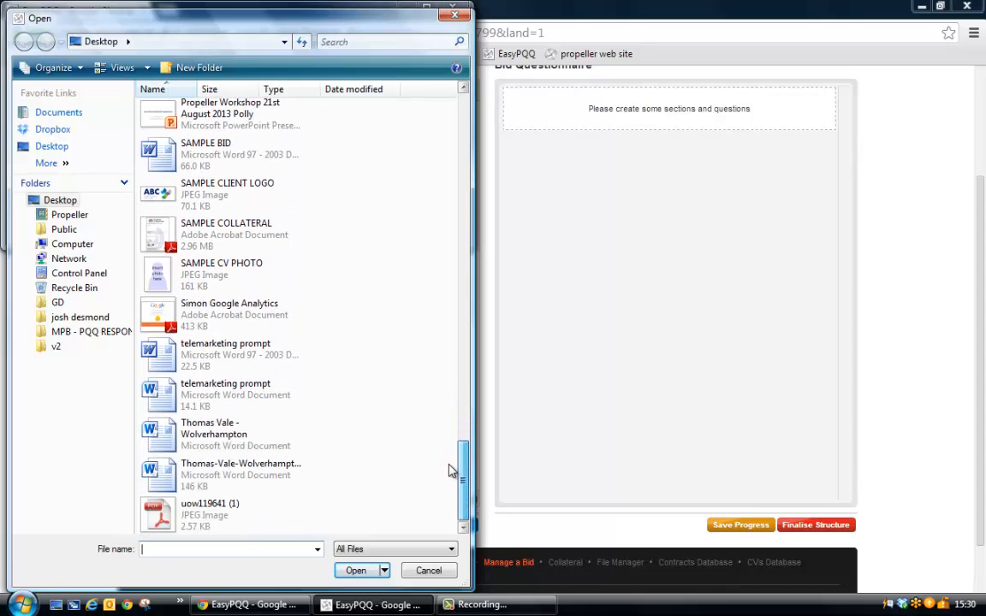
scroll(409, 424, "up", 2)
double_click(168, 188)
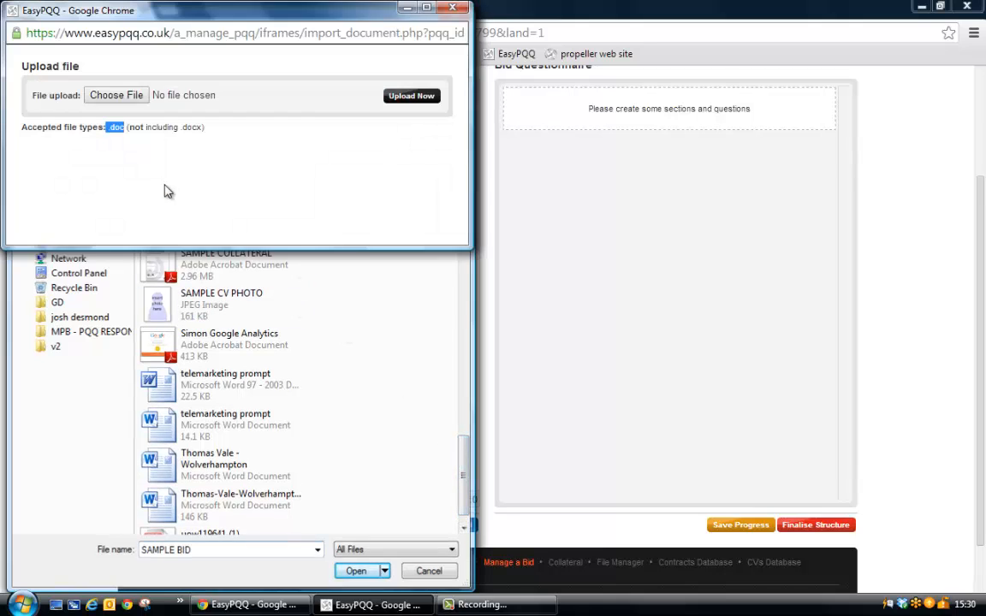
left_click(413, 96)
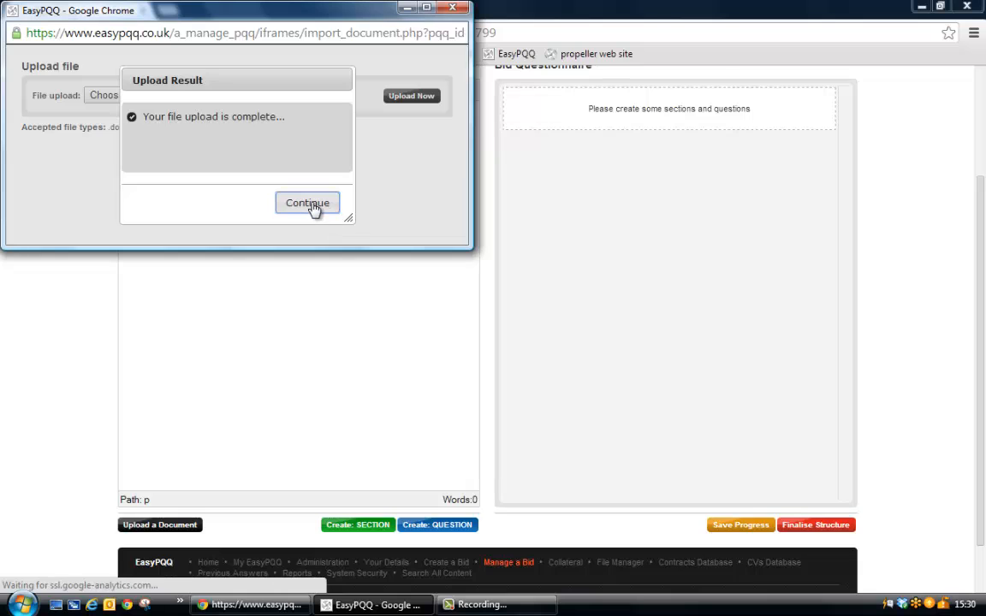
left_click(307, 204)
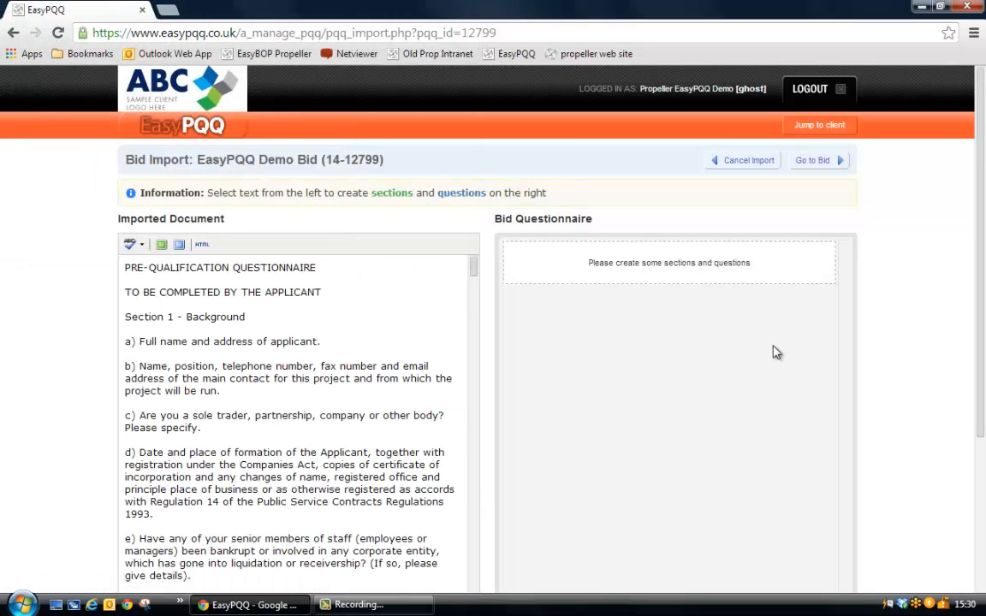
Examine the section headings and questions in the imported document, from Section 1 through Section 3 - Technical Capacity.
scroll(773, 352, "down", 2)
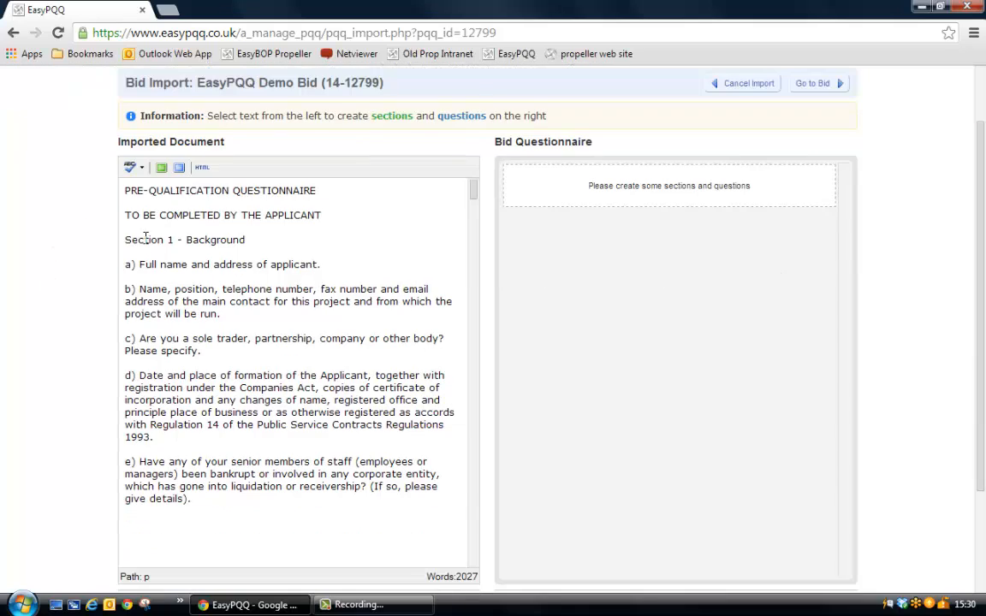
left_click_drag(127, 239, 245, 239)
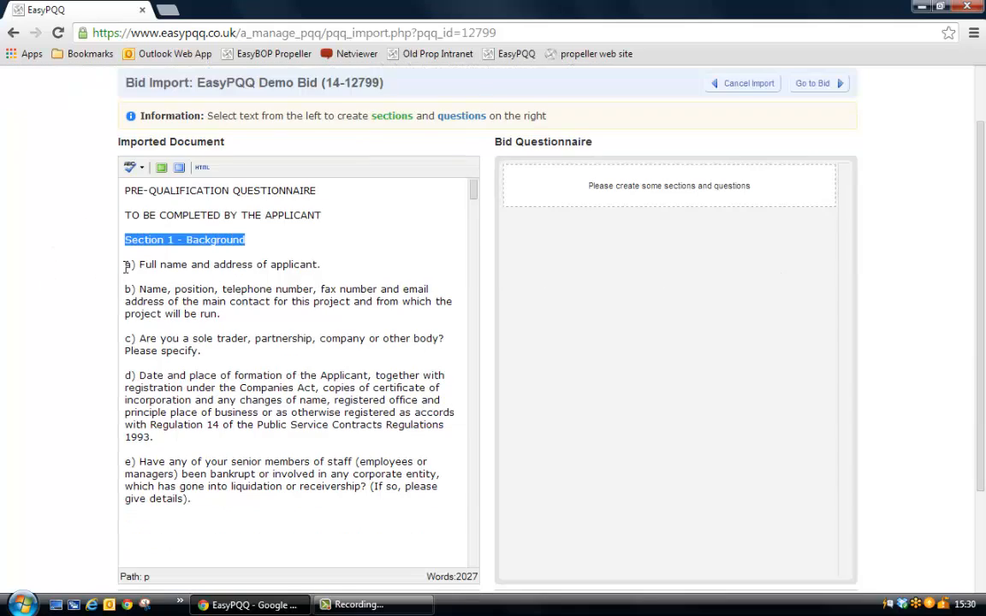
left_click_drag(125, 265, 221, 313)
left_click_drag(161, 349, 202, 351)
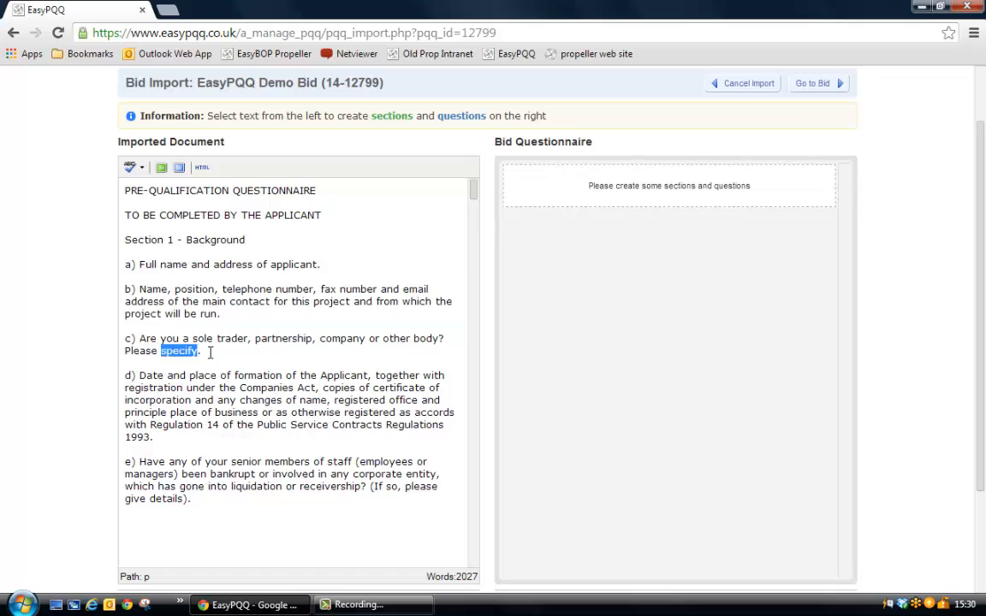
scroll(264, 392, "down", 4)
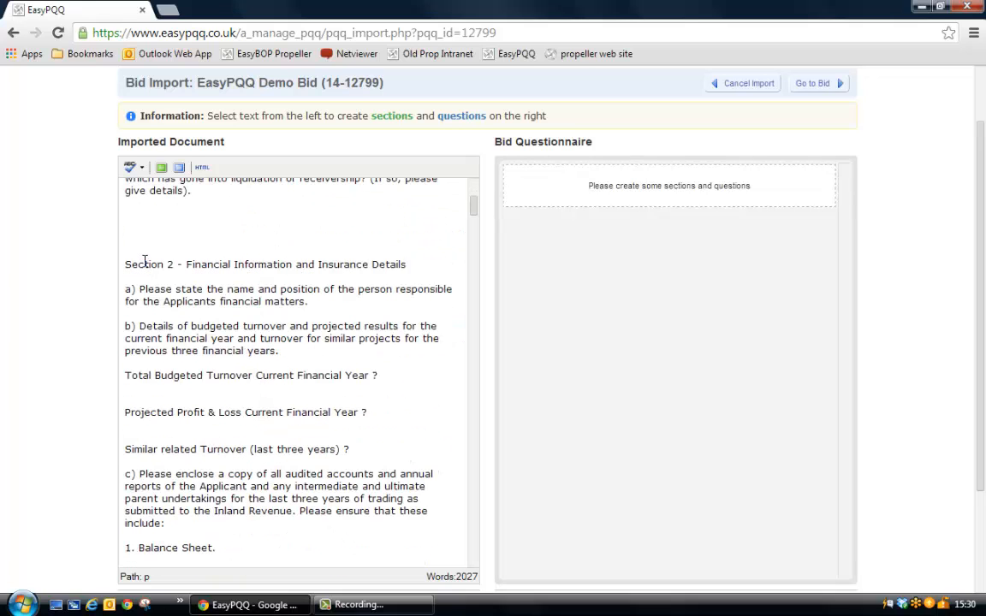
left_click_drag(145, 263, 243, 262)
left_click_drag(164, 301, 225, 301)
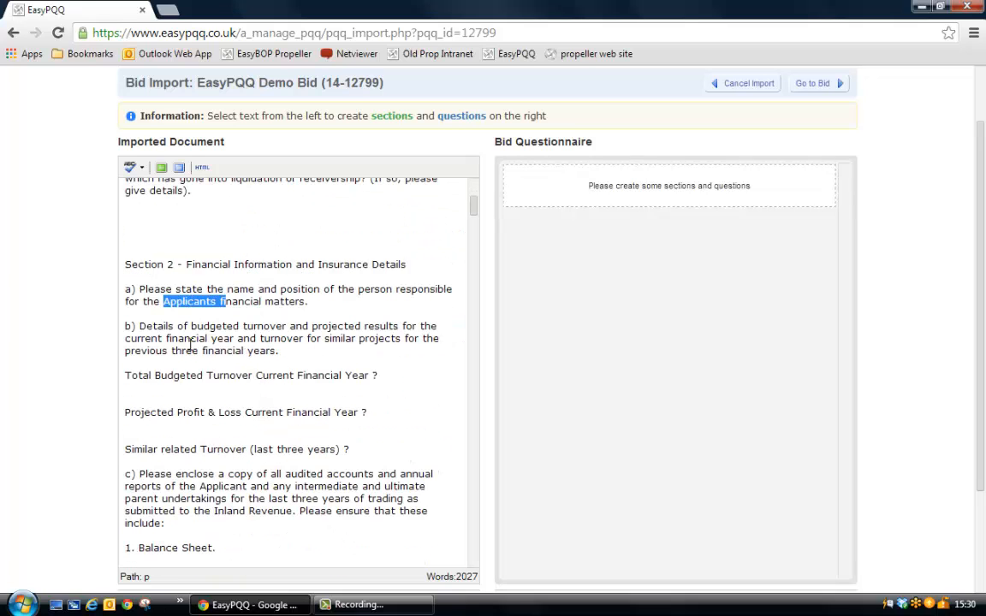
scroll(190, 345, "down", 10)
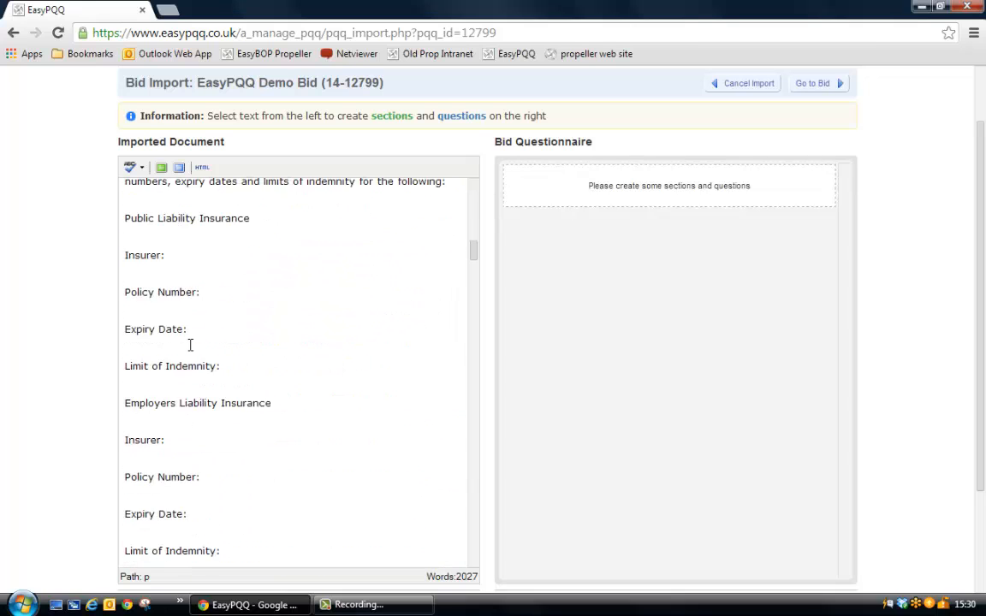
scroll(190, 344, "down", 6)
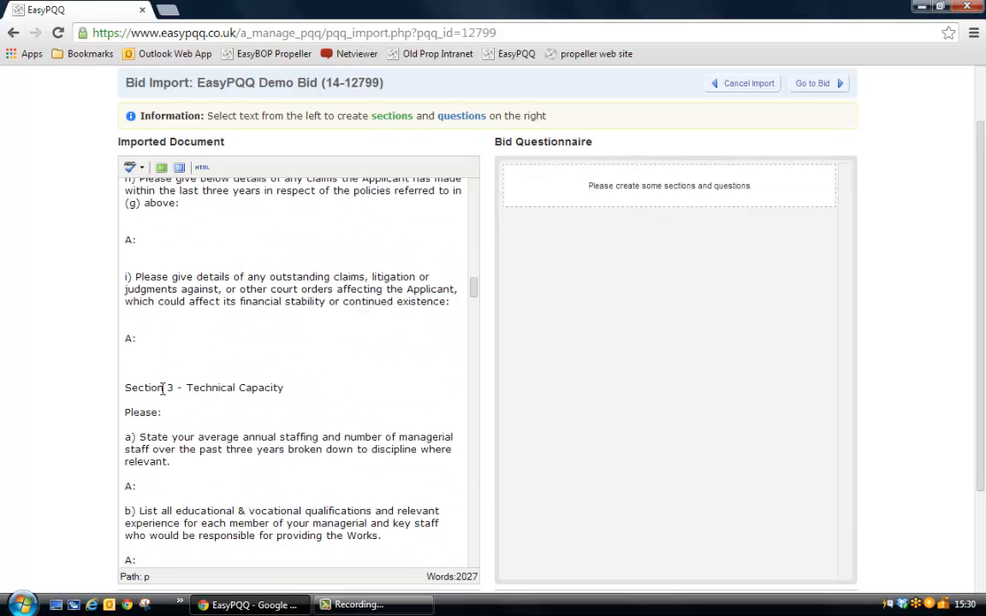
left_click_drag(144, 388, 227, 388)
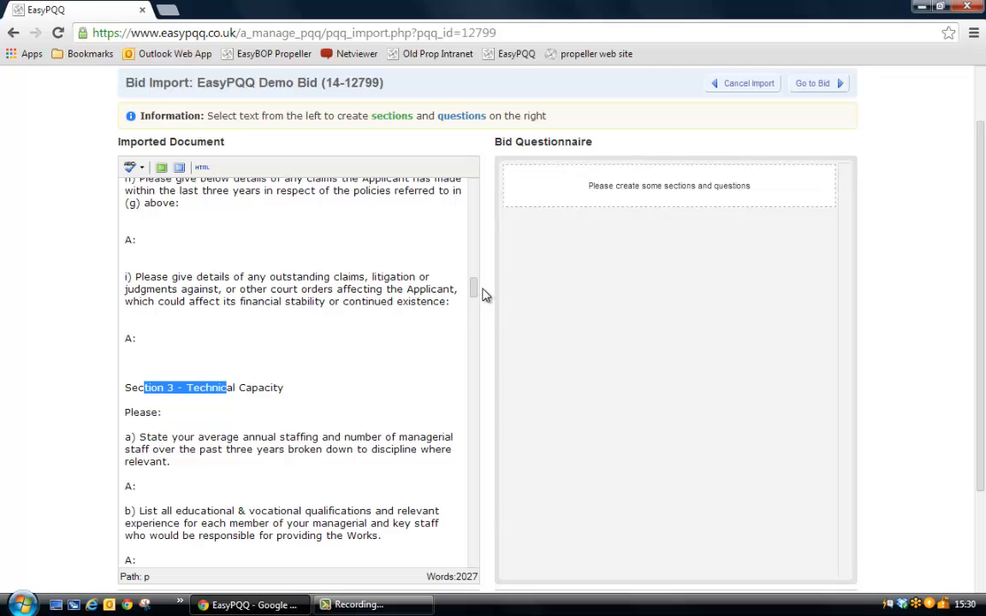
left_click_drag(473, 286, 483, 182)
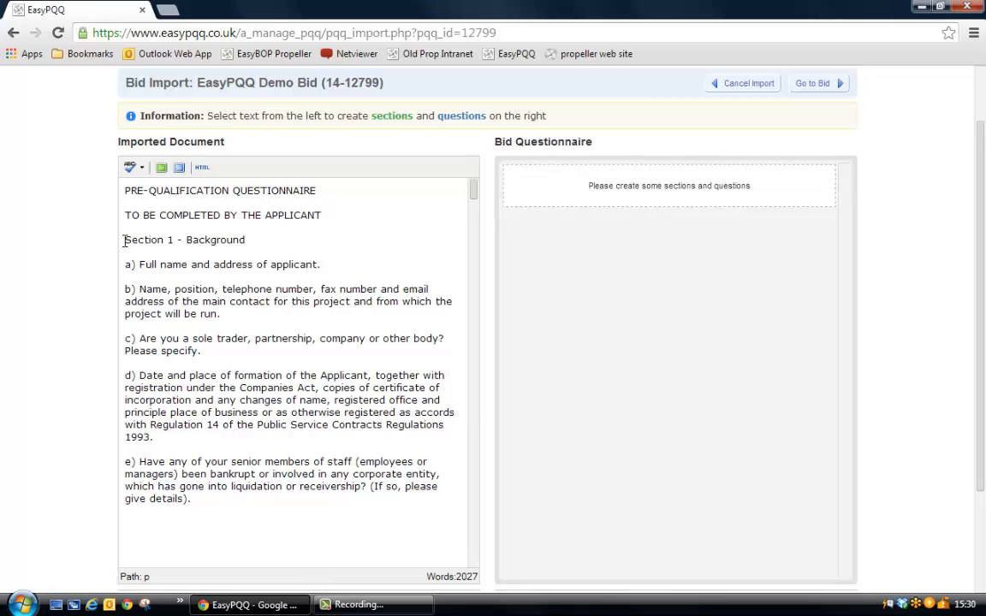
Create a section from the heading "Section 1 - Background" and a question from its item a) on the applicant's full name and address.
left_click_drag(124, 240, 247, 240)
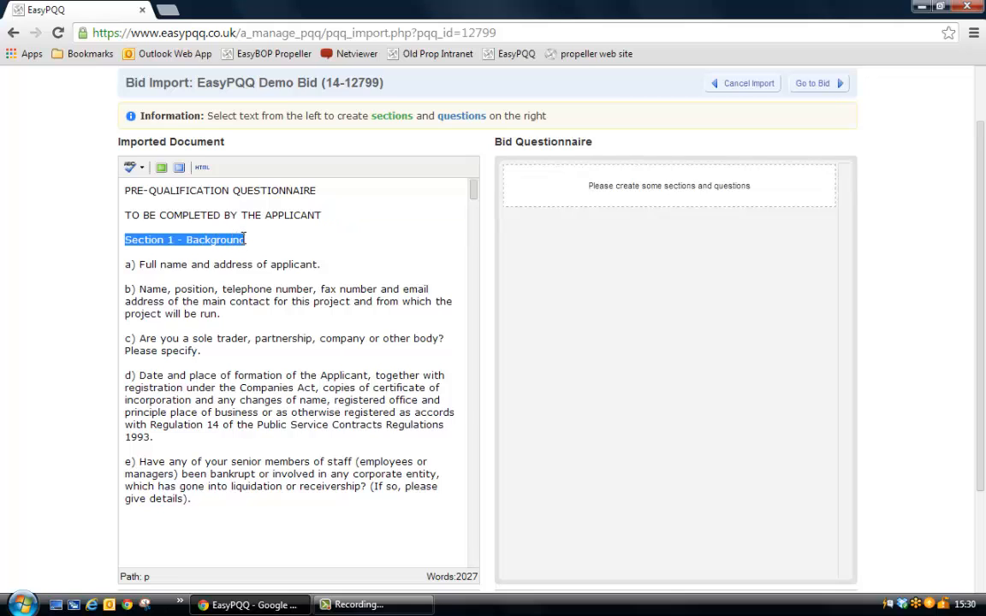
left_click(162, 169)
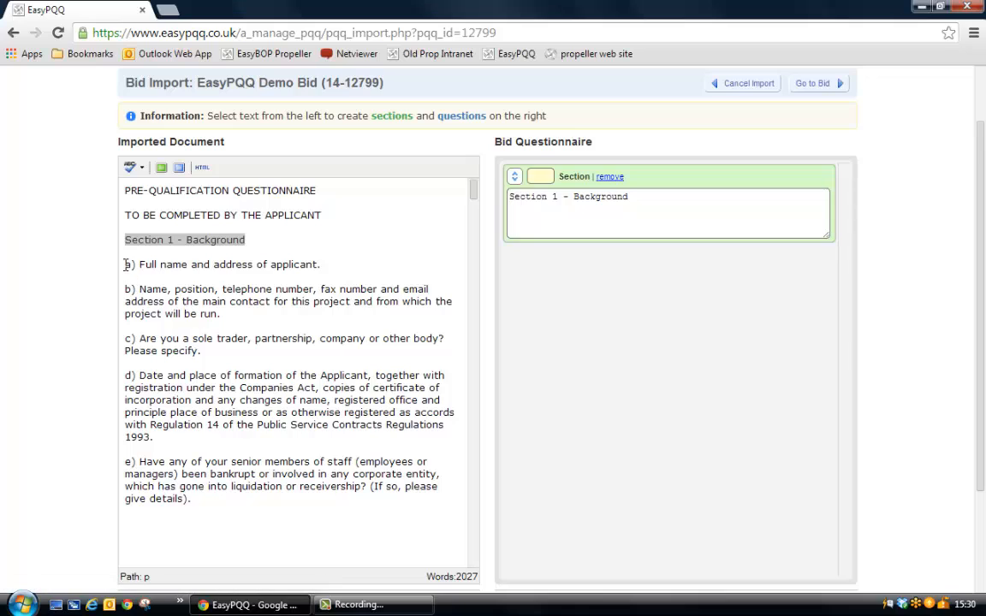
left_click_drag(125, 264, 322, 264)
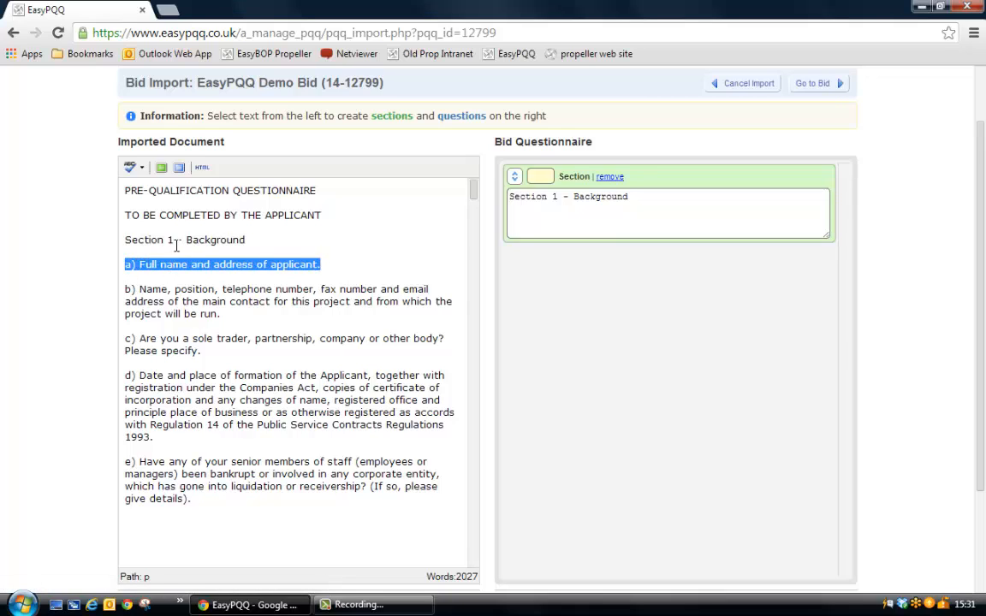
left_click(180, 169)
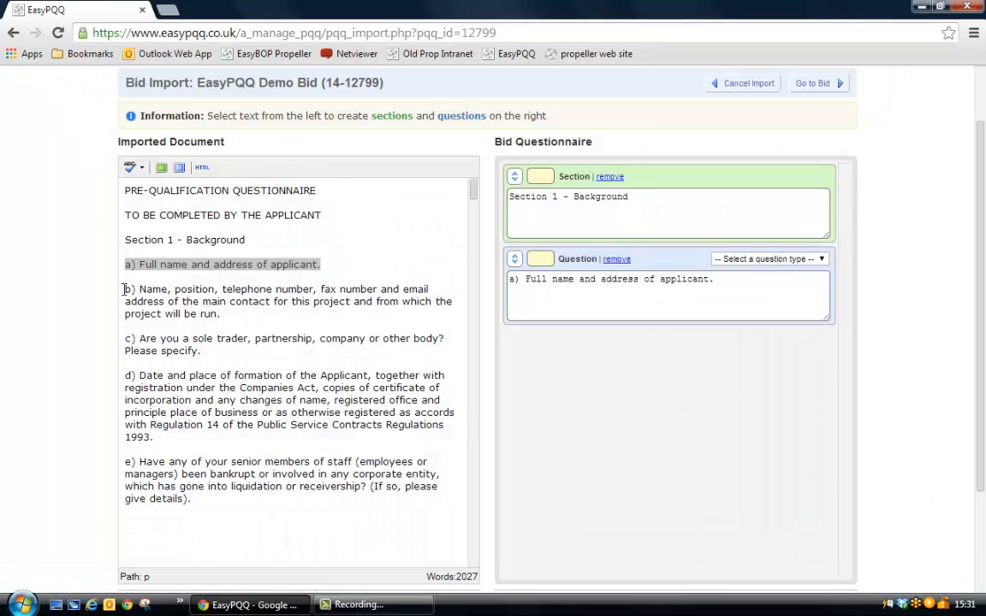
Create separate questions from items b), c) and d) of Section 1 in the imported document.
left_click_drag(124, 290, 232, 312)
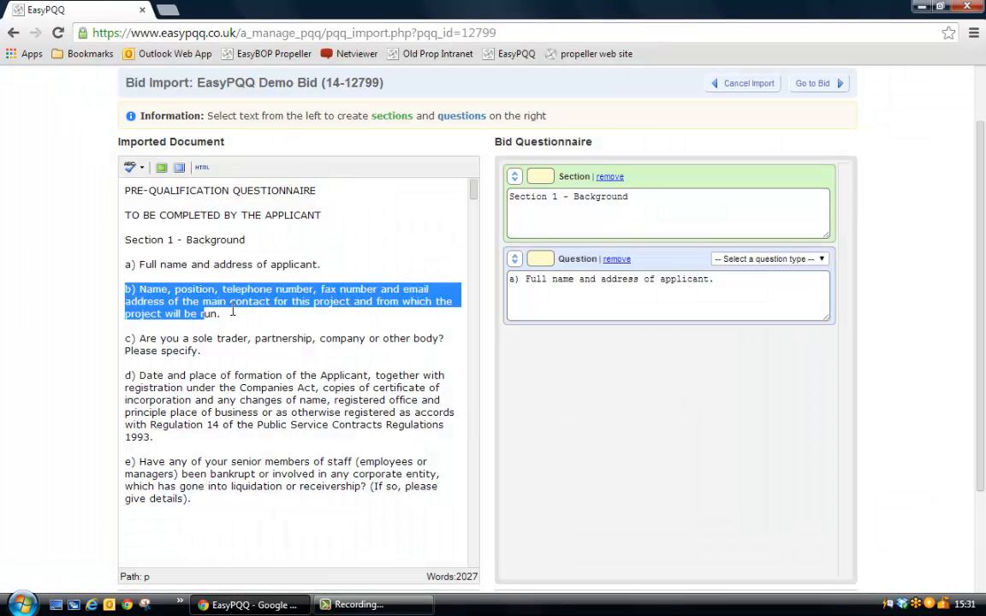
left_click(180, 169)
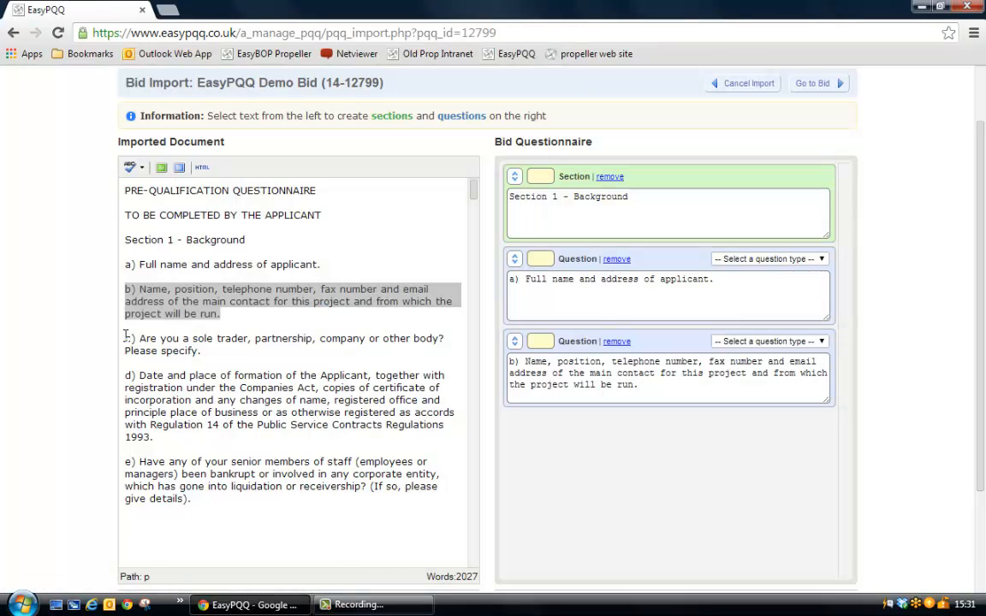
left_click_drag(125, 337, 203, 350)
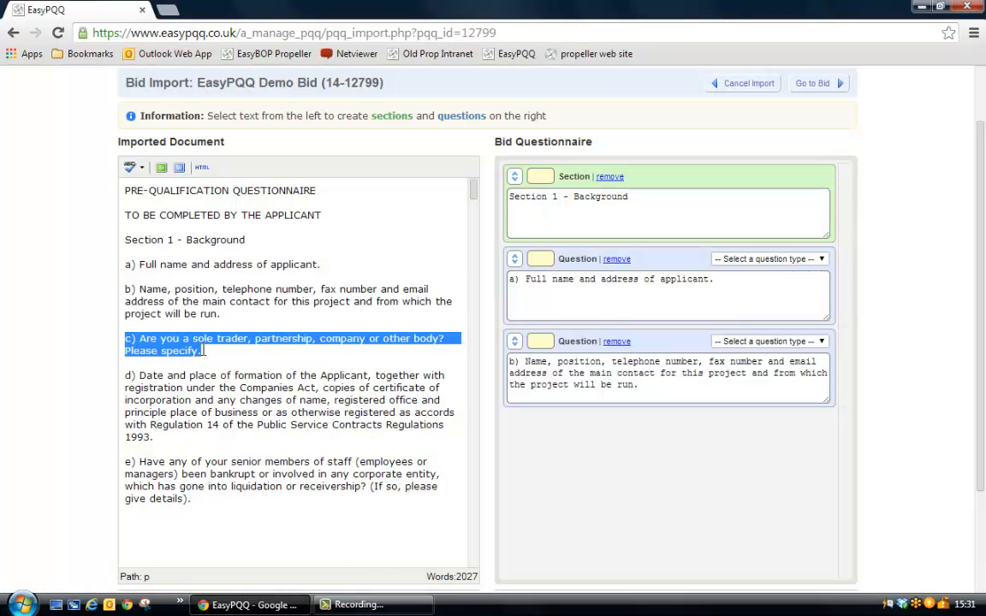
left_click(178, 168)
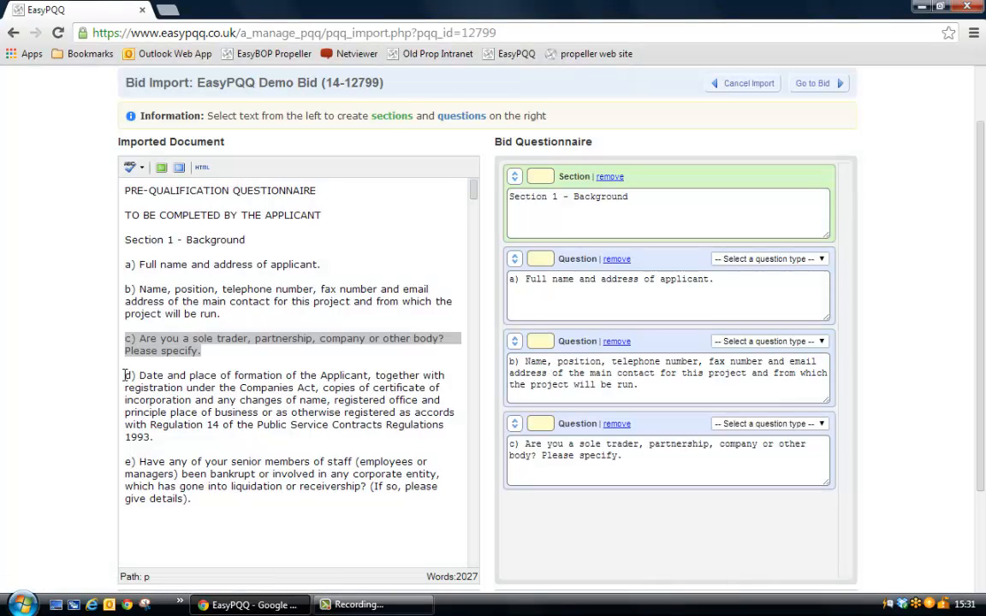
left_click_drag(125, 374, 154, 437)
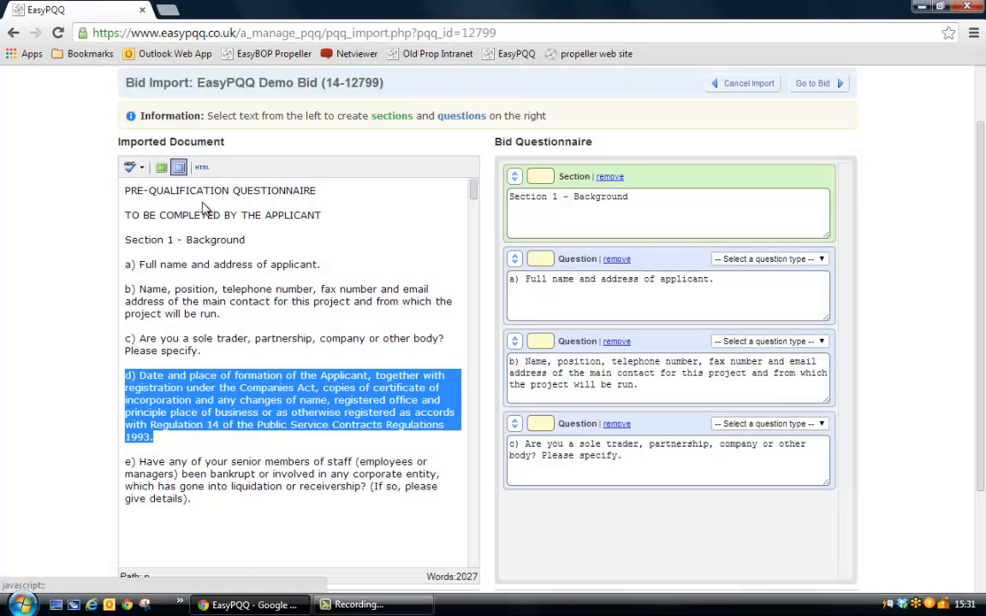
left_click(179, 168)
Create a section from "Section 2 - Financial Information and Insurance Details" and a question from its item a) on financial matters.
scroll(150, 323, "down", 4)
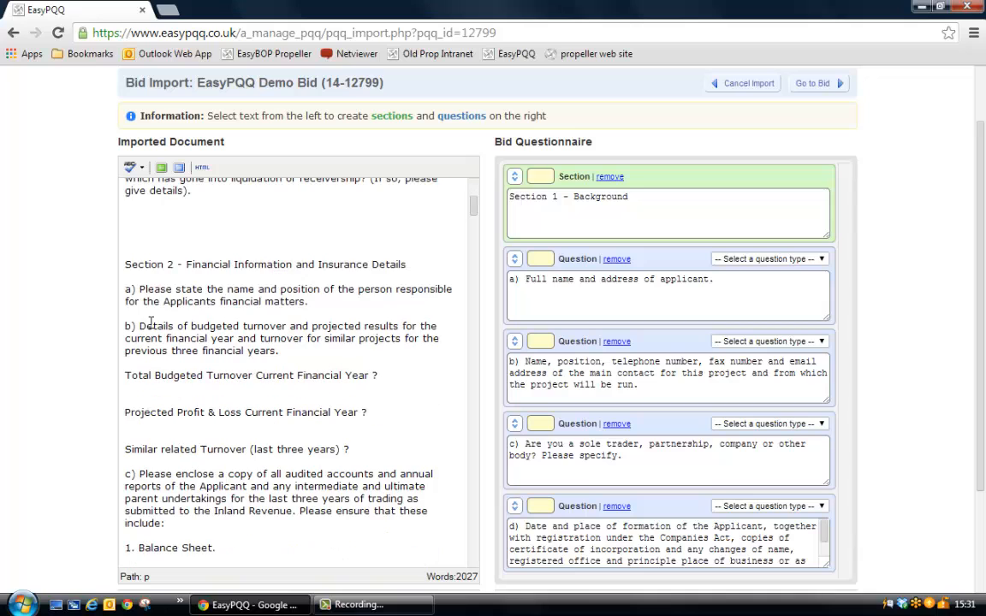
left_click_drag(124, 266, 422, 266)
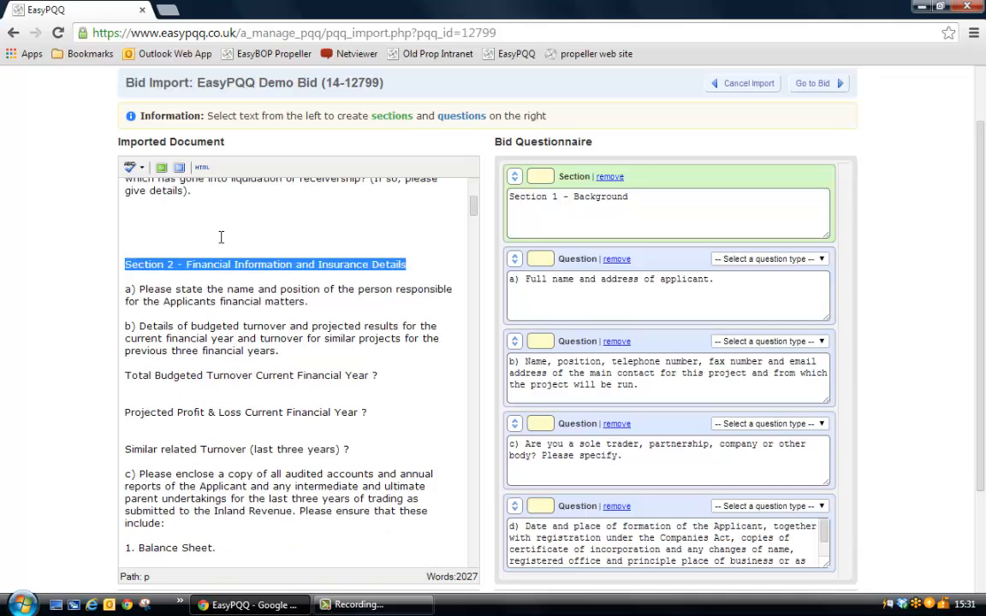
left_click(161, 168)
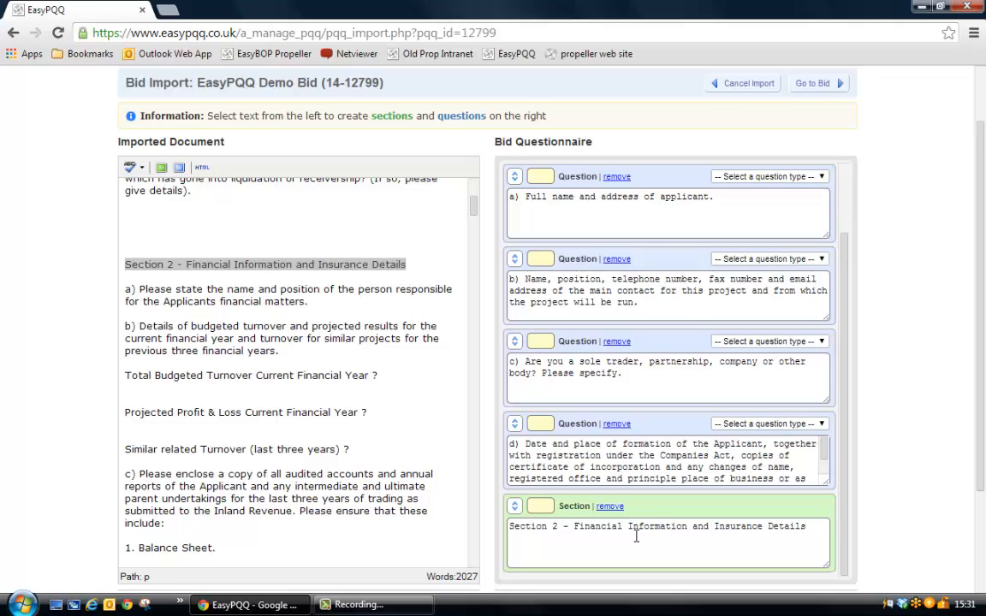
left_click_drag(125, 289, 315, 302)
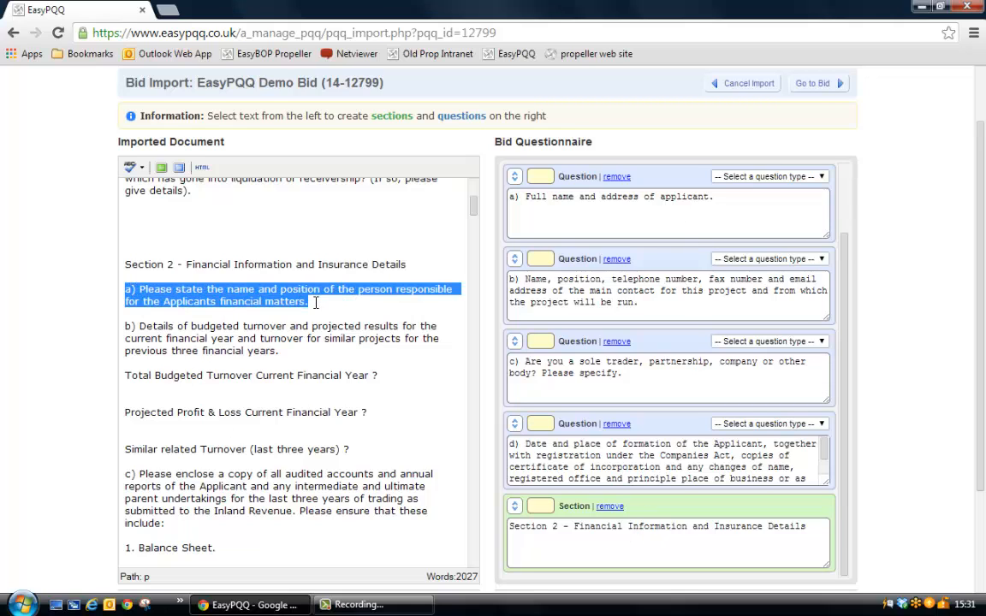
left_click(179, 168)
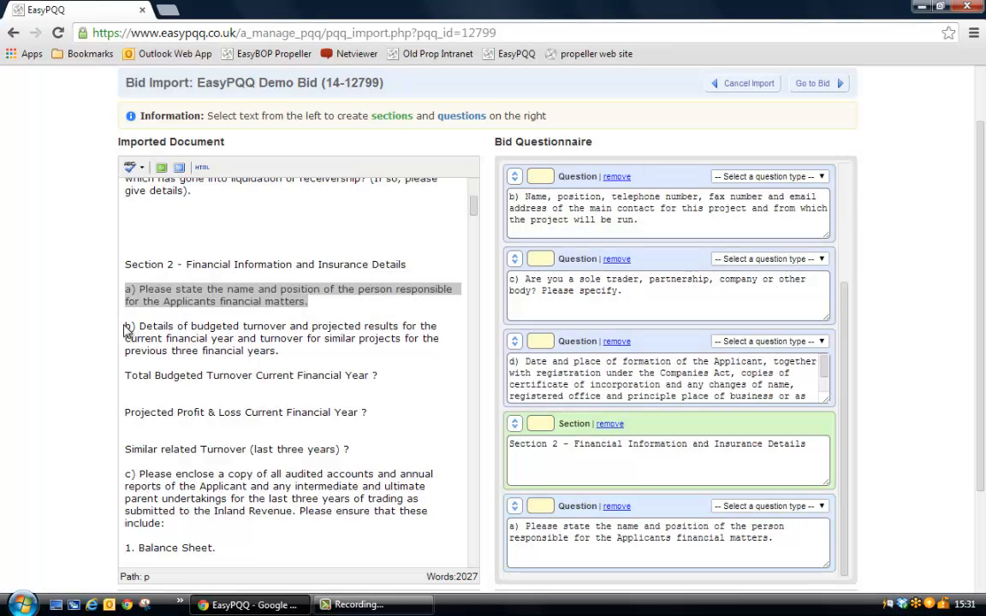
Create a question from item b) of Section 2 on budgeted turnover and projected results, and try reordering it in the questionnaire.
left_click_drag(125, 326, 279, 350)
left_click(178, 168)
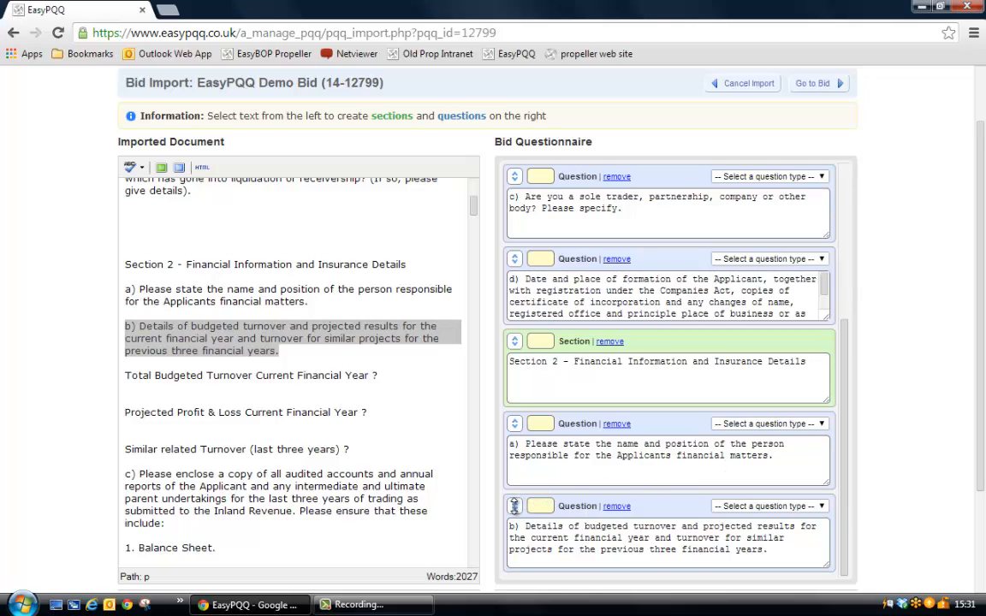
left_click_drag(514, 506, 528, 534)
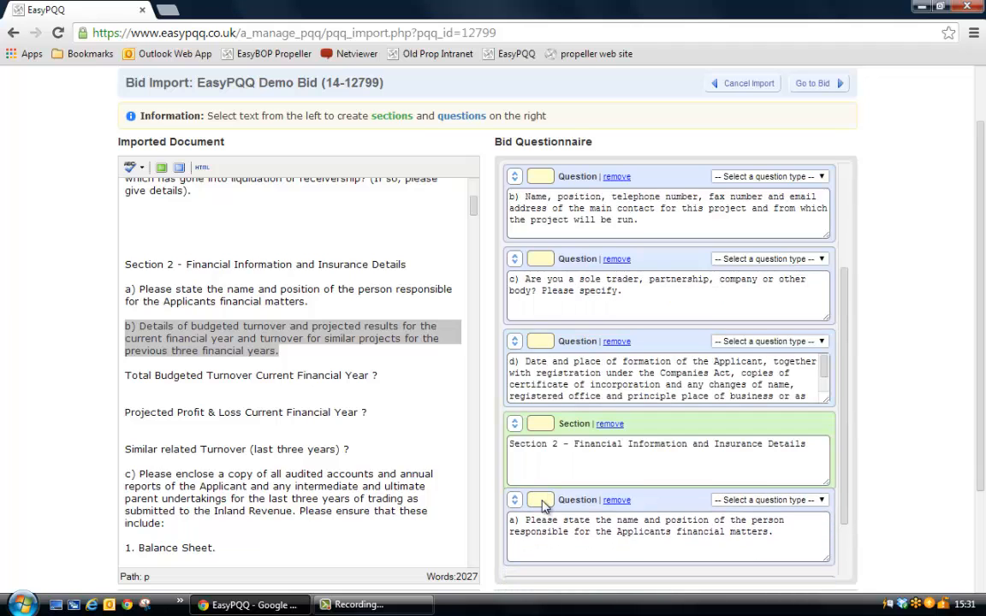
scroll(606, 469, "down", 1)
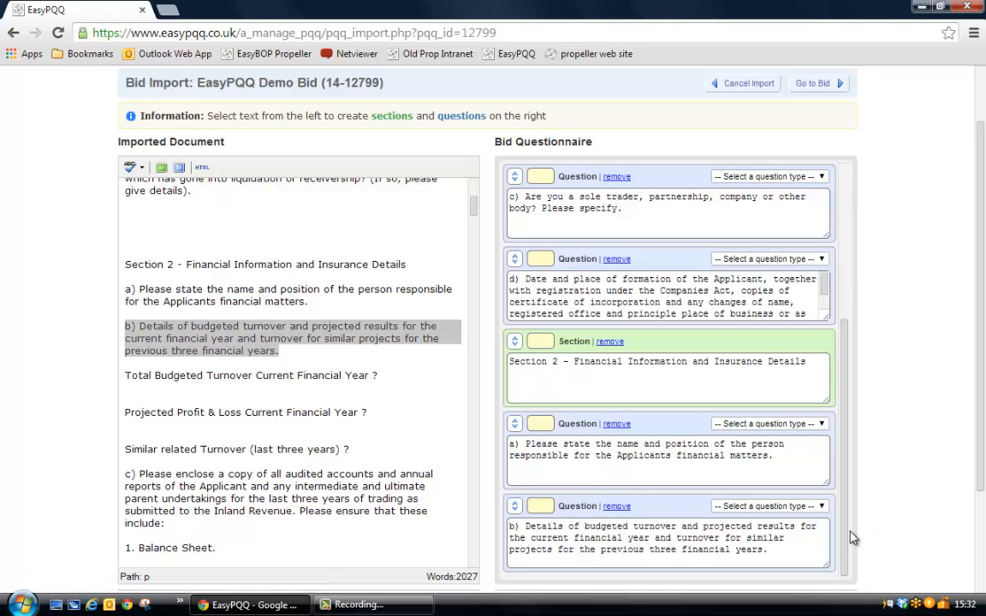
left_click_drag(850, 539, 875, 334)
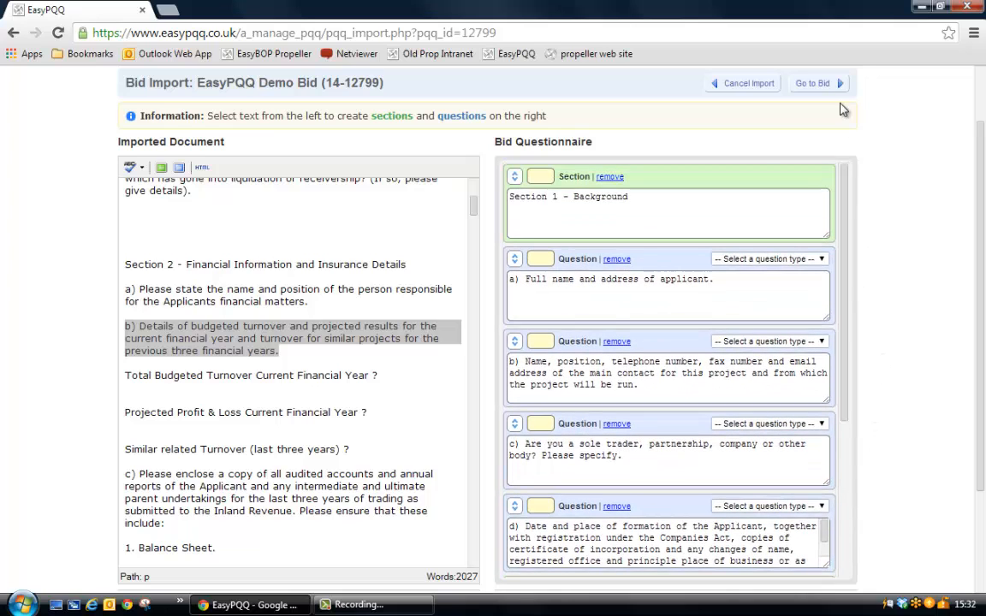
Move the a), b), c) and d) labels of the Section 1 questions out of their text into their prefix fields.
left_click(545, 256)
left_click(549, 257)
left_click_drag(527, 279, 508, 281)
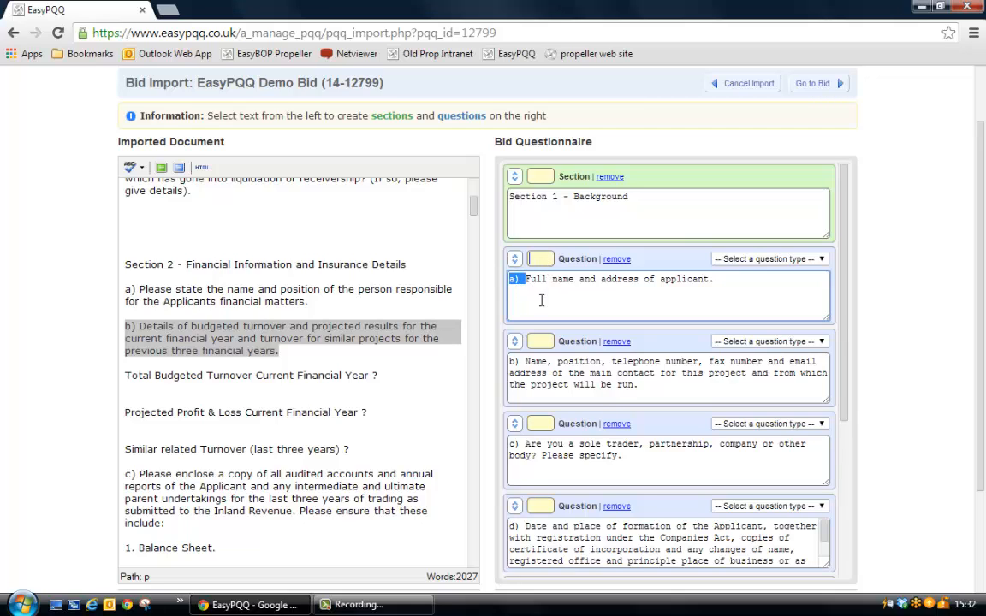
left_click_drag(515, 279, 539, 258)
left_click_drag(526, 362, 540, 341)
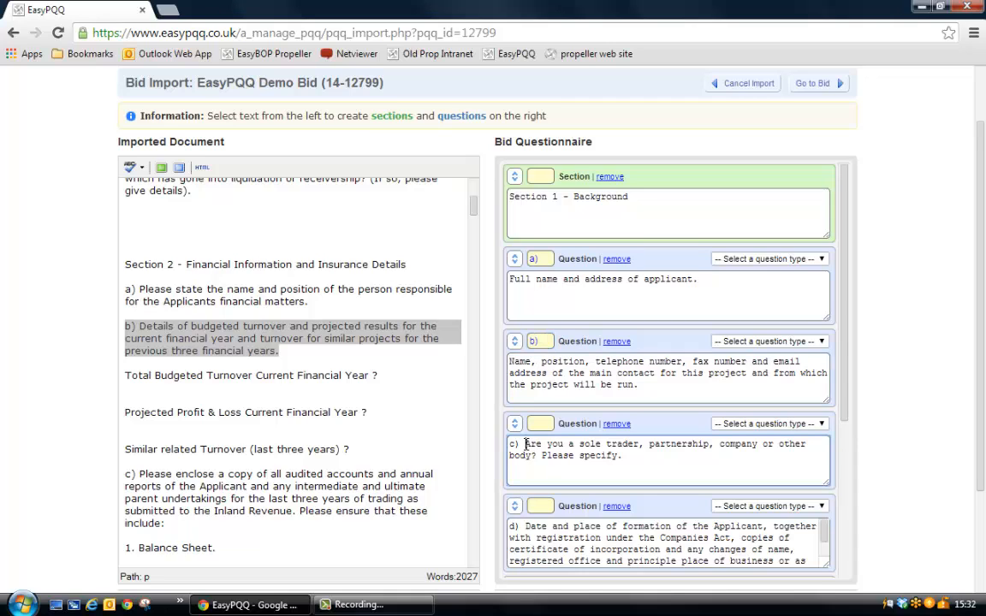
mouse_move(525, 444)
left_mouse_down()
mouse_move(508, 444)
mouse_move(537, 423)
mouse_move(506, 448)
mouse_move(539, 430)
left_mouse_up()
scroll(599, 440, "down", 1)
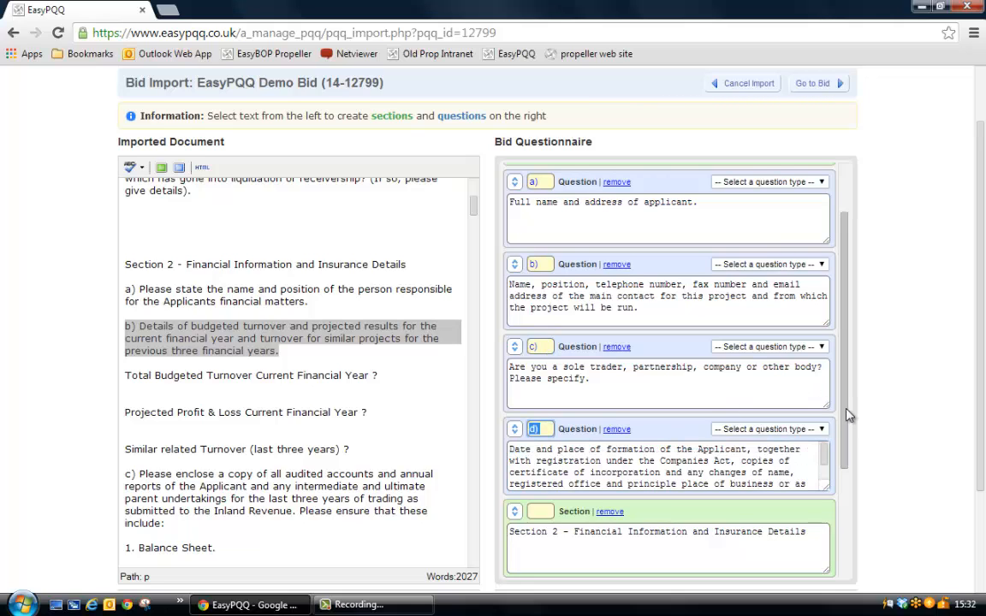
Move "Section 1" from the Background section's title into its prefix field and delete the leftover dash before "Background".
scroll(845, 359, "up", 1)
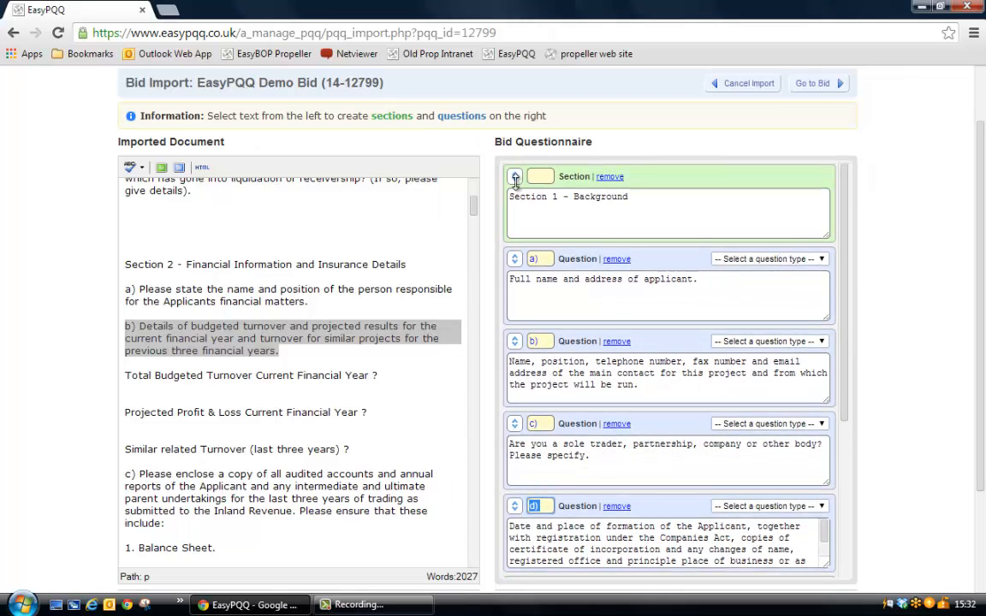
left_click(550, 174)
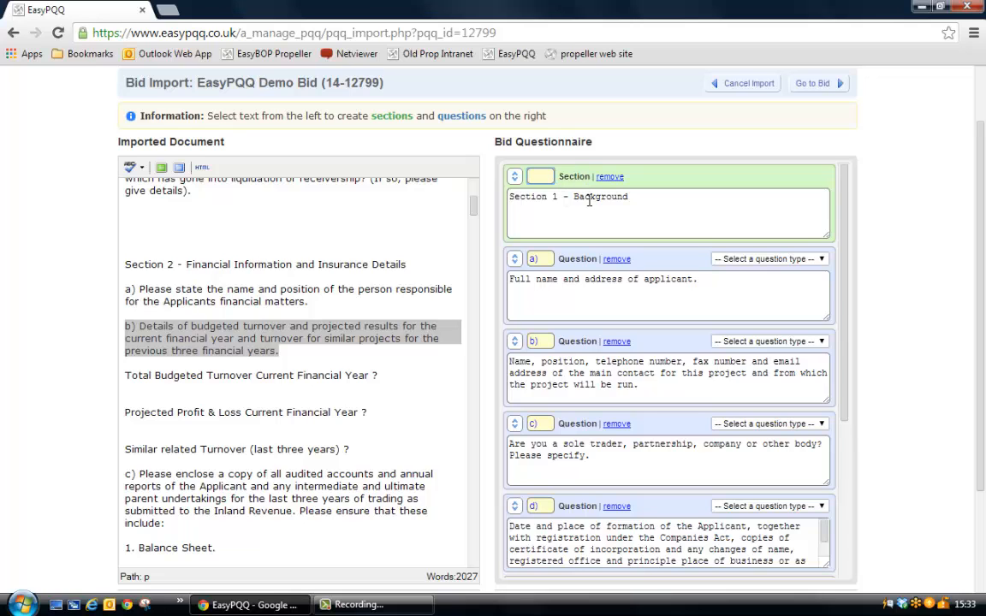
double_click(588, 196)
scroll(591, 351, "down", 1)
scroll(600, 378, "down", 2)
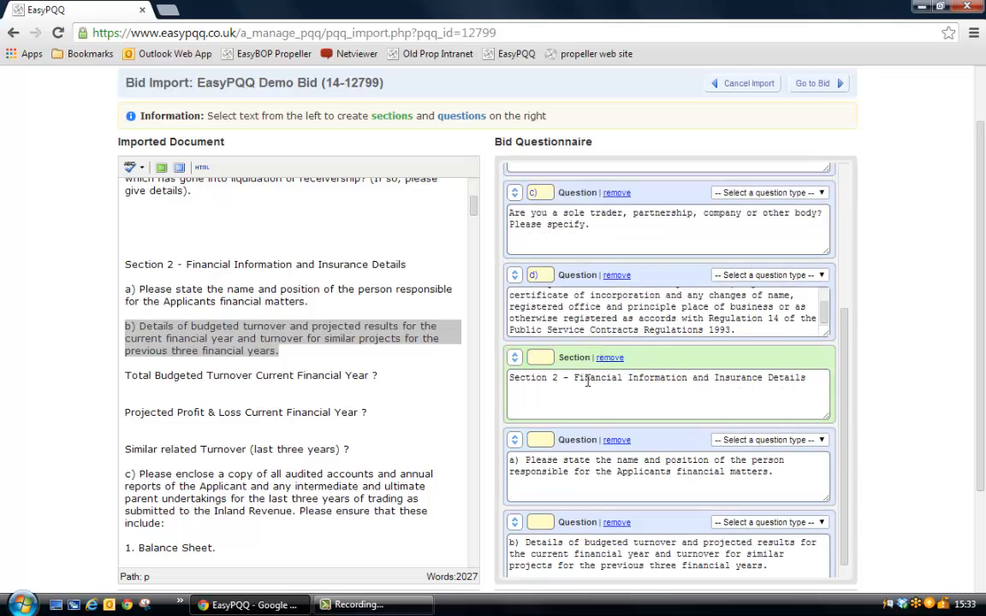
left_click_drag(588, 377, 730, 376)
scroll(658, 402, "up", 8)
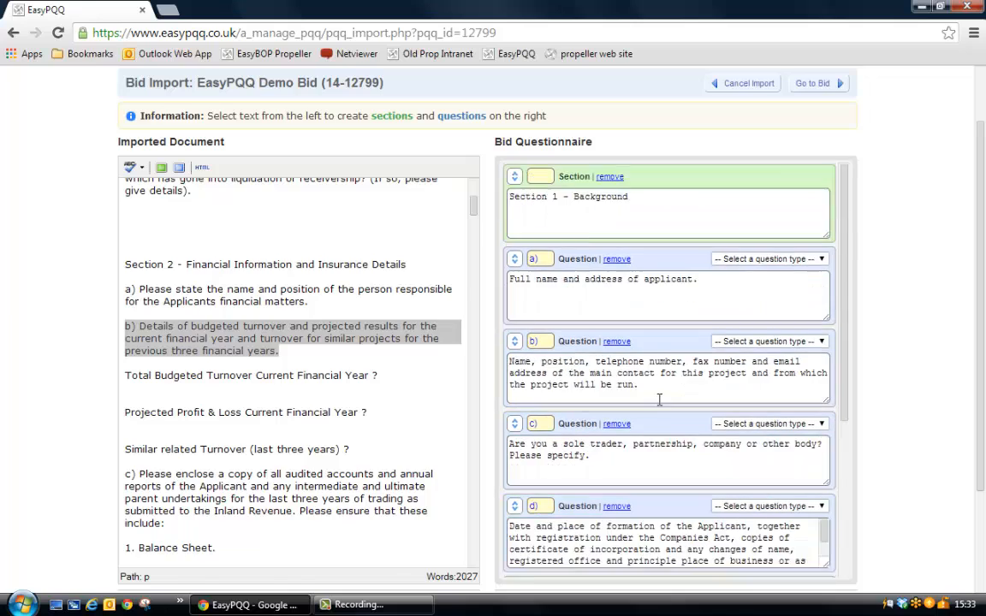
left_click_drag(557, 273, 509, 273)
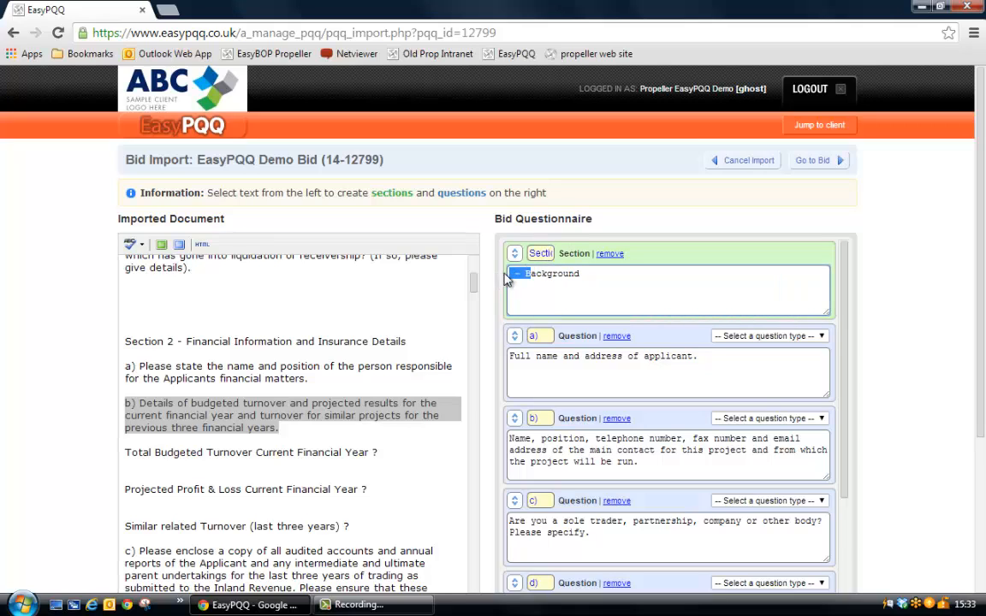
key("BackSpace")
Finalise the questionnaire structure and confirm importing it into the bid, leaving question types at the default Text Box.
left_click_drag(979, 187, 982, 348)
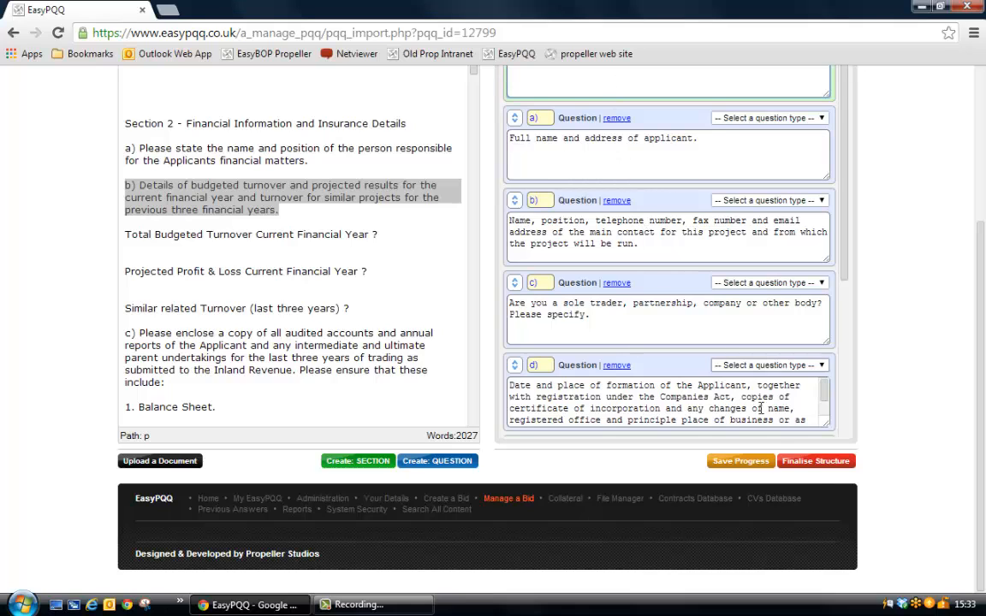
left_click(828, 464)
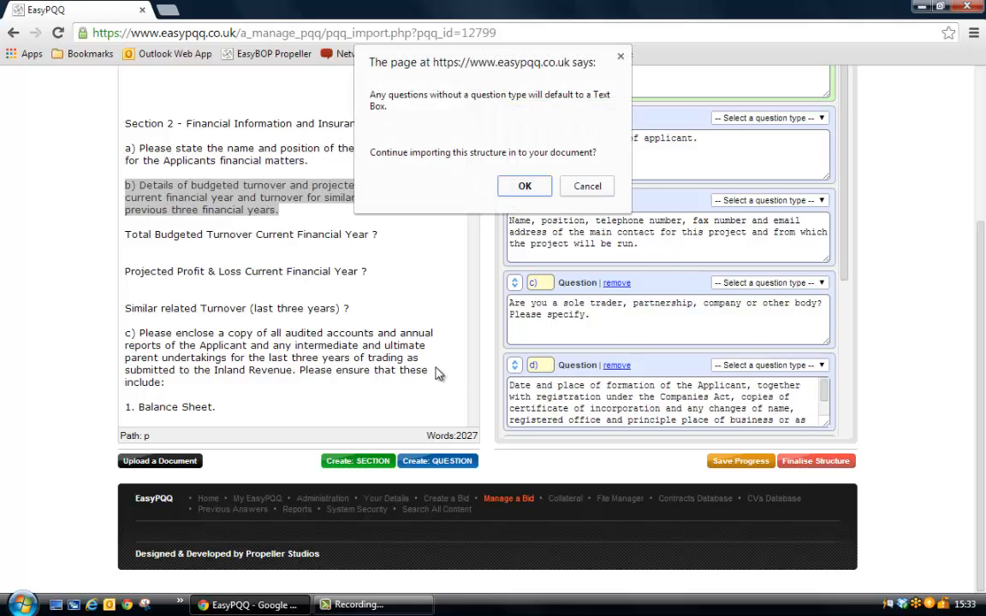
left_click(528, 187)
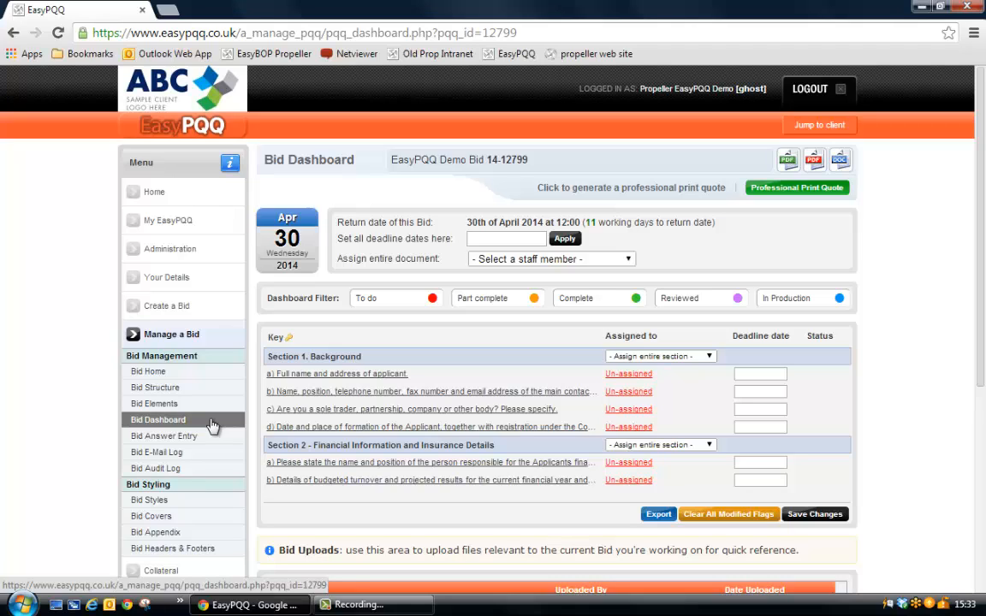
Return to the list of bids, sort it by return date and open EasyPQQ Demo Bid for management.
left_click(177, 335)
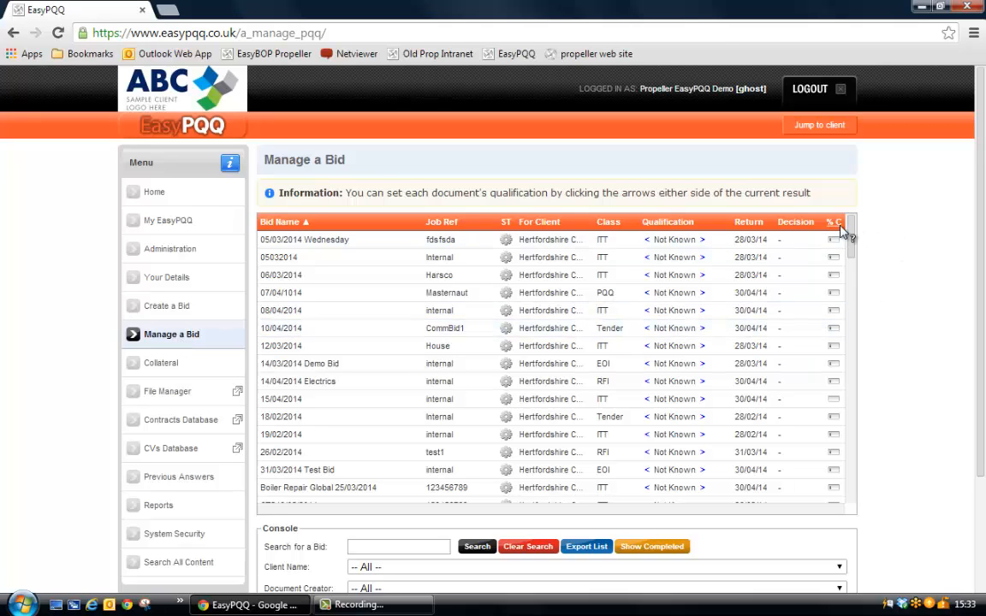
left_click_drag(853, 229, 857, 246)
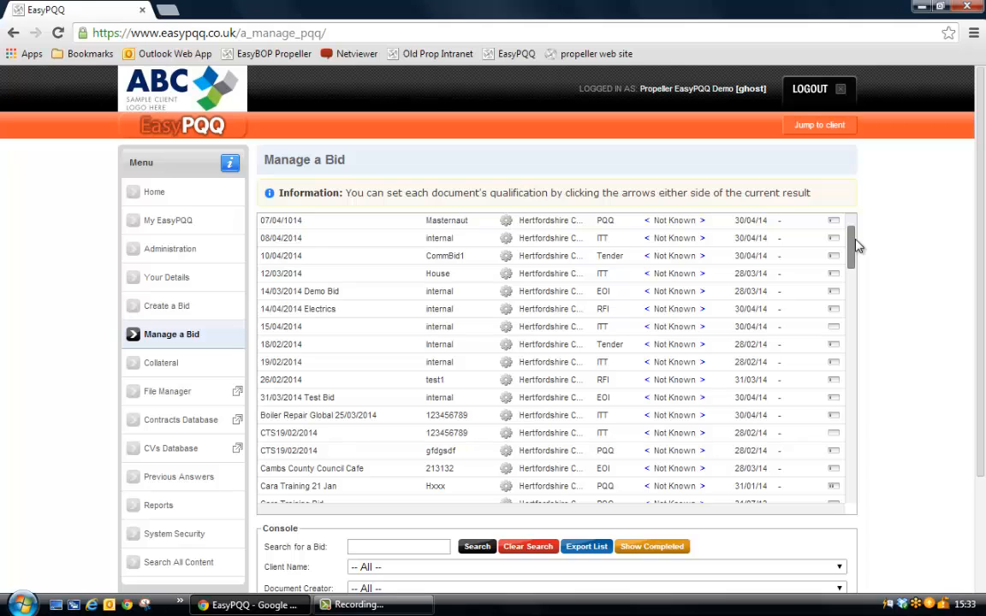
left_click_drag(857, 246, 862, 220)
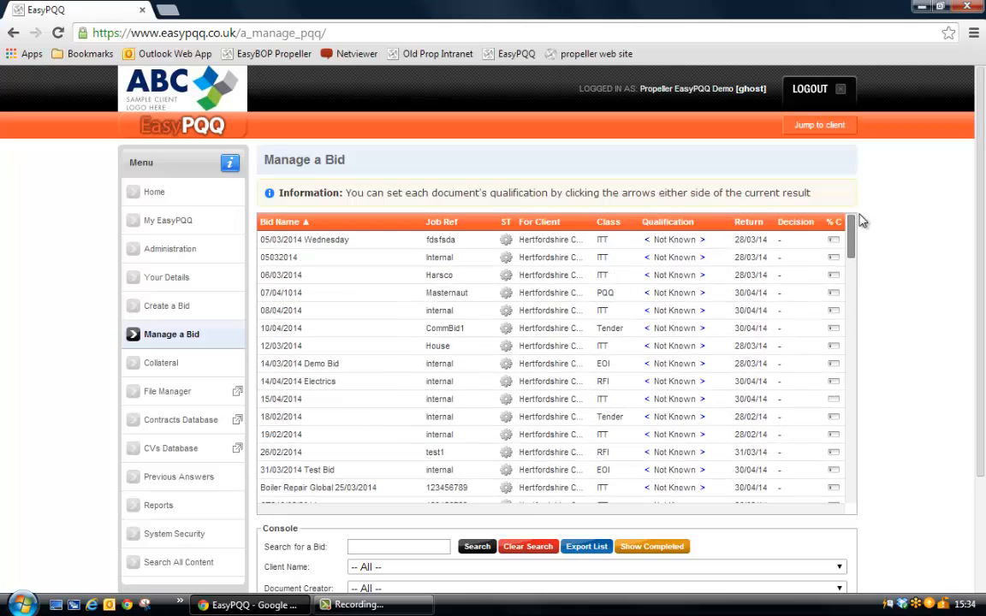
left_click(751, 222)
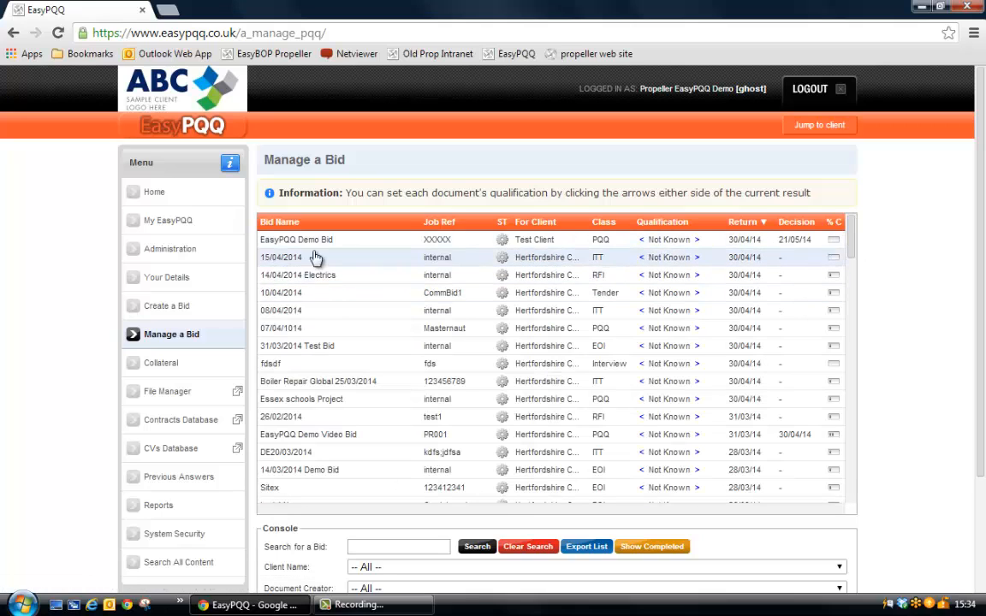
left_click(291, 241)
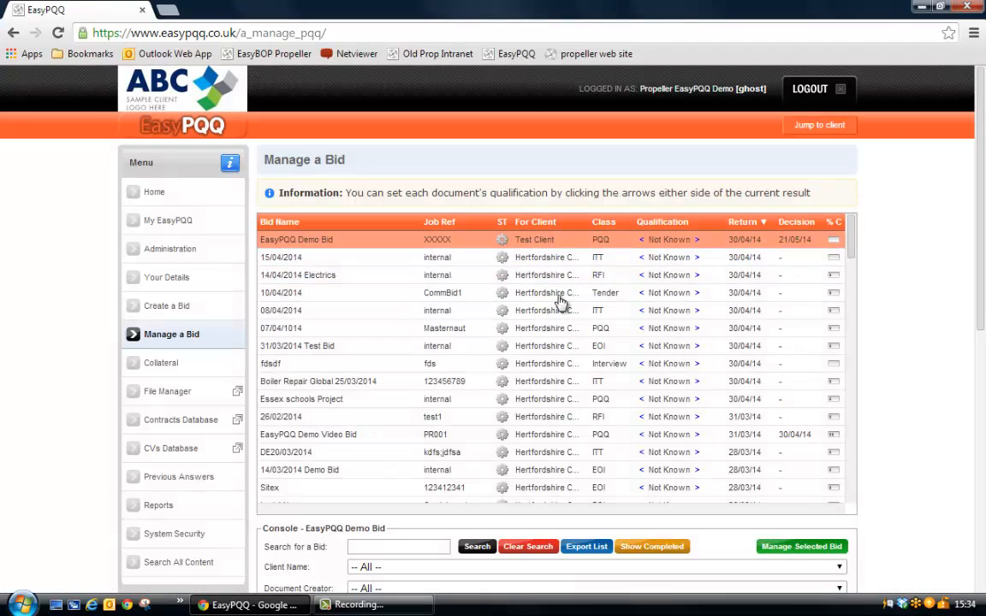
left_click(789, 548)
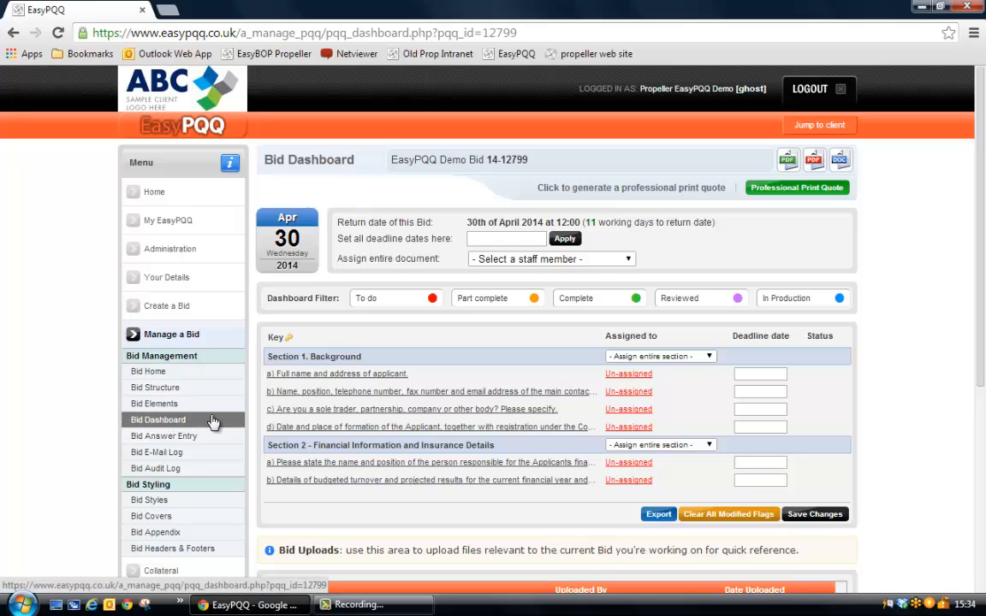
Review the bid's dashboard, then its home page with the bid information, overall progress and bid tools.
scroll(212, 421, "down", 1)
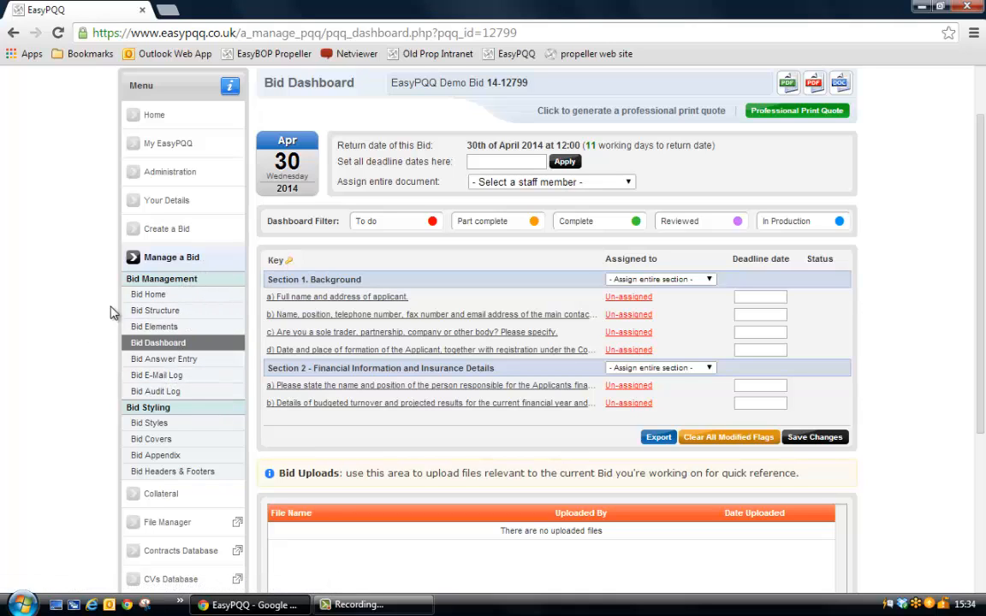
left_click(169, 296)
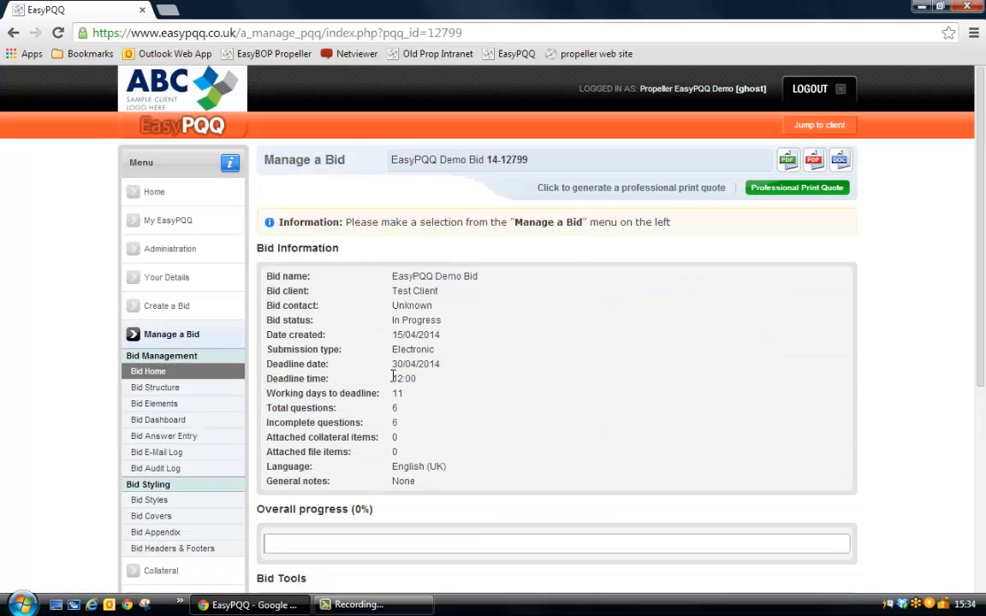
scroll(395, 421, "down", 3)
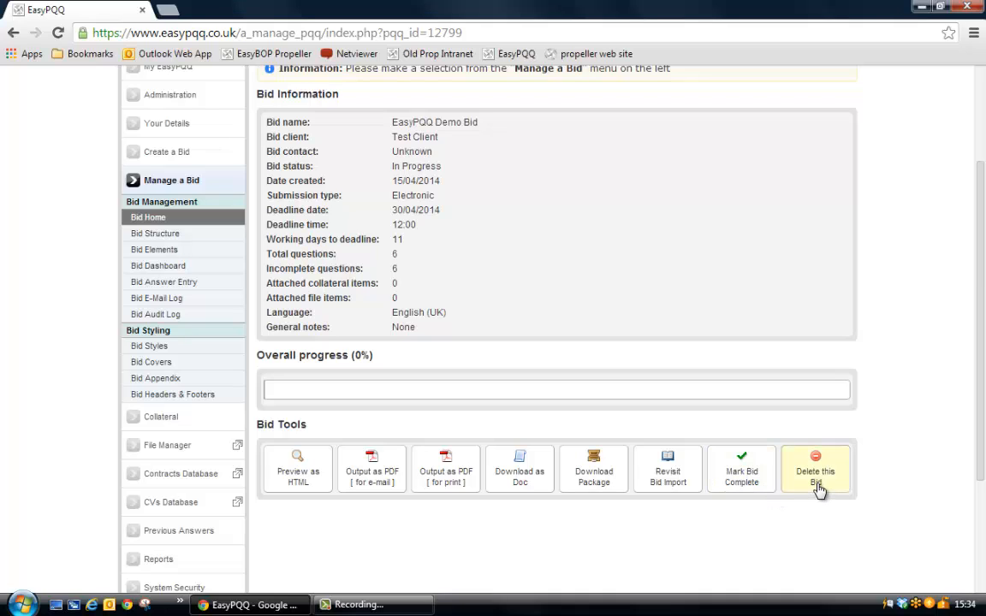
Add a new section named "Technical Ability" with the prefix "Section 3" to the bid structure.
left_click(155, 235)
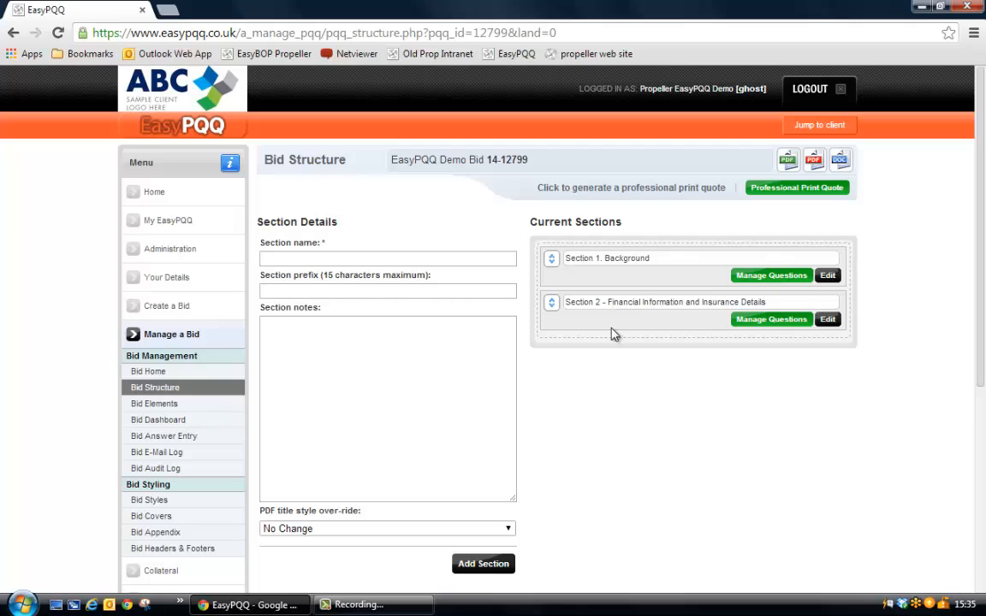
left_click(281, 257)
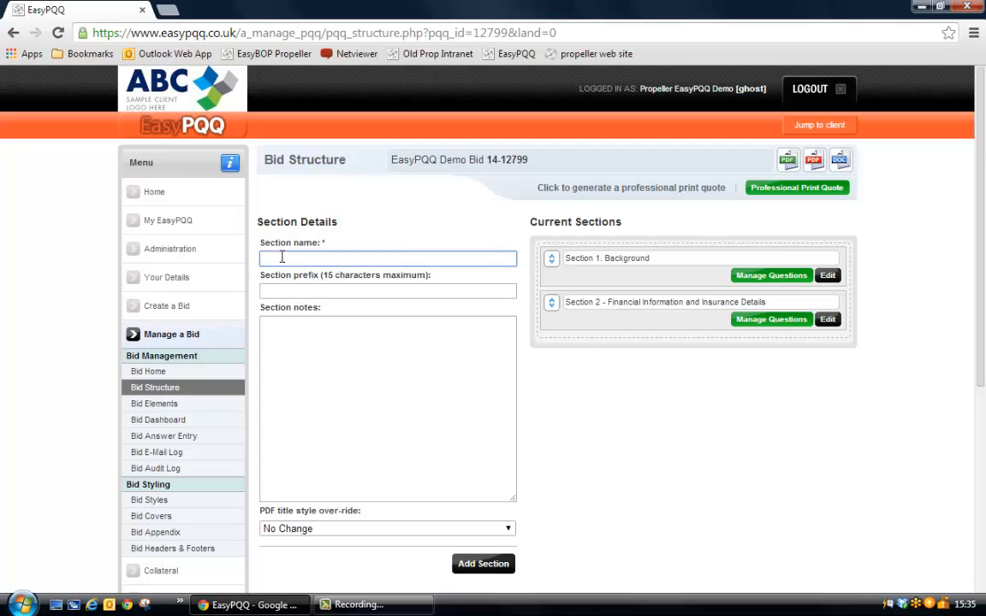
type("Technical")
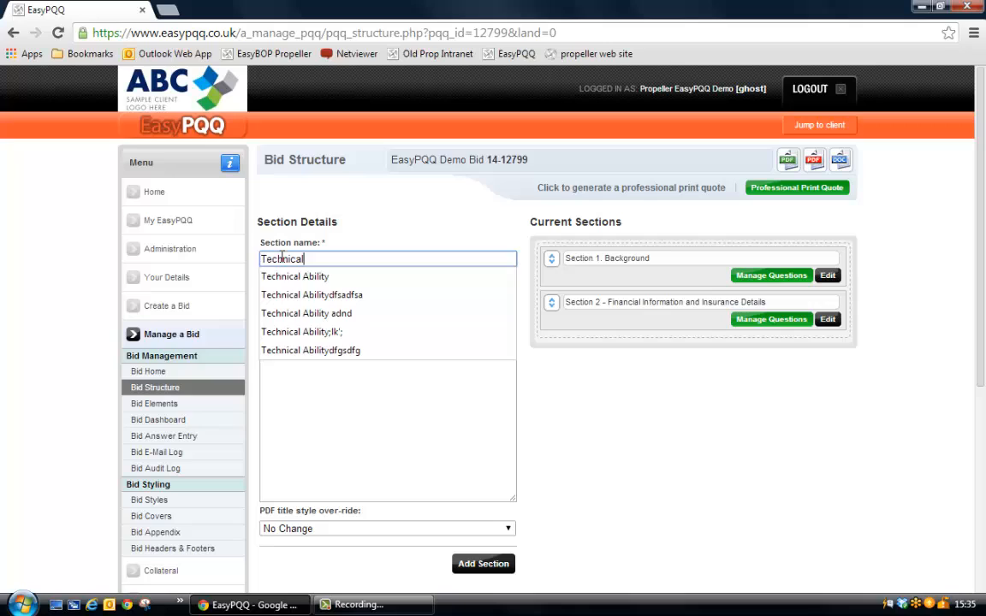
key("Down")
key("Tab")
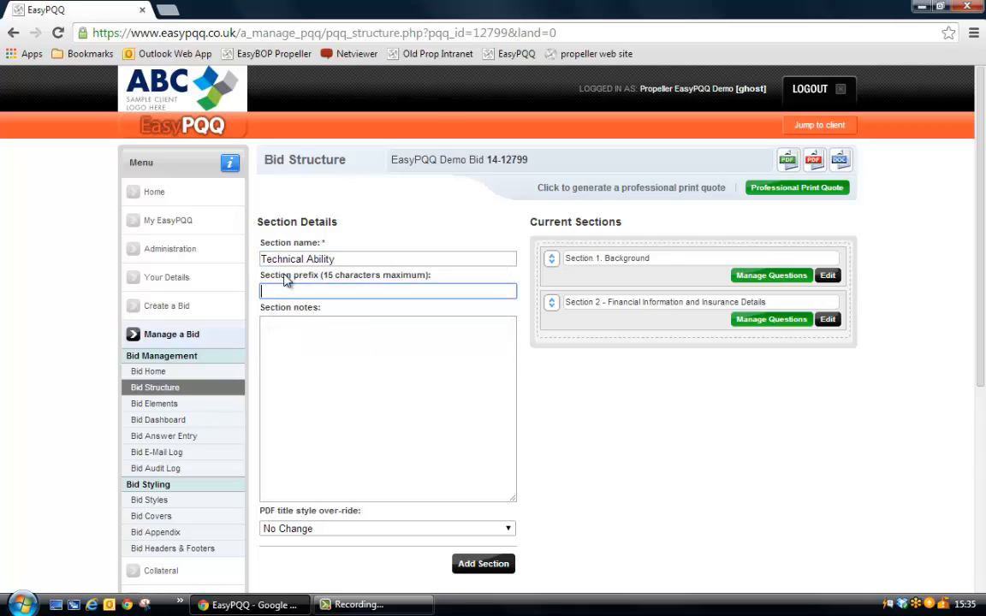
left_click(287, 290)
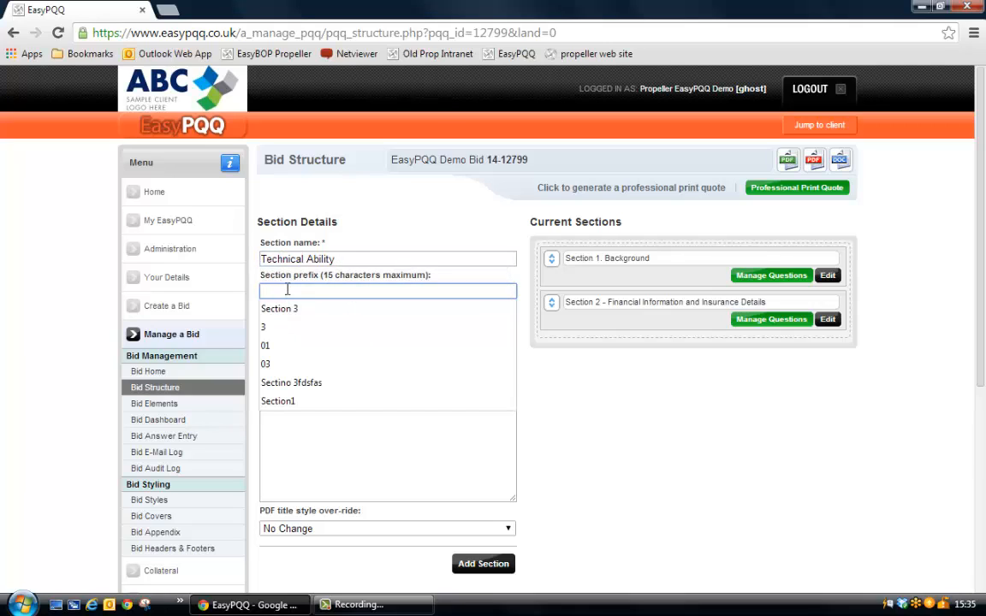
type("Section 3")
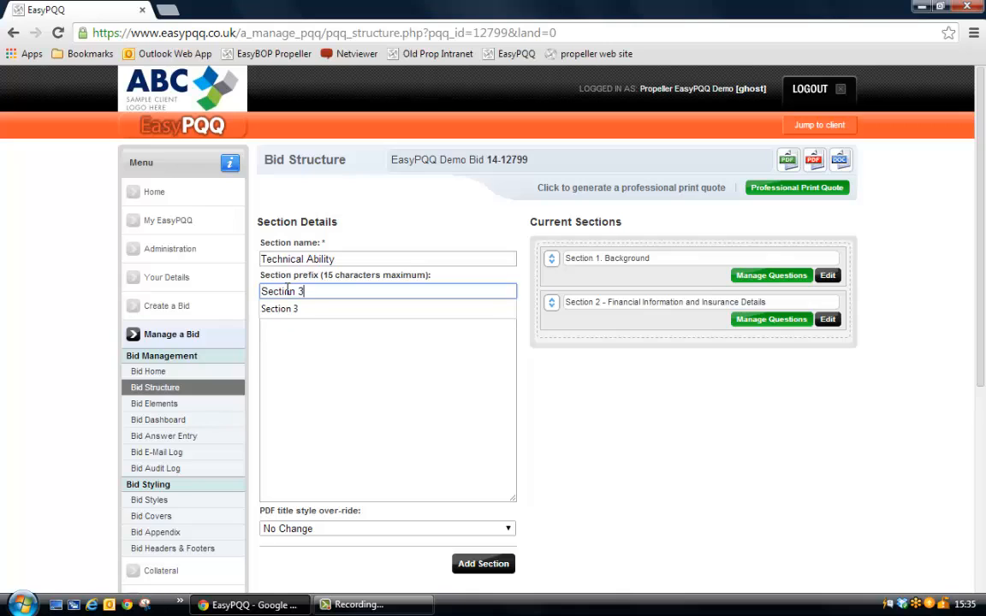
left_click(295, 308)
left_click(482, 563)
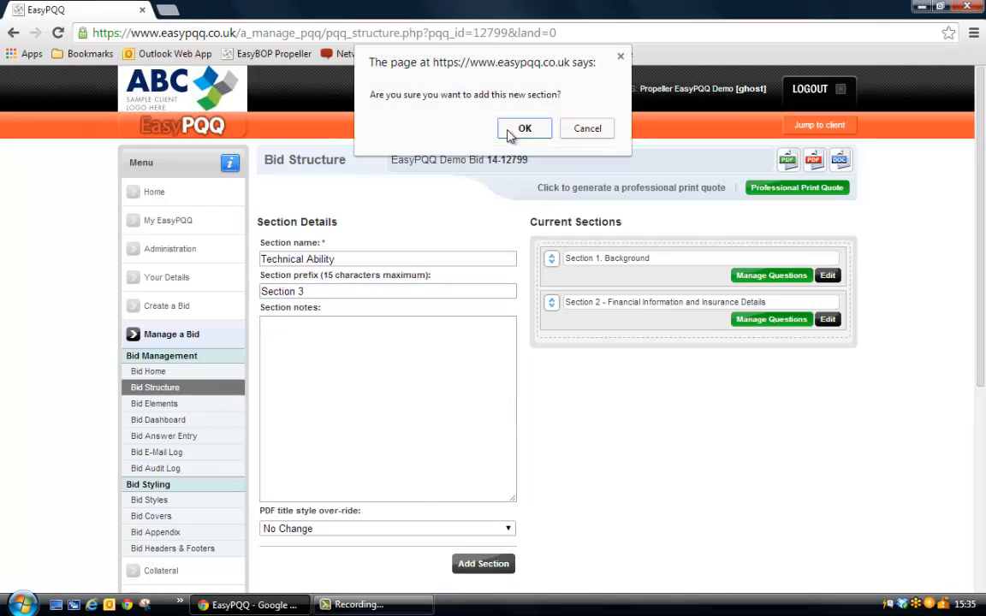
left_click(522, 130)
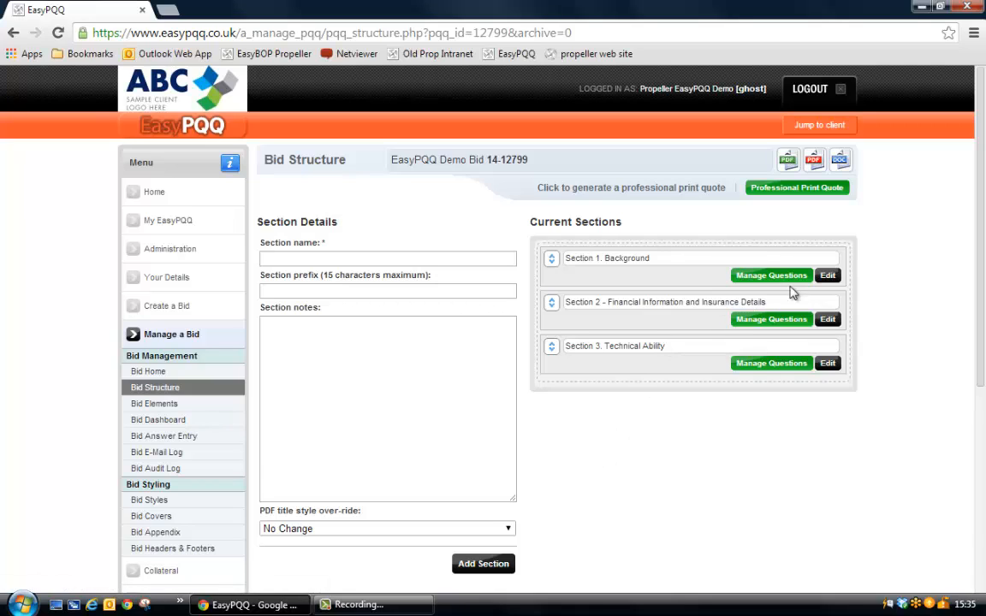
Change the Background section's prefix to "01" and save the section.
left_click(829, 275)
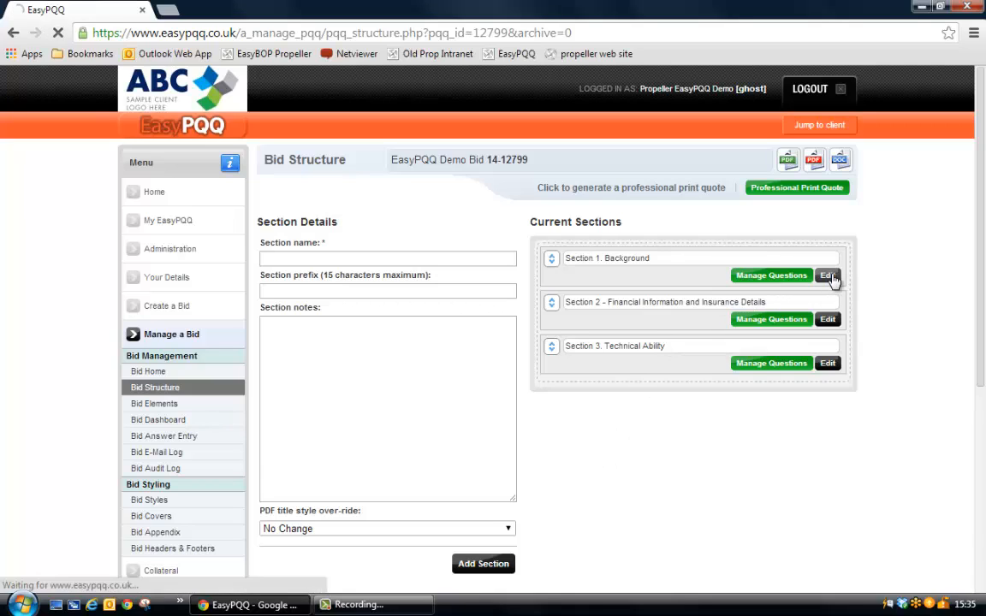
left_click(351, 291)
left_click(342, 259)
left_click_drag(319, 293, 213, 306)
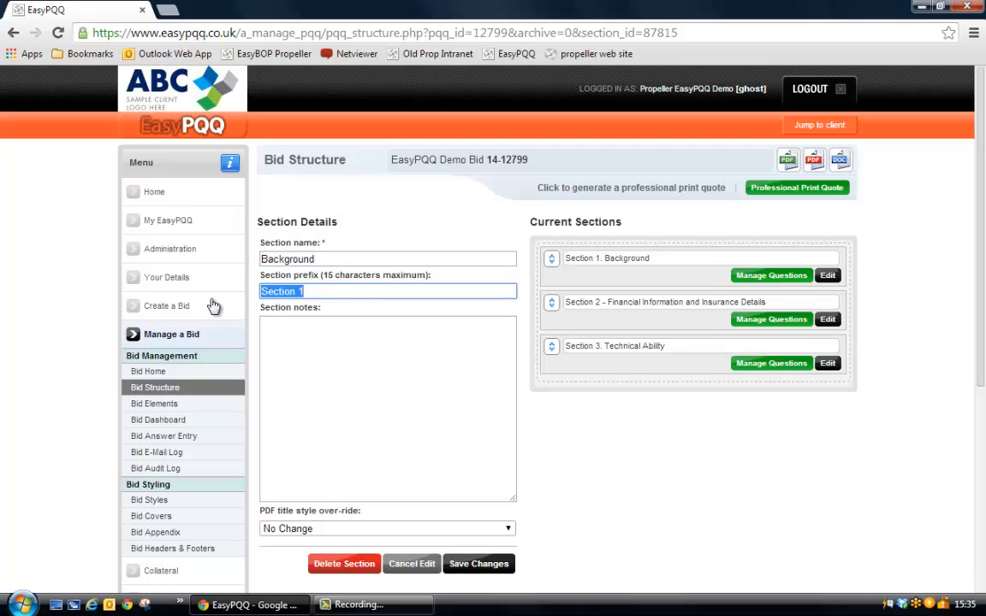
type("01")
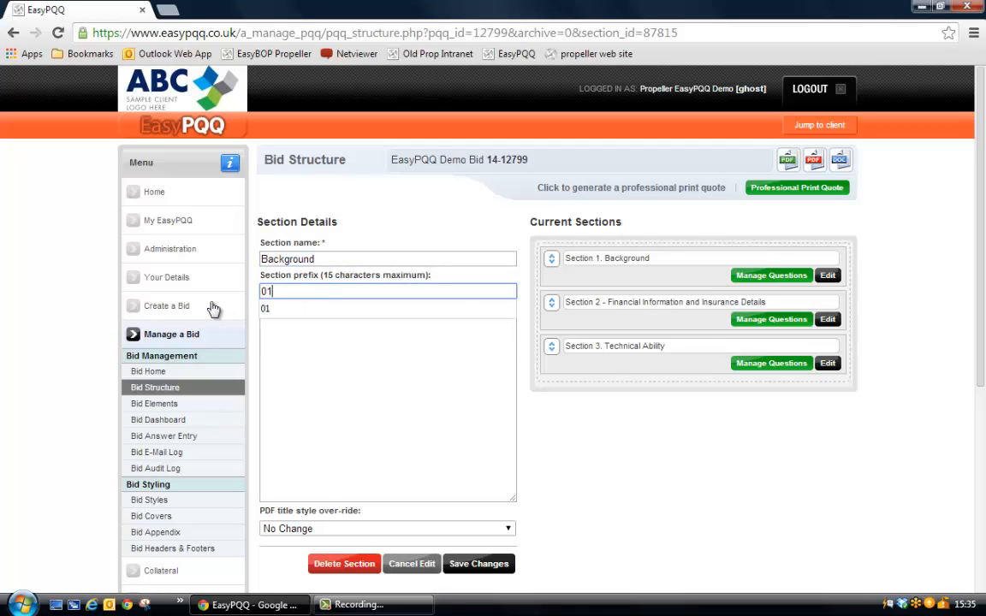
left_click(327, 408)
left_click(479, 564)
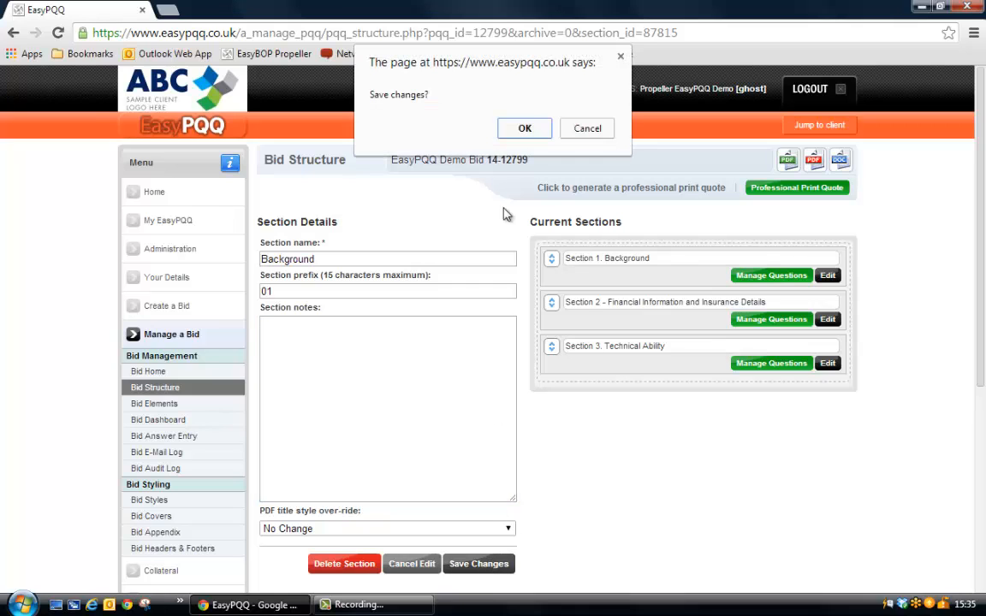
left_click(530, 127)
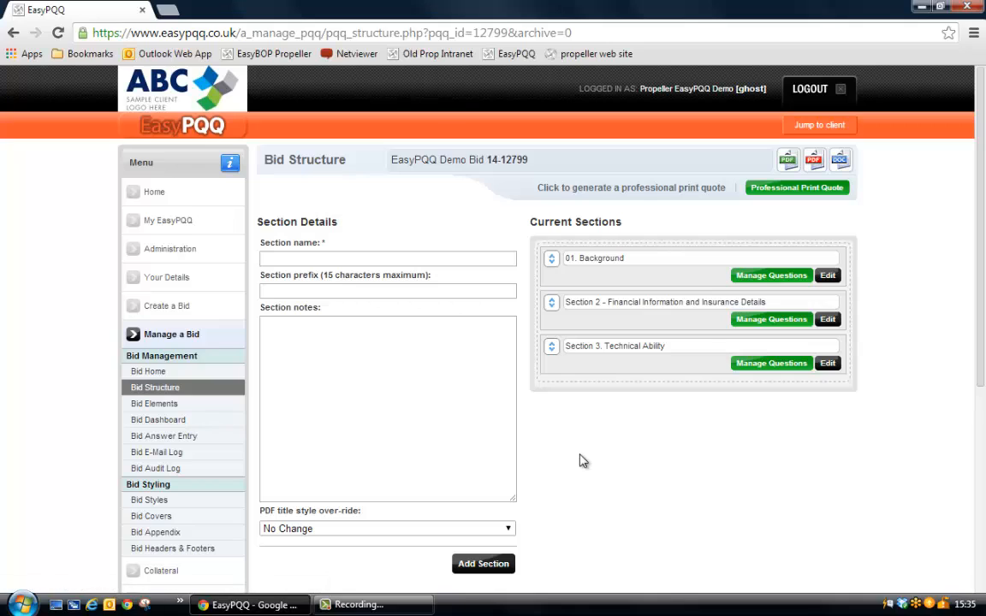
Delete the Technical Ability section from the bid structure and confirm the deletion.
left_click(826, 363)
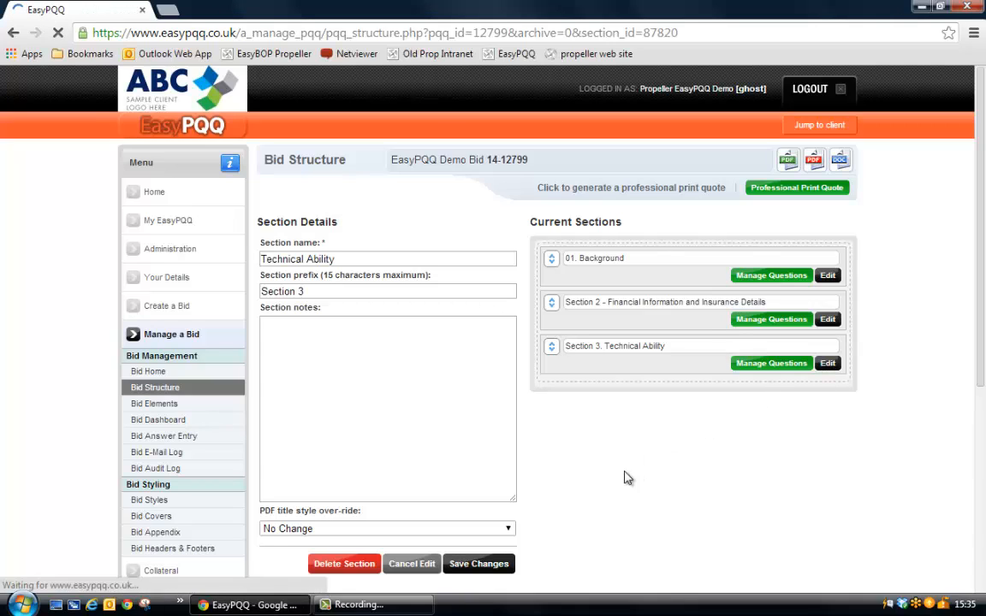
left_click(346, 564)
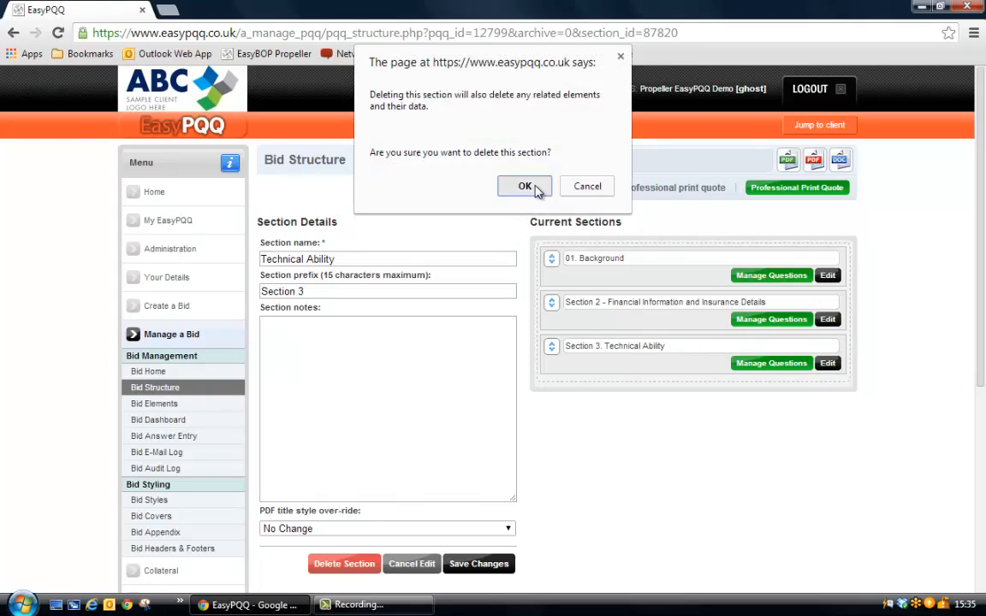
left_click(535, 188)
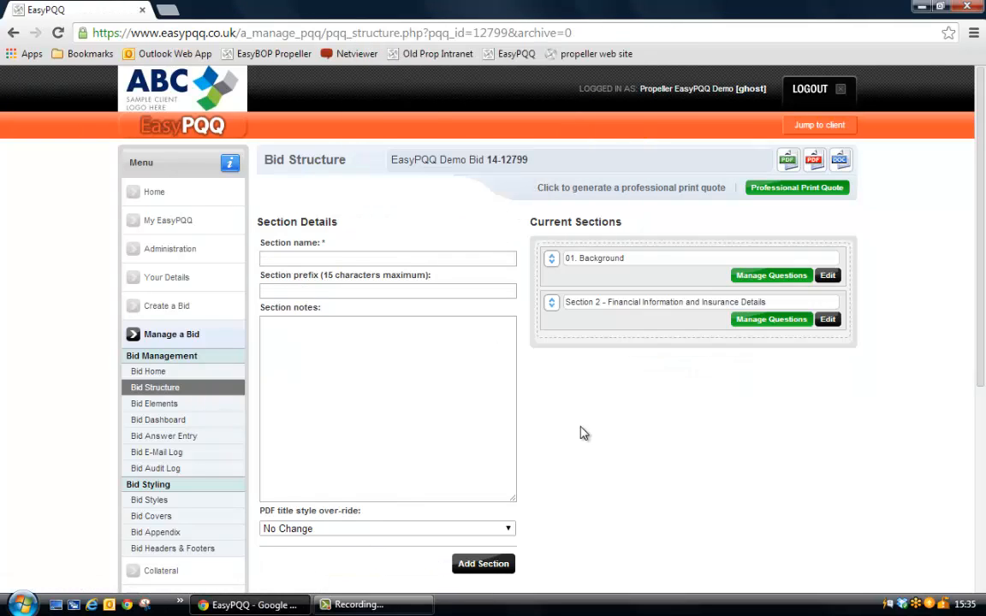
Open the bid elements of section 01. Background and look over its questions and their element types.
left_click(155, 407)
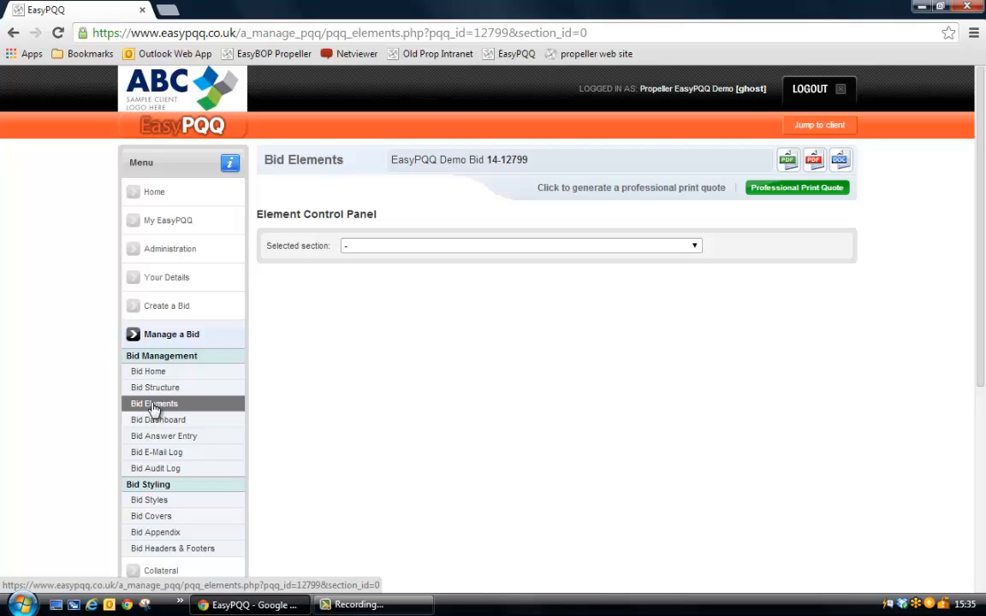
left_click(361, 246)
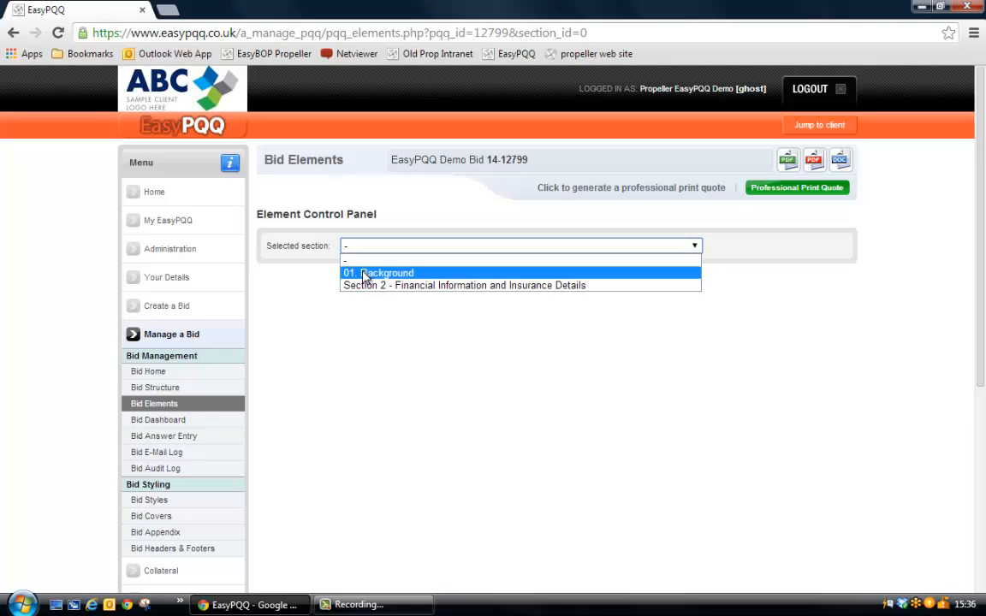
left_click(364, 273)
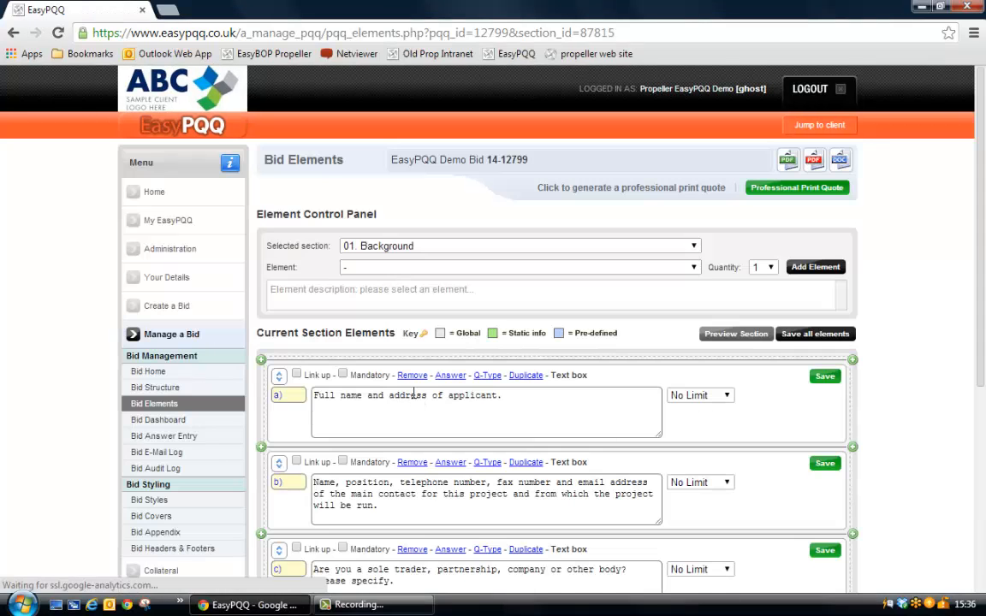
scroll(414, 394, "down", 3)
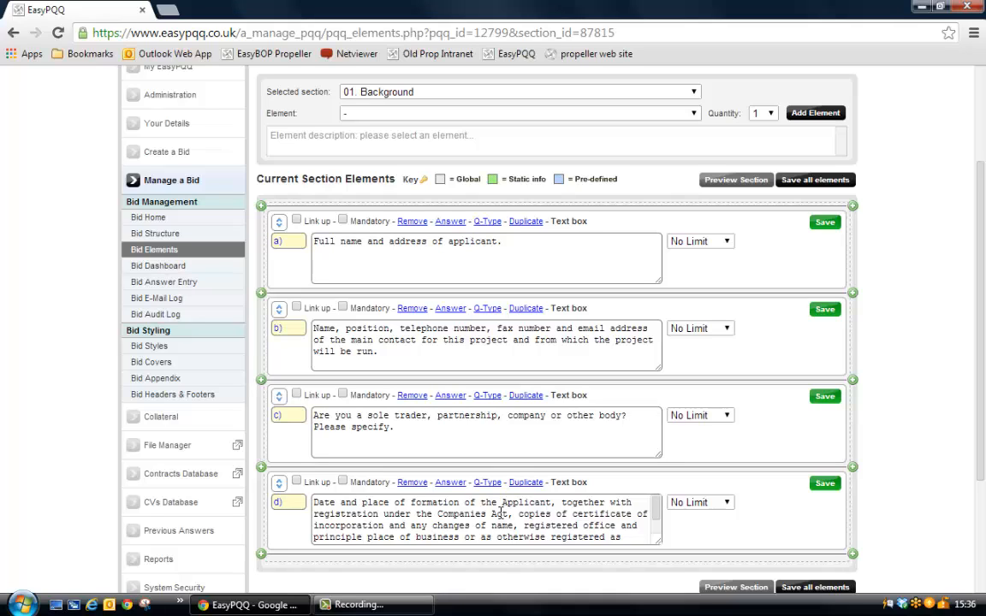
left_click_drag(550, 220, 596, 224)
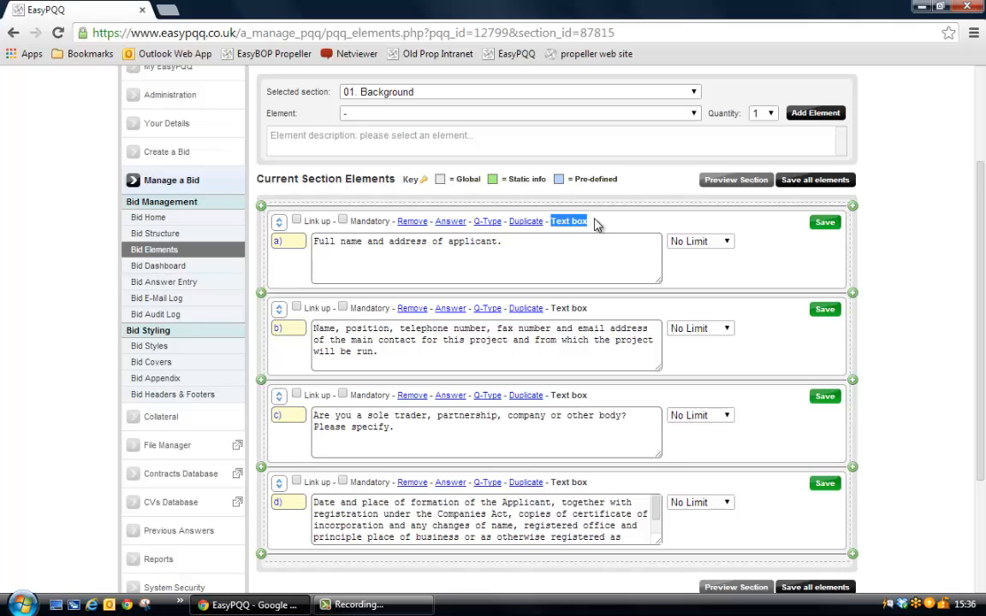
left_click(597, 224)
Limit the answer to question a), the applicant's full name and address, to 300 words.
left_click(727, 243)
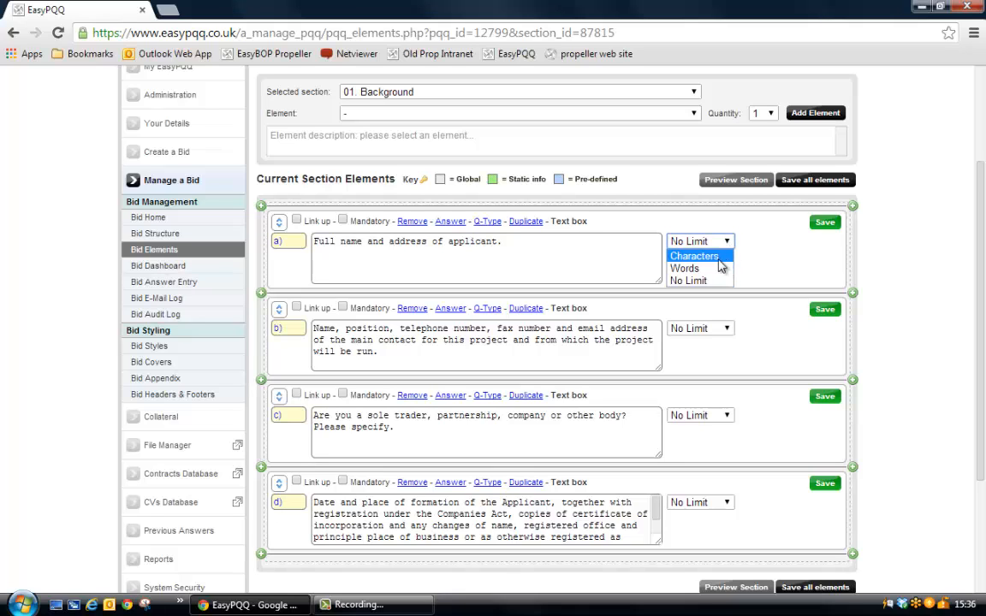
left_click(716, 269)
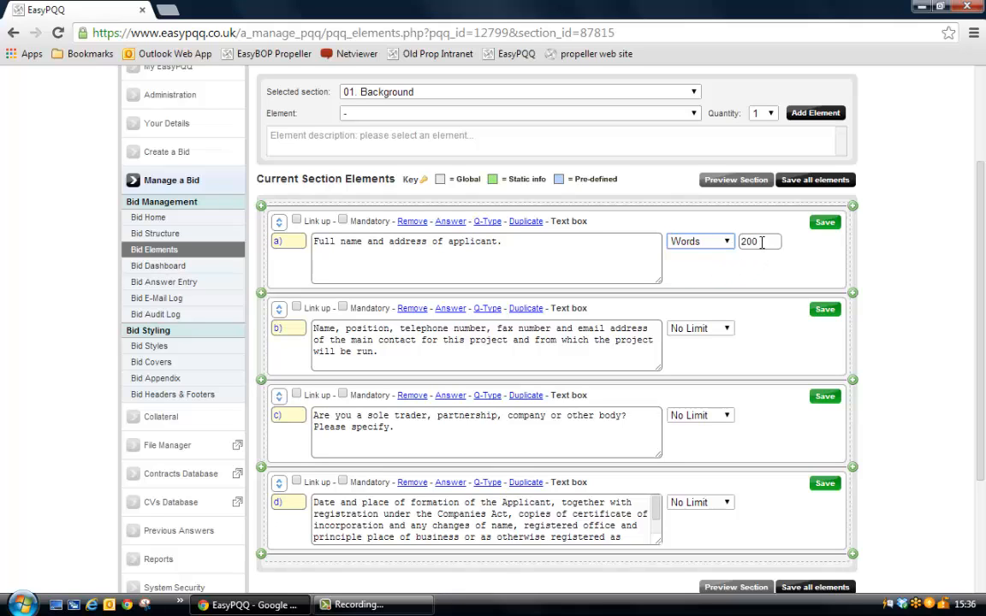
left_click_drag(766, 242, 741, 242)
type("300")
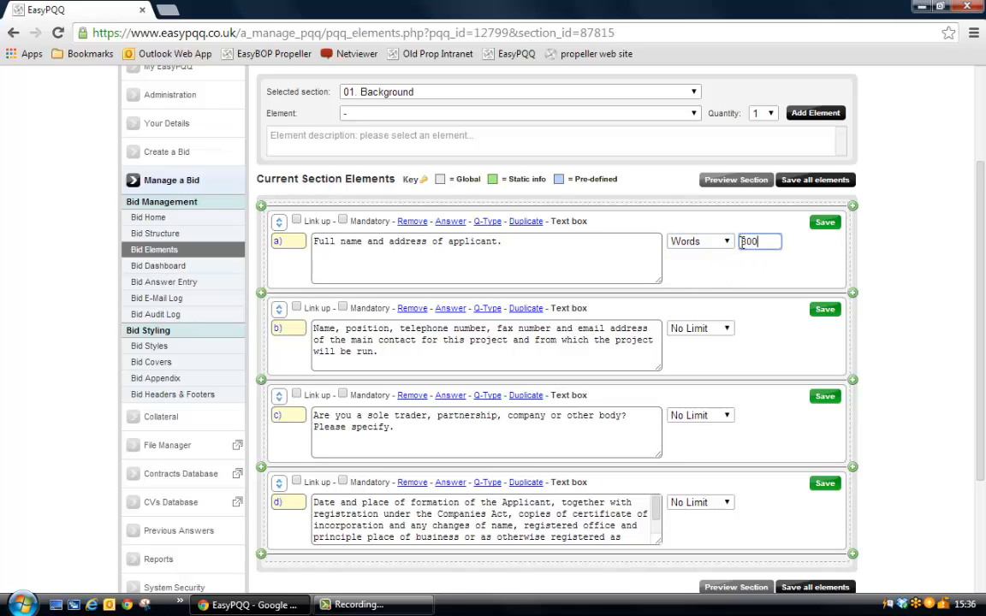
Limit the answer to question b), about the main contact, to 400 words and save all elements.
left_click(721, 329)
left_click(709, 358)
key("Tab")
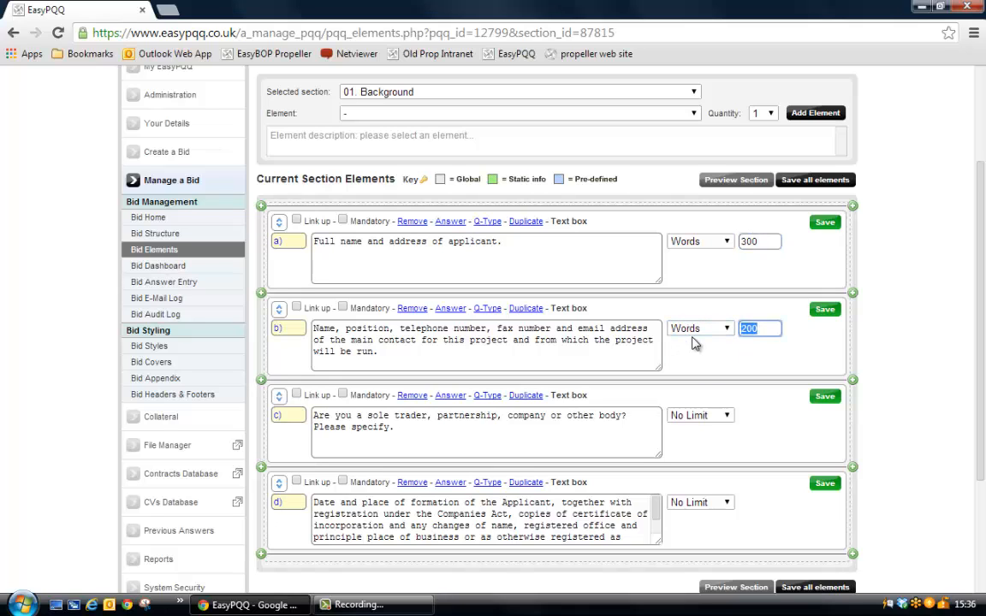
type("400")
left_click(815, 181)
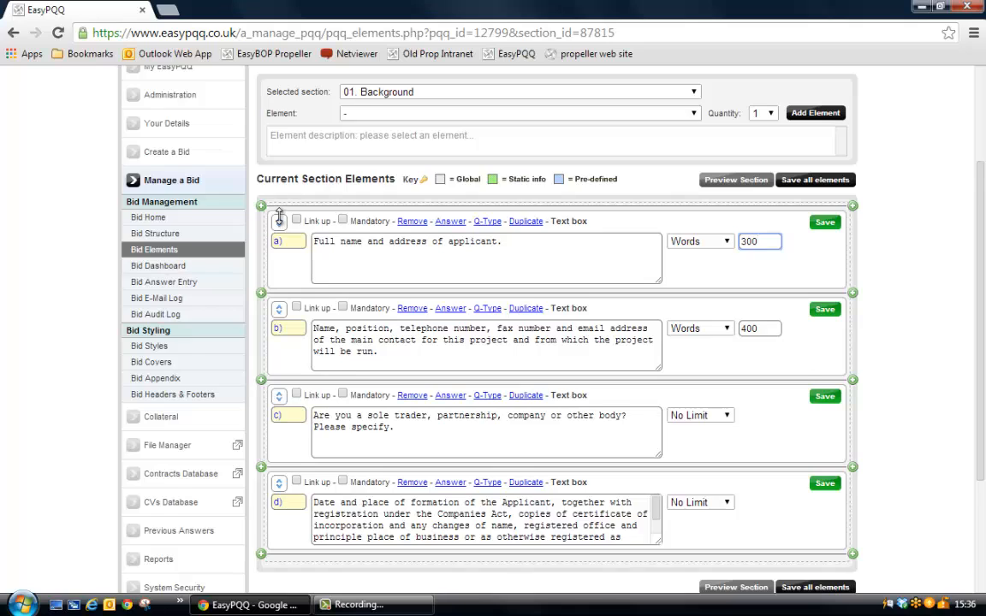
Add one Text box element to the 01. Background section.
scroll(266, 210, "up", 1)
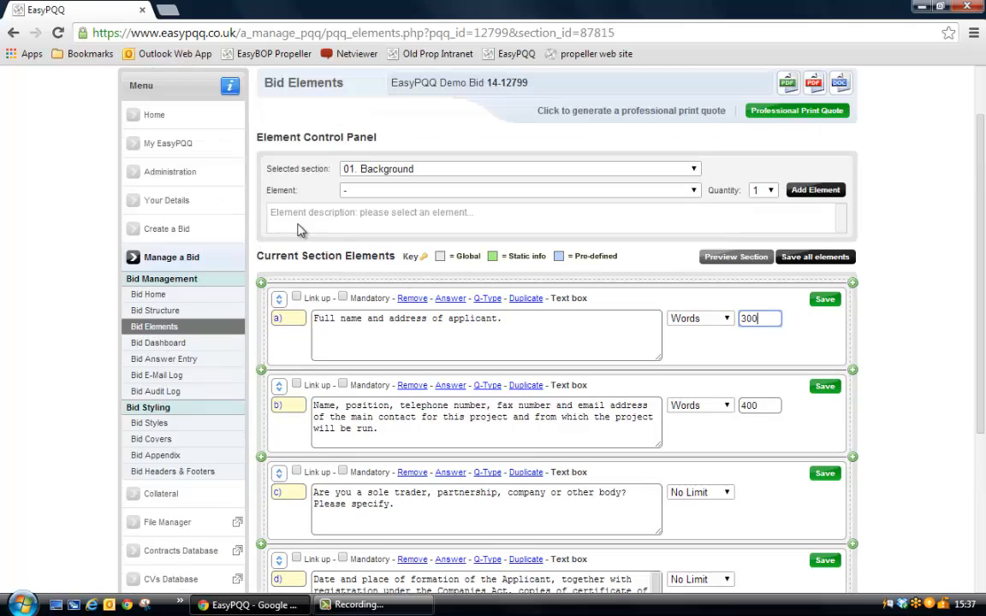
left_click(420, 168)
left_click(376, 189)
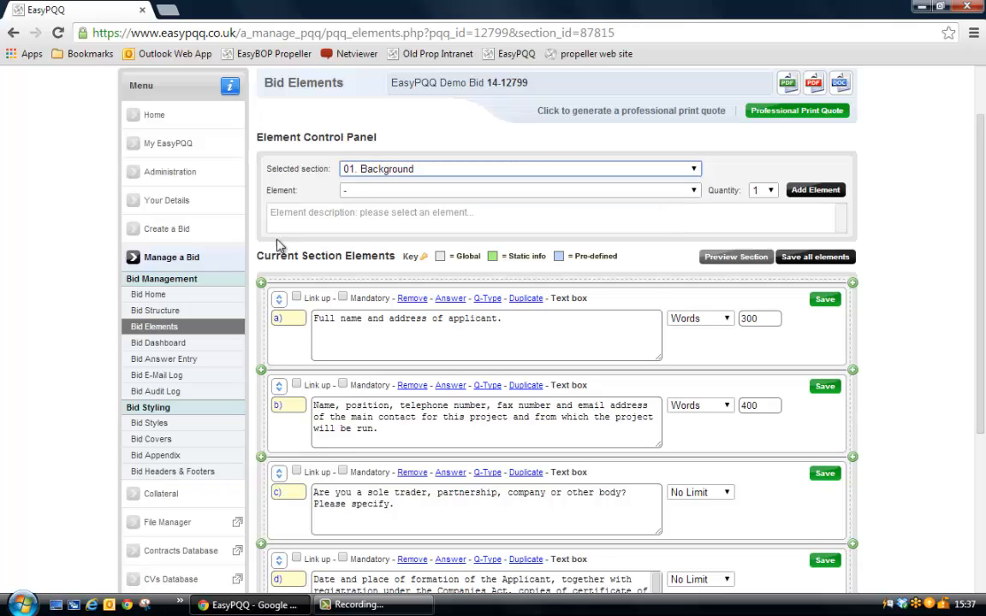
left_click(395, 191)
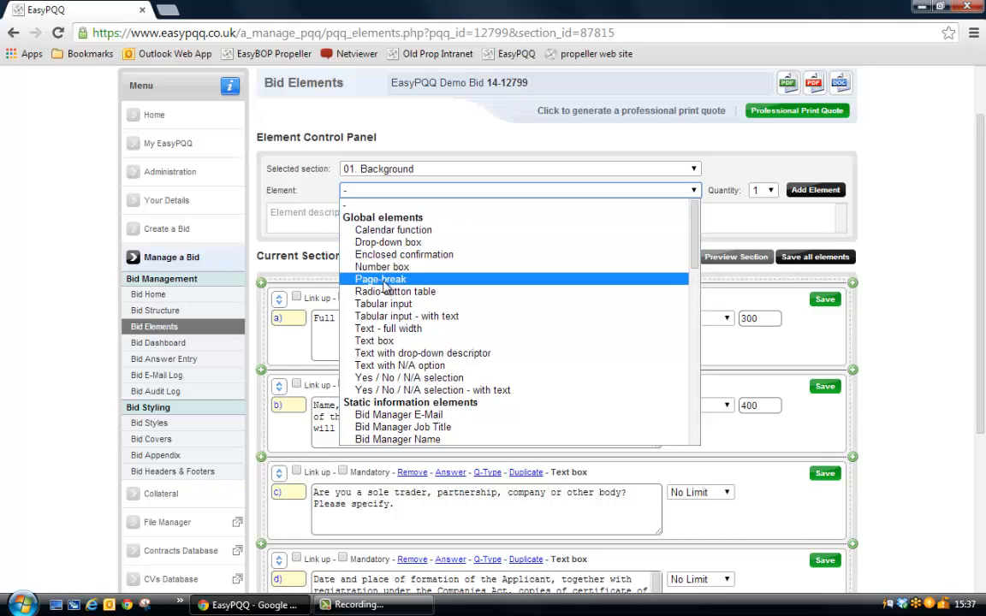
left_click(375, 341)
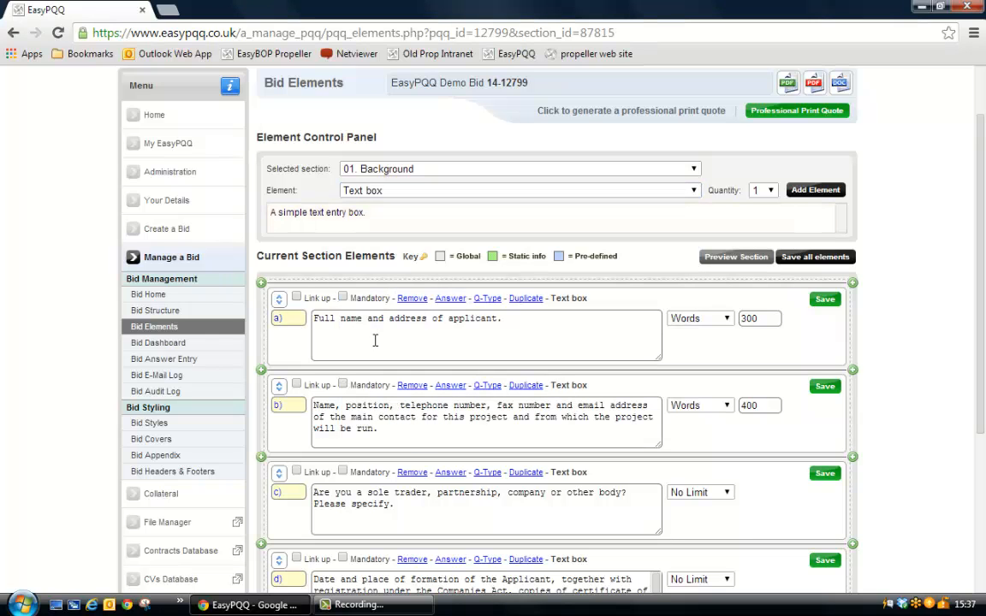
left_click(815, 190)
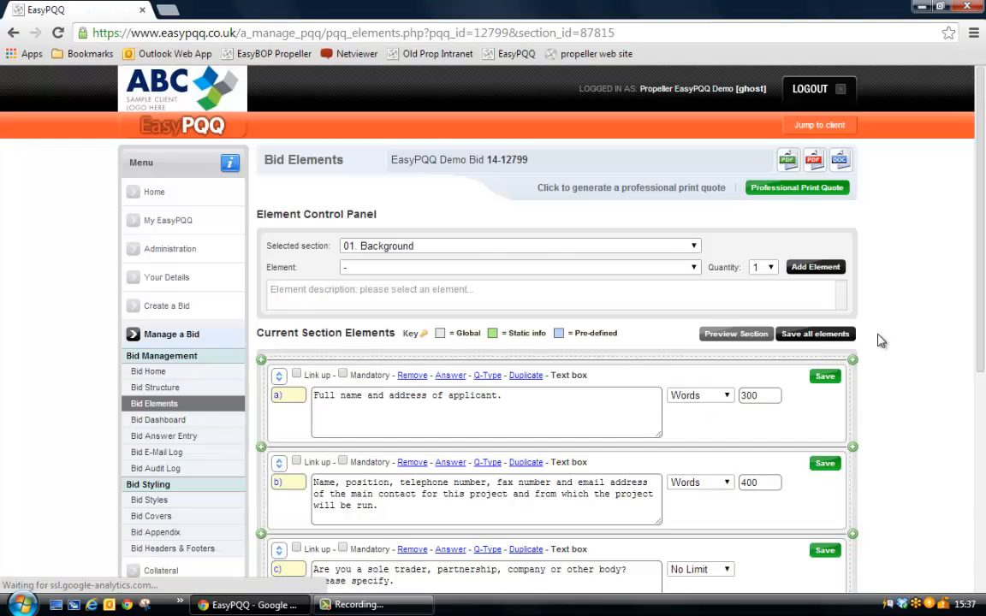
Number the new text box question "e)", describe it as "What is your VAT number", keep No Limit and save it.
scroll(877, 338, "down", 2)
scroll(881, 340, "down", 3)
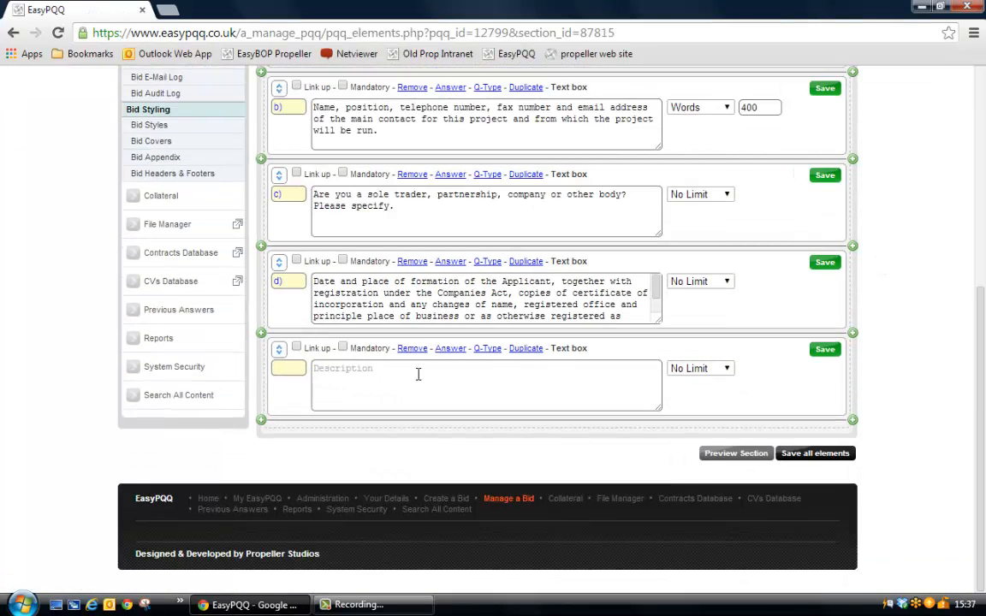
left_click(296, 369)
type("e)")
key("Tab")
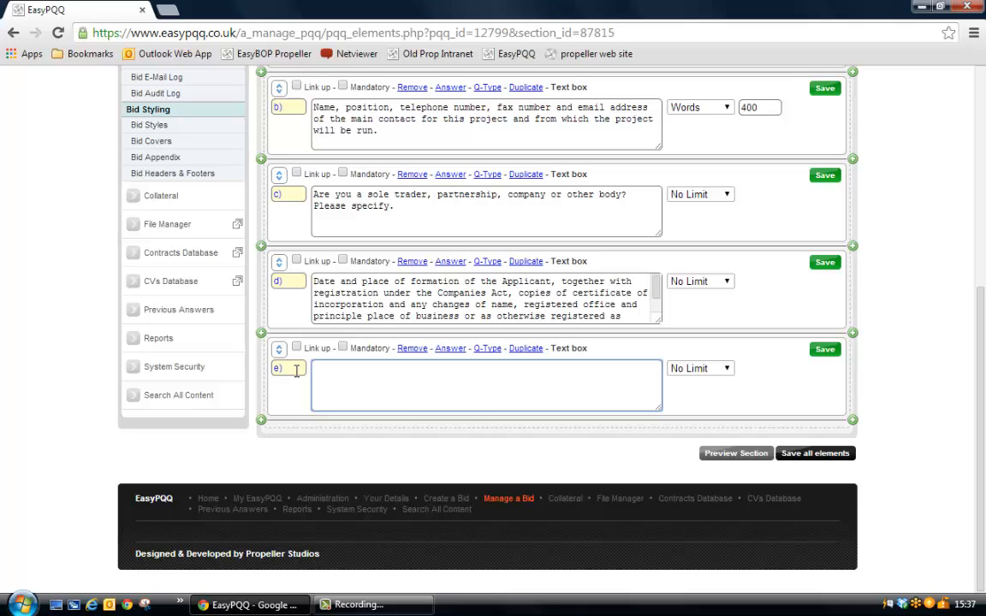
type("What is your VAT number")
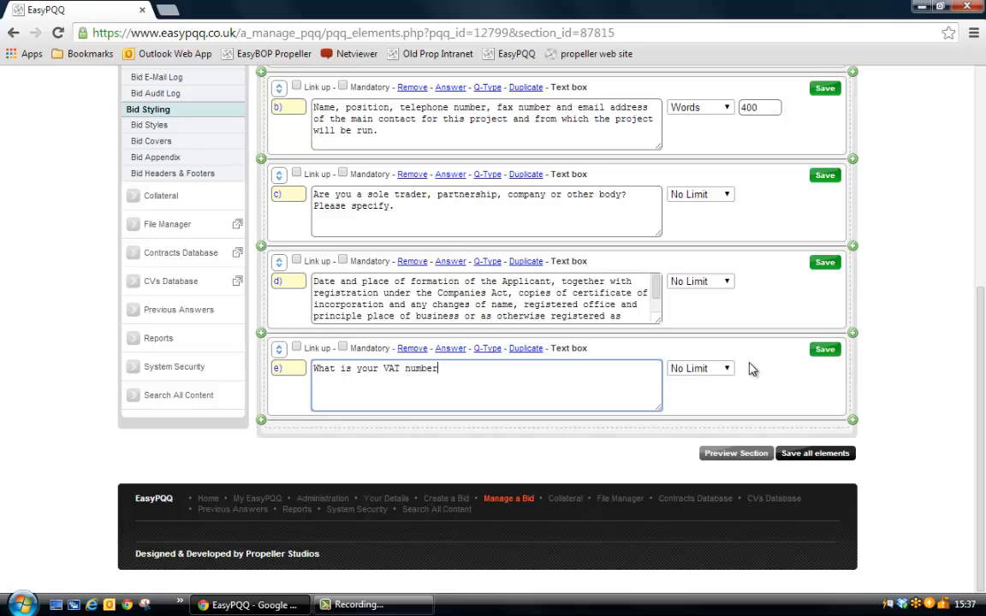
left_click(717, 370)
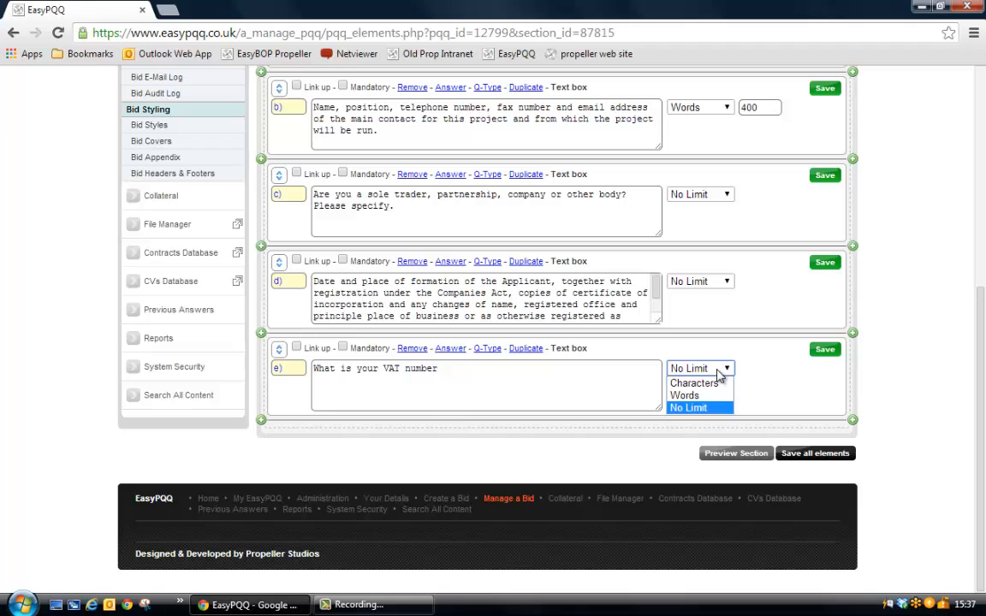
left_click(722, 374)
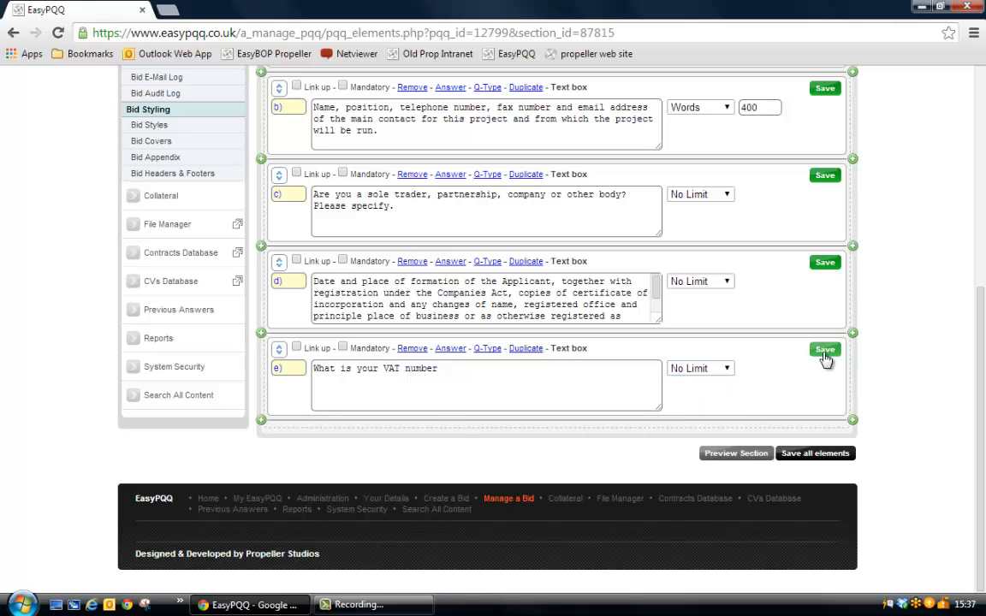
left_click(825, 351)
Insert a Page-break element between questions b) and c) of the Background section.
scroll(739, 384, "up", 1)
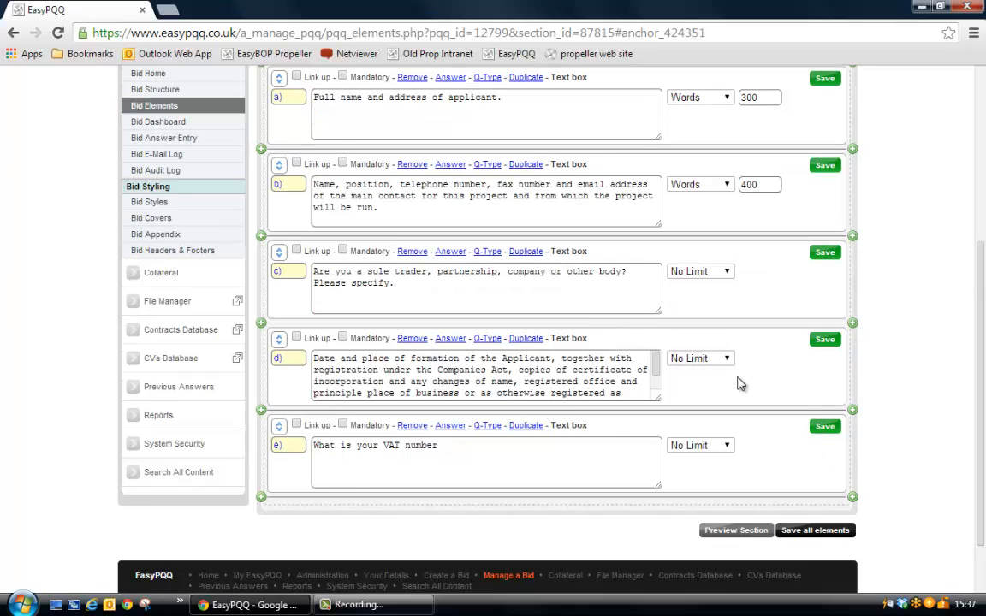
scroll(685, 384, "up", 3)
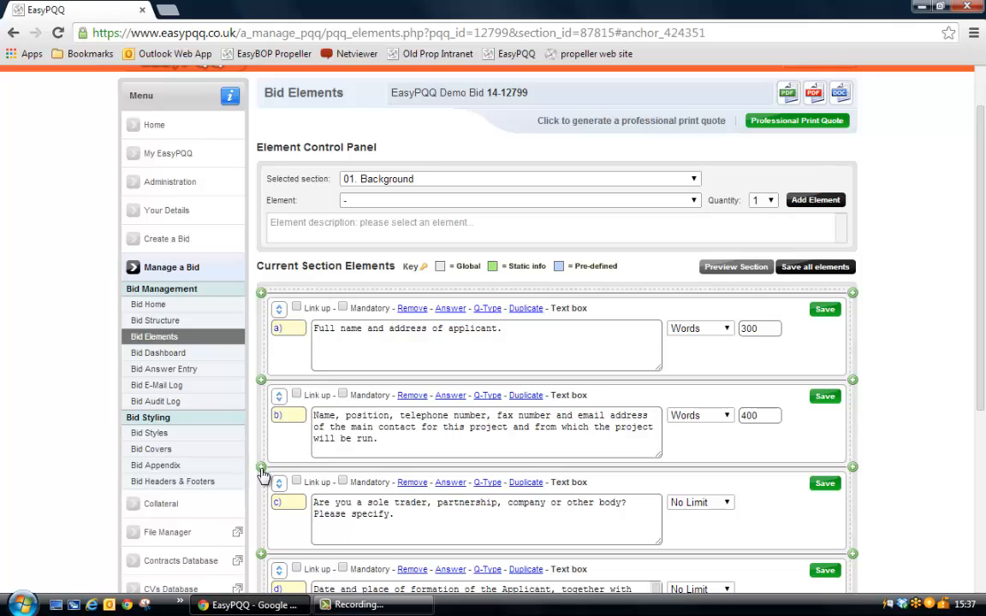
scroll(371, 449, "down", 2)
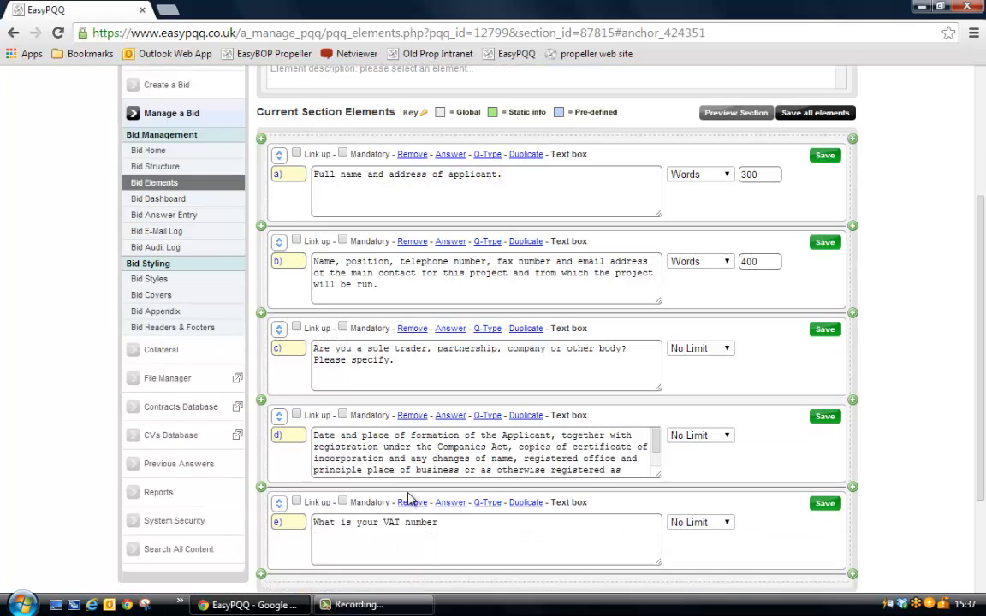
left_click(262, 317)
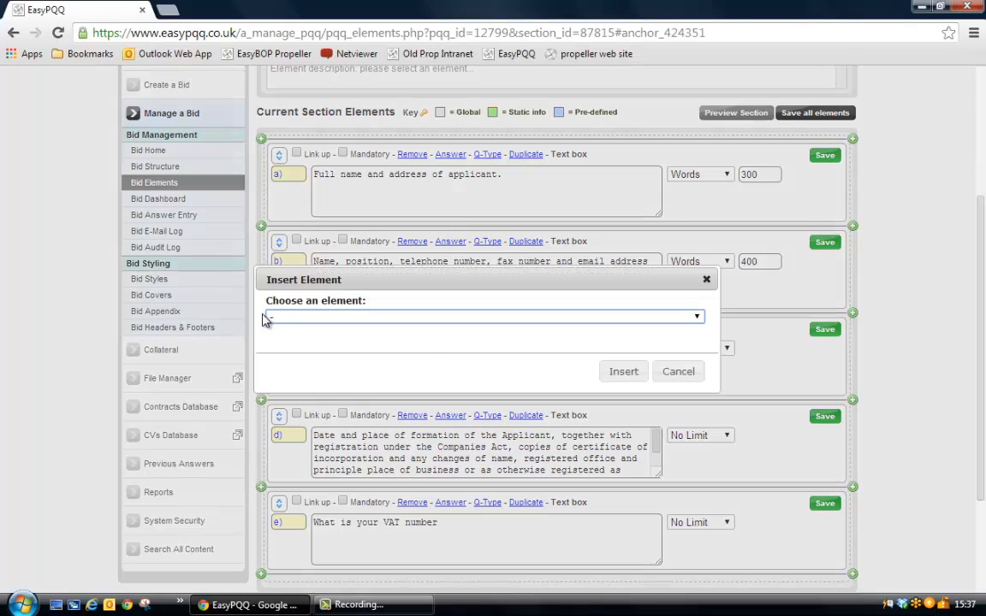
left_click(290, 319)
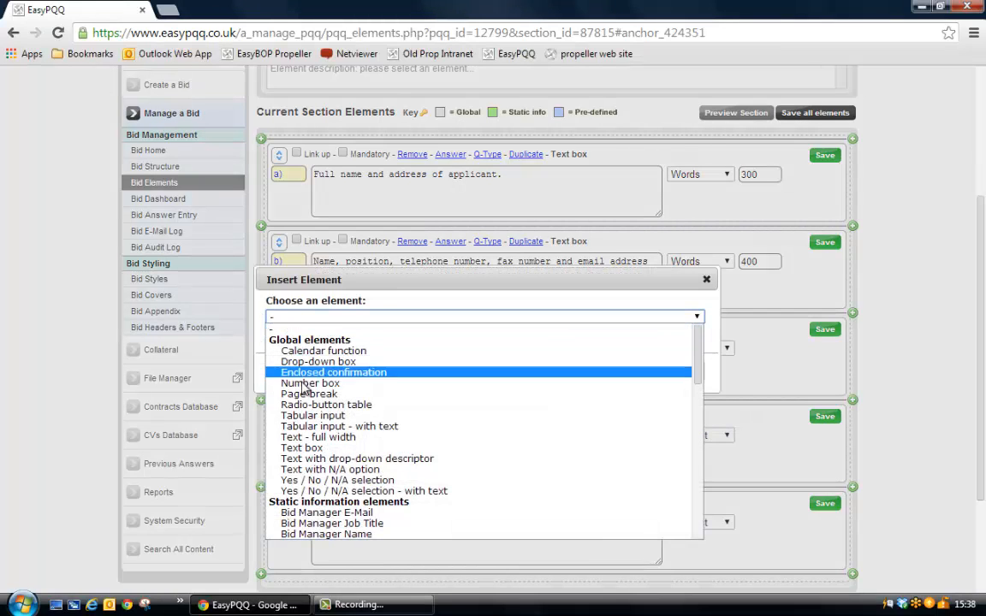
left_click(311, 394)
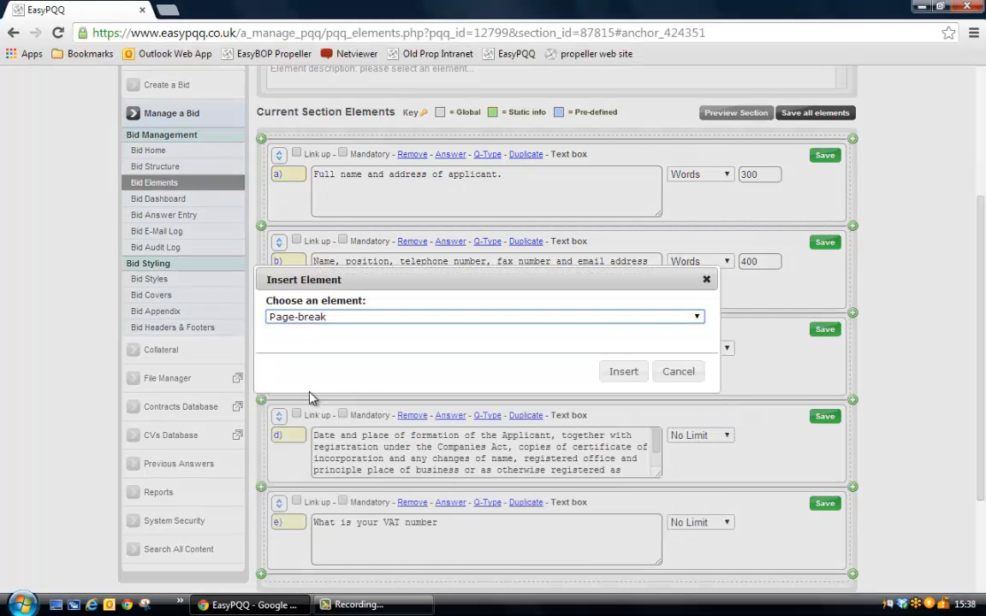
left_click(624, 373)
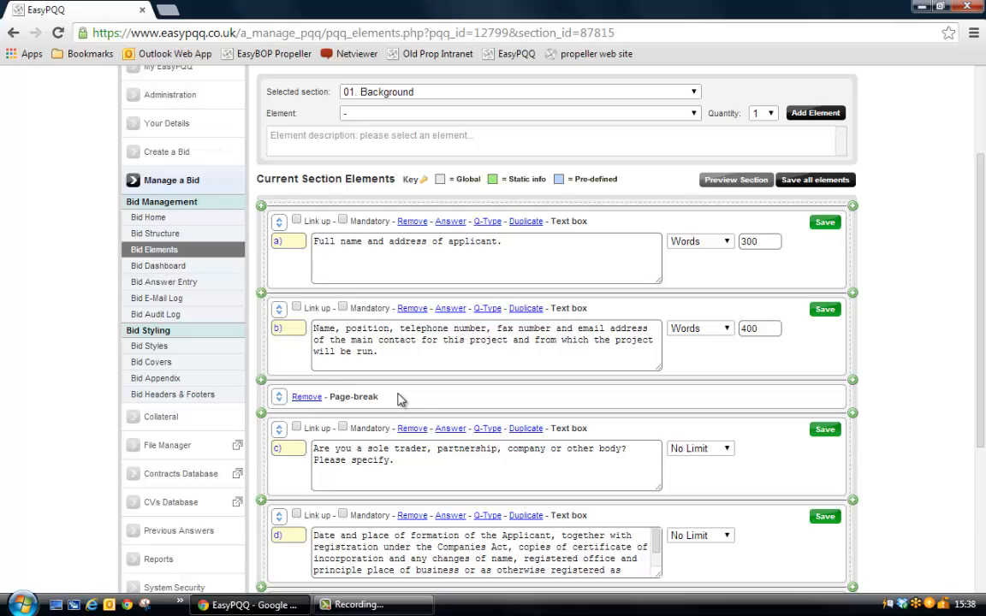
Open the Bid Dashboard and examine the bid's title, return date, remaining working days and question assignments.
left_click(156, 267)
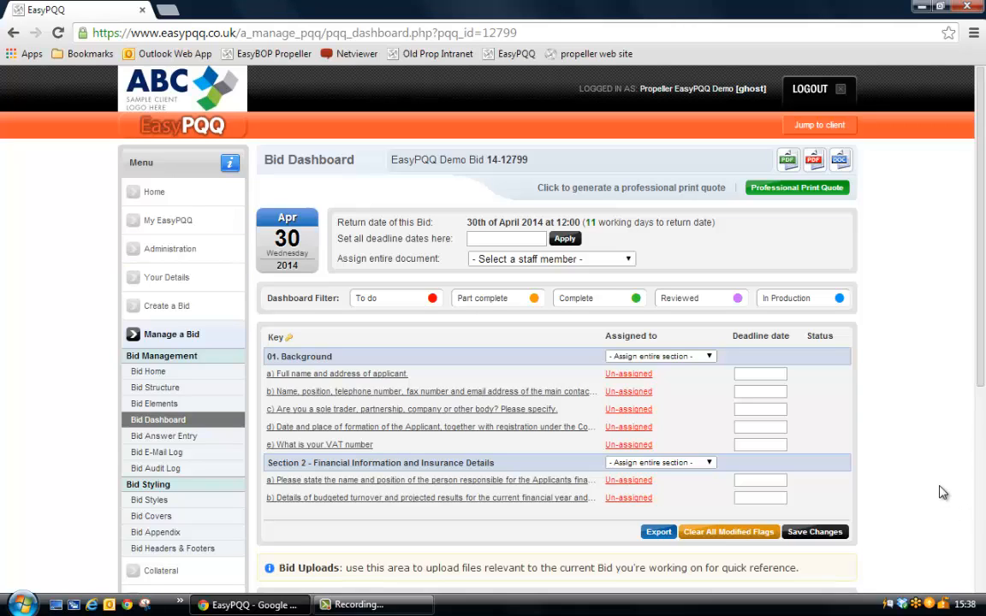
scroll(847, 432, "down", 2)
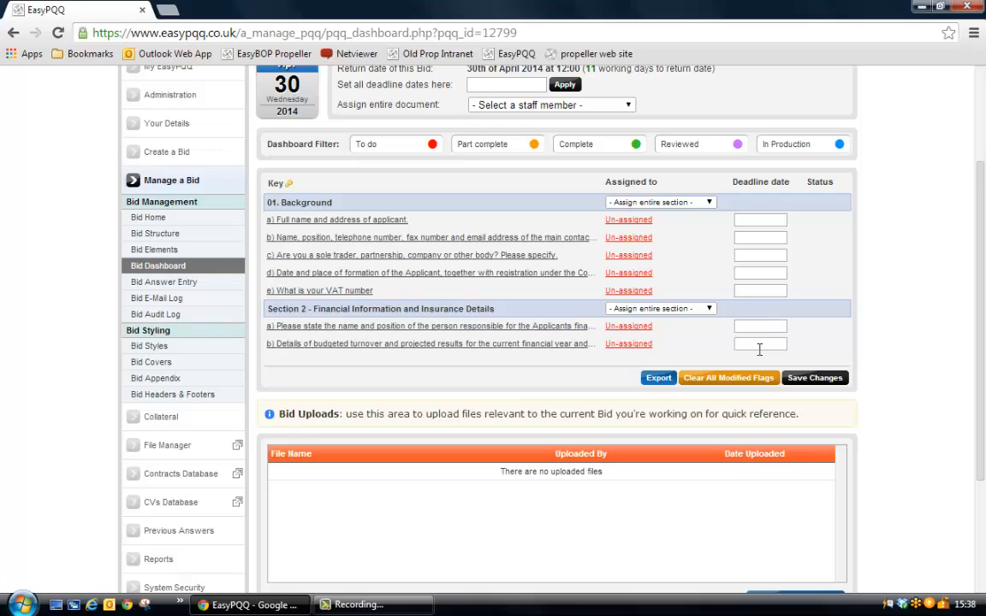
scroll(759, 349, "up", 3)
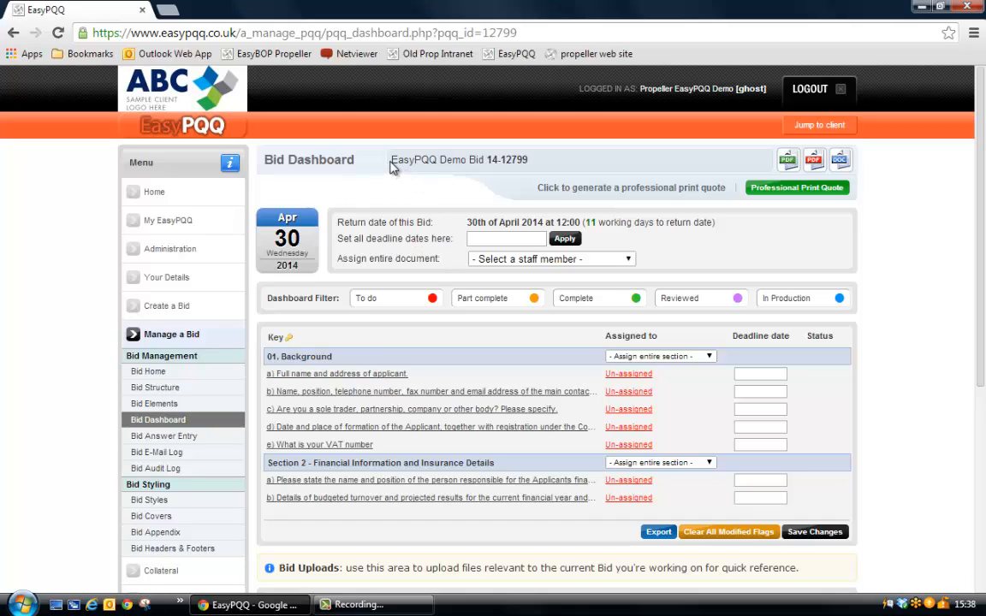
left_click_drag(391, 162, 456, 168)
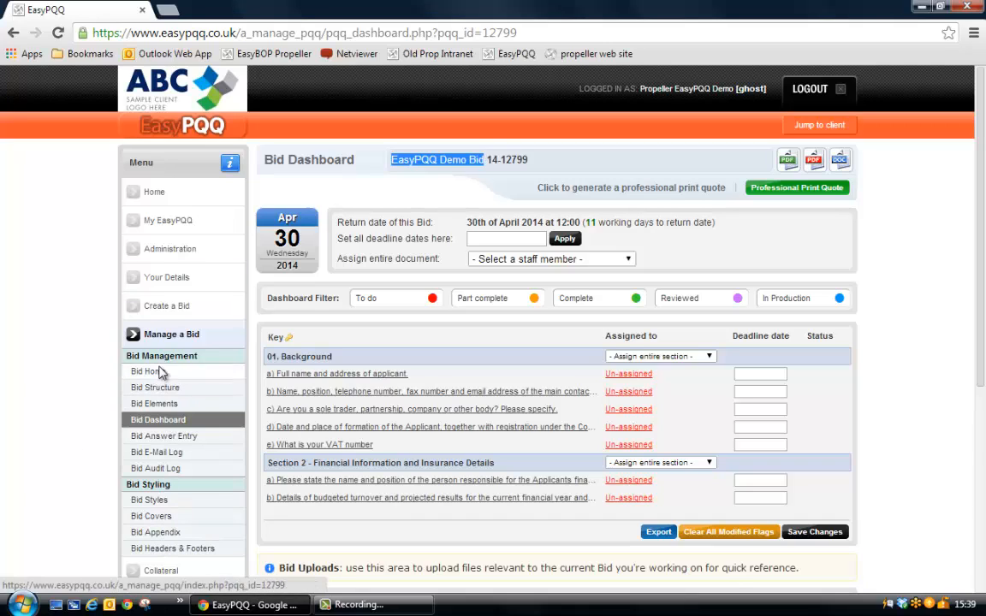
left_click(441, 161)
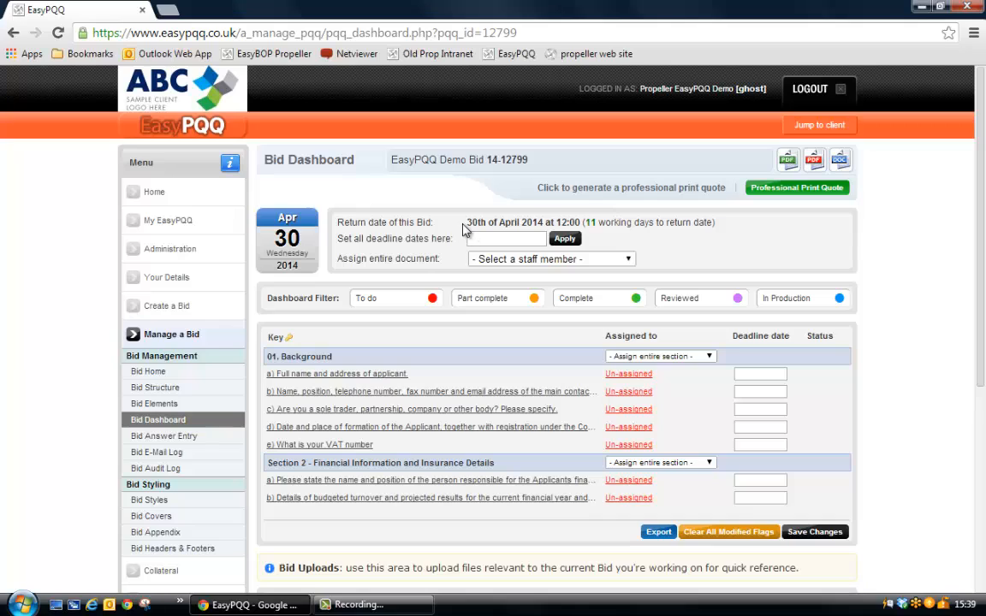
left_click_drag(467, 221, 515, 222)
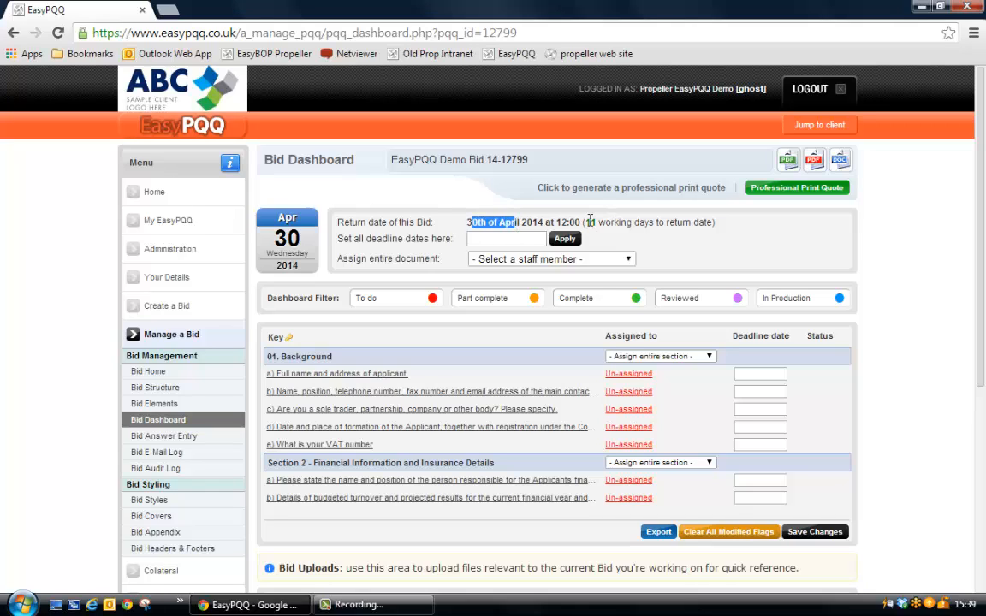
left_click_drag(585, 222, 611, 223)
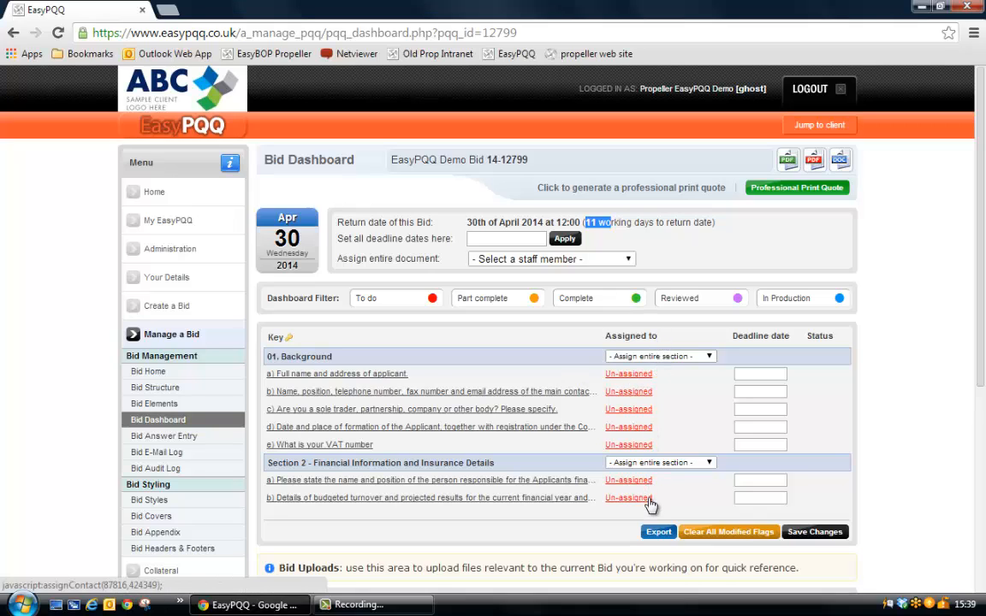
Assign the entire bid document to PQQ Admin, Propeller Studios and confirm the assignment.
left_click(531, 259)
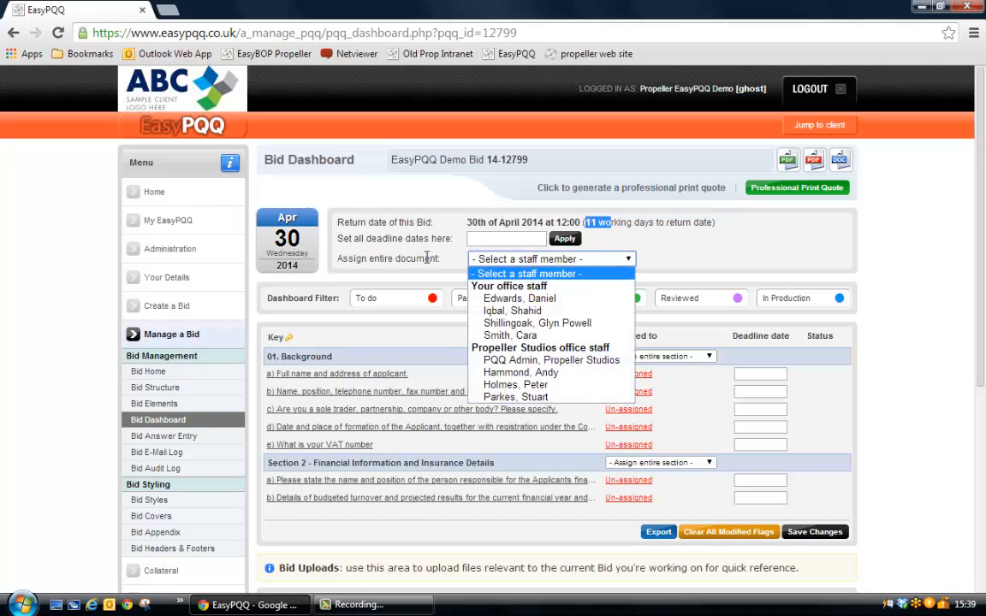
left_click(504, 360)
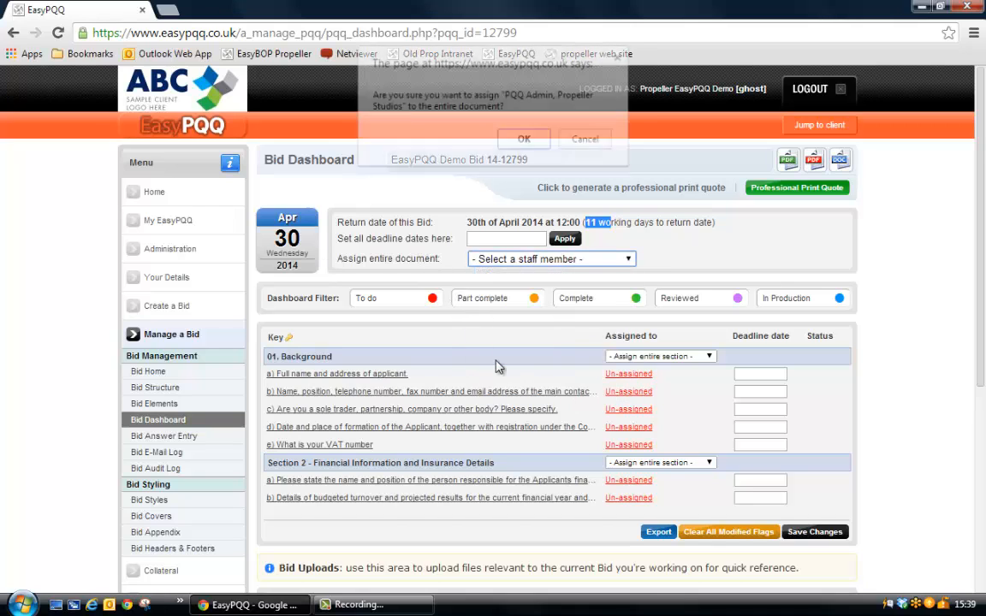
left_click(522, 139)
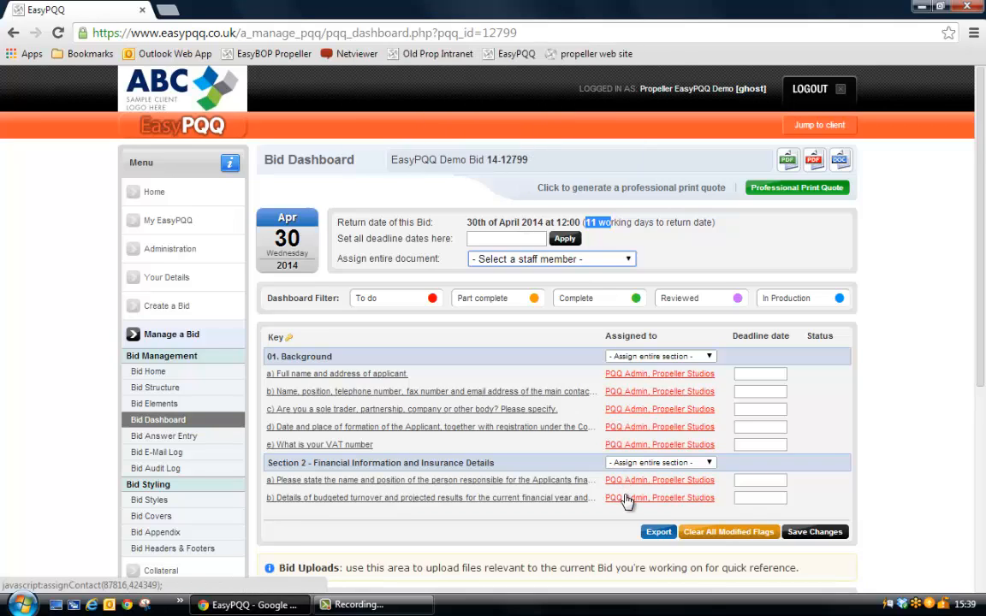
Set all question deadline dates to 23/04/2014 and apply them to the whole bid.
left_click(486, 239)
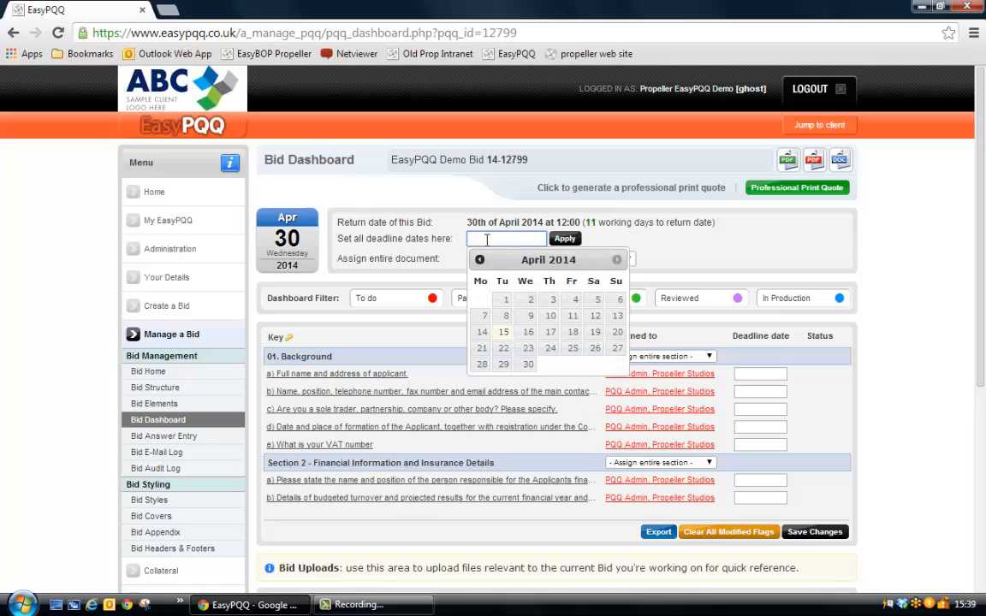
left_click(527, 348)
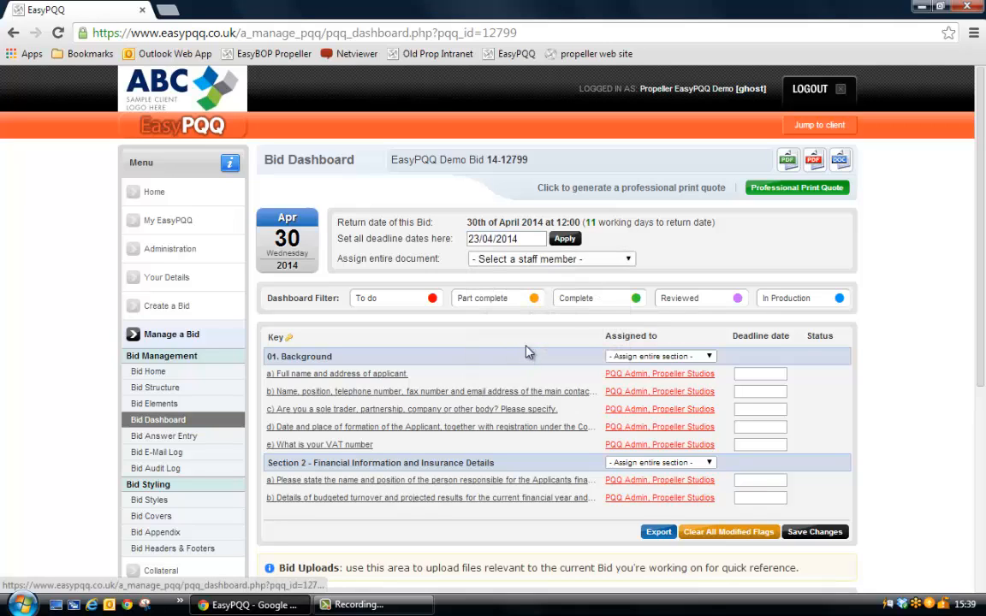
left_click(564, 239)
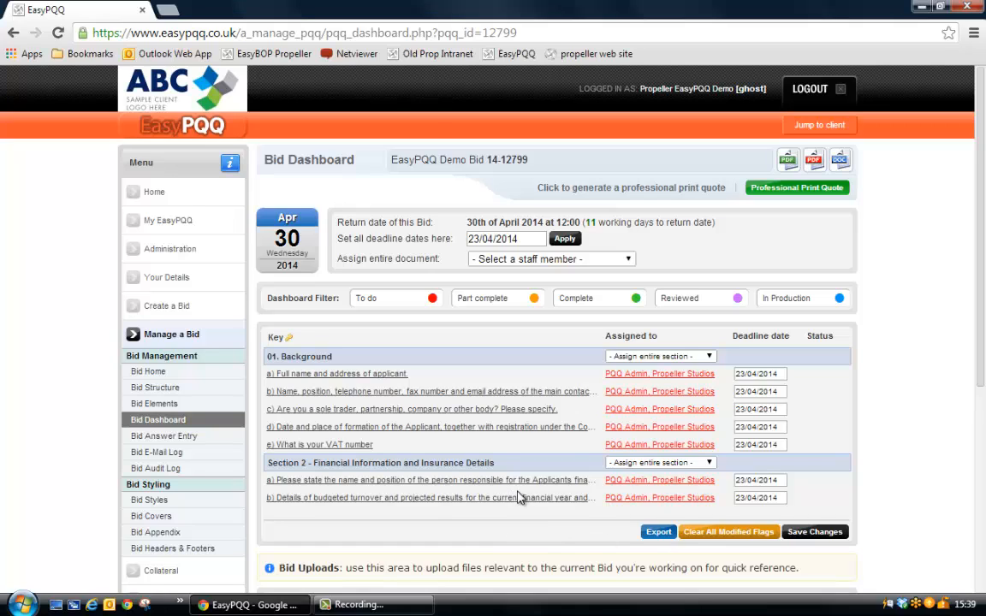
Assign the entire Section 2 - Financial Information and Insurance Details to the last staff member listed under Propeller Studios office staff.
scroll(523, 491, "down", 1)
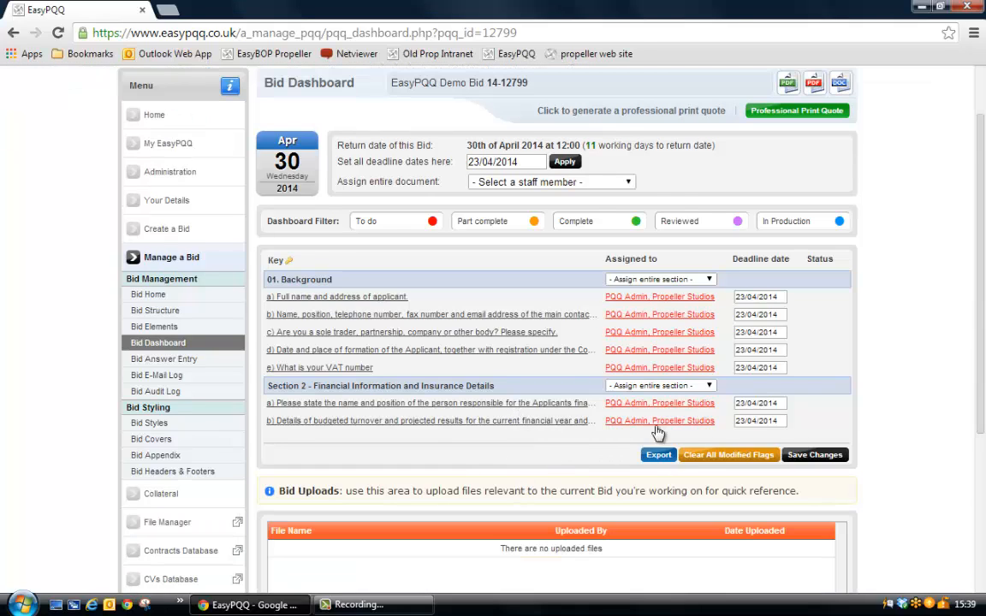
left_click(710, 385)
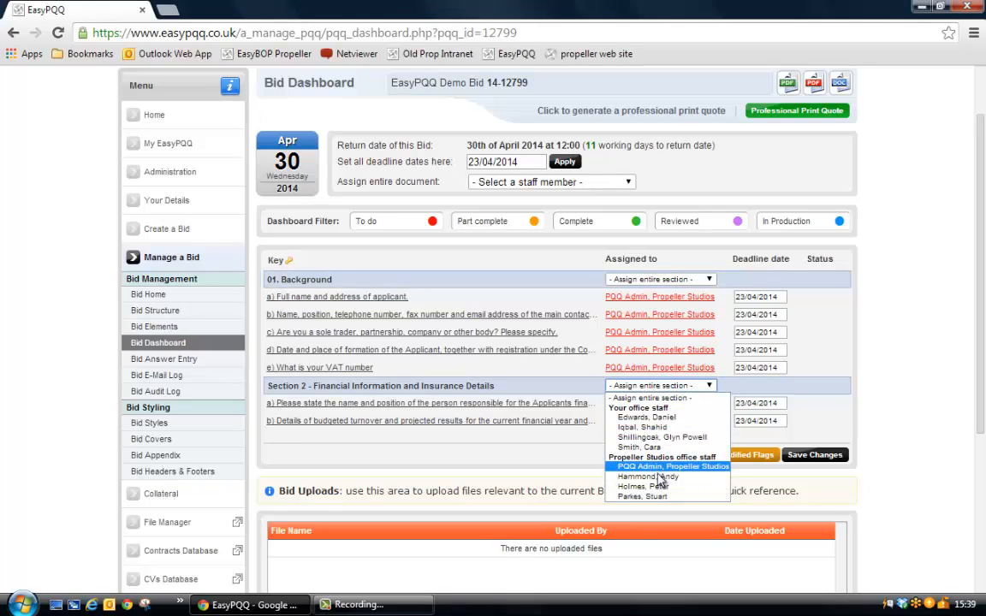
left_click(657, 497)
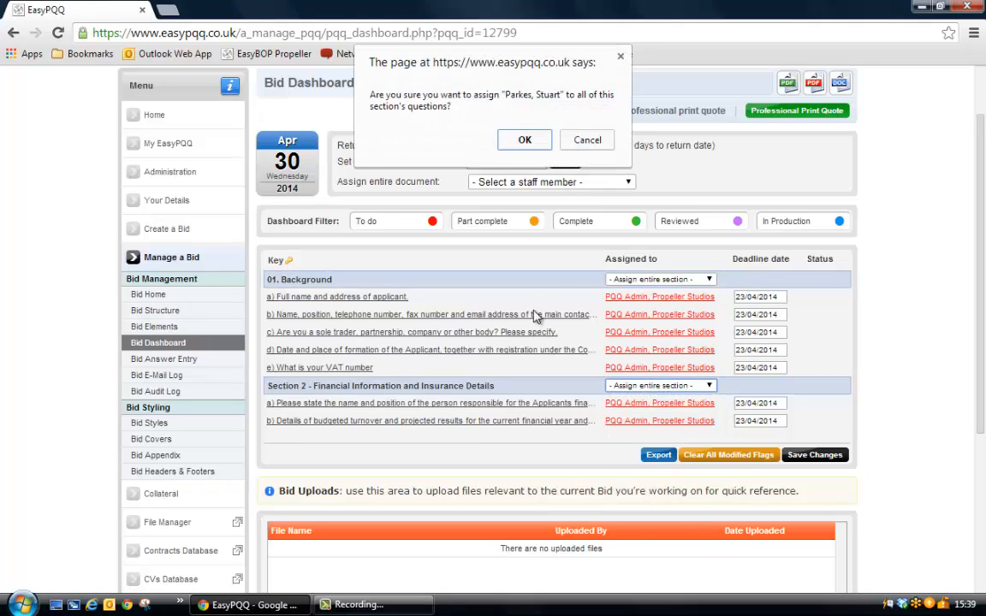
left_click(523, 141)
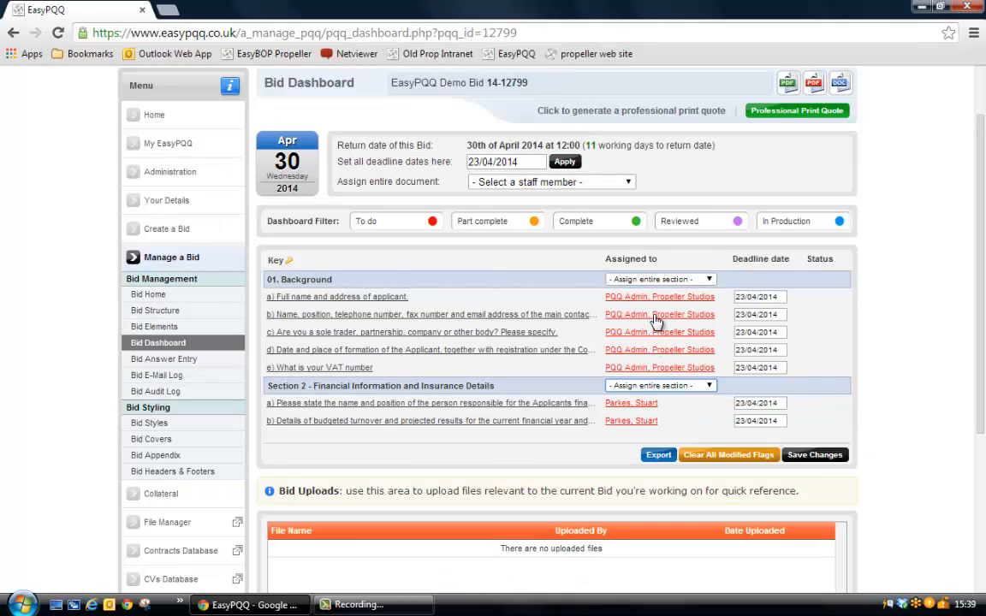
Reassign Background question b) to the last person under Your office staff with deadline 24/04/2014, and save the dashboard changes.
left_click(609, 297)
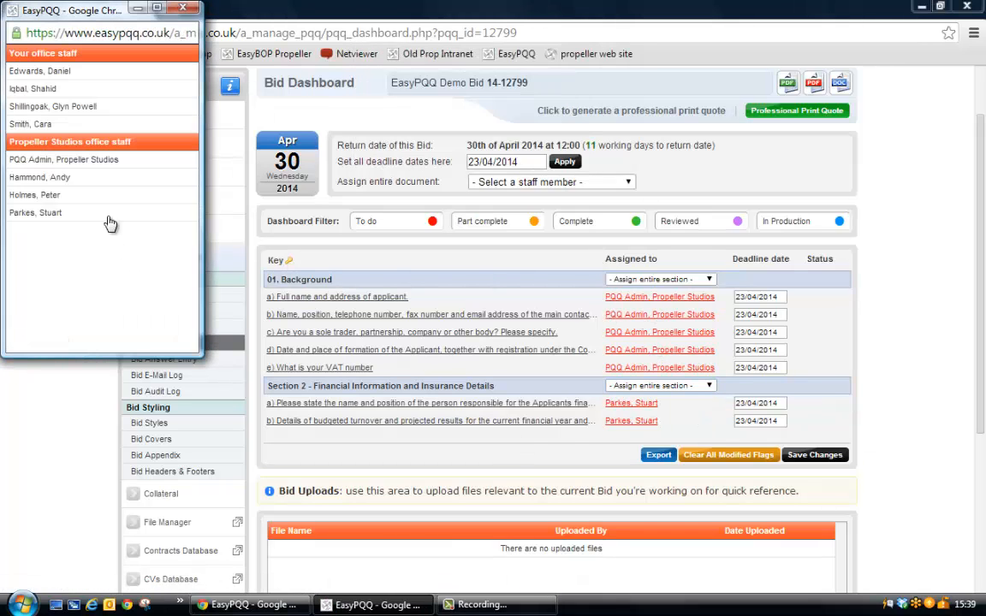
left_click(31, 124)
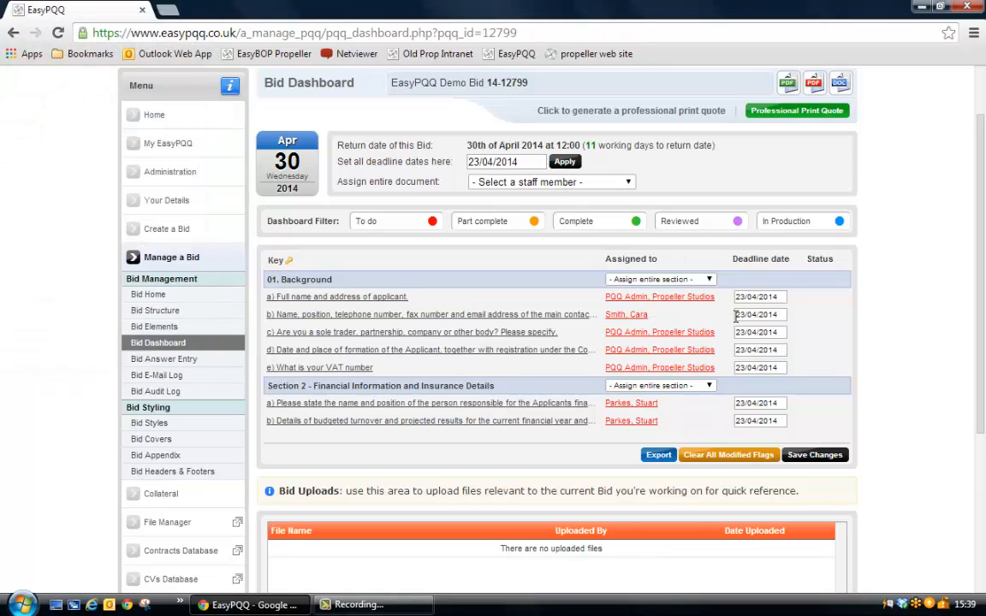
left_click(780, 314)
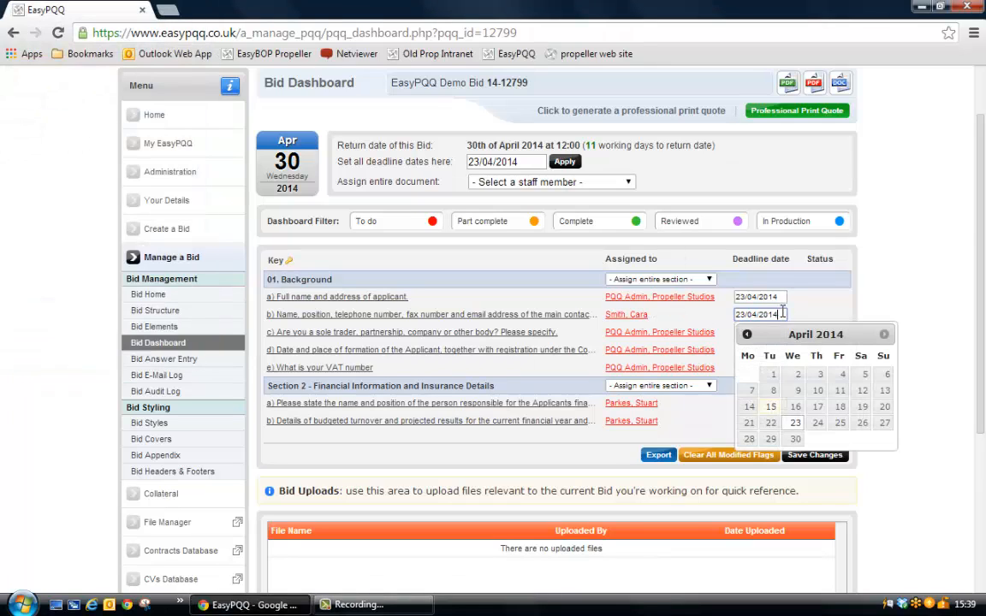
left_click(817, 426)
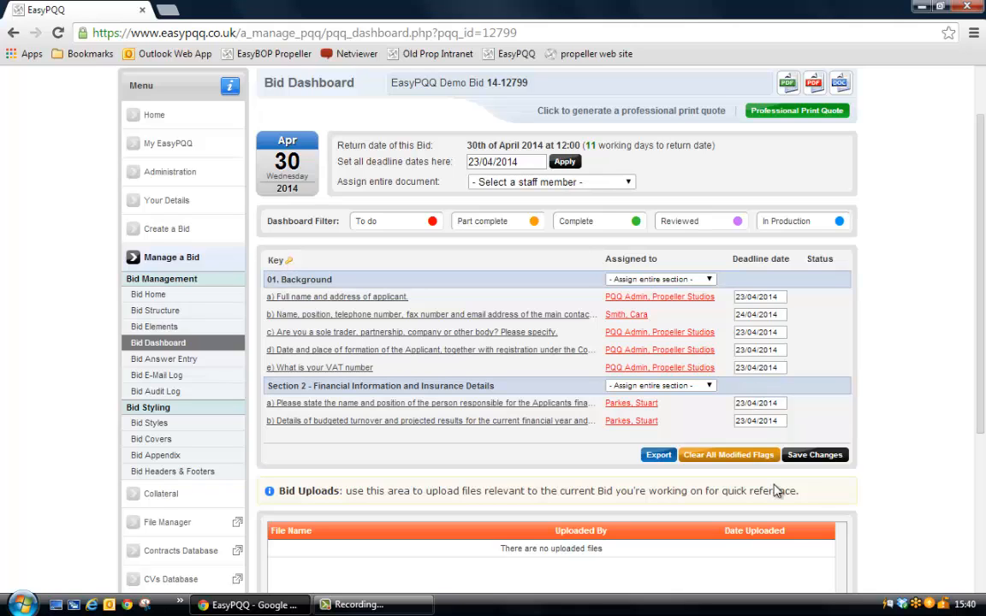
left_click(835, 456)
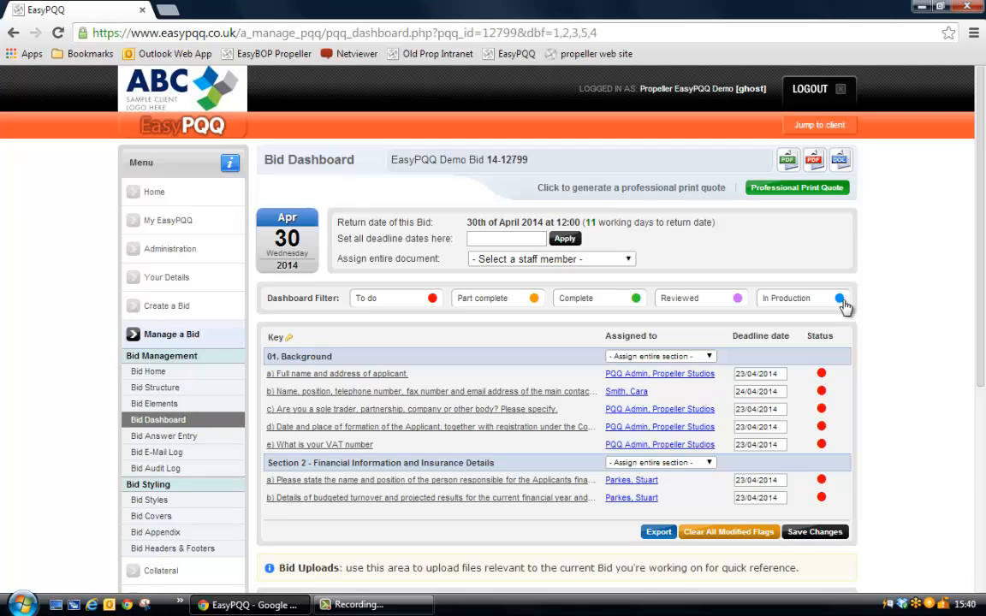
From the Bid E-Mail Log, send reminders to the contact assigned to Background question b) and to the Section 2 contact.
scroll(835, 368, "down", 1)
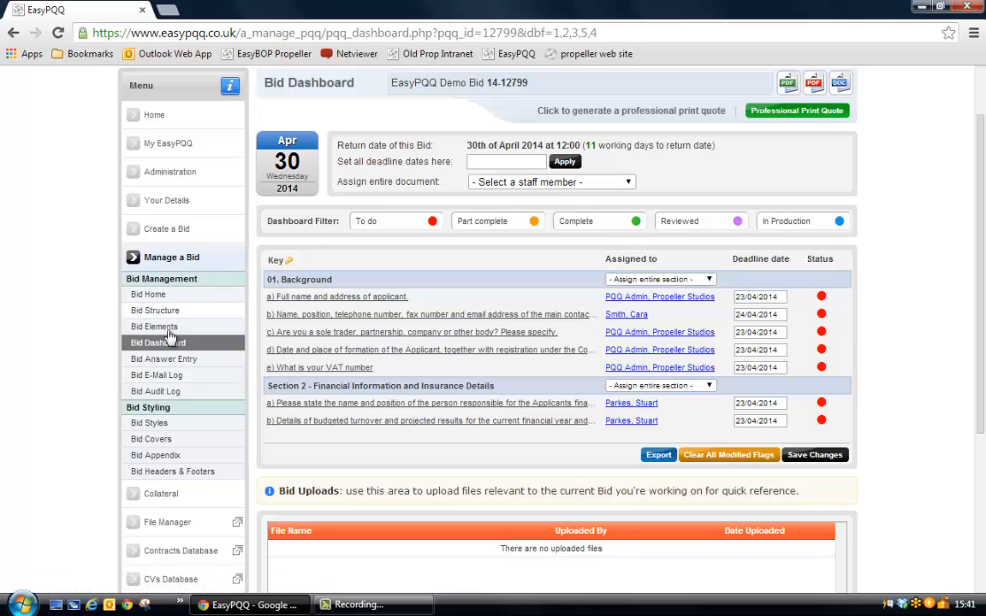
left_click(190, 378)
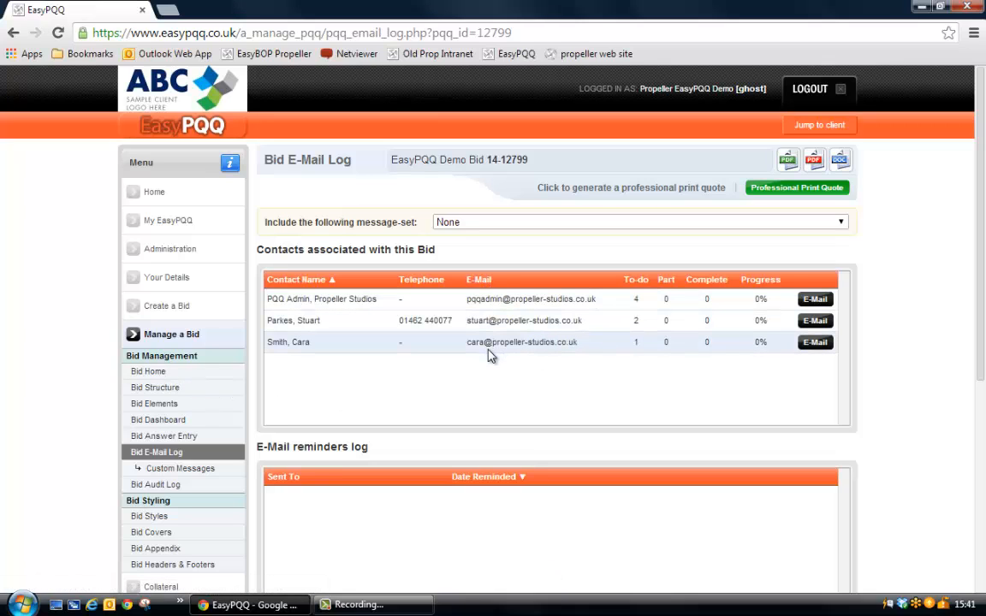
scroll(492, 359, "down", 2)
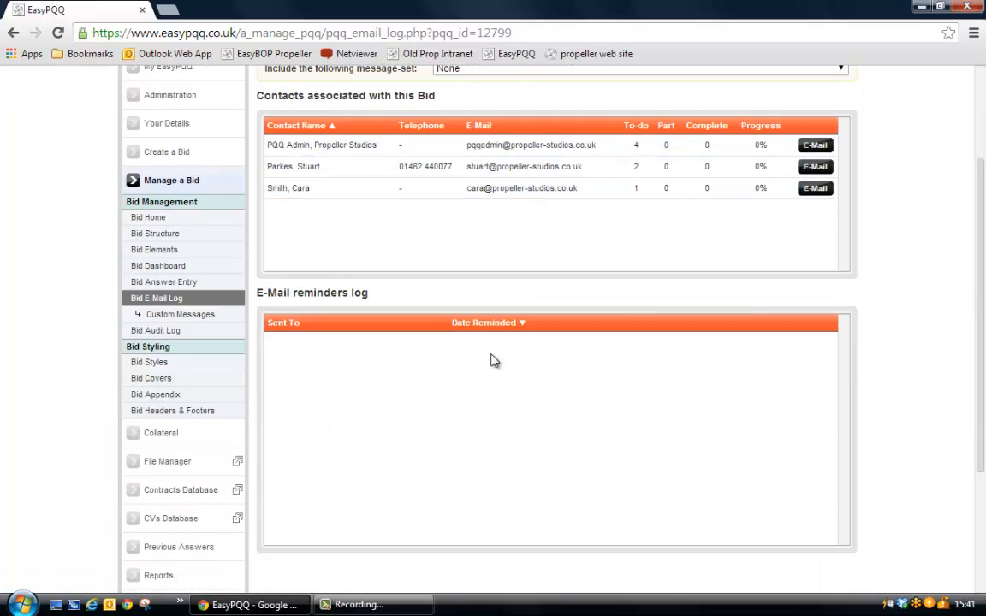
left_click(815, 187)
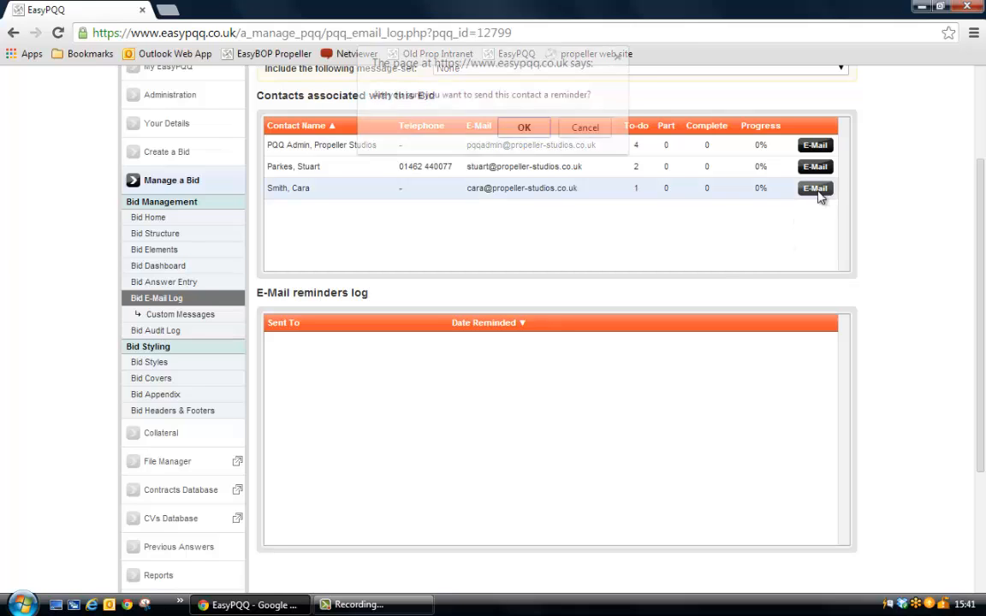
left_click(529, 130)
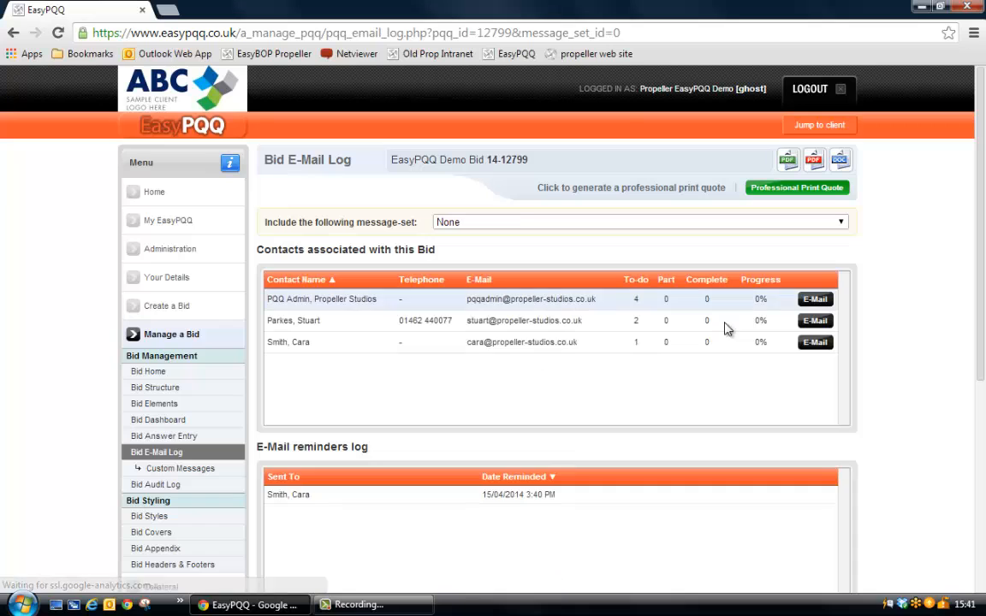
left_click(814, 322)
left_click(528, 125)
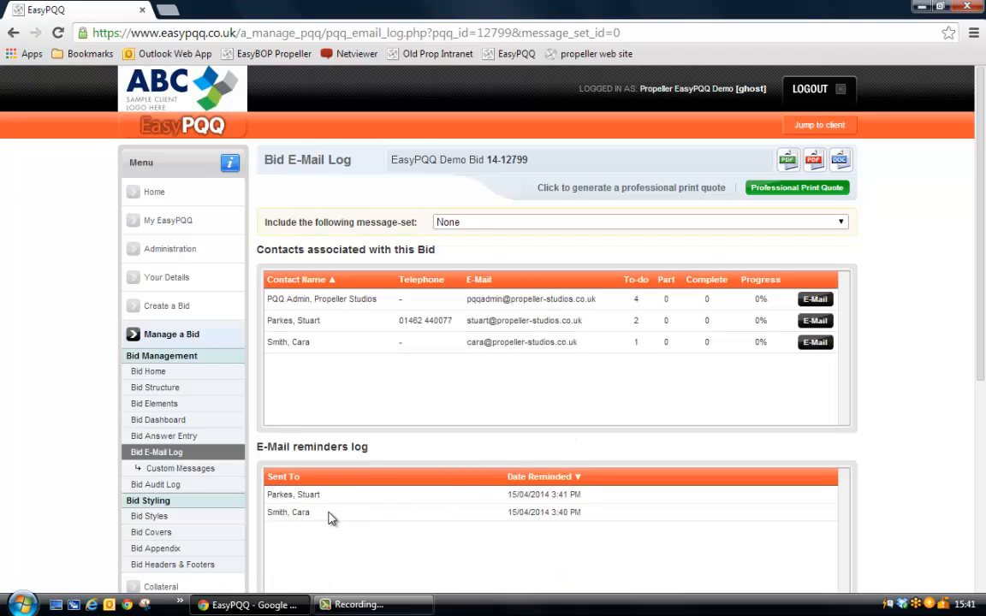
Send a second e-mail reminder to the contact assigned to Background question b) and check the reminders log.
scroll(332, 521, "down", 1)
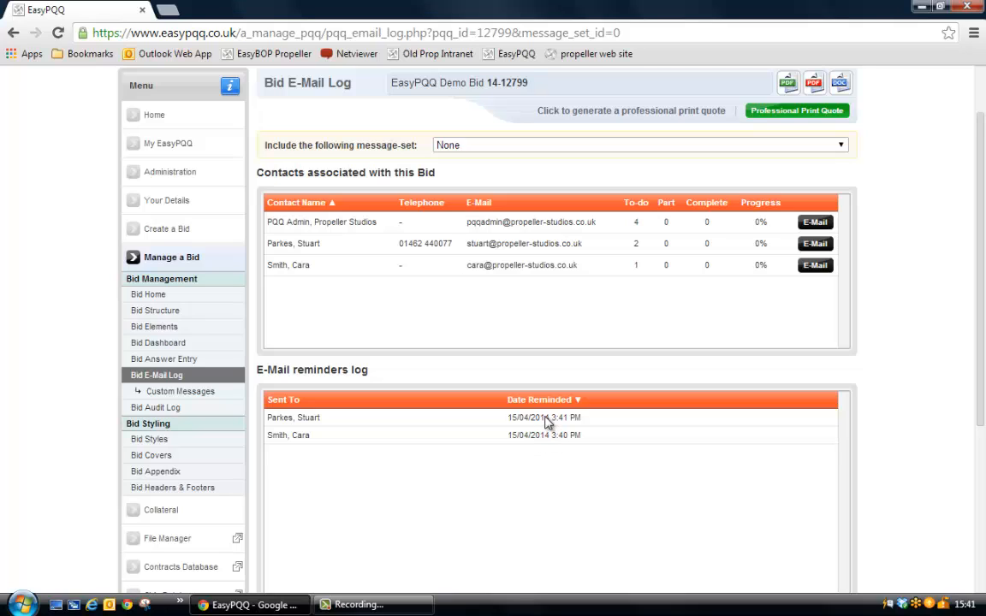
left_click(819, 266)
left_click(537, 128)
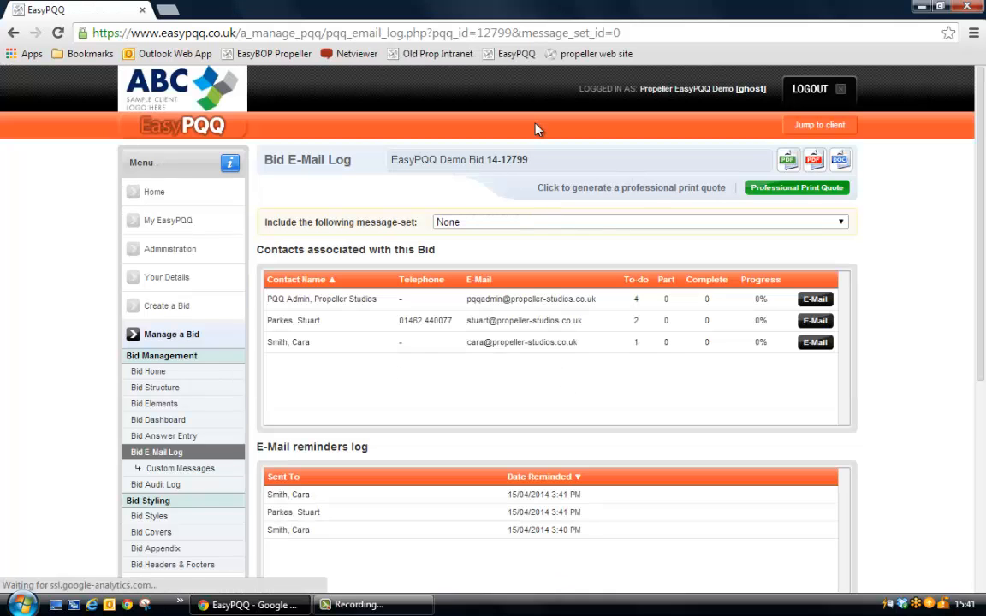
scroll(487, 318, "down", 1)
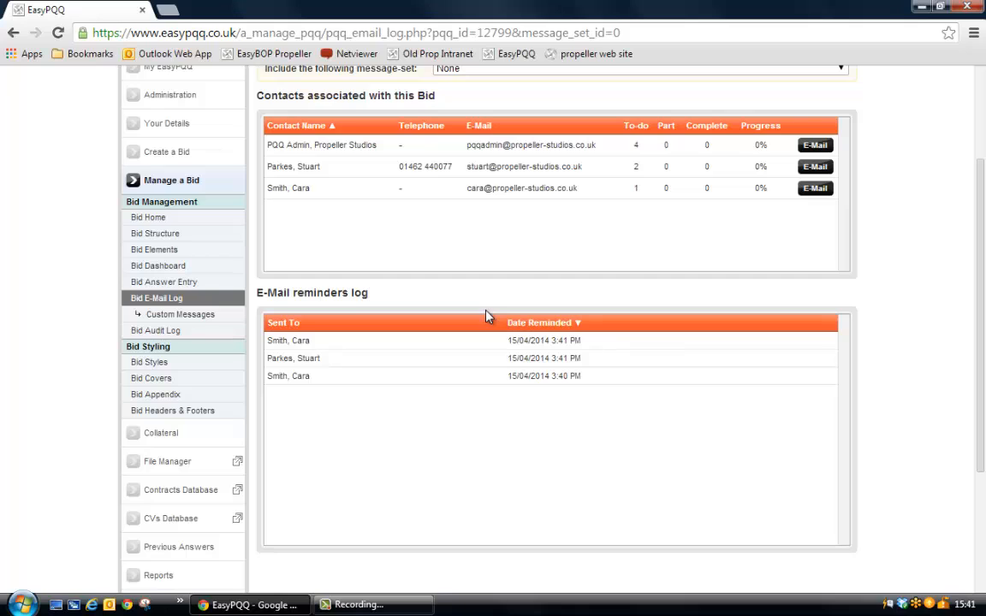
scroll(484, 318, "up", 1)
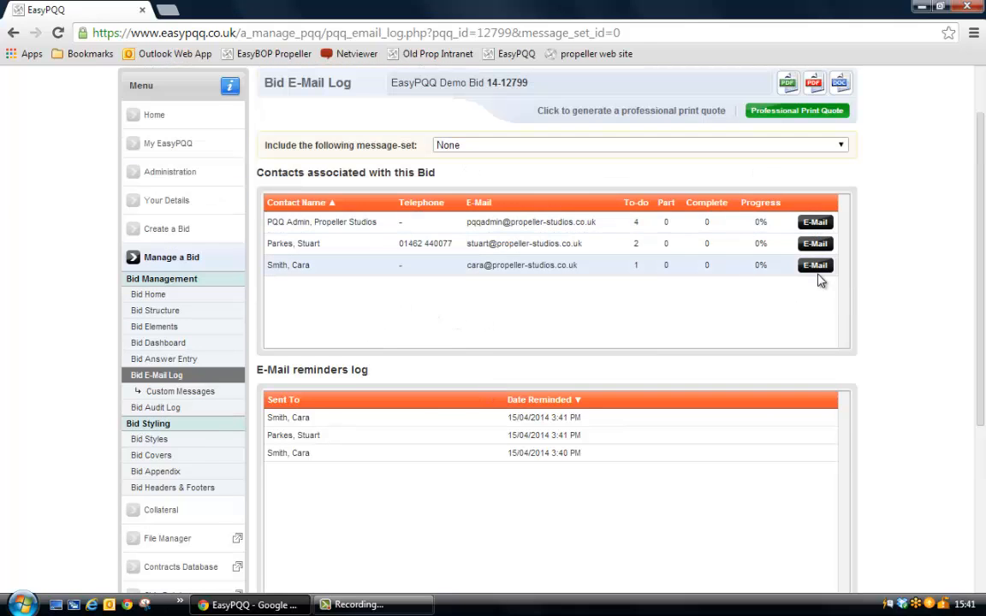
Open the existing test message set in Custom Messages to examine its name, e-mail message and PDF message.
left_click(215, 399)
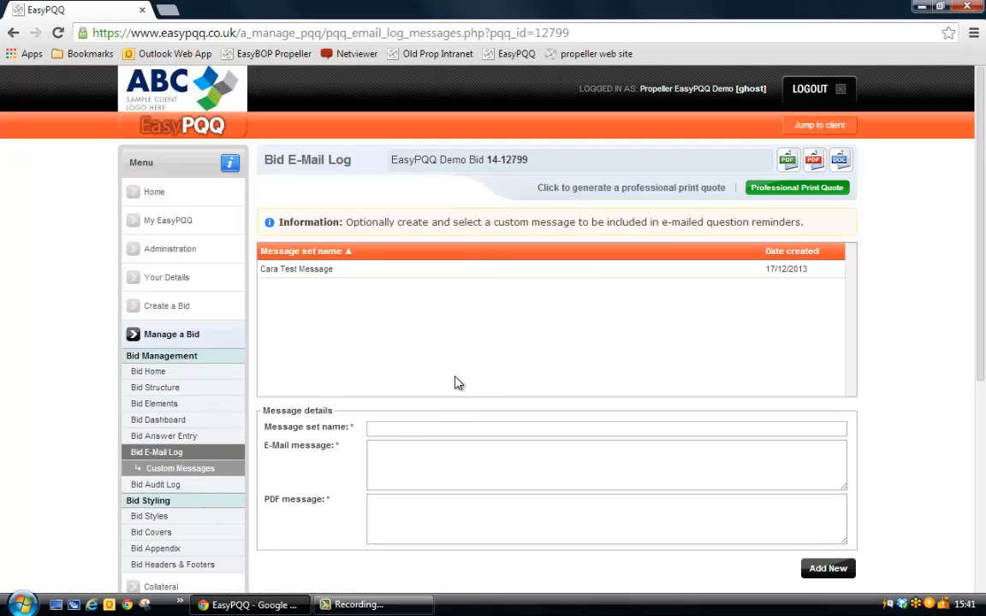
left_click(374, 271)
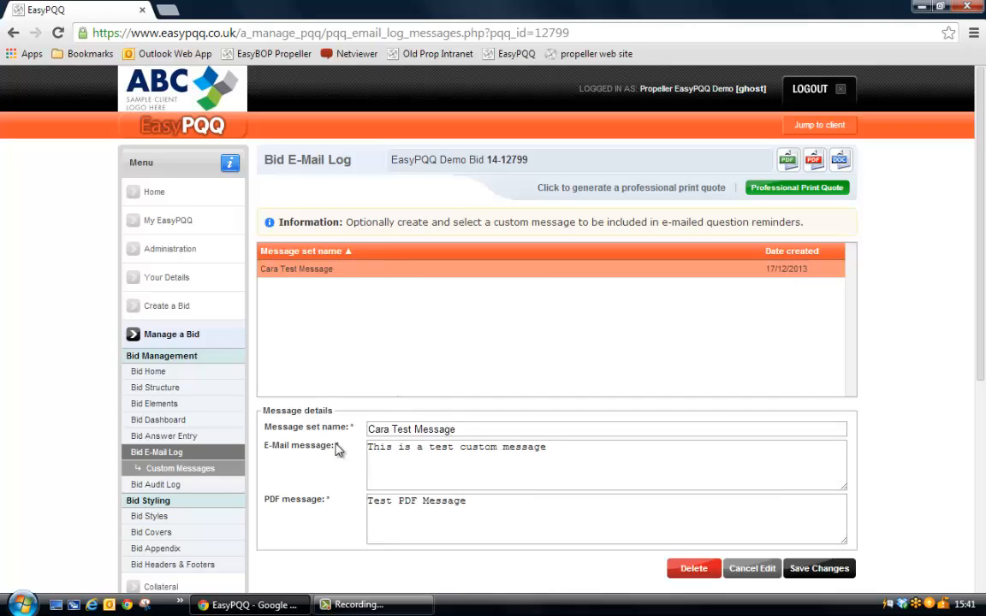
left_click(469, 428)
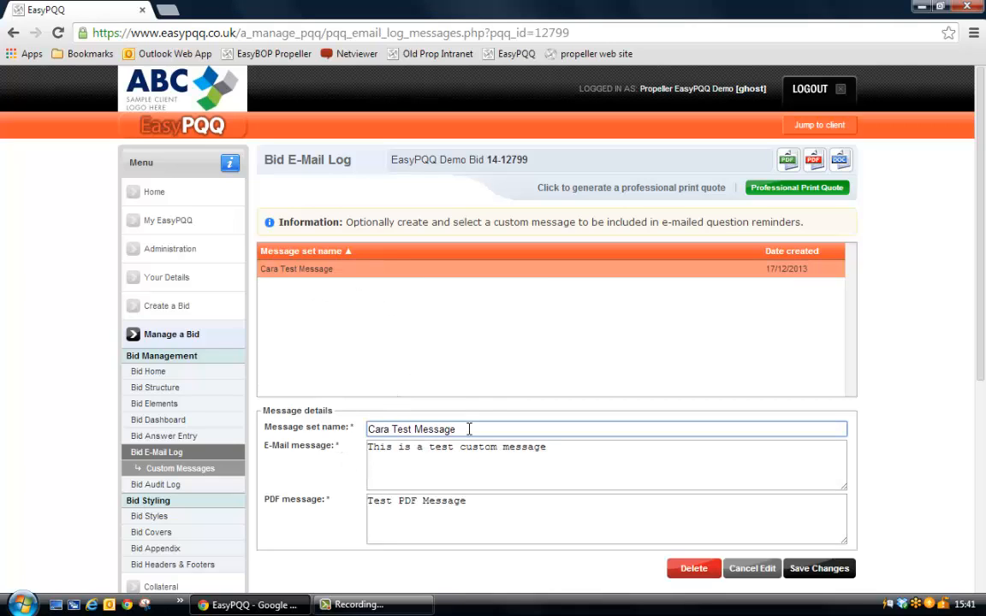
Include the test message set in the Bid E-Mail Log and send a reminder with it to the contact assigned to Background question b).
left_click(457, 460)
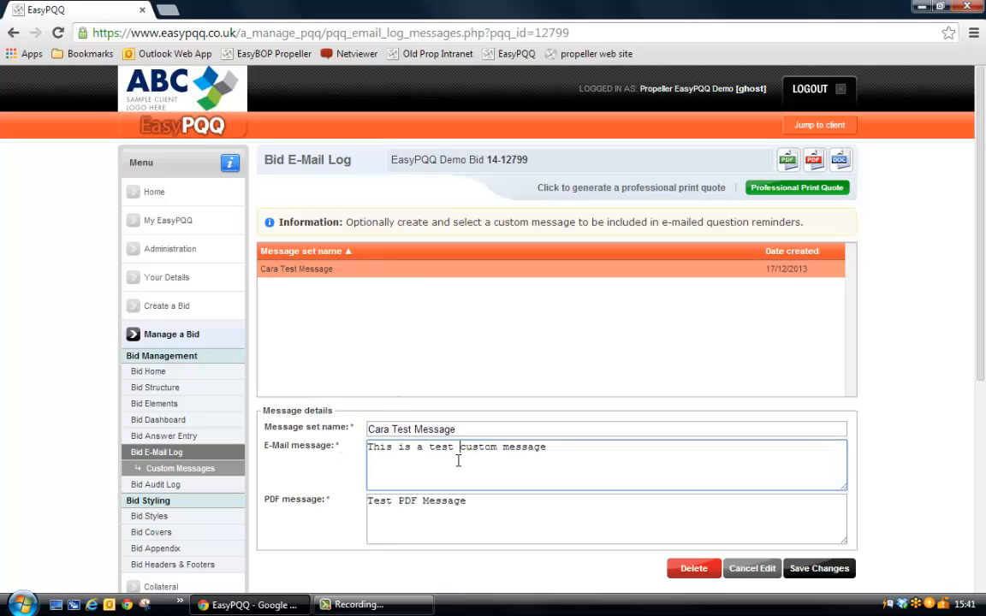
left_click(439, 511)
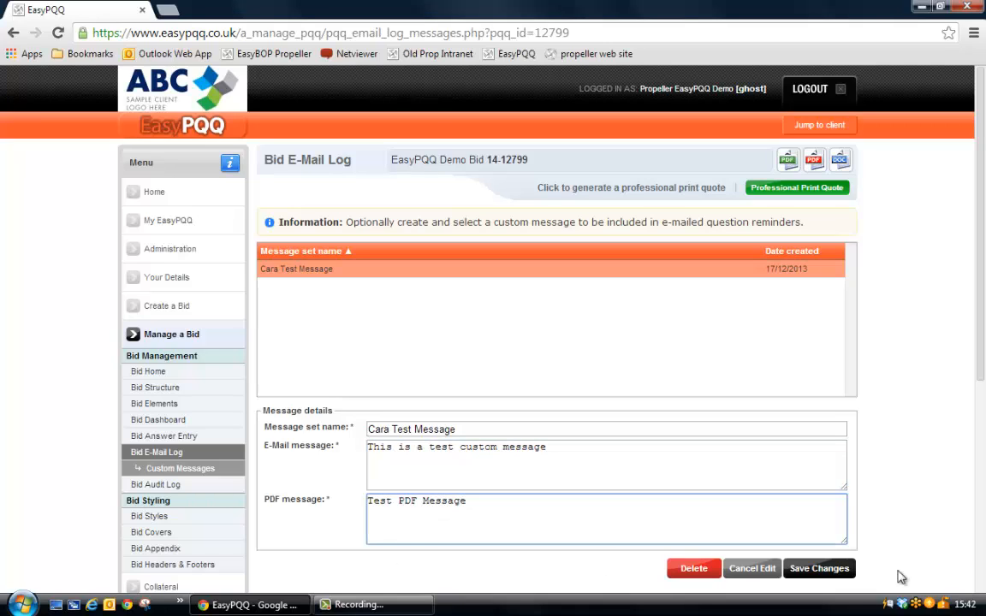
left_click(154, 451)
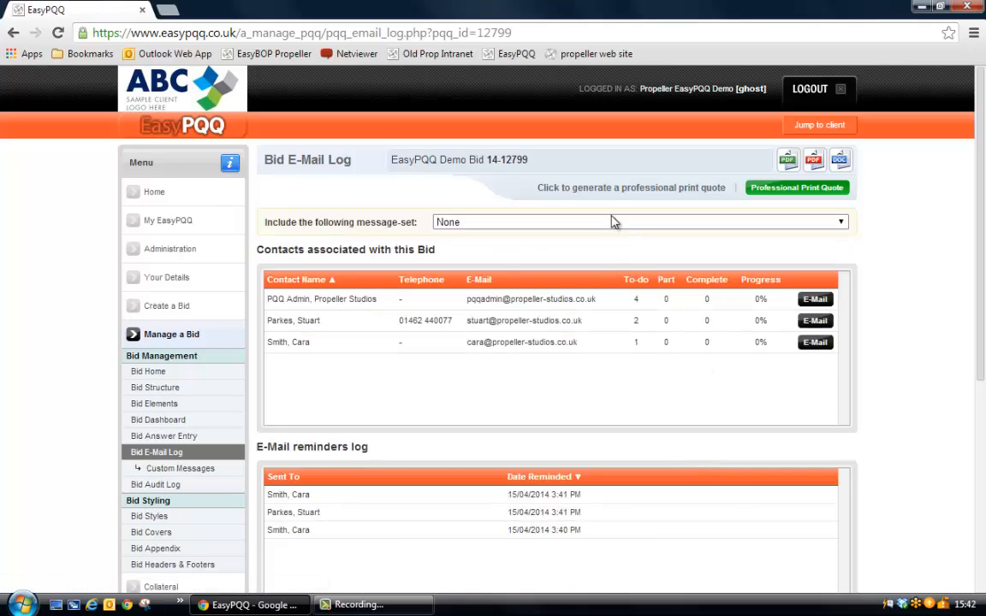
left_click(612, 222)
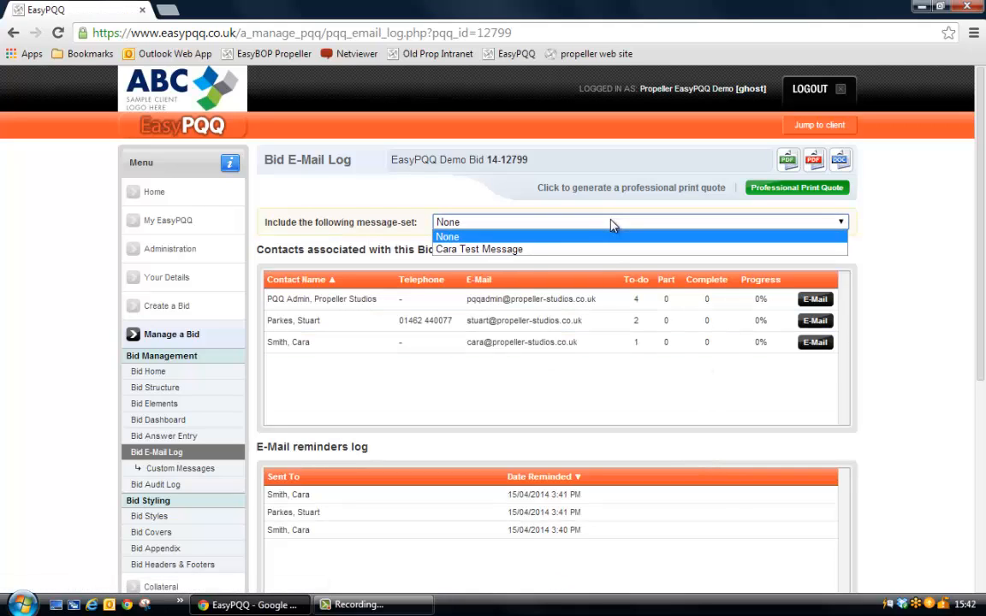
left_click(524, 250)
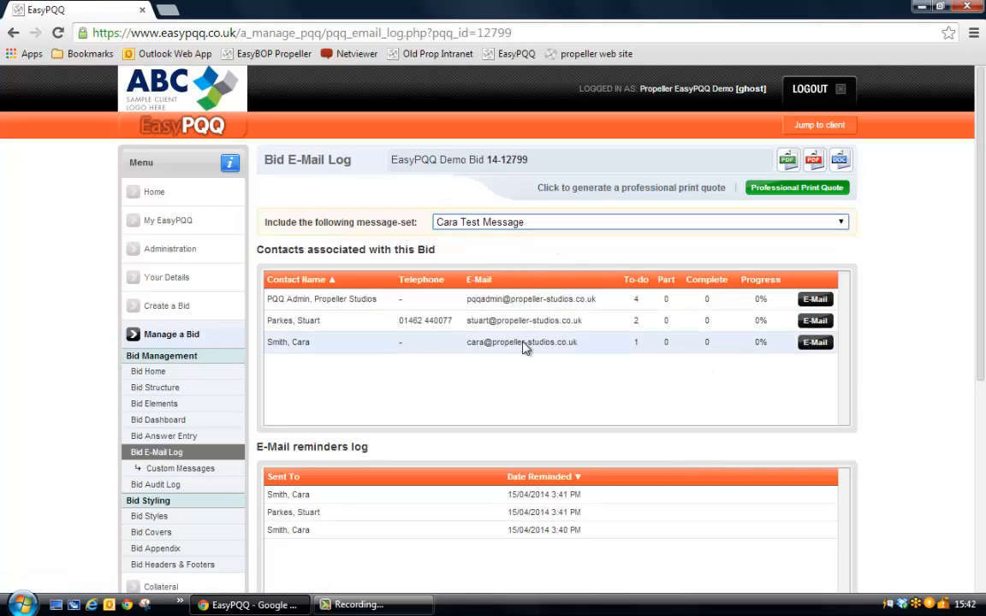
left_click(811, 344)
left_click(524, 128)
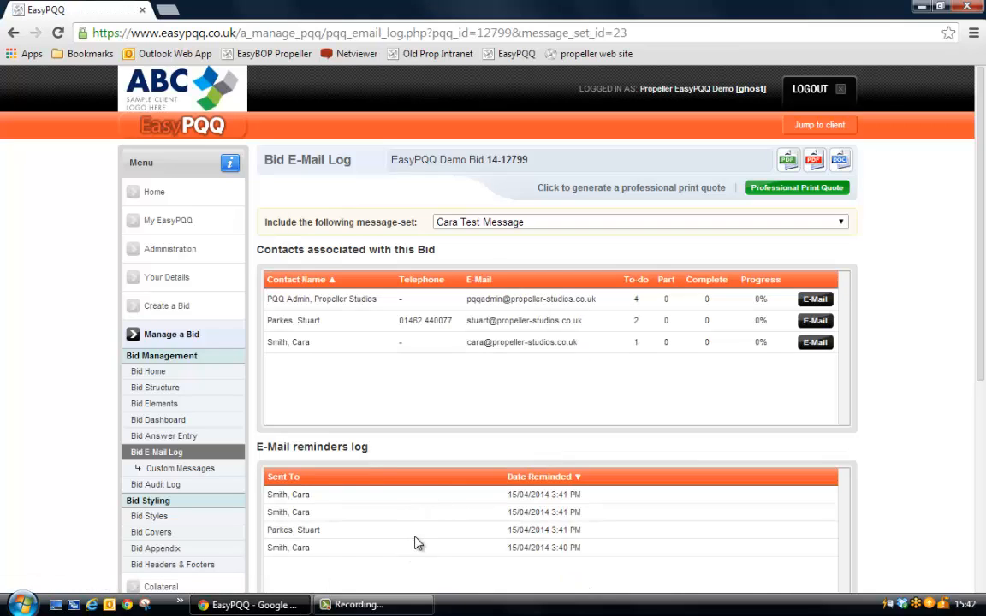
scroll(410, 519, "down", 3)
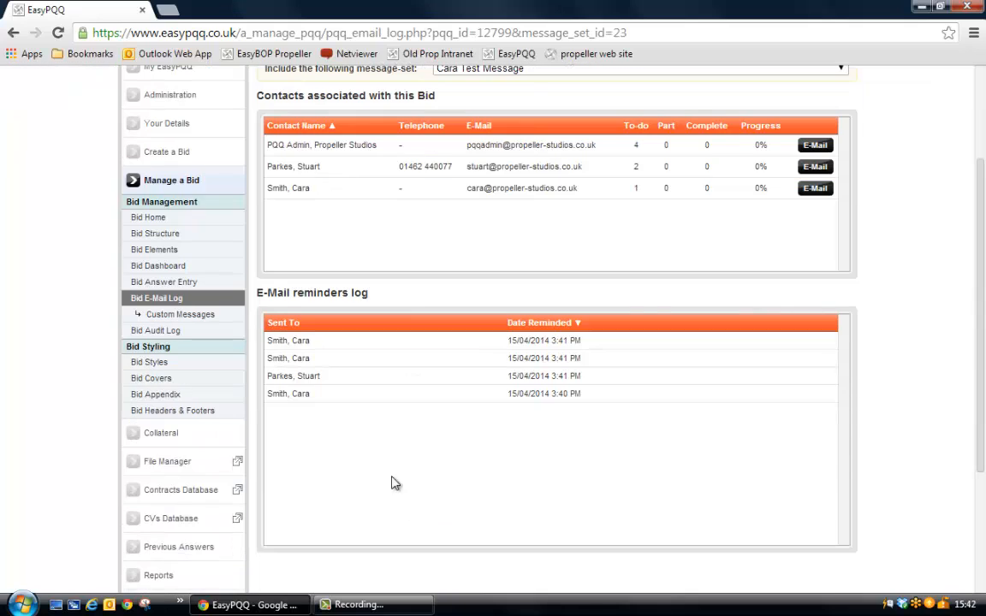
Open EasyPQQ Demo Style in Bid Styles and examine its options for question page starts, appendix position and table of contents.
left_click(169, 364)
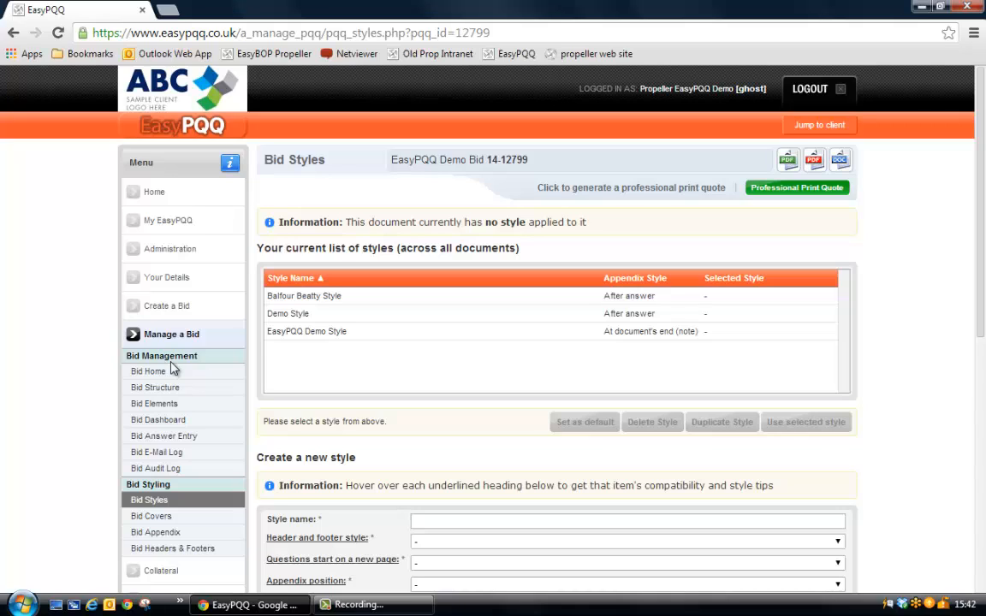
left_click(312, 332)
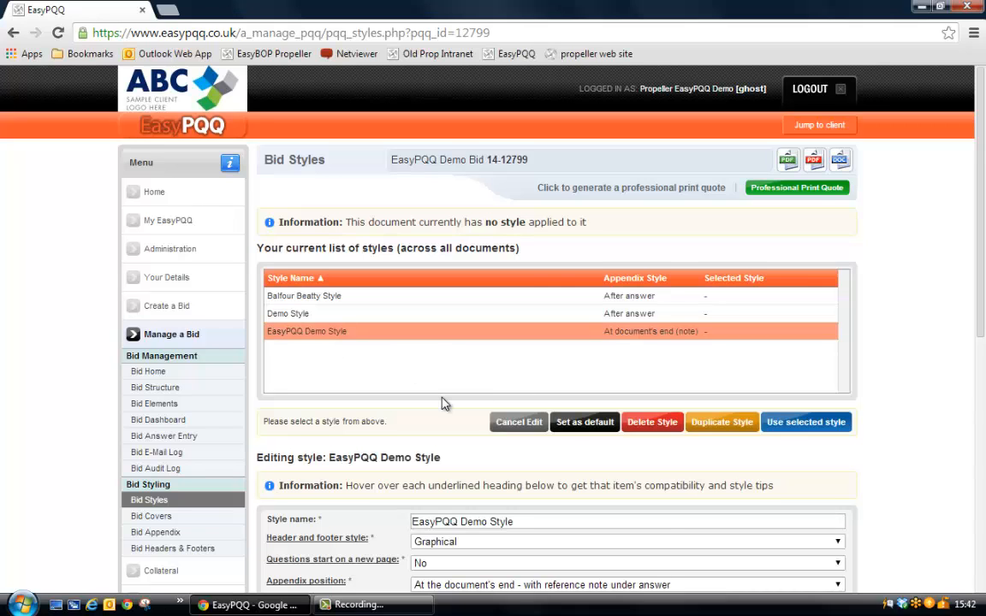
scroll(444, 403, "down", 4)
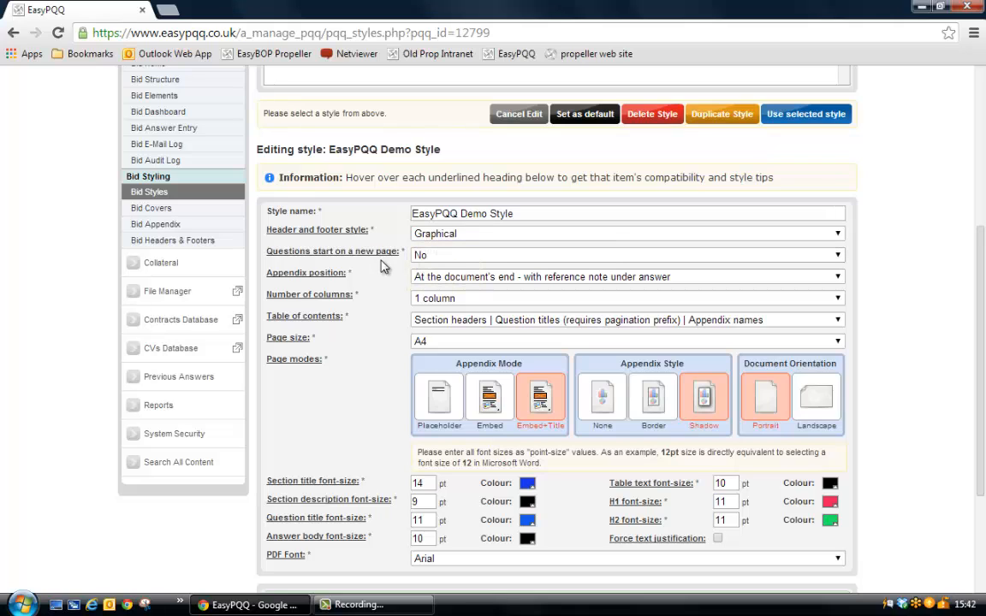
left_click(451, 257)
left_click(452, 261)
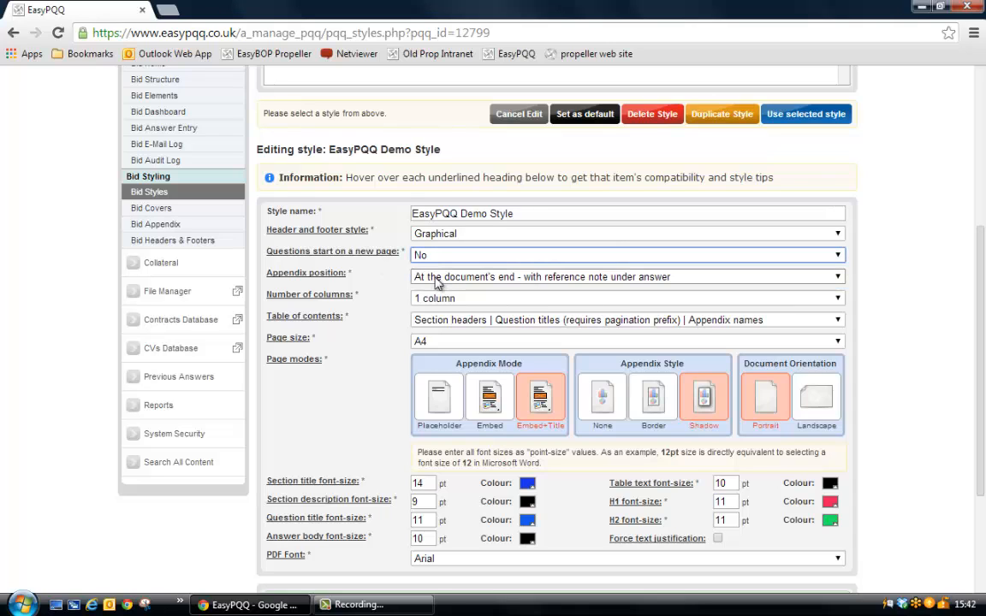
left_click(434, 279)
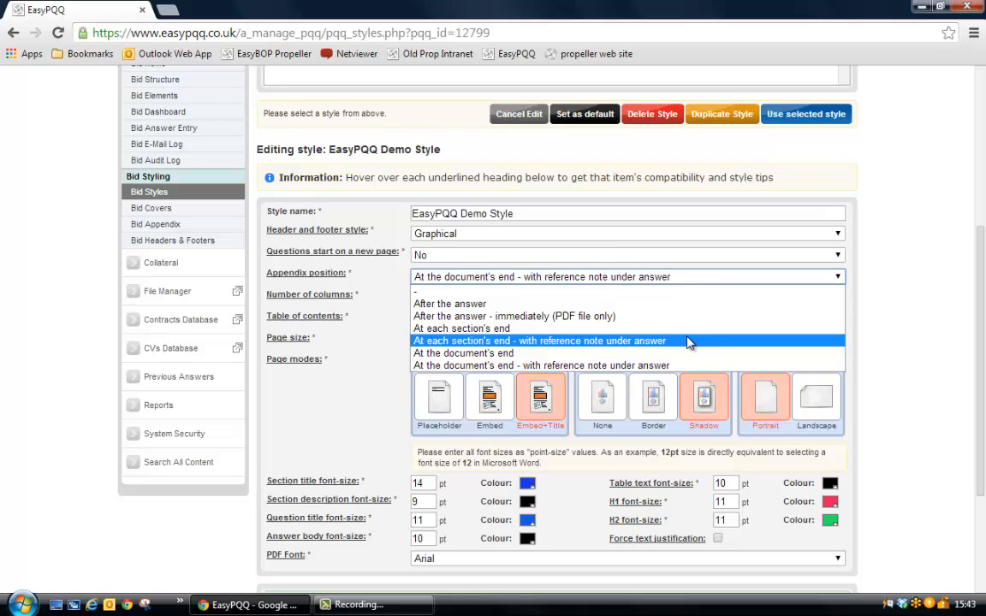
left_click(327, 414)
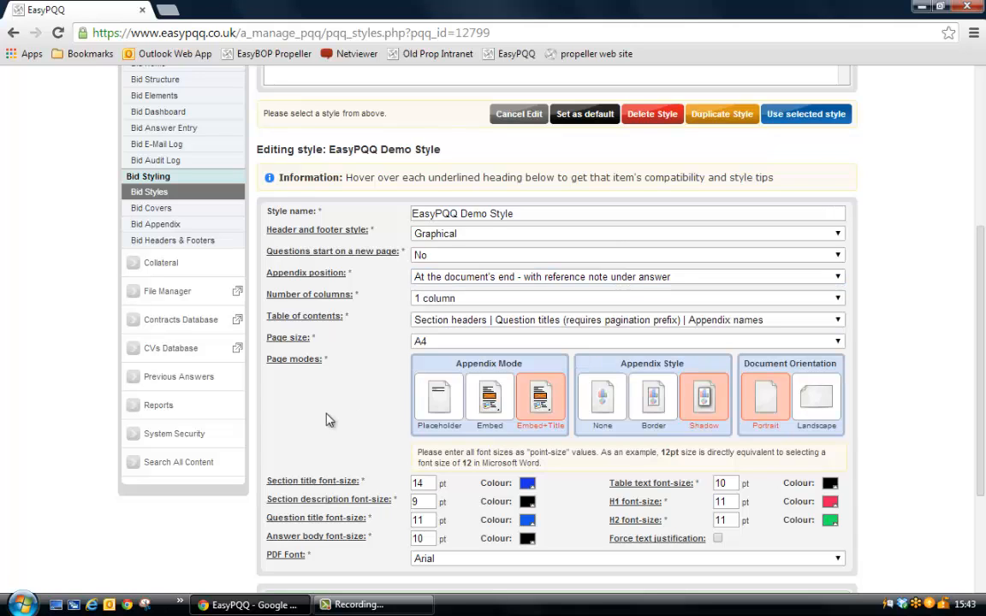
left_click(479, 320)
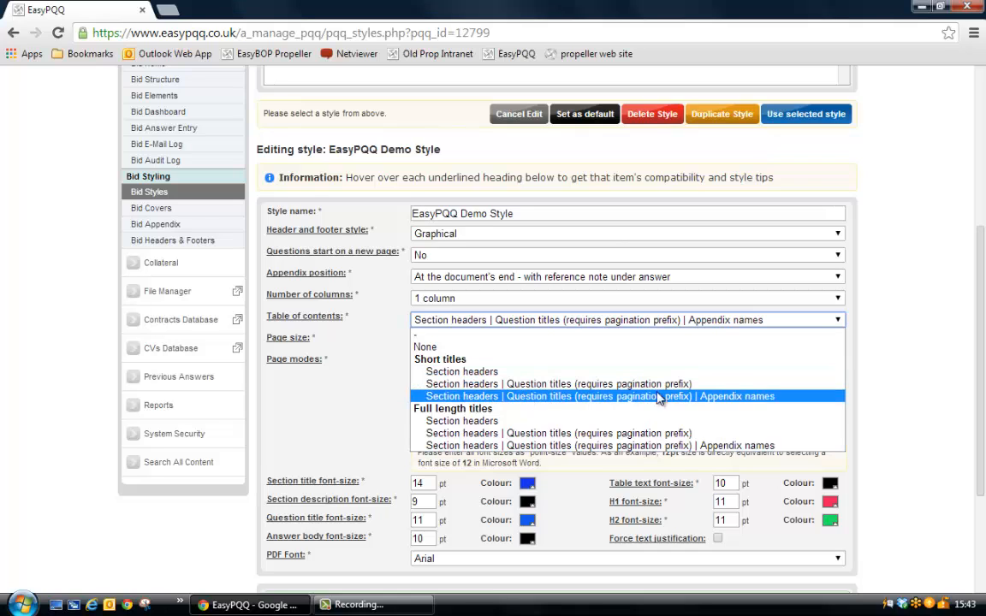
left_click(736, 398)
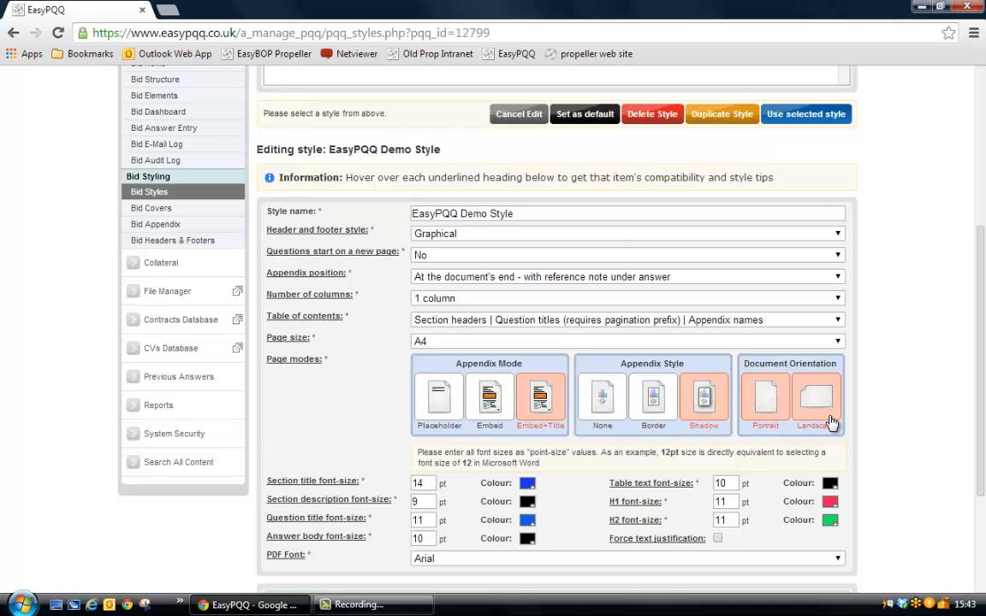
Change the question title colour of EasyPQQ Demo Style to a slightly softer blue and save the style.
scroll(770, 428, "down", 3)
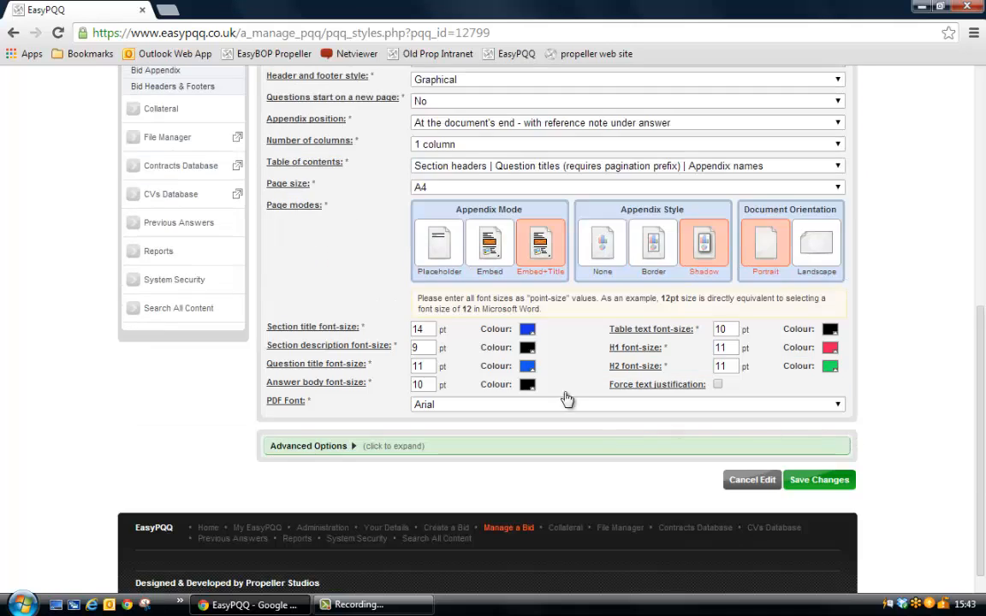
mouse_move(344, 333)
left_click(527, 366)
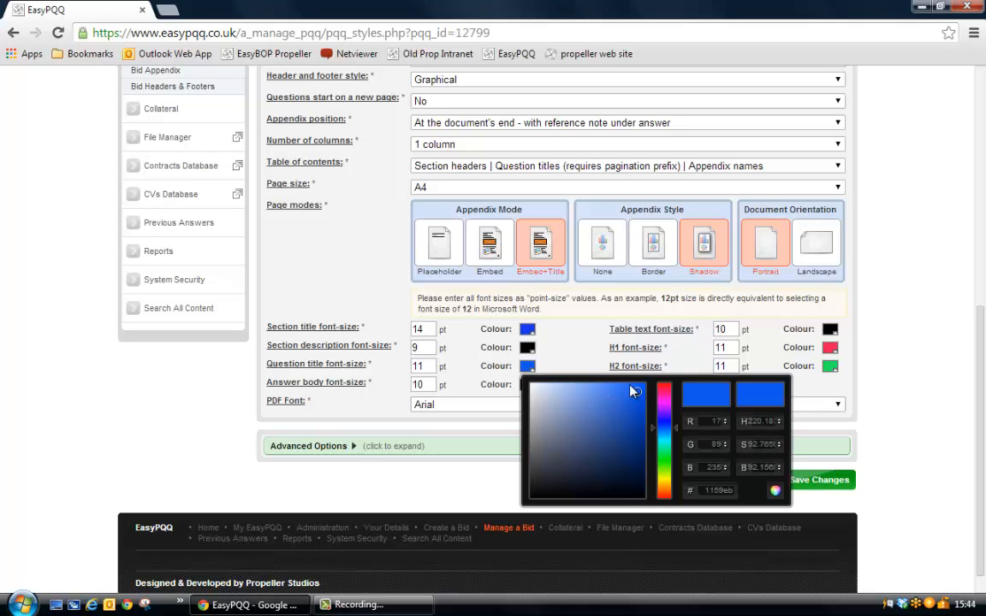
mouse_move(636, 390)
left_mouse_down()
mouse_move(631, 404)
mouse_move(632, 395)
left_mouse_up()
left_click(775, 491)
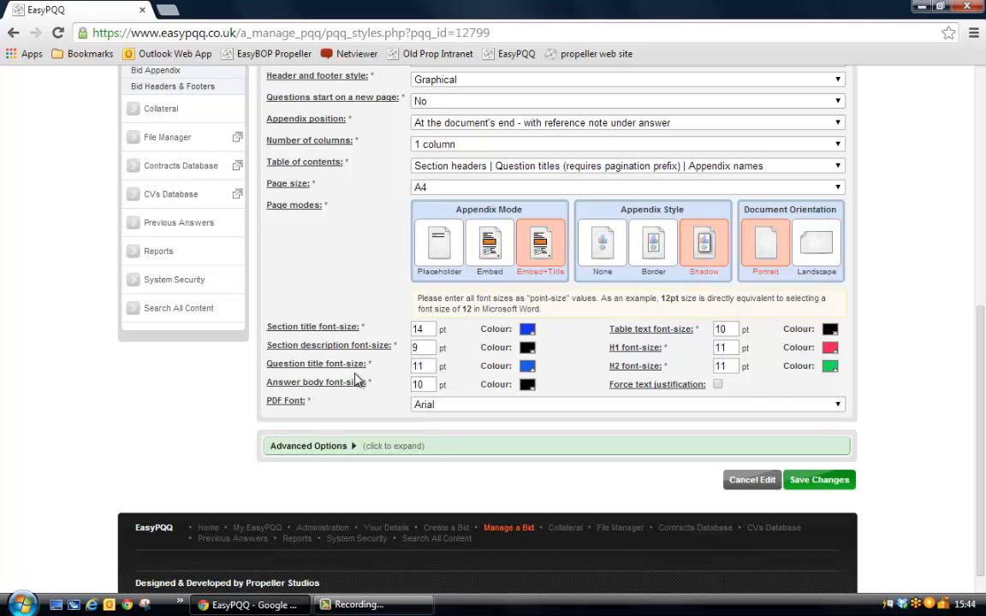
left_click(824, 480)
left_click(511, 369)
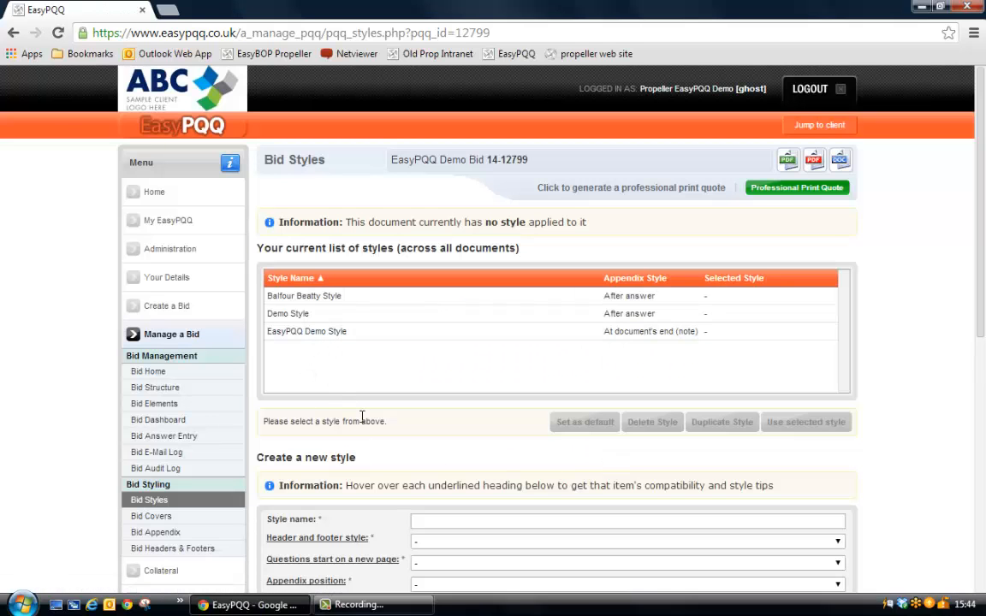
Apply EasyPQQ Demo Style to the bid, saving its changes, and open Demo Style from the styles list.
scroll(363, 419, "down", 1)
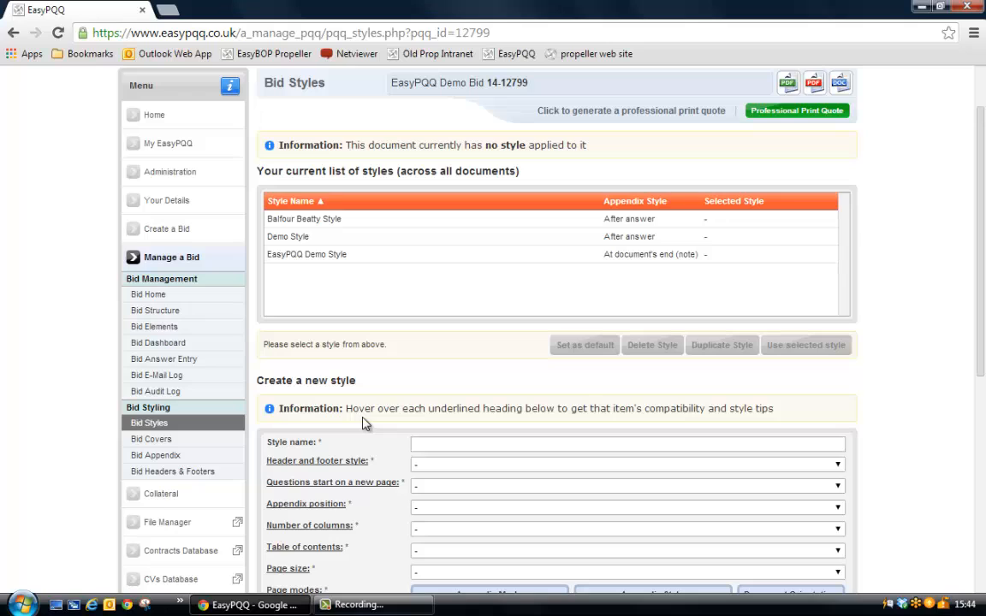
left_click(329, 259)
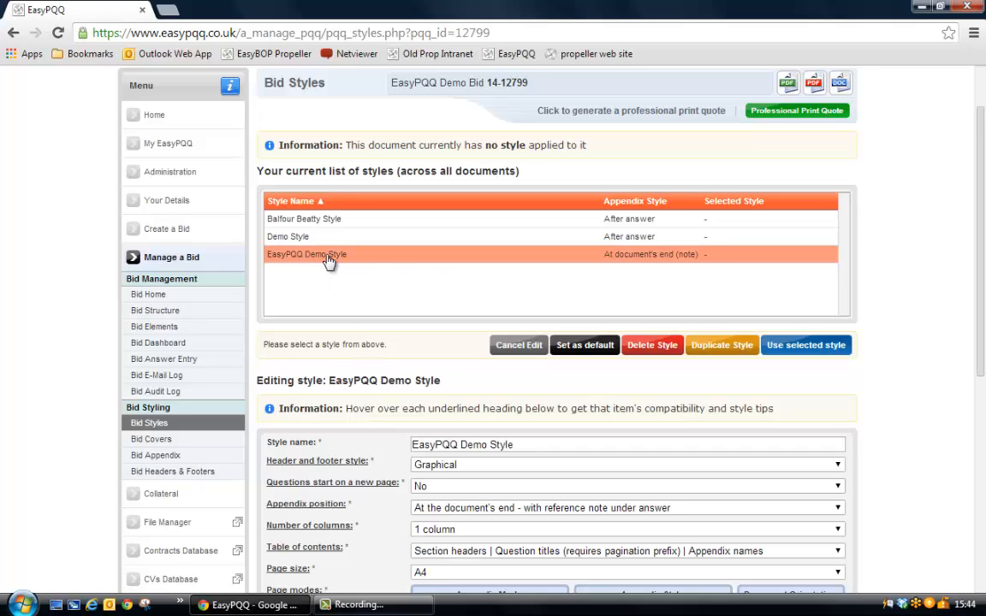
left_click(814, 346)
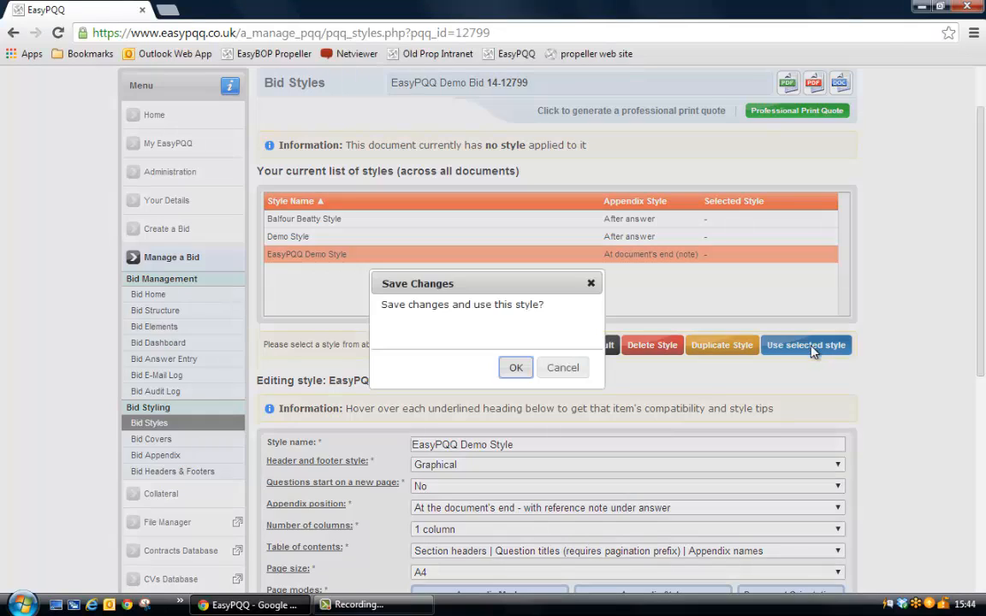
left_click(511, 368)
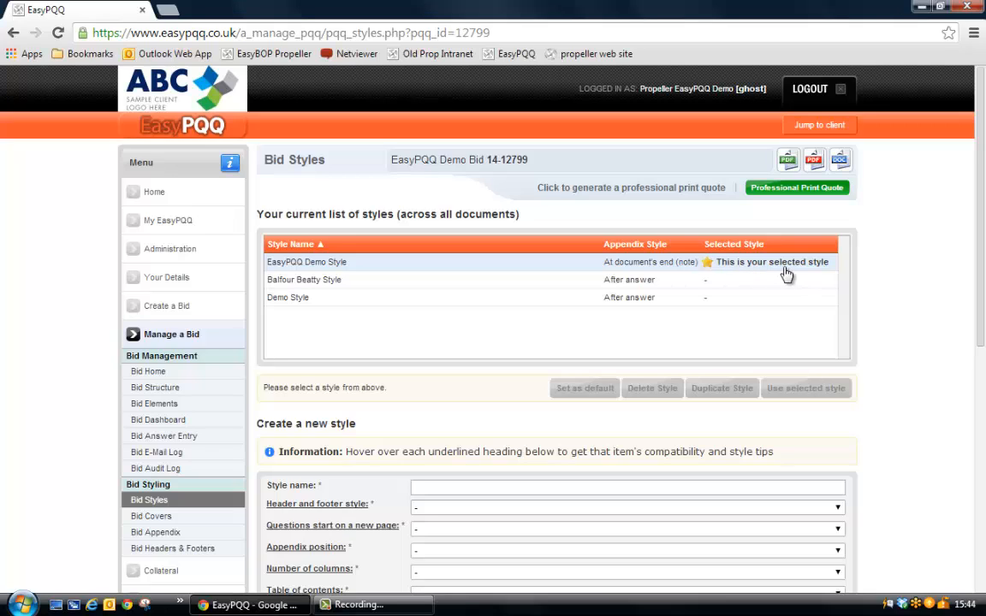
left_click(313, 299)
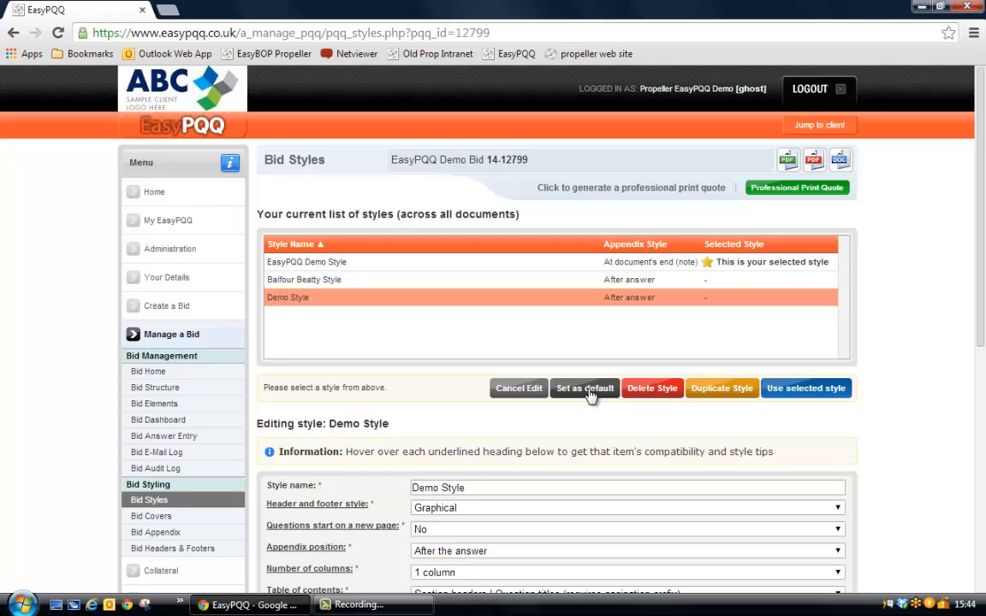
Switch the bid's cover type to Generic Covers in Bid Covers and view its front, section divider and back covers.
left_click(178, 517)
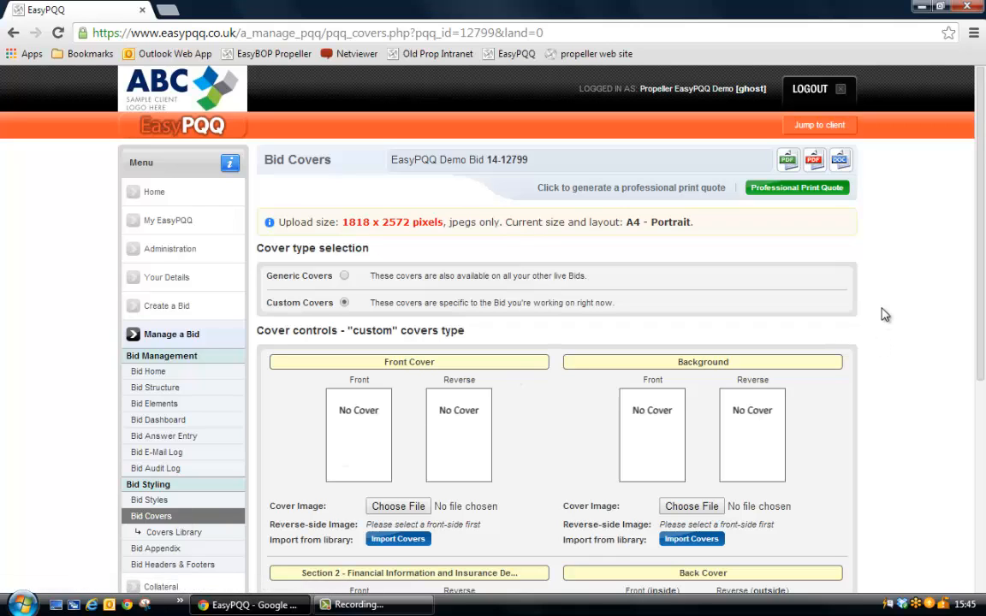
left_click(345, 275)
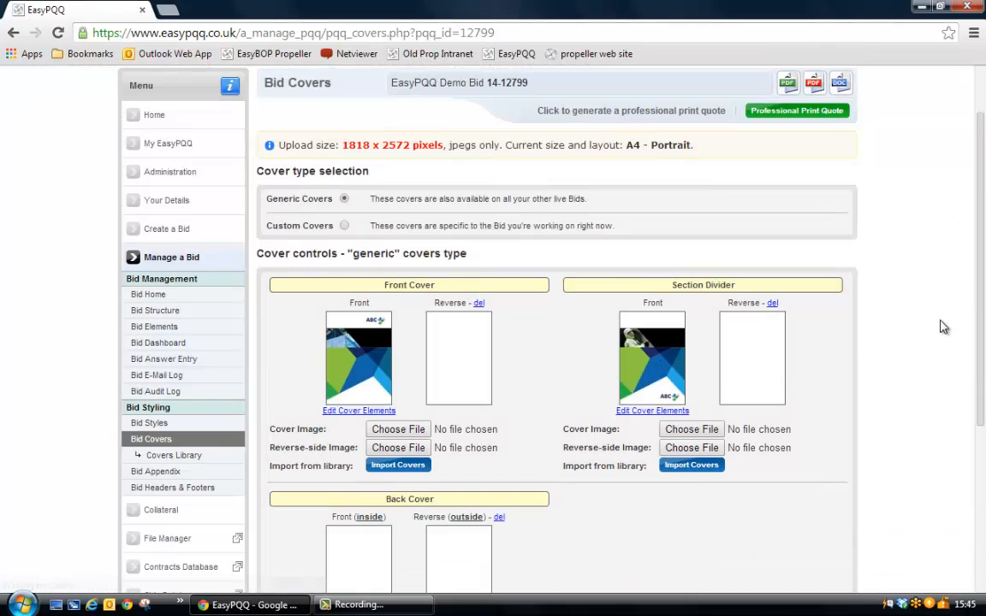
scroll(941, 326, "down", 1)
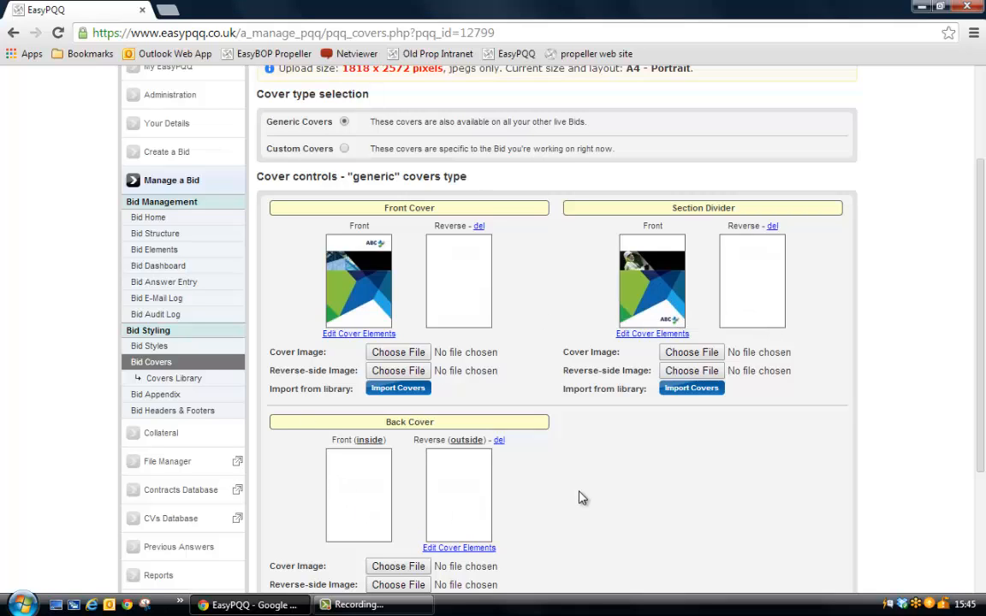
Create a new portrait A4 cover set named "Demo Set" in the Covers Library.
left_click(190, 381)
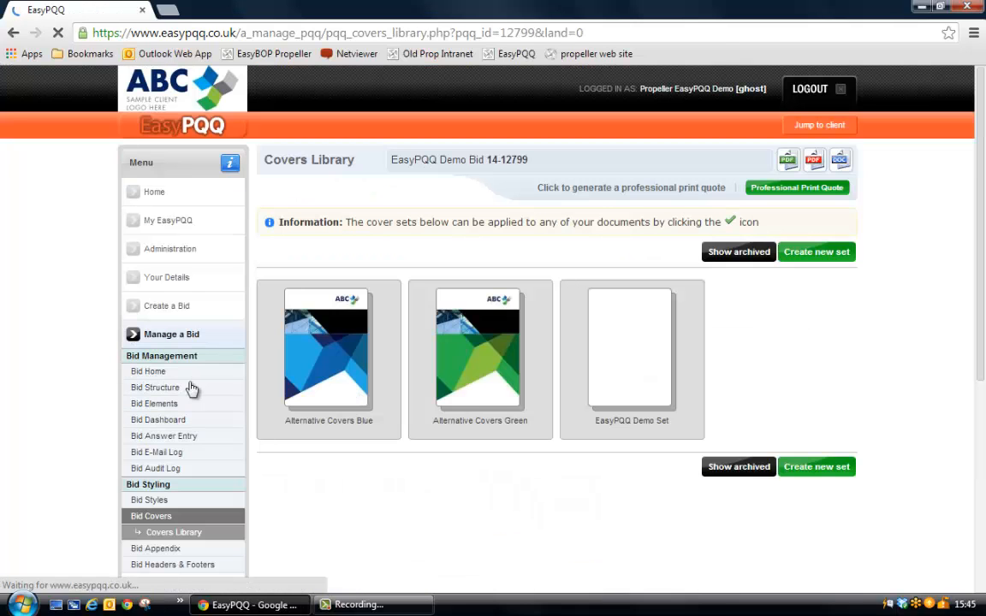
mouse_move(639, 437)
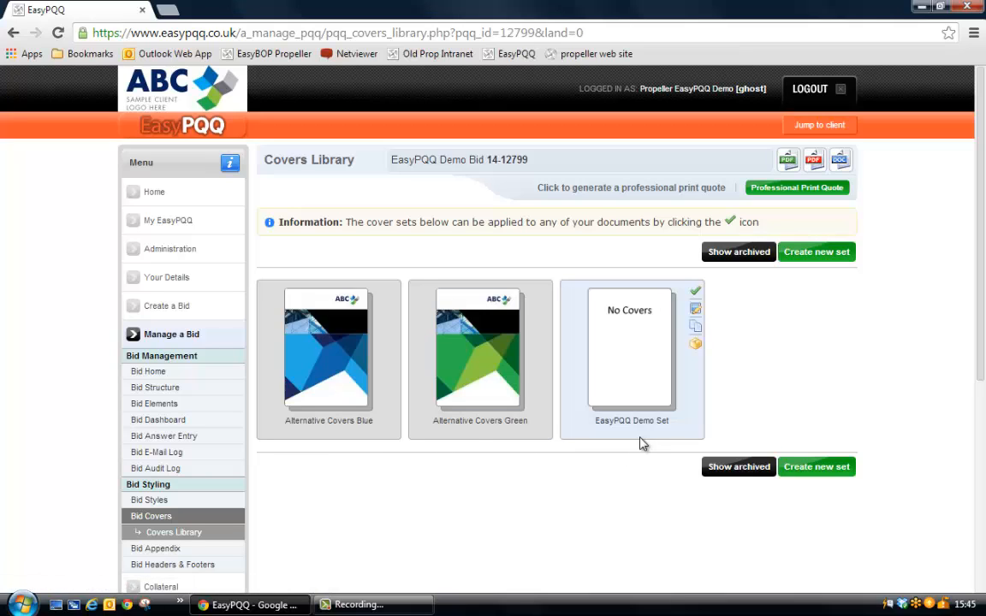
left_click(831, 256)
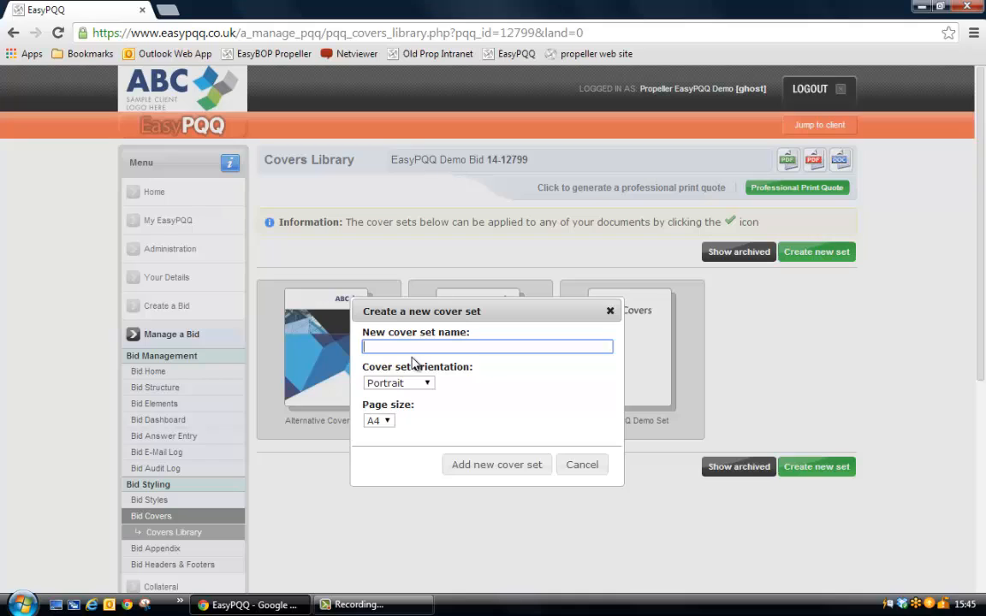
type("Demo Set")
left_click(520, 468)
left_click(524, 128)
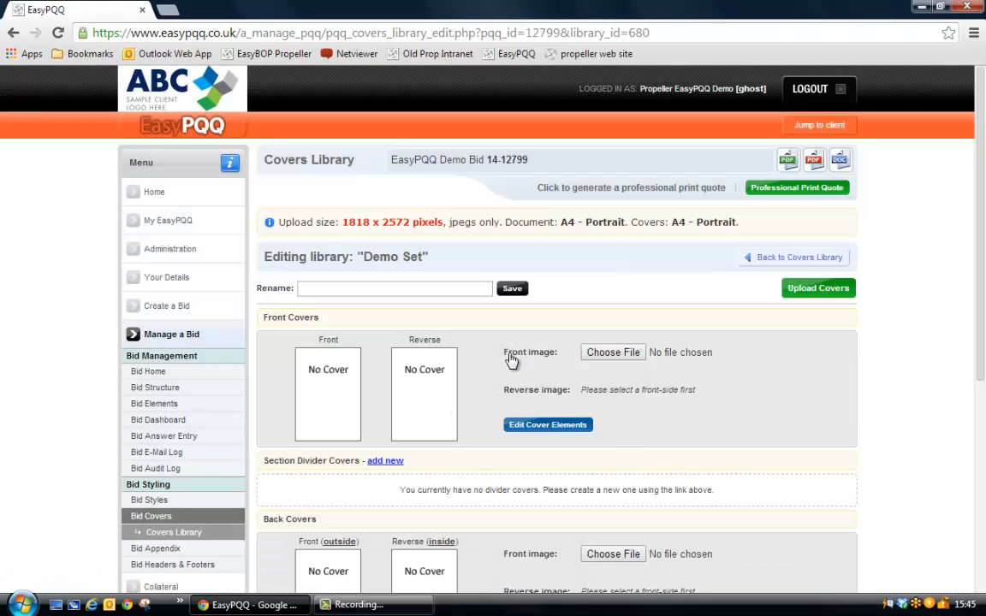
left_click_drag(441, 250, 373, 256)
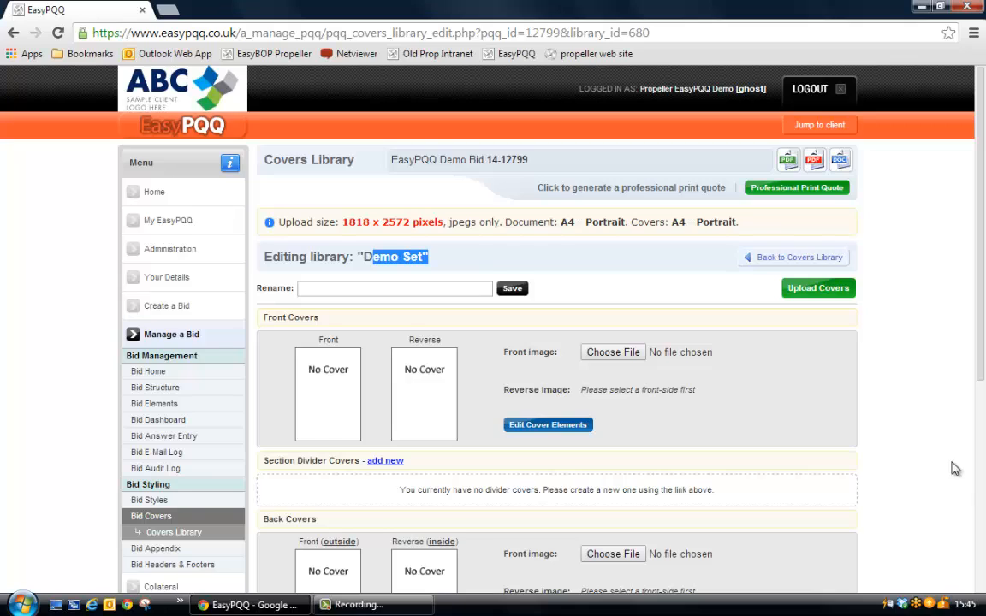
View how a section divider cover image is uploaded to Demo Set, and close the new divider dialog without adding one.
scroll(946, 462, "down", 2)
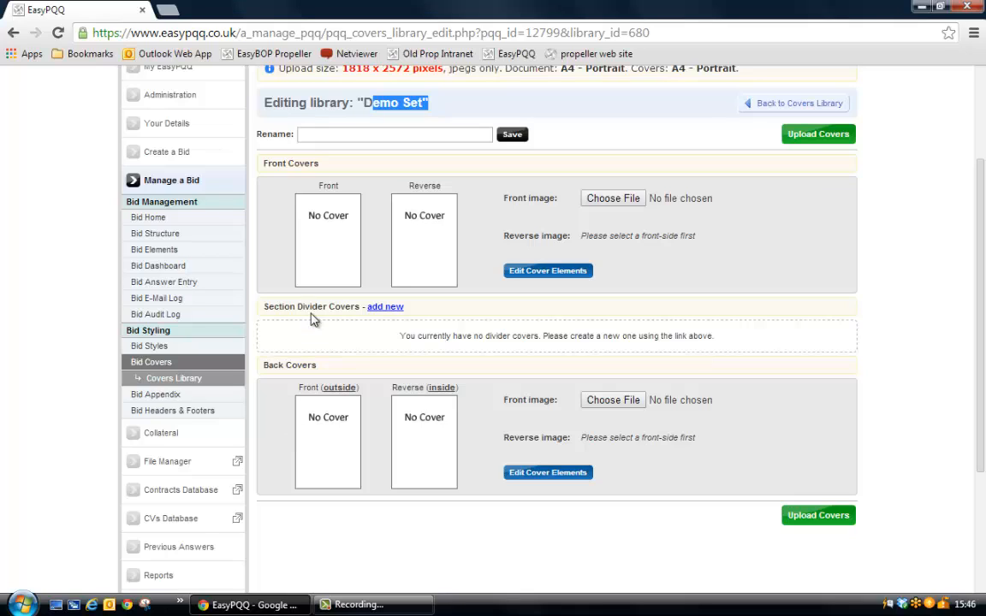
left_click(385, 306)
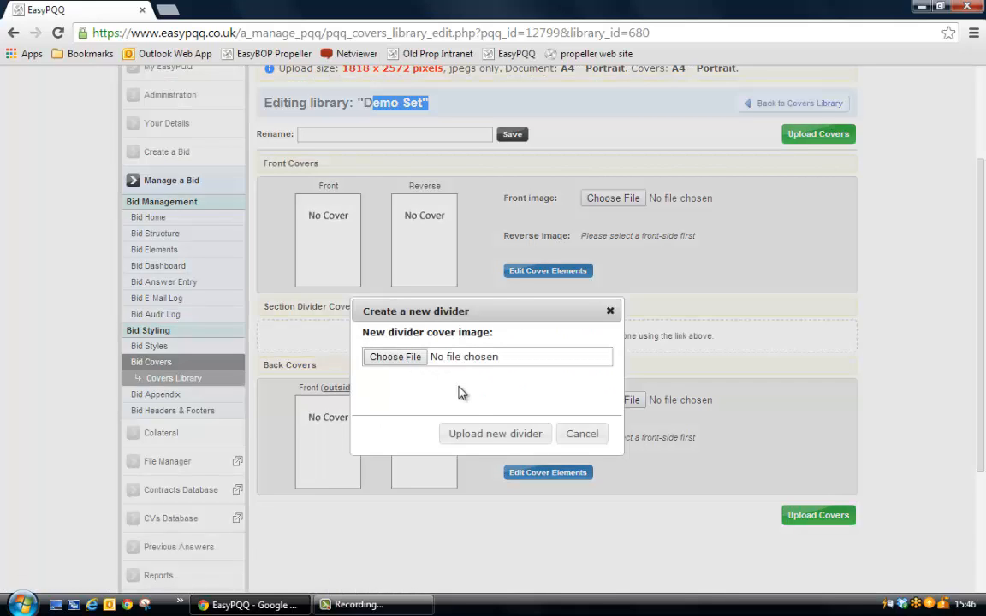
left_click(609, 312)
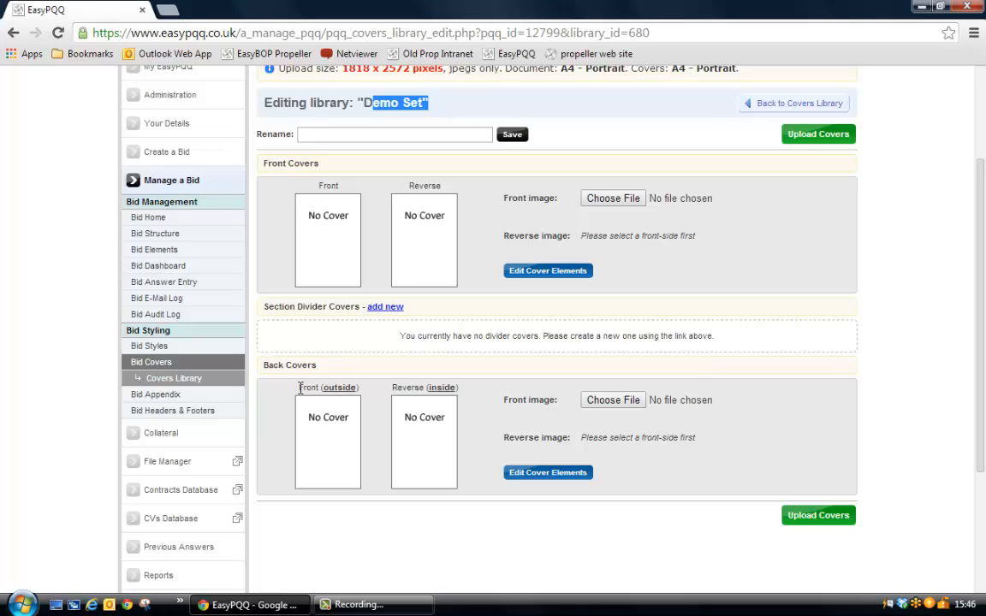
Apply the Alternative Covers Green set from the Covers Library to the bid, switching it to custom covers.
left_click(172, 379)
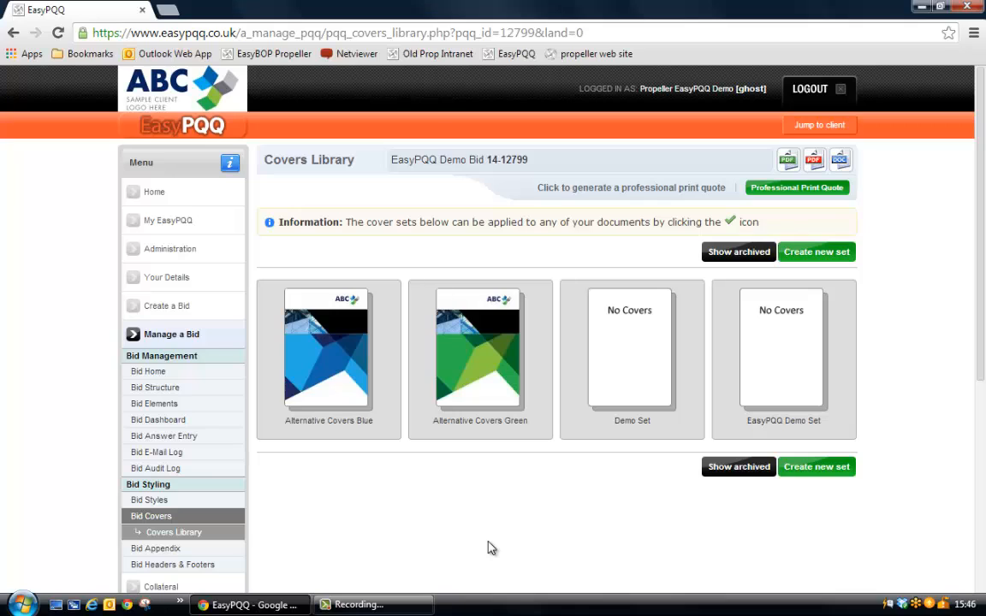
mouse_move(492, 352)
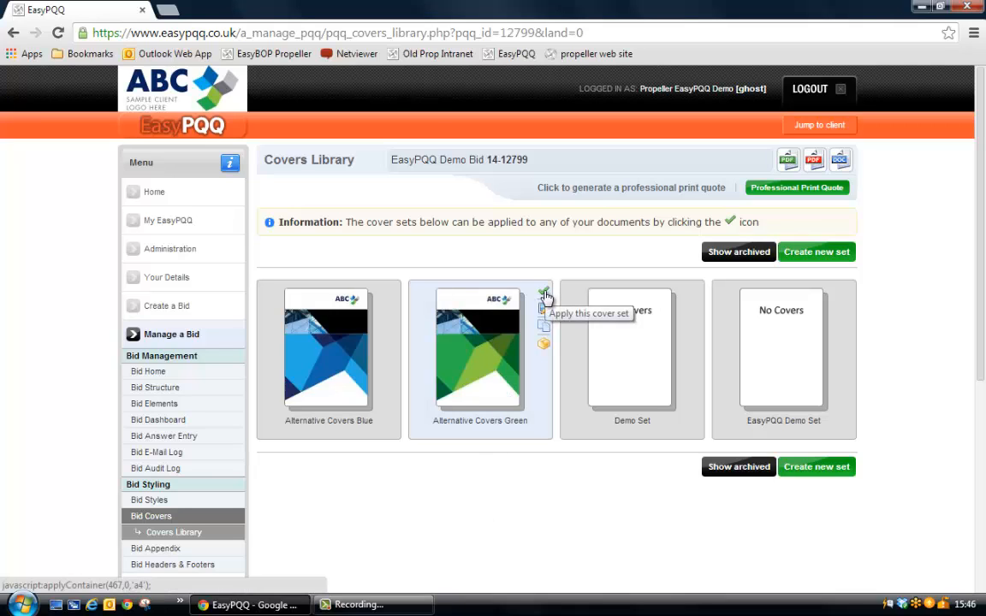
left_click(545, 296)
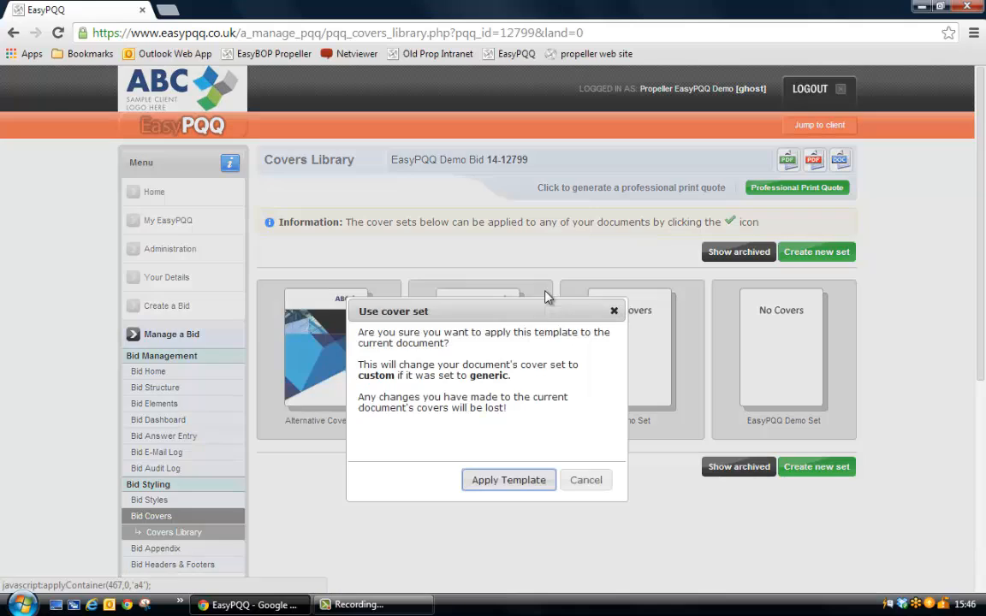
left_click(511, 481)
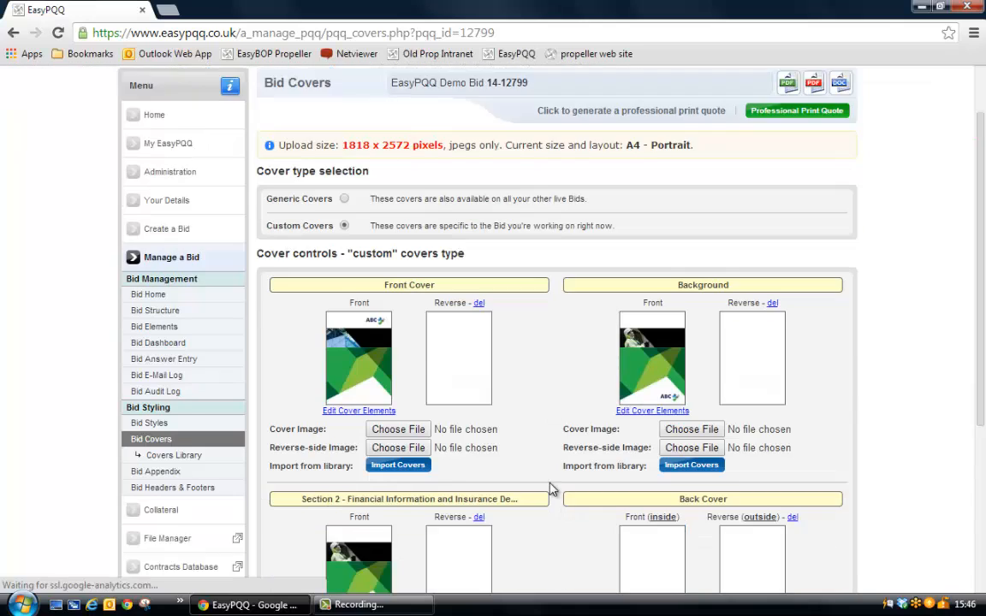
Import the Divider cover from the Alternative Covers Blue set as the Background section's cover.
scroll(549, 492, "down", 3)
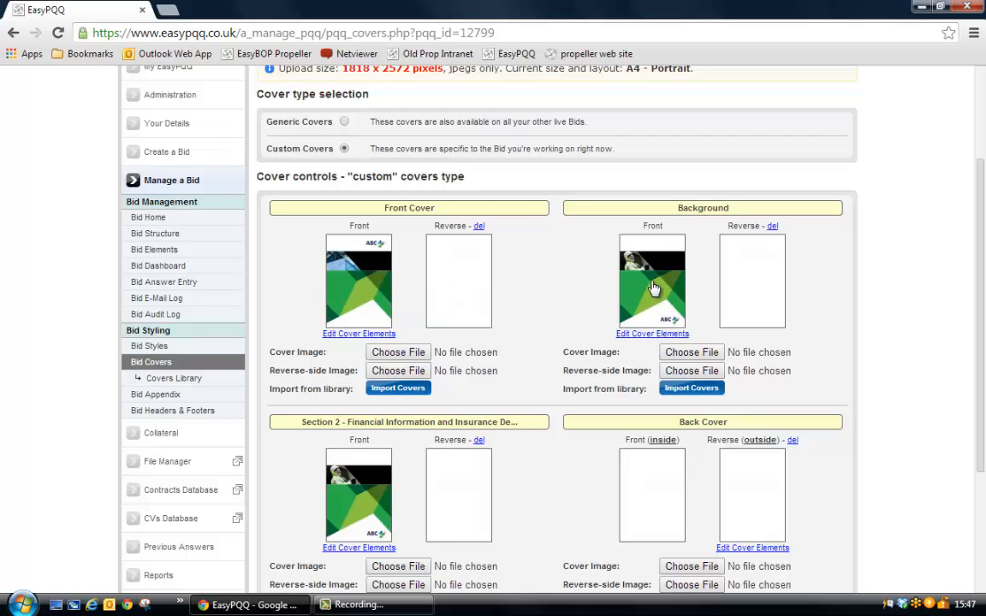
left_click(691, 389)
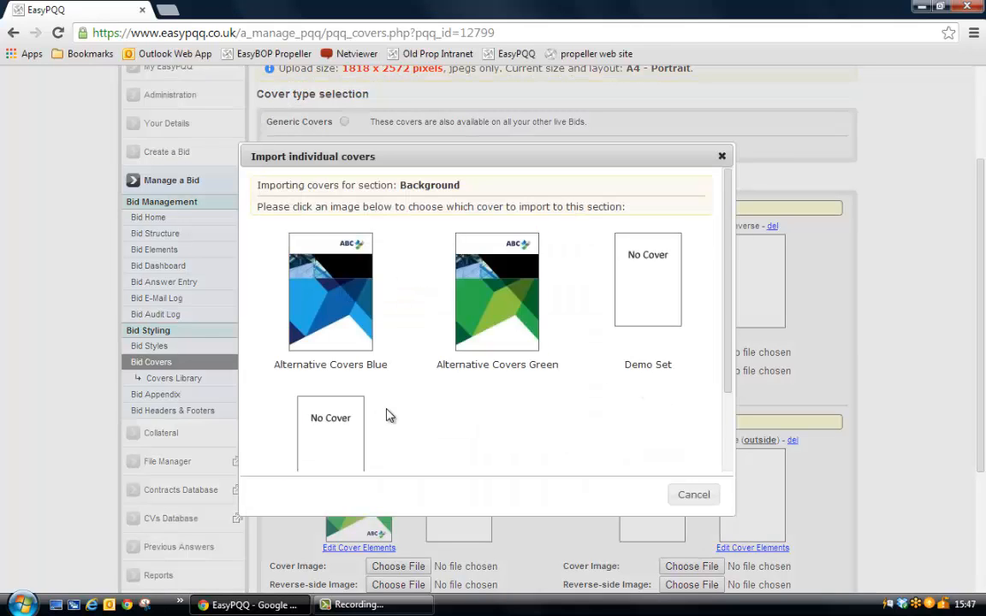
left_click(339, 295)
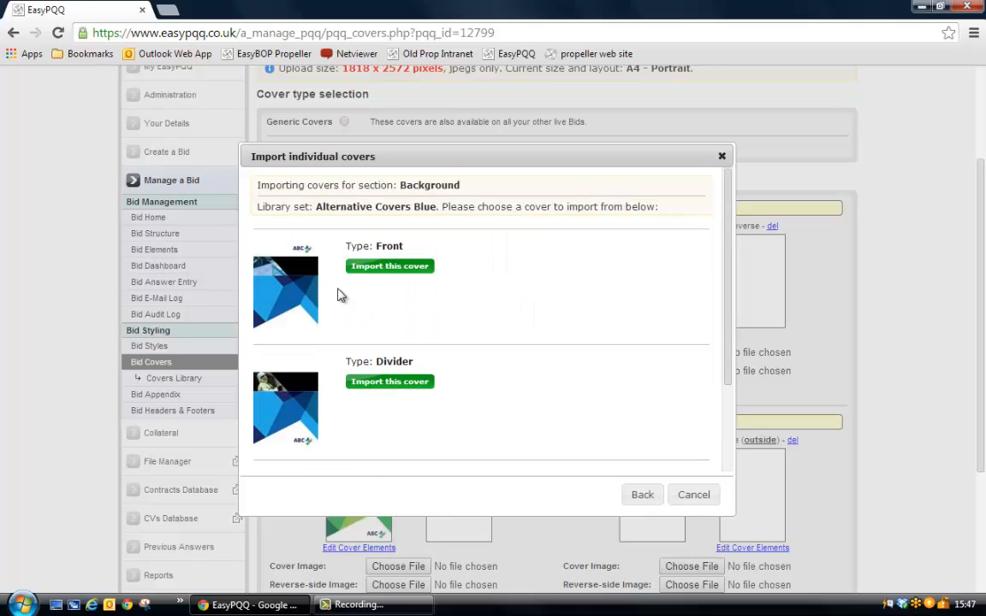
scroll(659, 291, "down", 3)
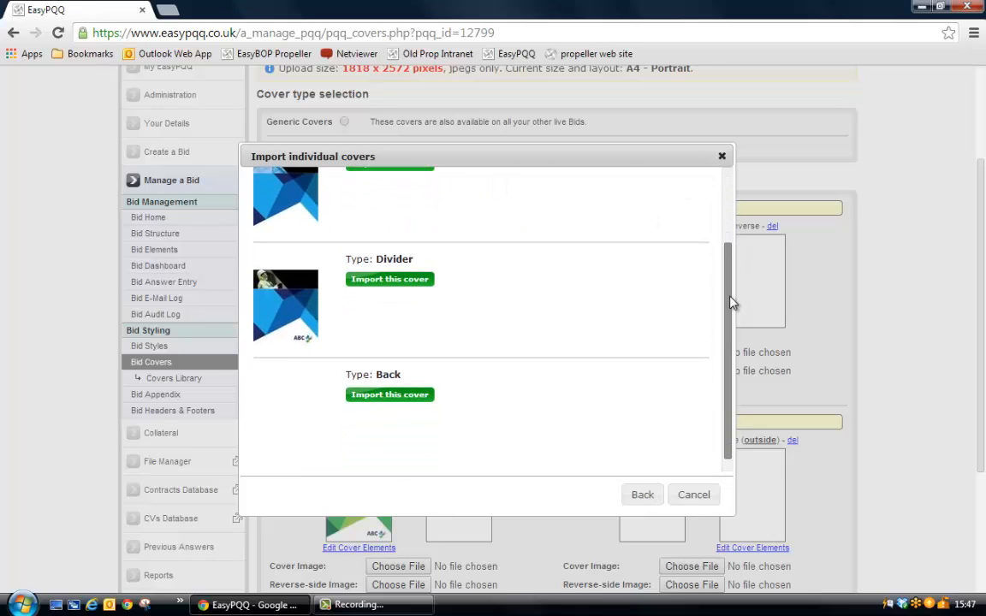
left_click(420, 282)
left_click(519, 200)
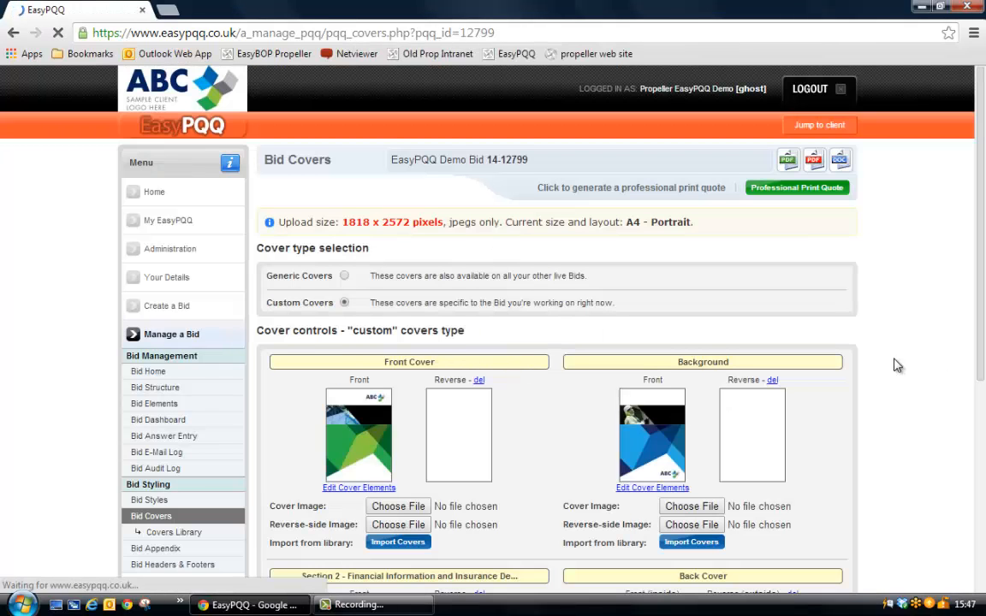
scroll(896, 366, "down", 1)
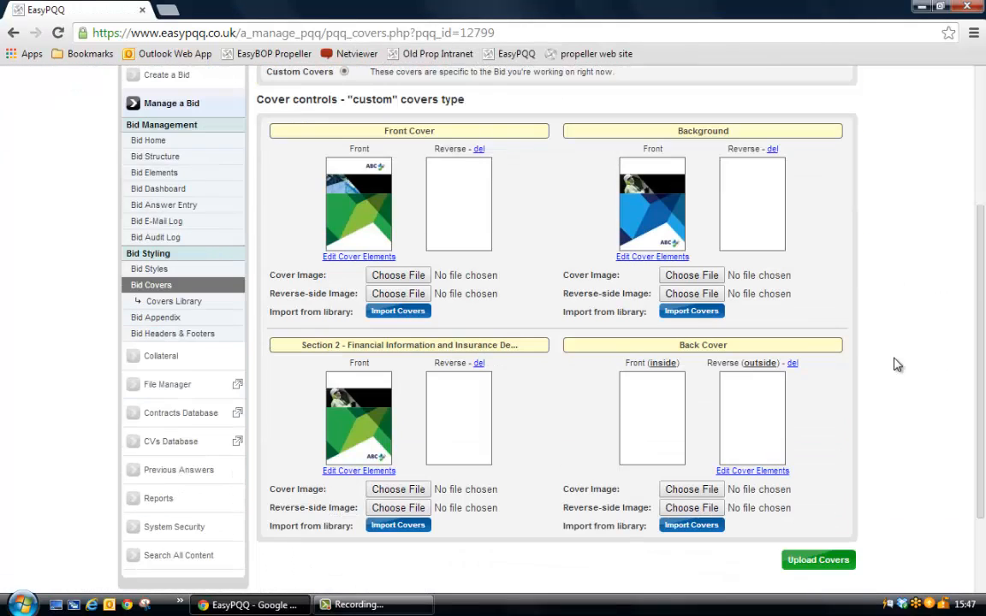
Generate the whole bid document as a PDF for e-mail.
scroll(895, 365, "up", 2)
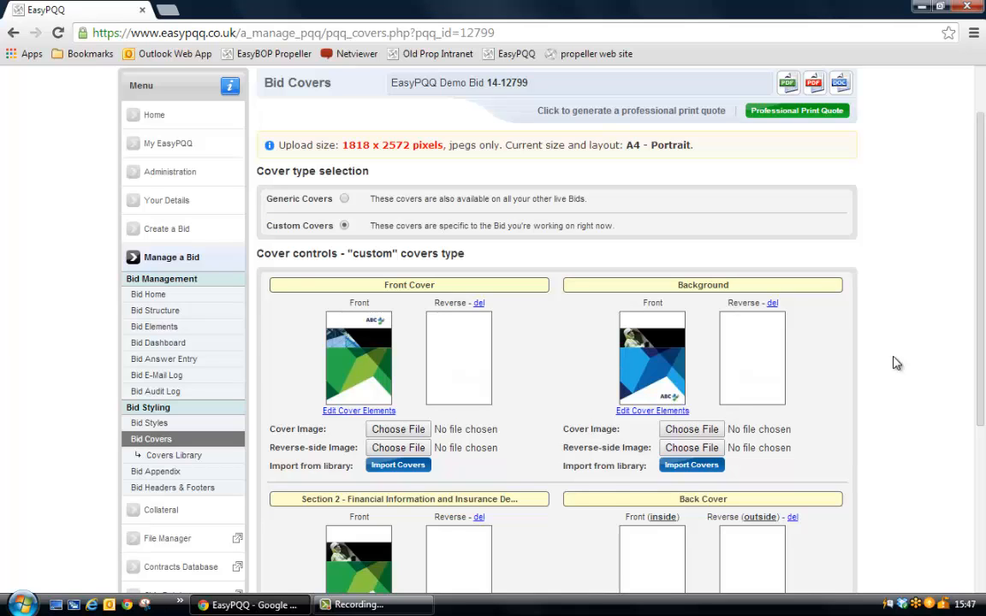
scroll(894, 363, "up", 1)
mouse_move(817, 162)
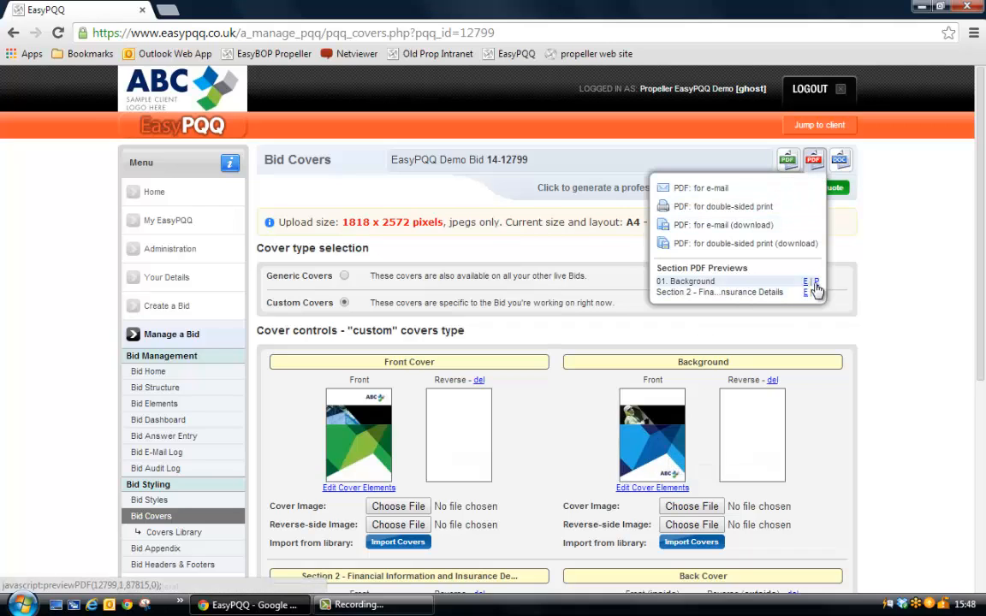
left_click(709, 190)
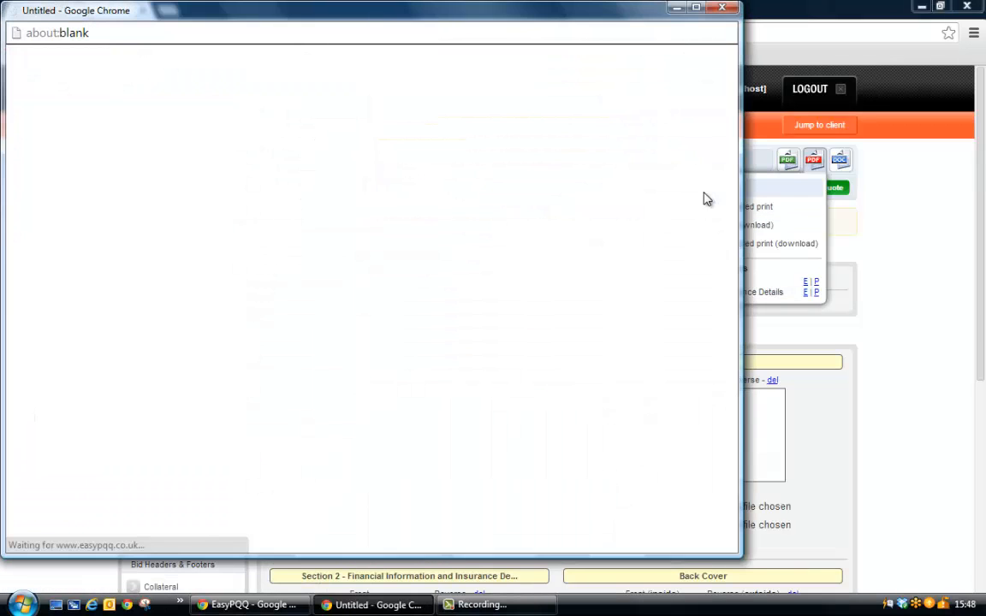
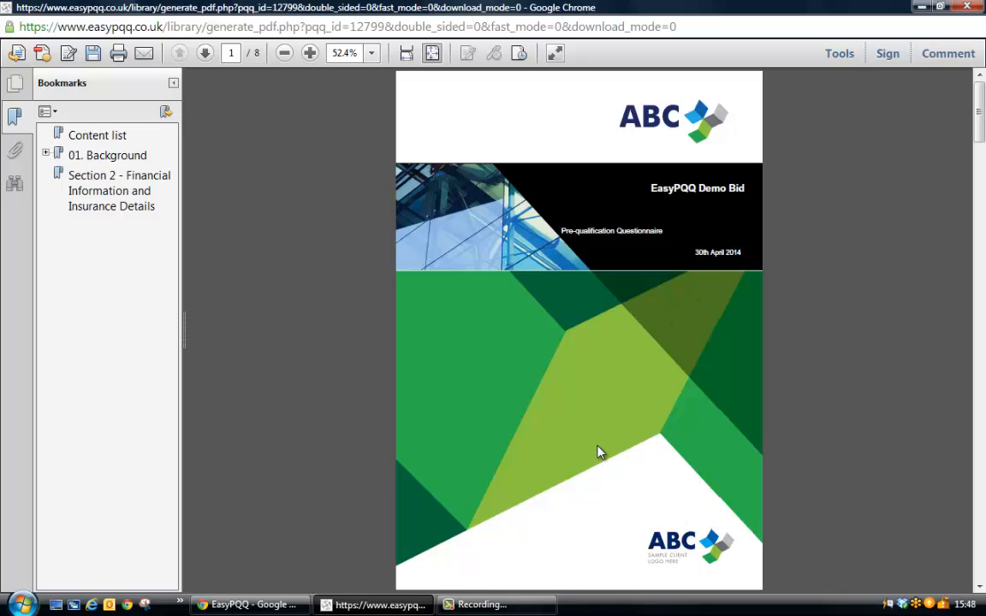
Review the generated bid PDF from the contents page through both section divider covers and the question pages, and close it.
scroll(598, 452, "down", 1)
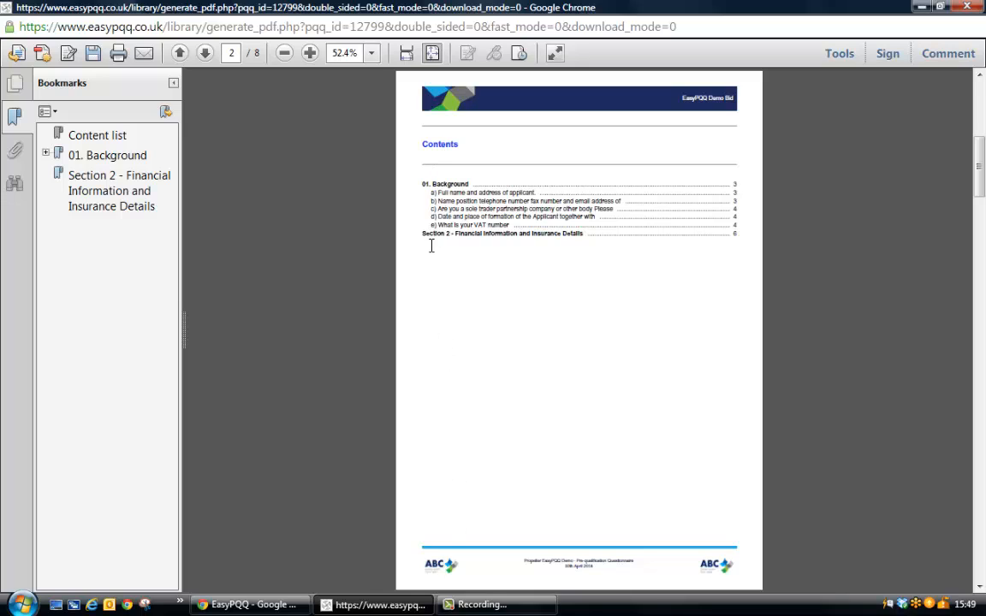
scroll(502, 356, "down", 2)
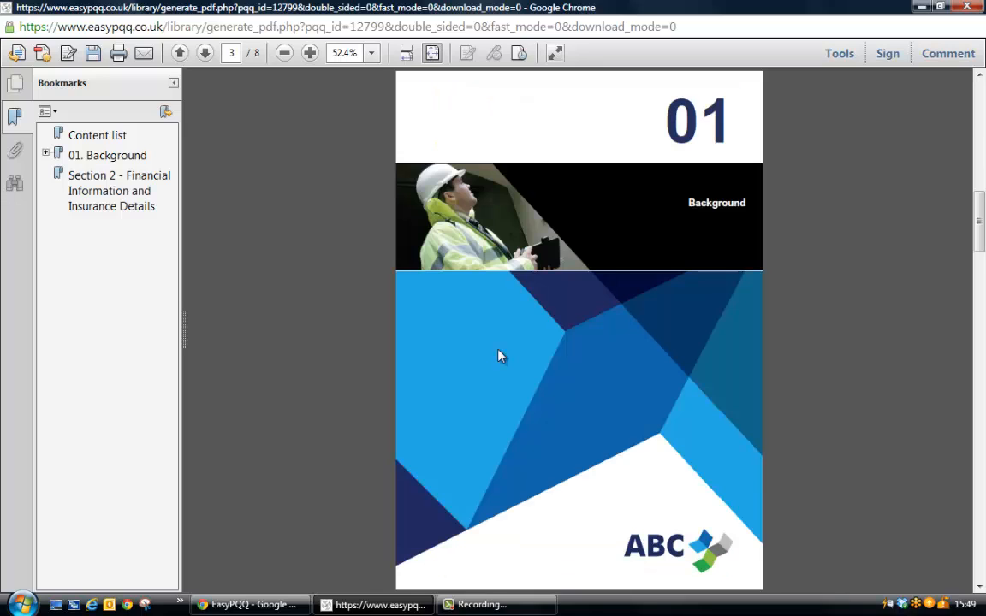
left_click_drag(670, 162, 695, 168)
left_click(689, 220)
left_click(667, 115)
left_click_drag(667, 115, 702, 179)
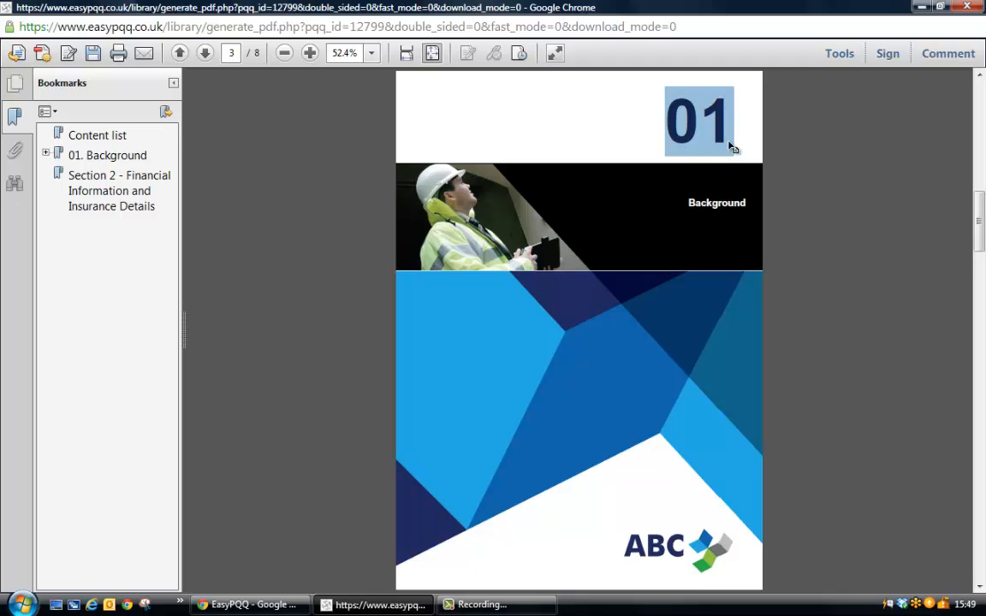
left_click_drag(687, 203, 675, 281)
left_click(651, 284)
scroll(655, 287, "down", 1)
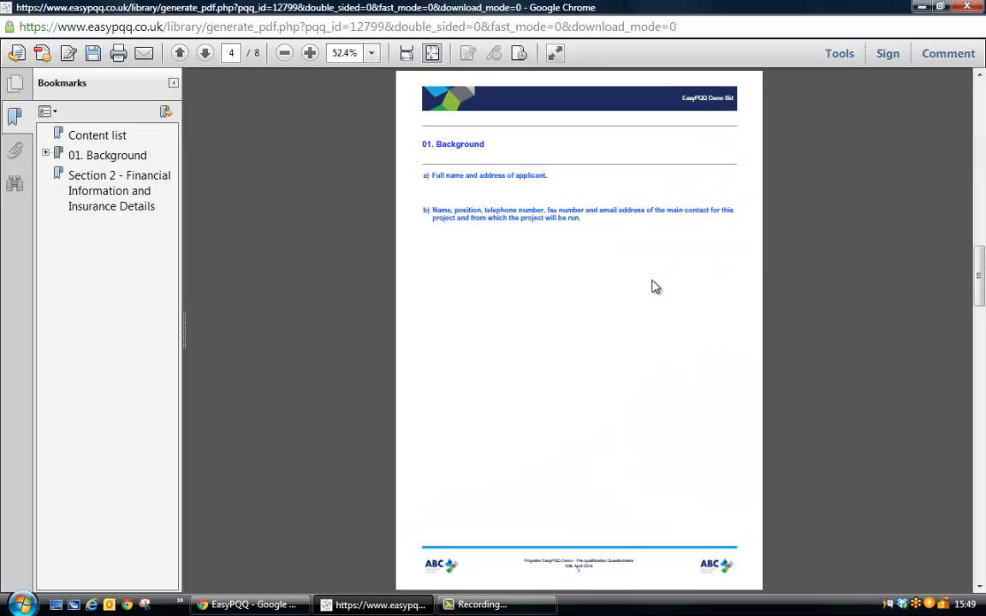
scroll(609, 316, "down", 1)
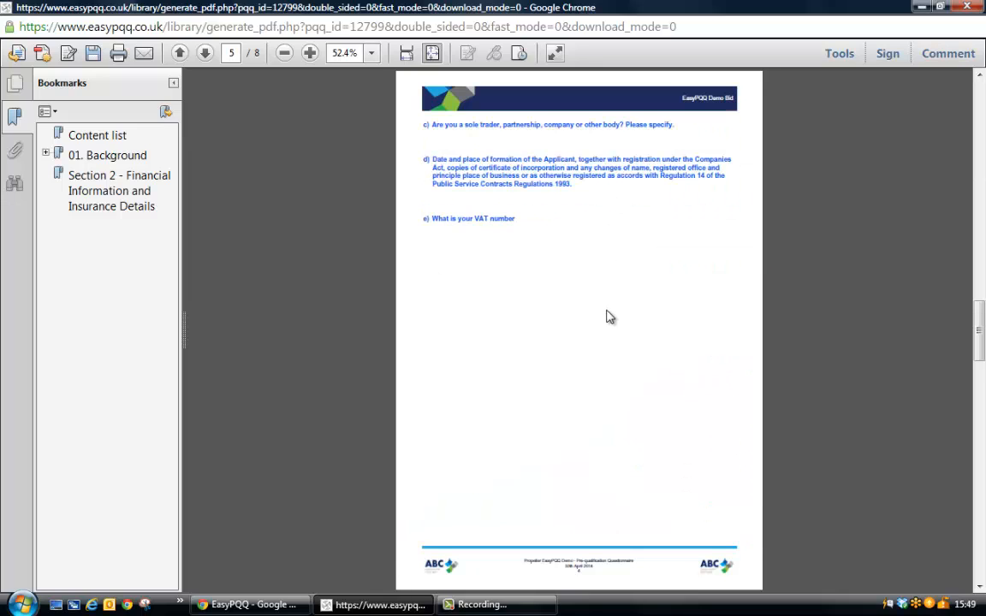
scroll(607, 316, "down", 1)
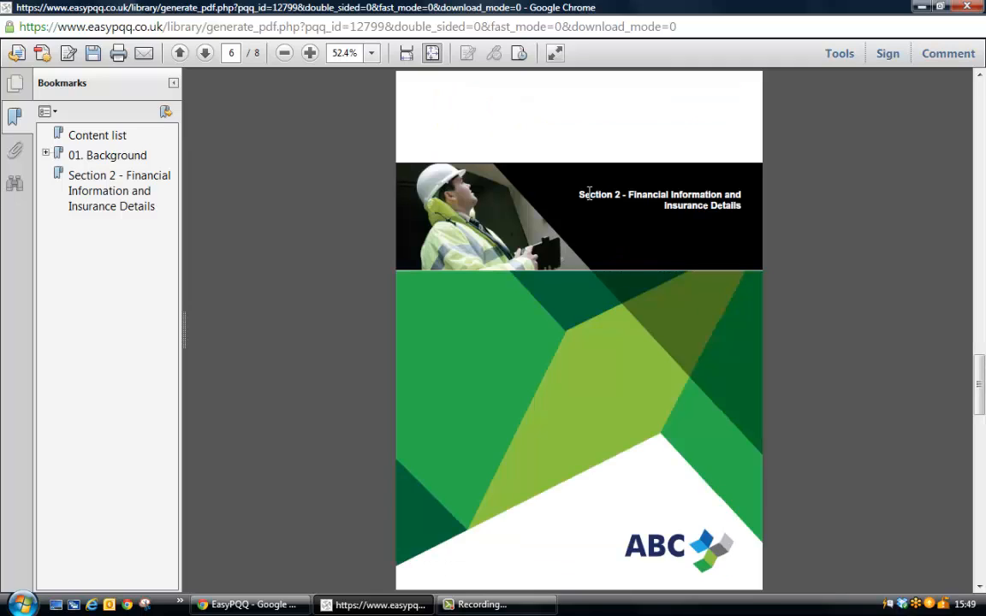
left_click_drag(579, 190, 619, 190)
left_click(966, 7)
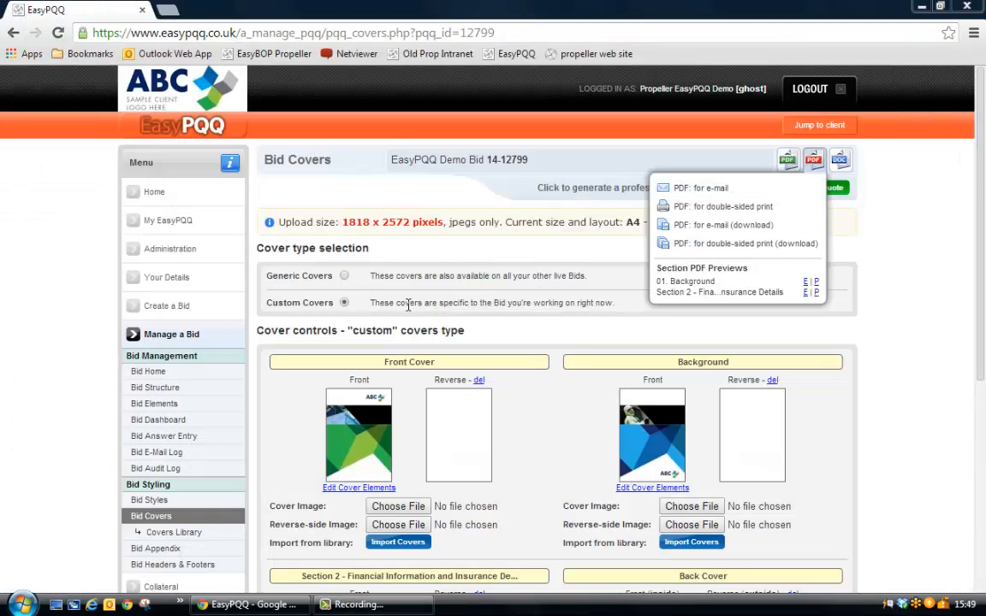
Open question a) of the Background section from the Bid Dashboard for answering and look up matching previous questions.
left_click(177, 425)
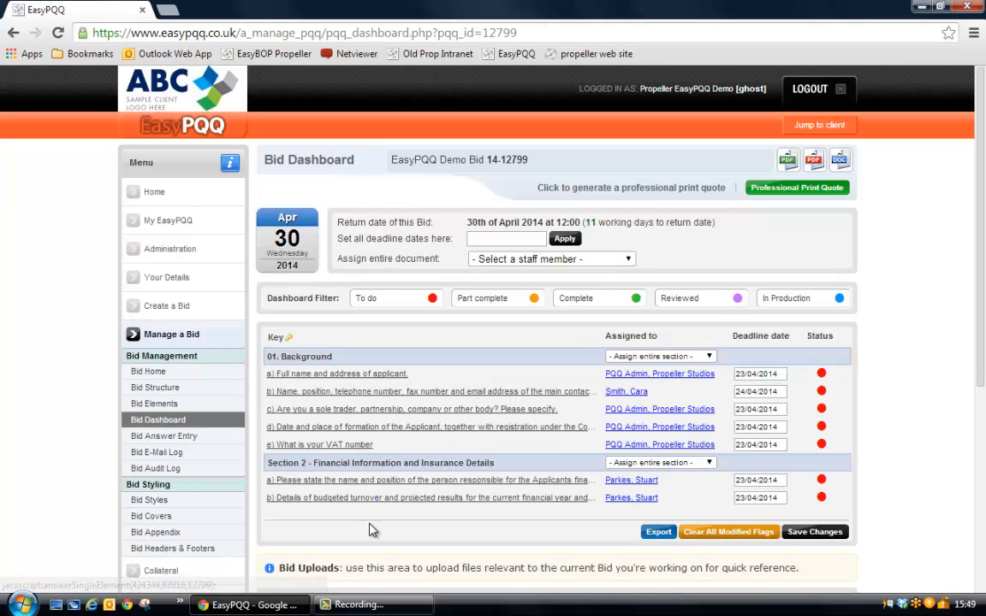
left_click(333, 376)
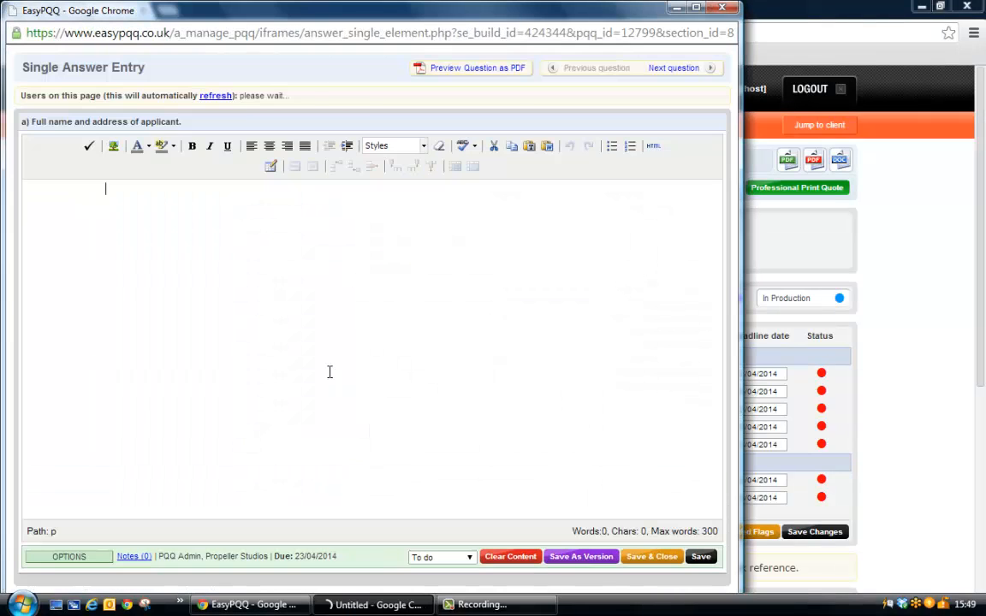
double_click(629, 10)
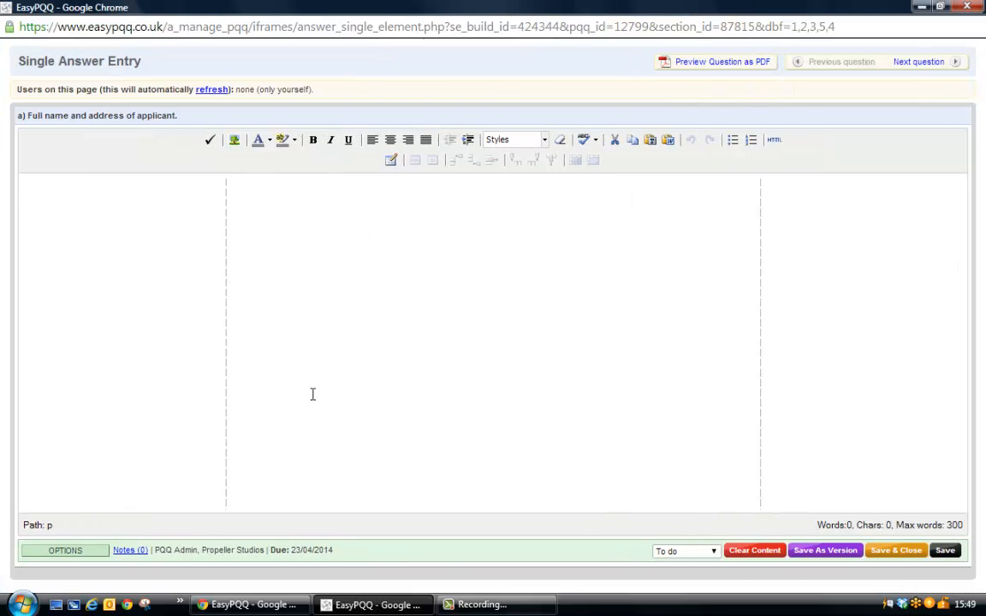
left_click(63, 553)
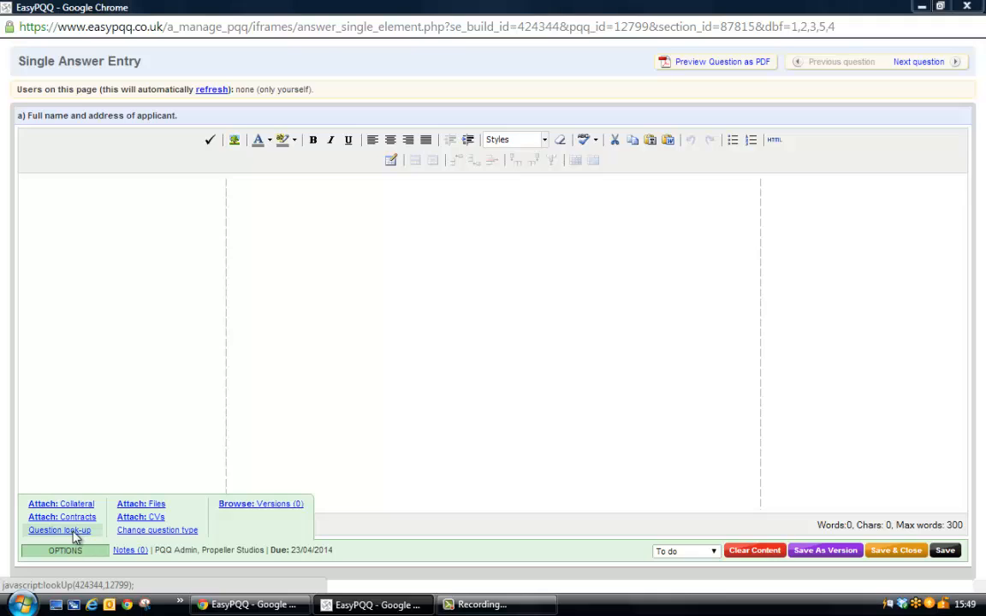
left_click(60, 530)
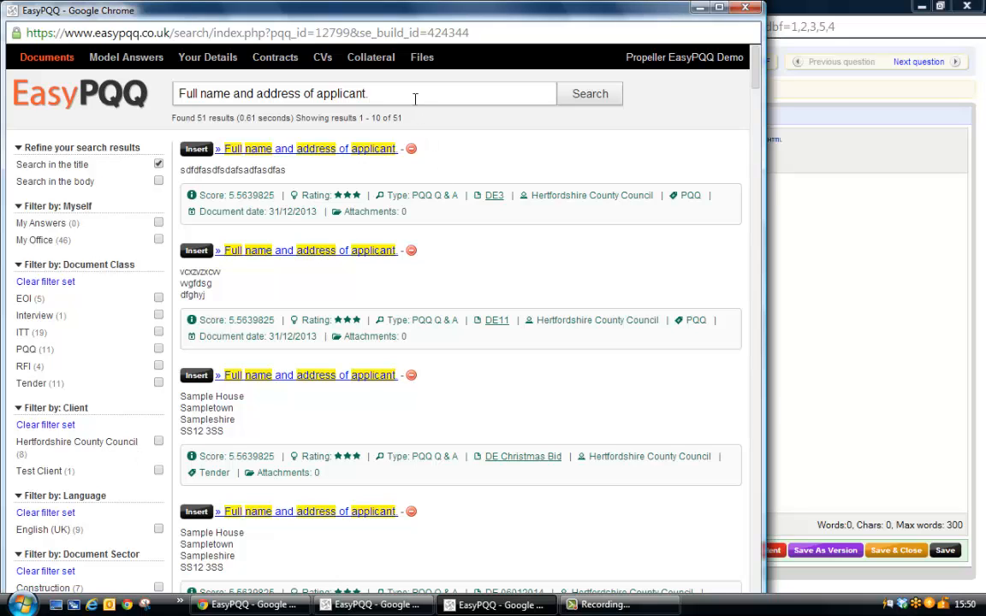
Search the titles of previous answers for "continuous".
left_click_drag(415, 97, 132, 103)
left_click(501, 131)
left_click_drag(428, 15, 605, 33)
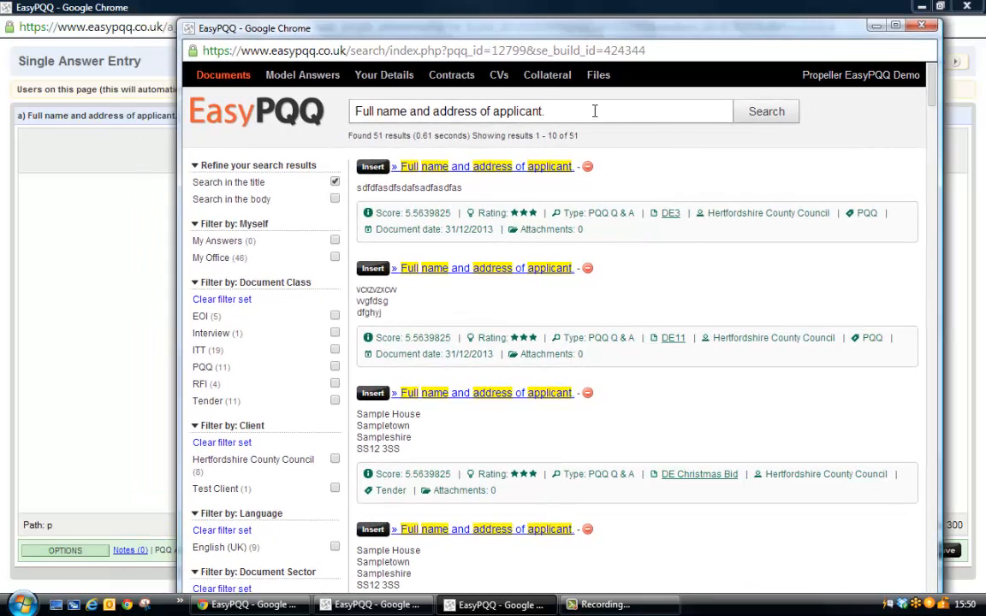
left_click_drag(593, 111, 333, 115)
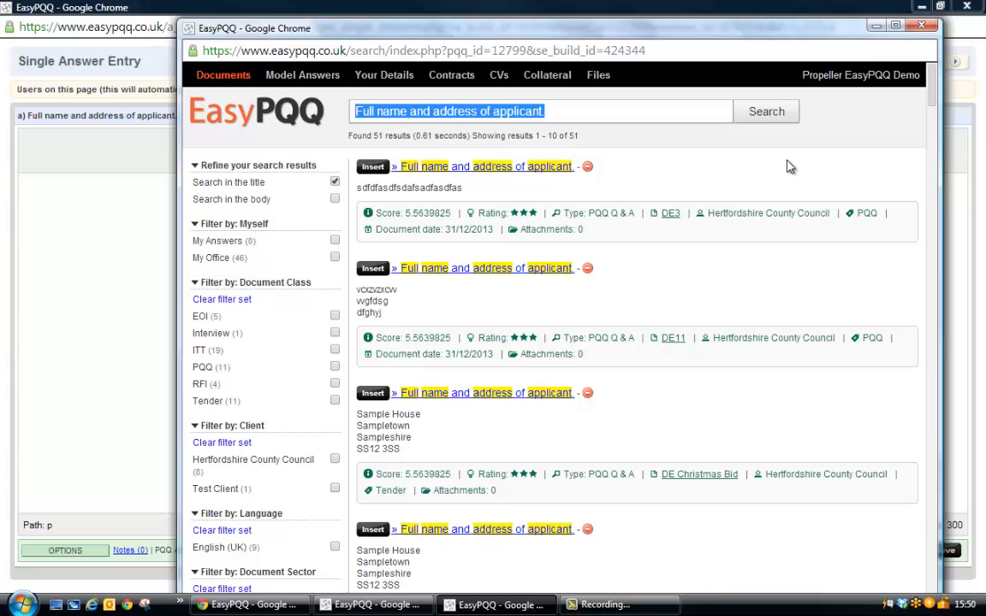
type("continuous")
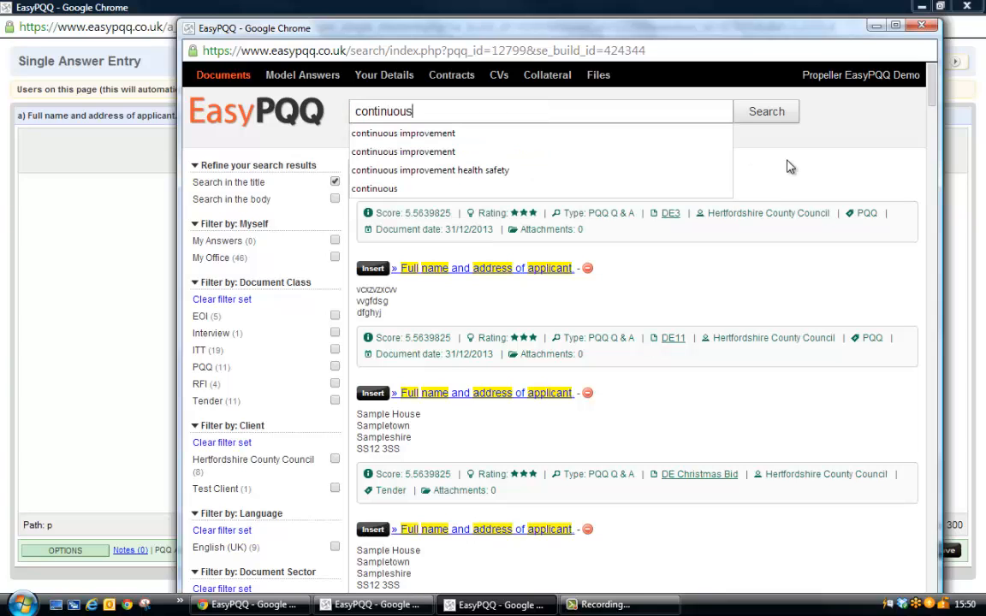
key("Return")
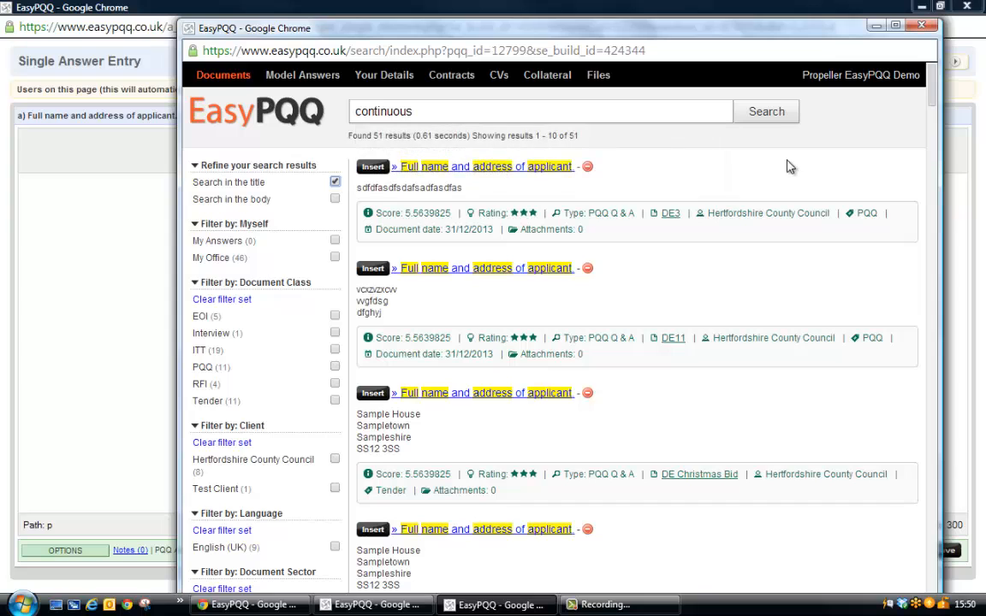
left_click(767, 114)
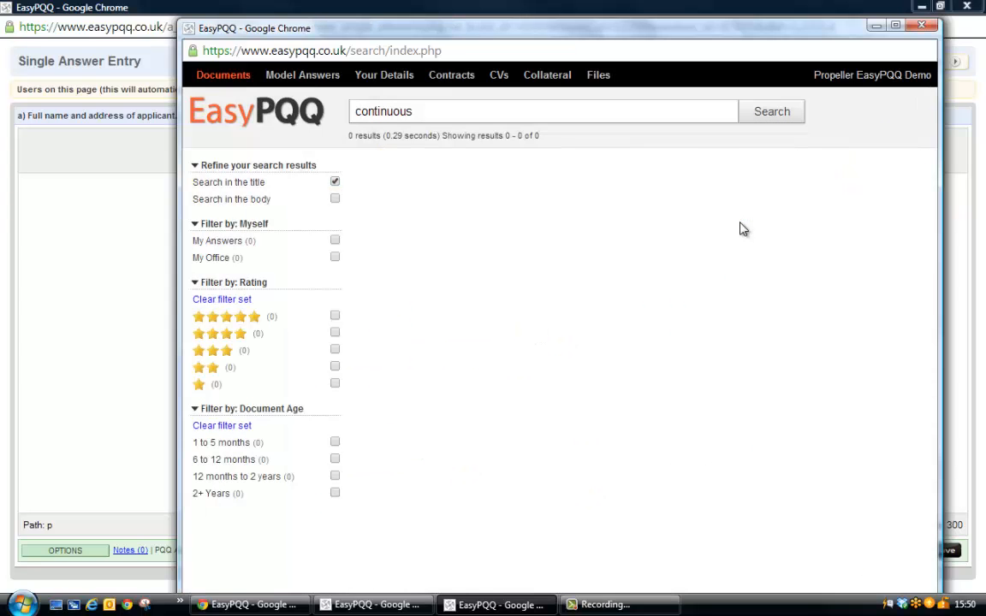
Search the previous answers for "address" and filter the results to the PQQ document class.
left_click_drag(453, 107, 251, 129)
type("ad")
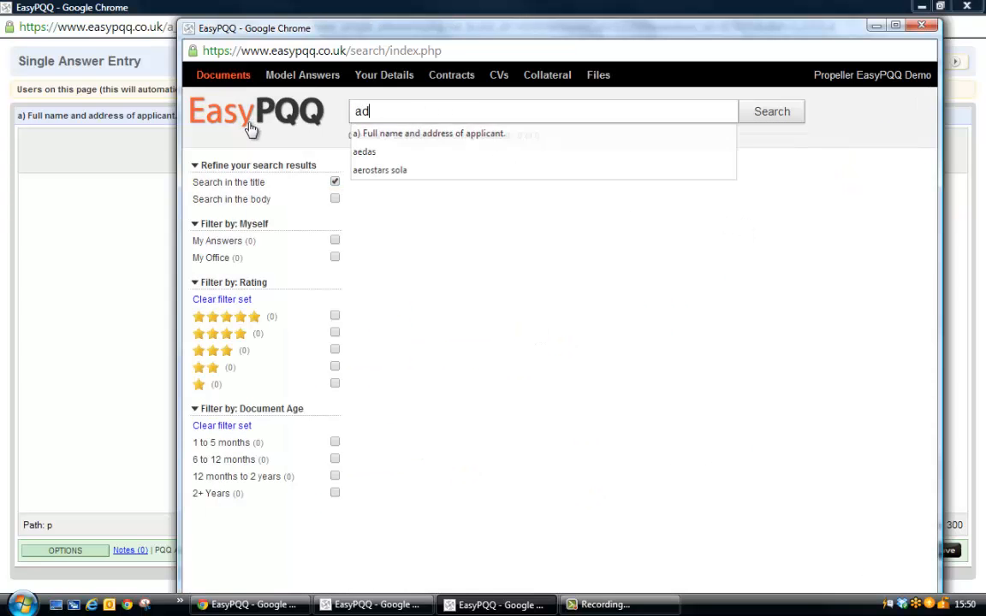
type("dress")
left_click(768, 115)
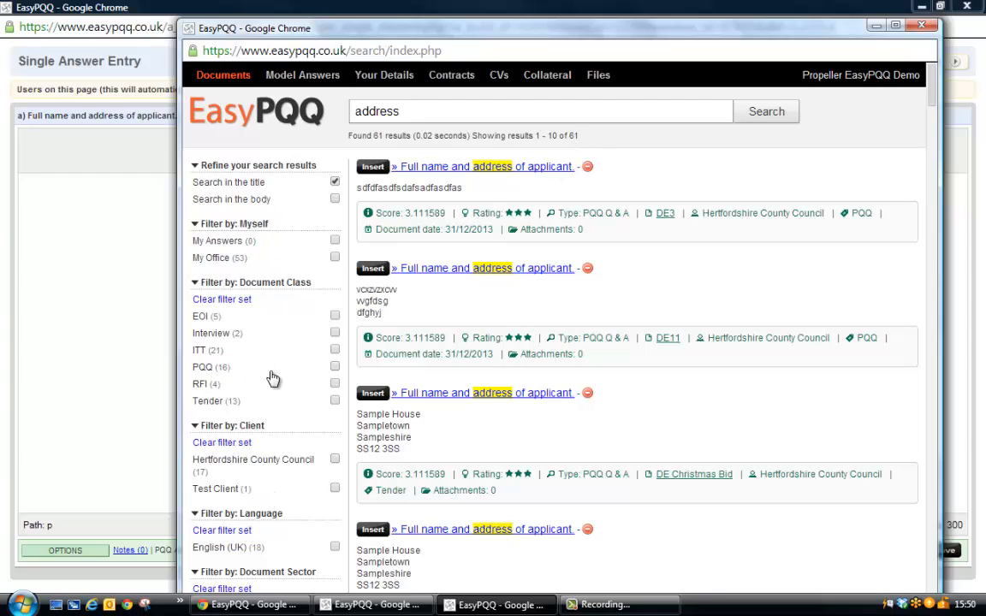
left_click(335, 366)
left_click(751, 112)
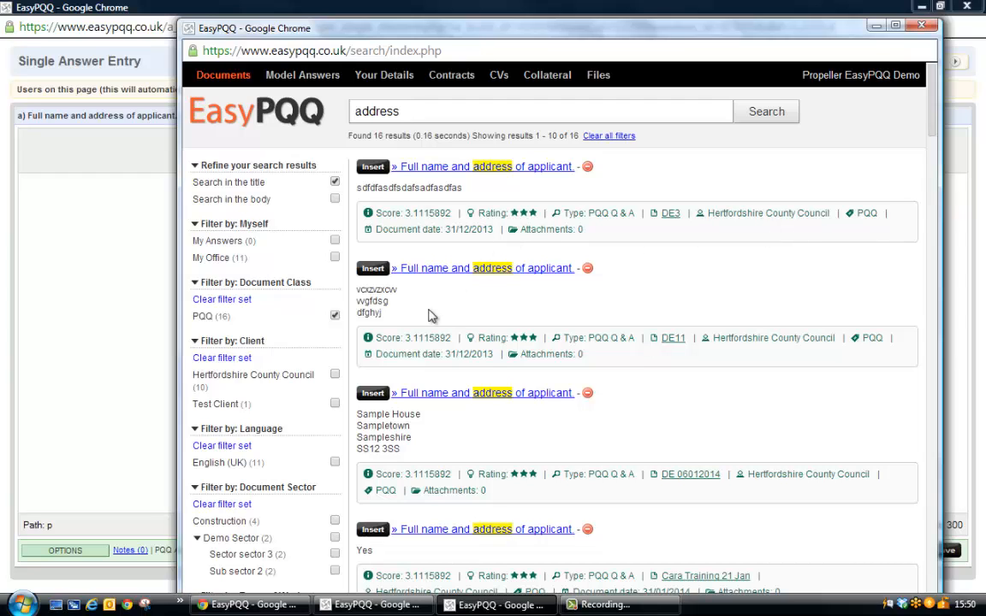
left_click_drag(357, 288, 388, 312)
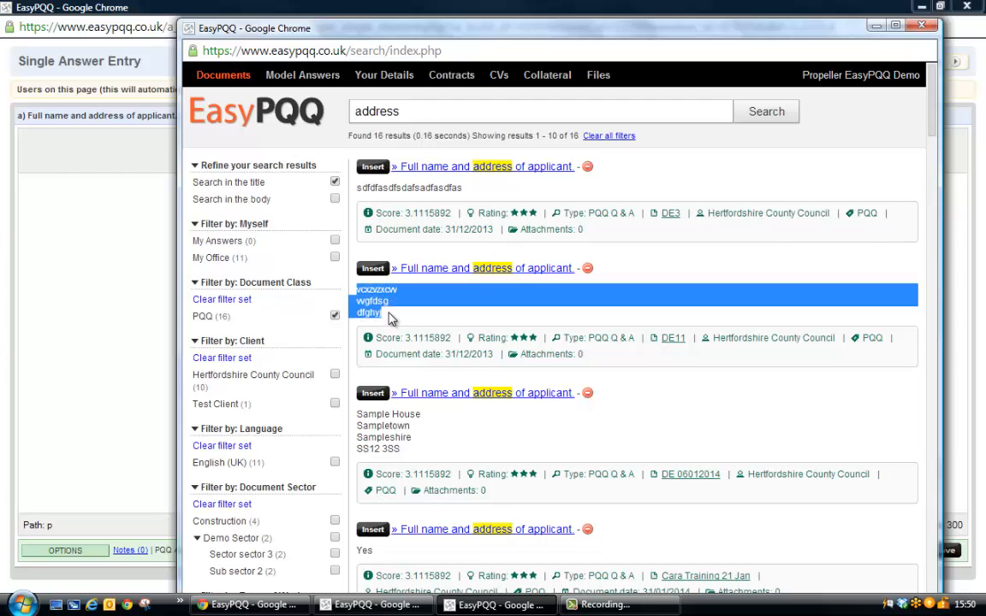
right_click(378, 295)
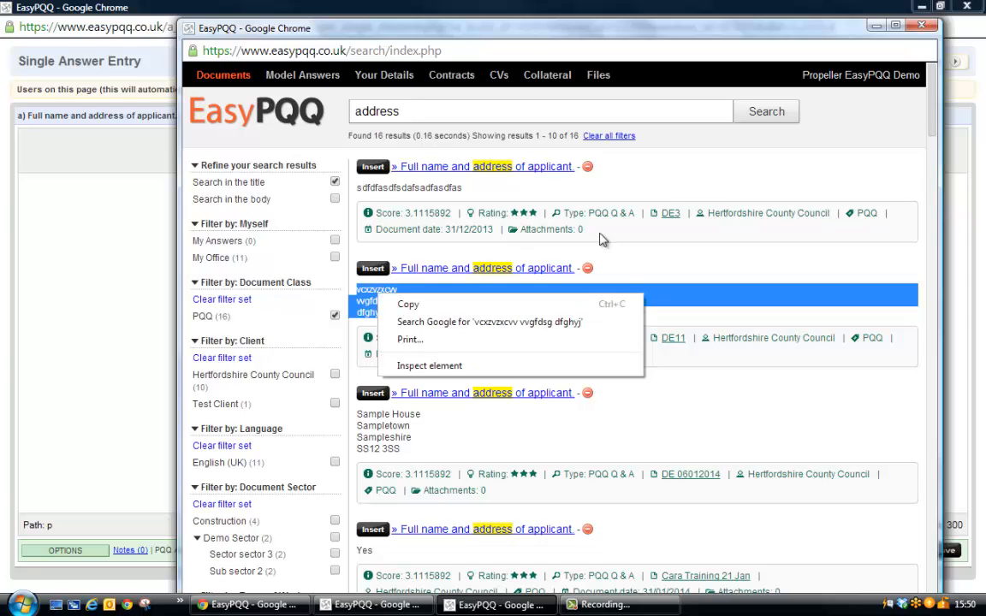
left_click(702, 172)
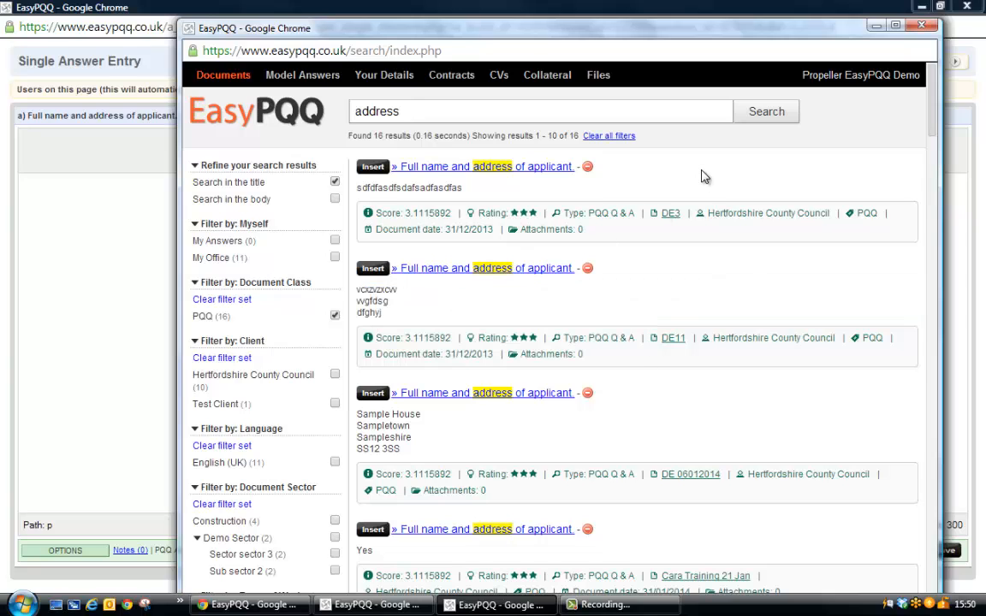
Replace question a) with the first search result's question and answer, and save it with the status Complete.
left_click(373, 168)
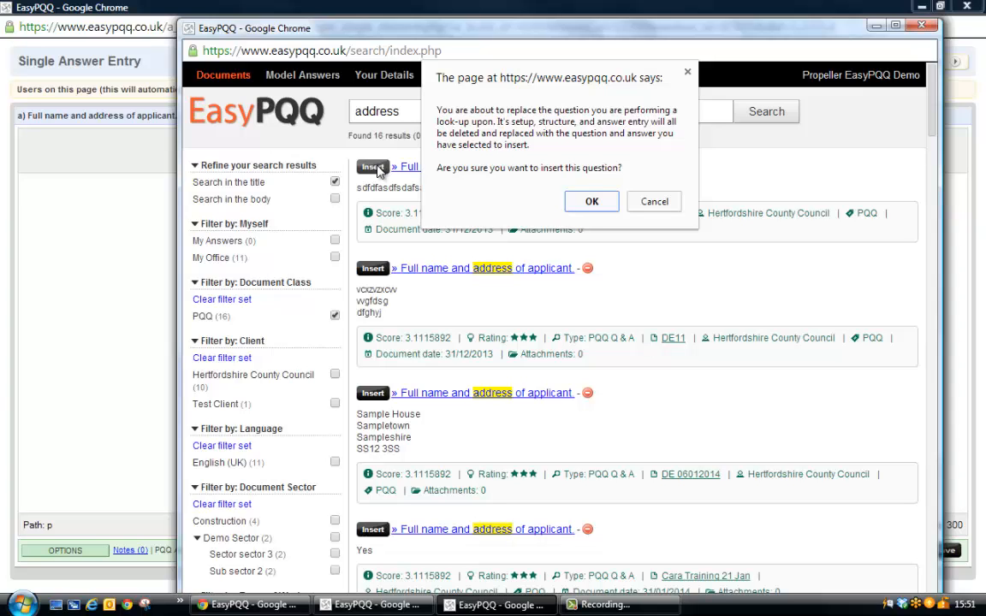
left_click(590, 202)
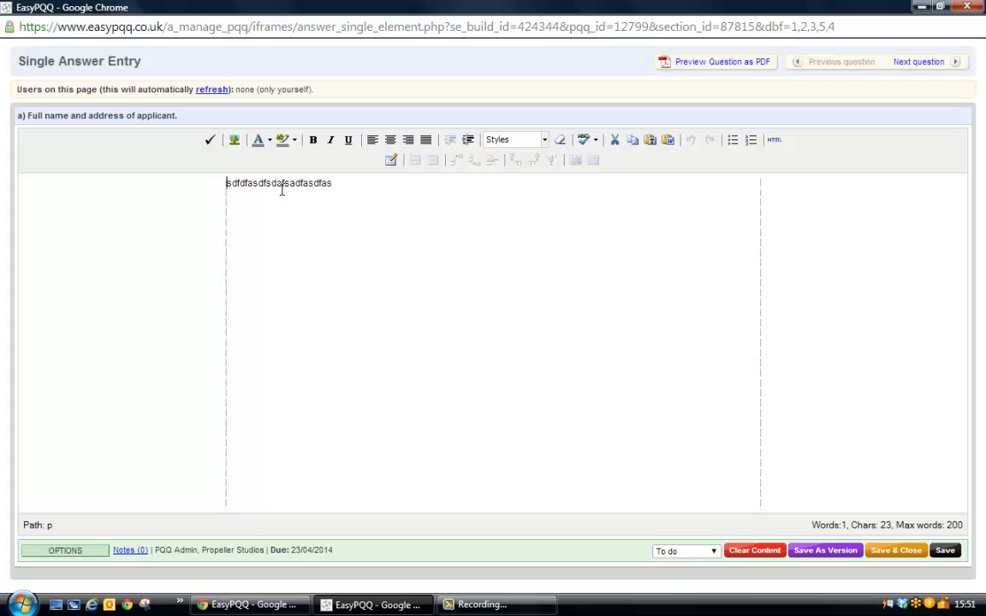
left_click(714, 552)
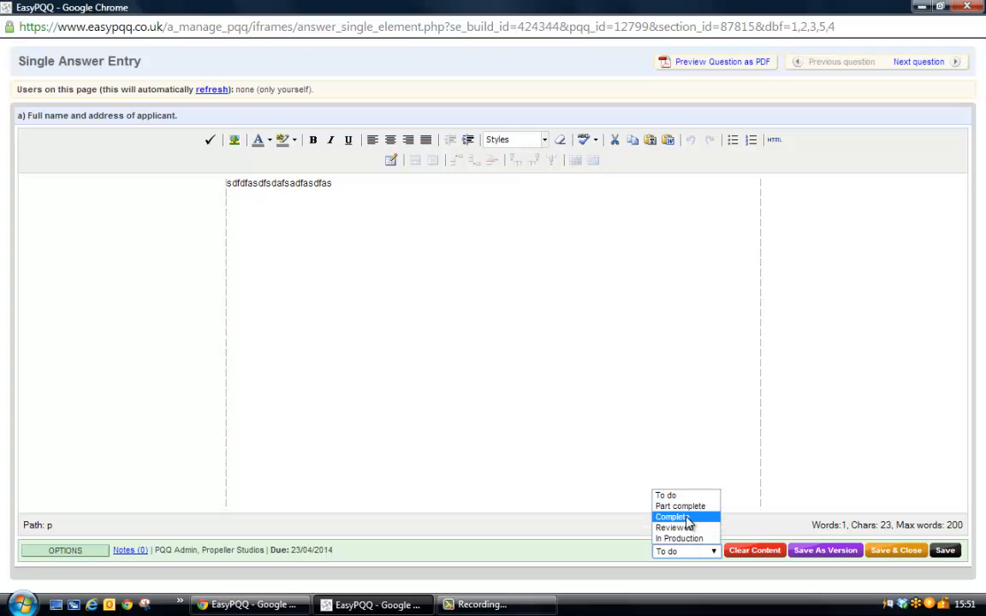
left_click(687, 517)
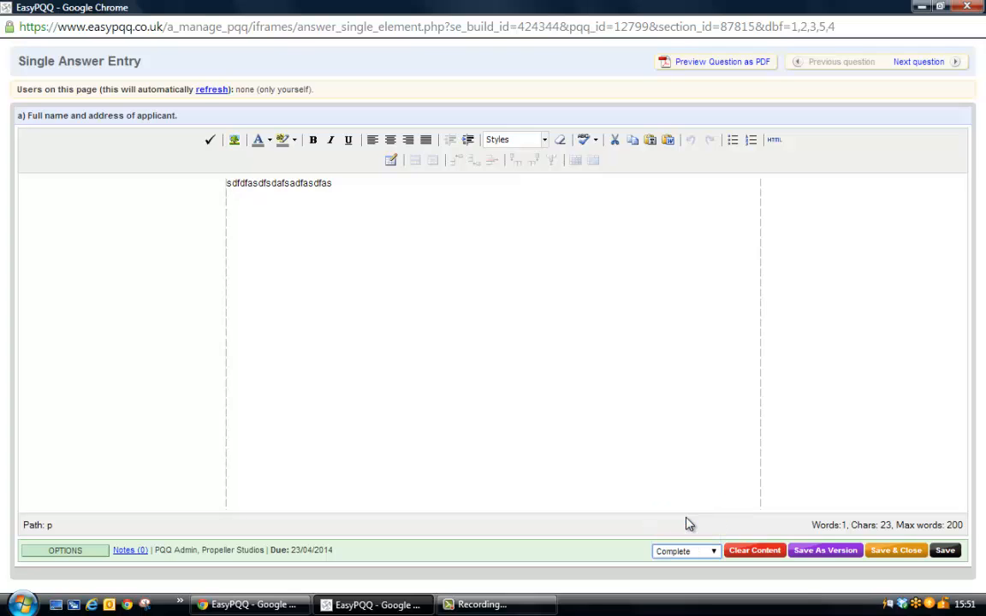
left_click(886, 554)
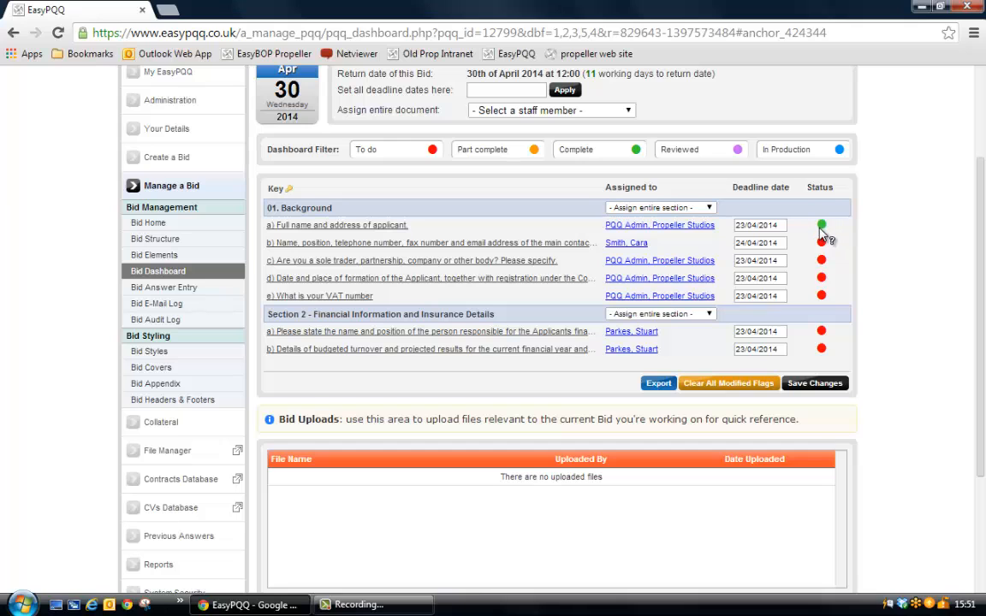
Open Background question b) about the main contact for answering and look up matching previous questions.
left_click(449, 244)
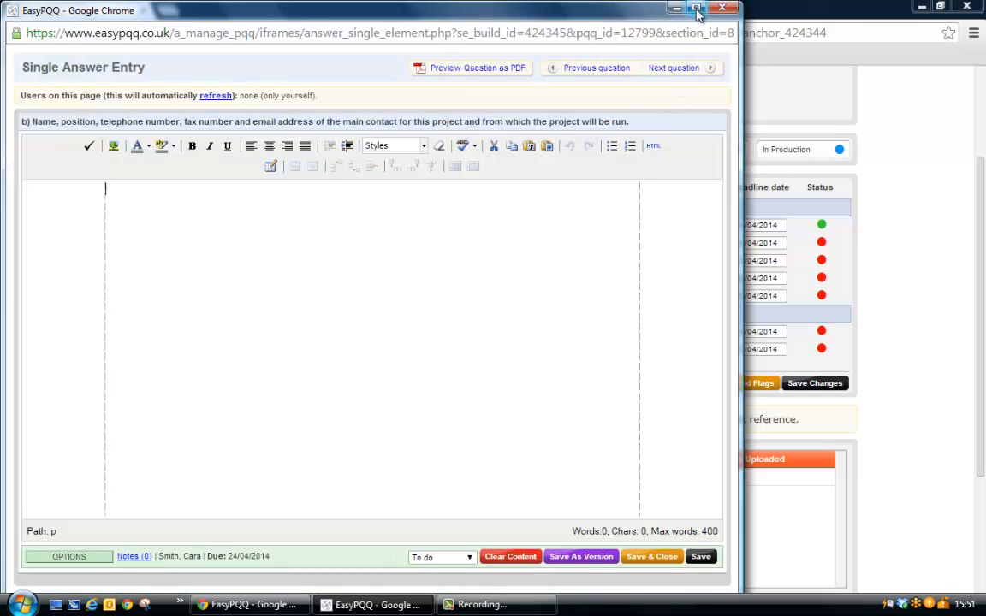
left_click(696, 9)
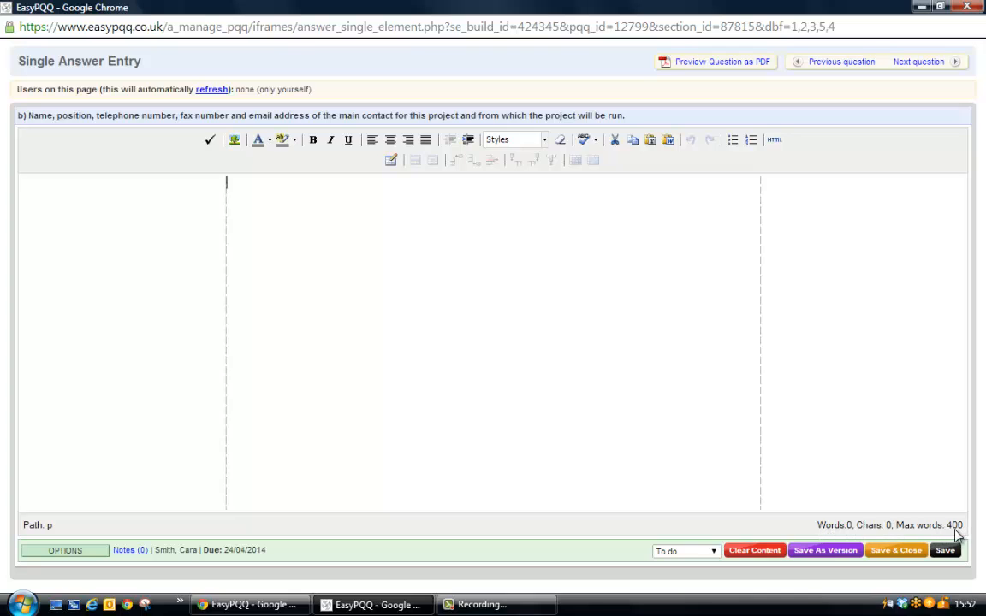
left_click(65, 552)
left_click(72, 531)
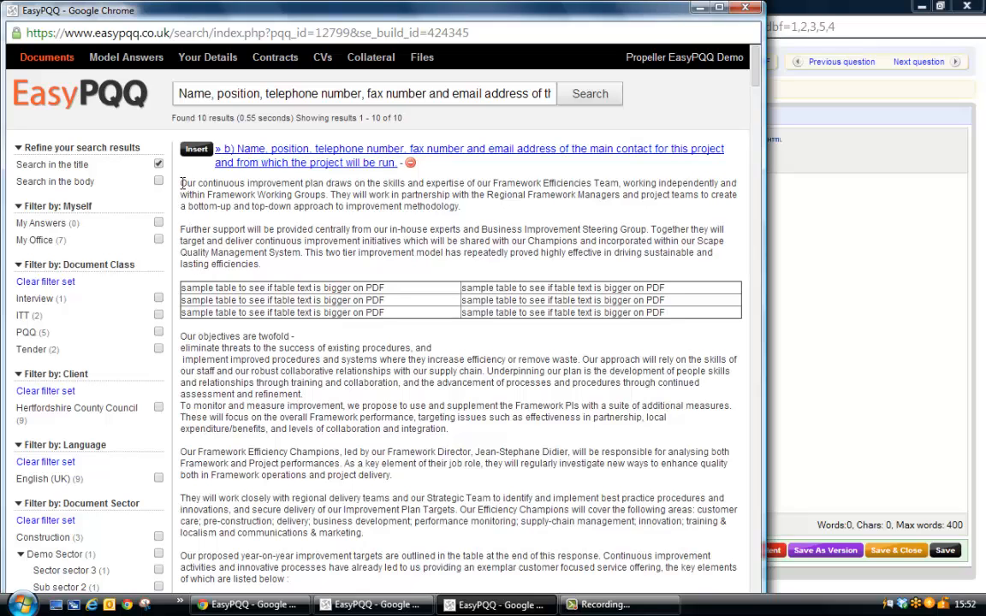
Read through the first look-up result's answer for question b), from the continuous improvement plan to Evidence of our Successes.
left_click_drag(184, 183, 244, 260)
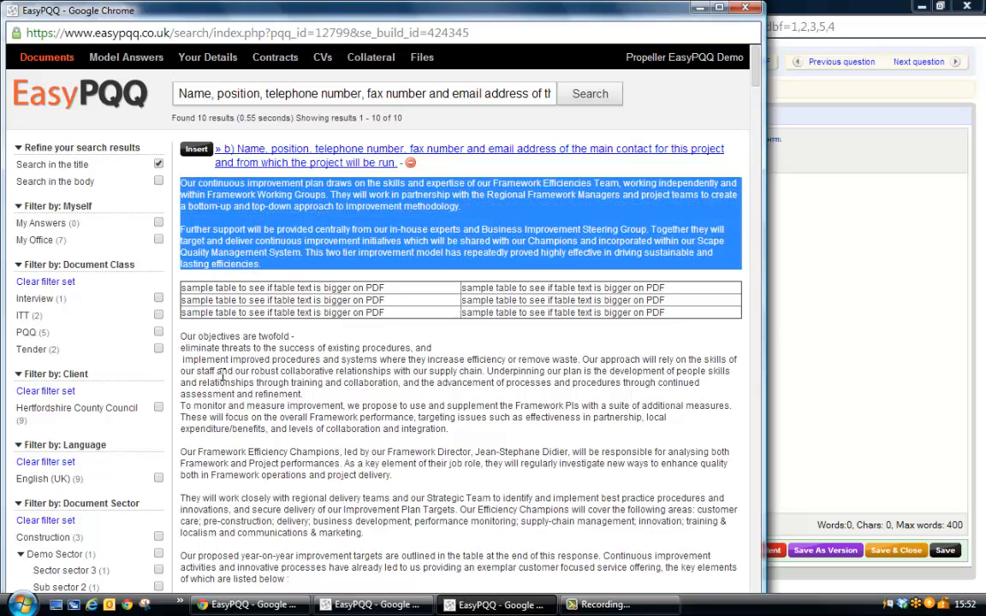
left_click(183, 335)
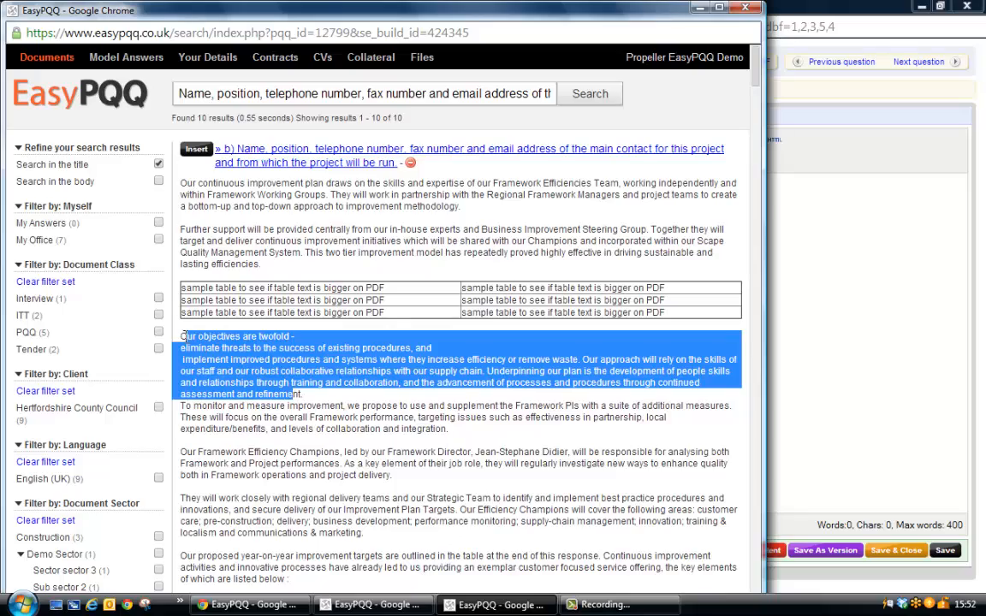
left_click_drag(180, 335, 338, 406)
scroll(338, 404, "down", 10)
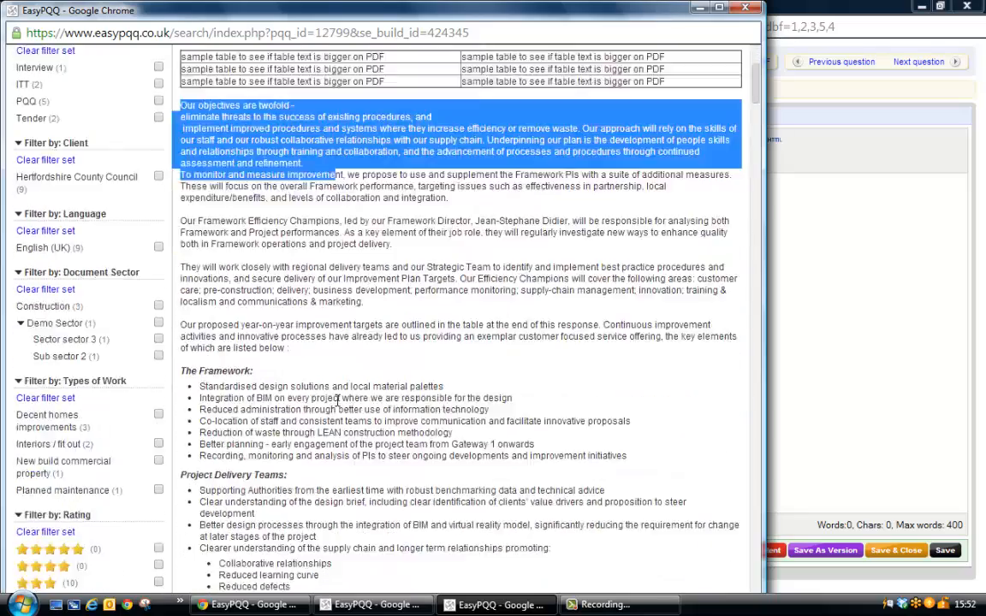
scroll(336, 399, "down", 2)
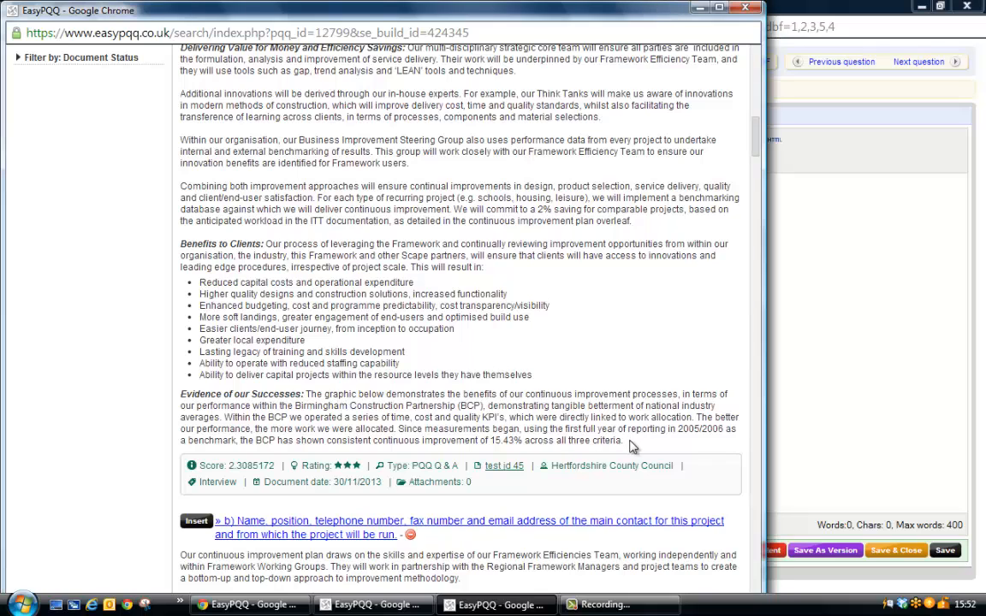
Copy the first look-up result's full answer text, from "Our objectives are twofold" to Evidence of our Successes, into question b)'s empty answer.
left_click(631, 445, "shift")
right_click(396, 315)
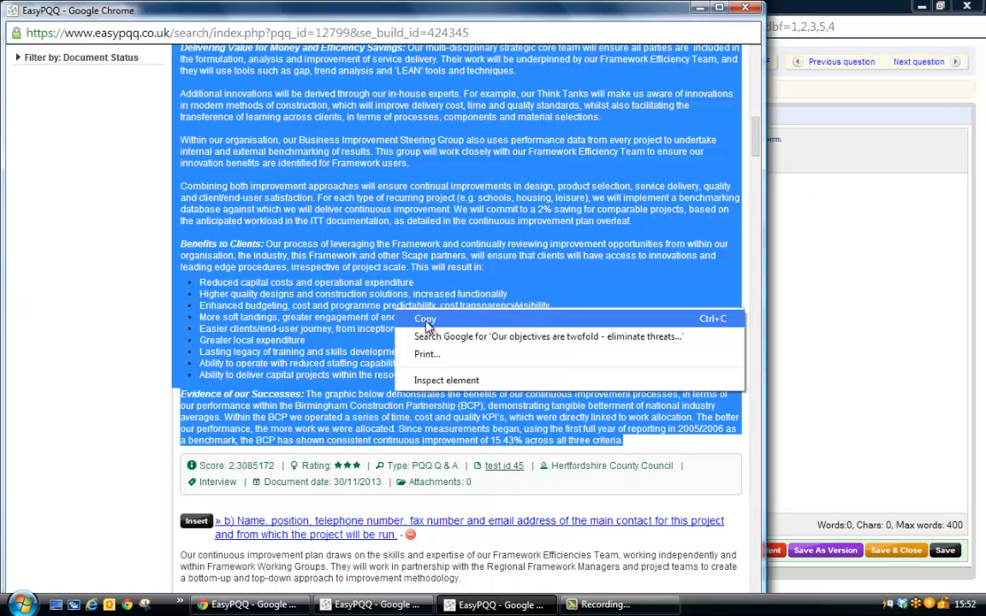
left_click(426, 322)
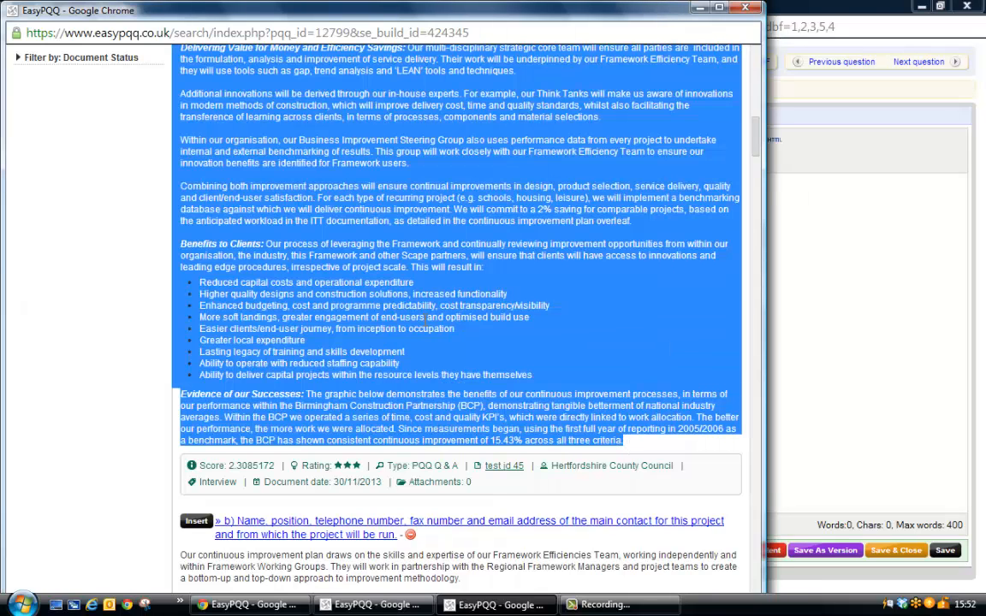
left_click(745, 8)
right_click(275, 230)
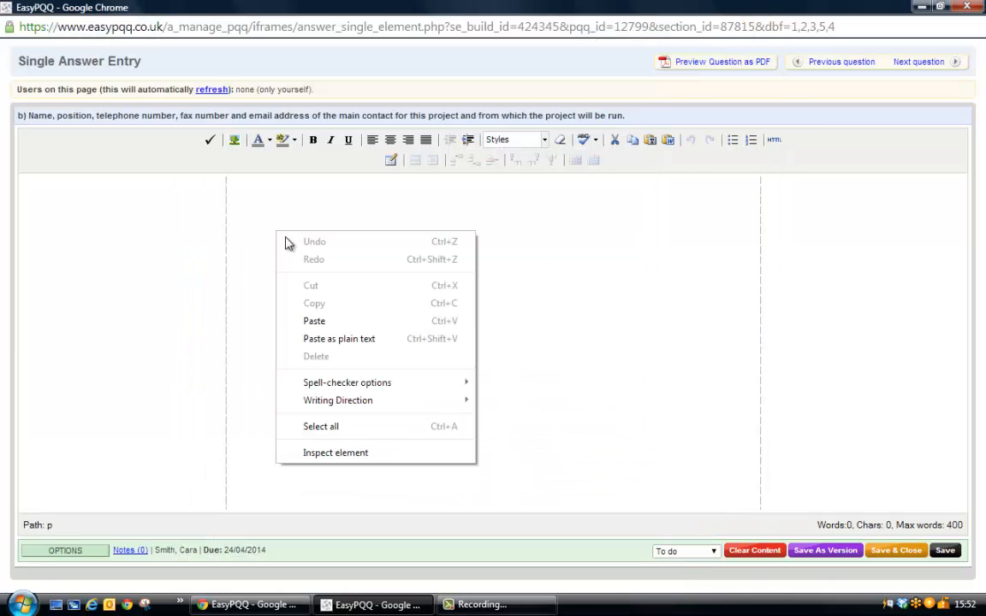
left_click(313, 322)
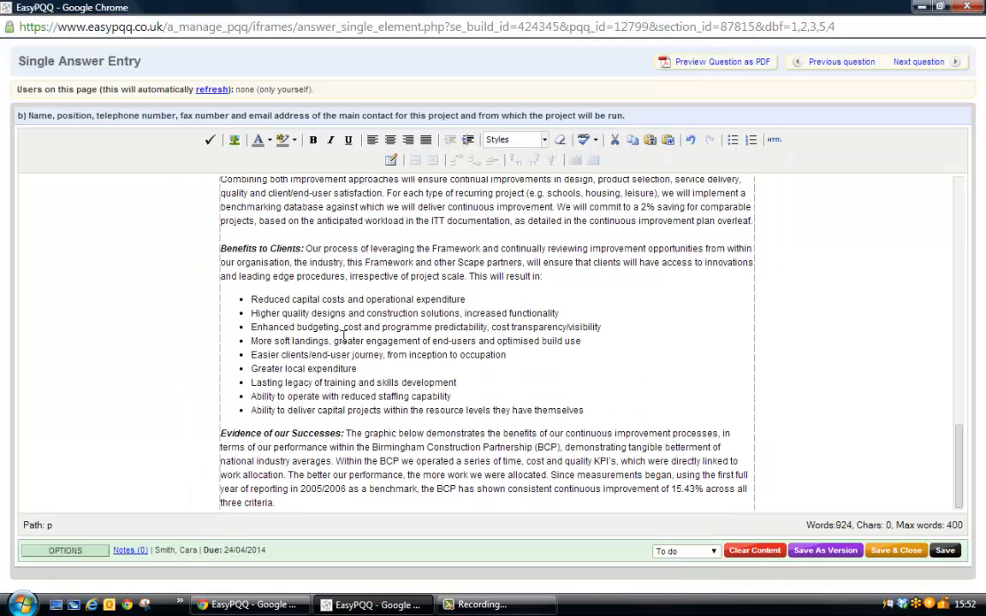
scroll(344, 334, "up", 15)
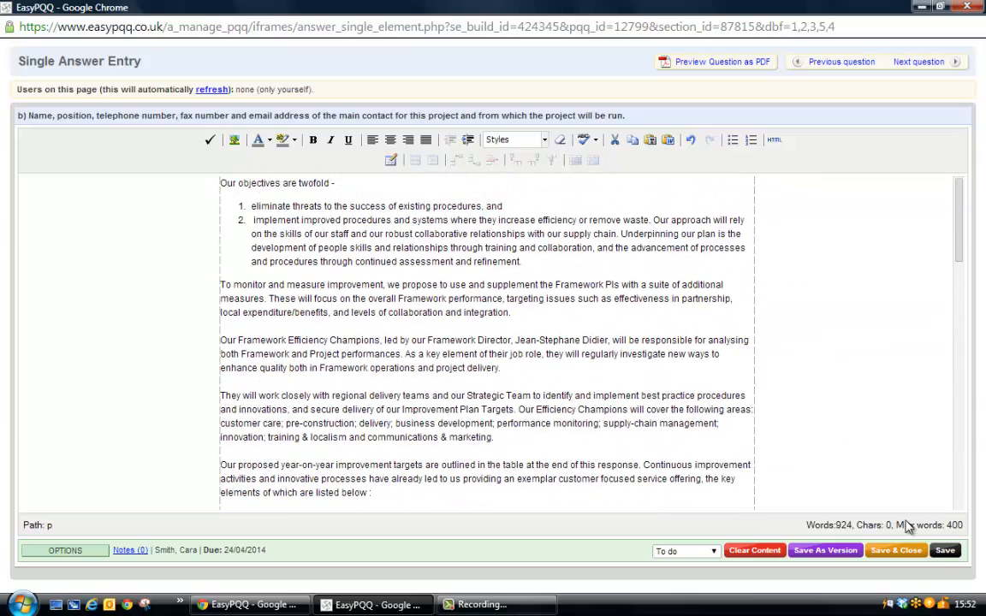
Save question b)'s answer and store it as a new version.
left_click(944, 550)
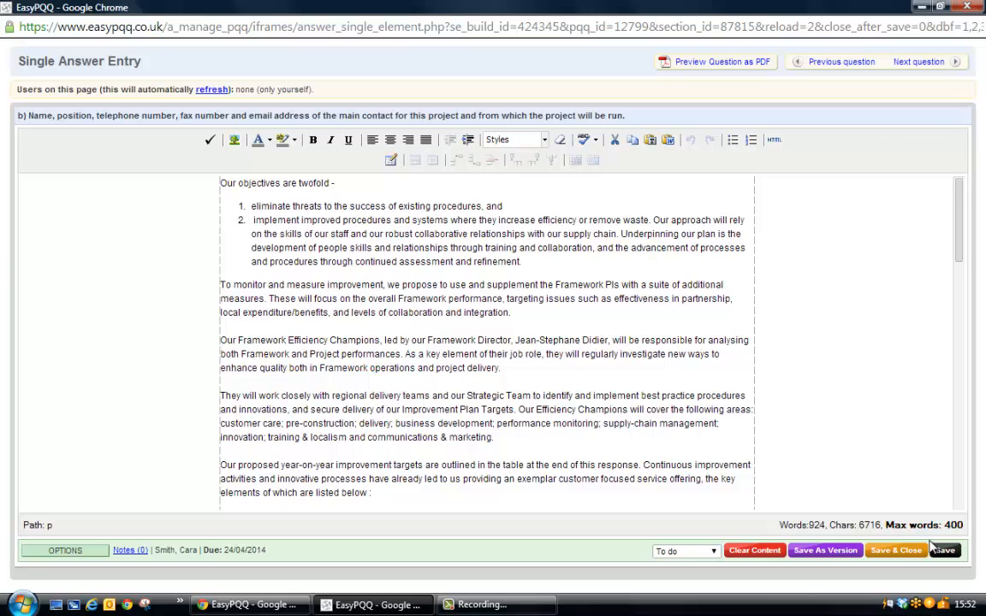
left_click(828, 551)
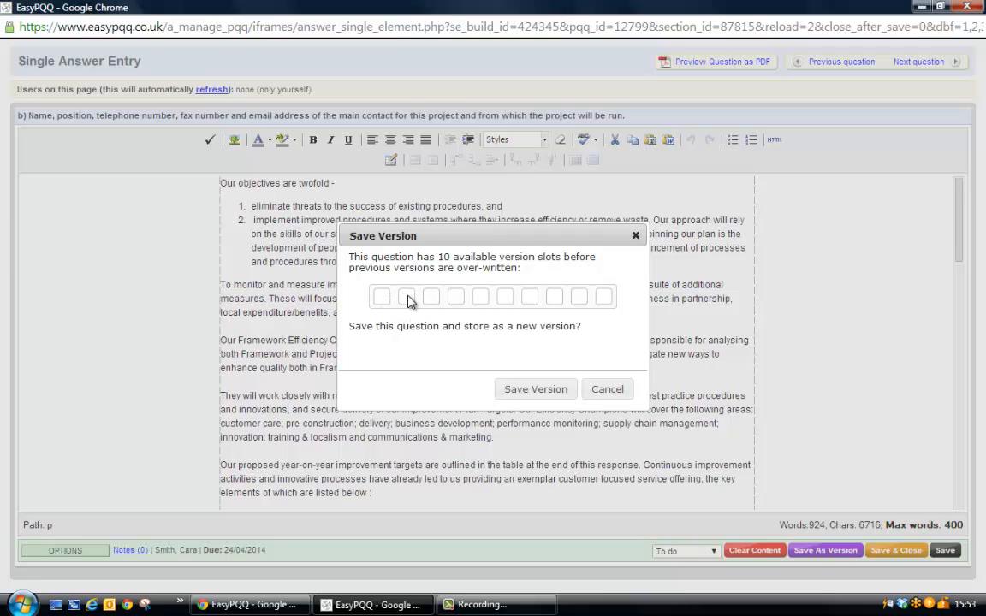
left_click(523, 396)
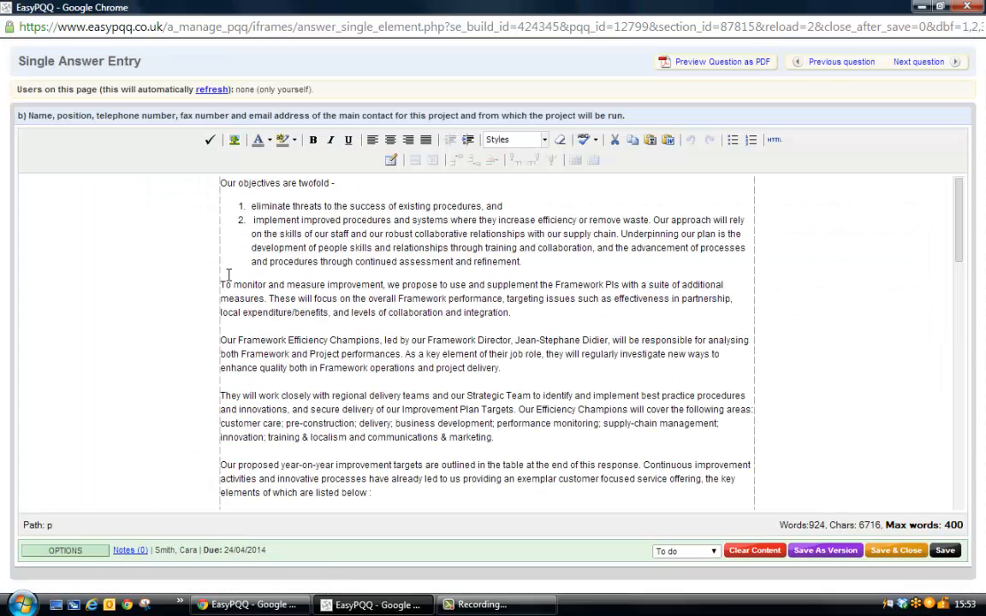
Colour the opening line "Our objectives are twofold -" red and store the answer as another version.
left_click_drag(271, 183, 334, 185)
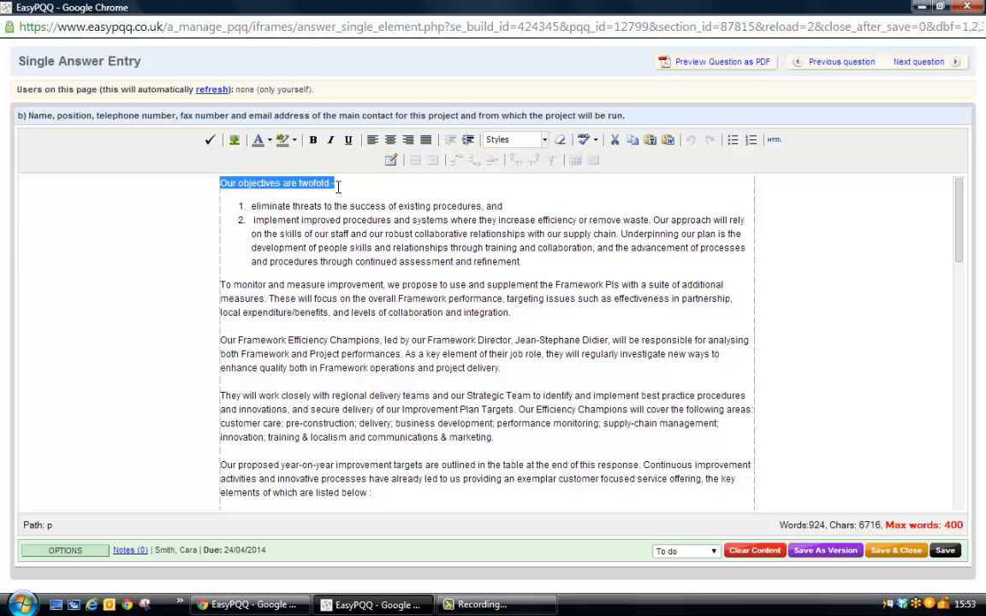
left_click(261, 140)
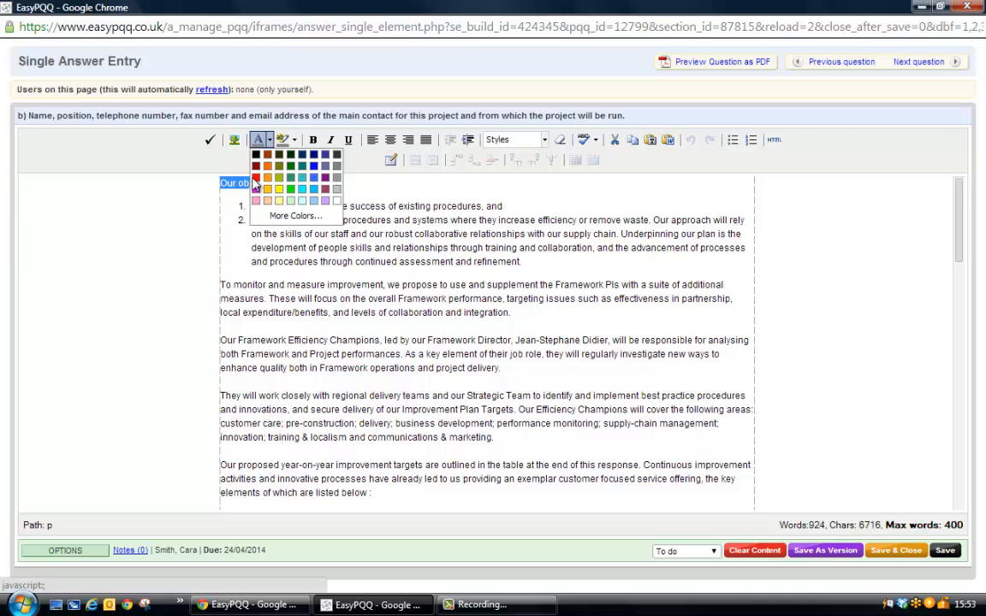
left_click(256, 178)
left_click(319, 284)
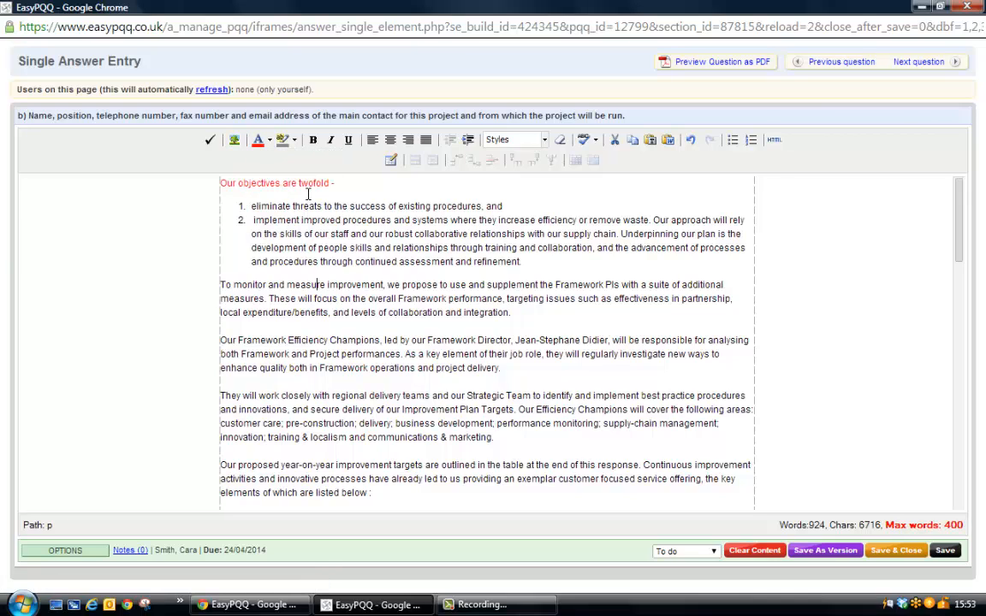
left_click(824, 550)
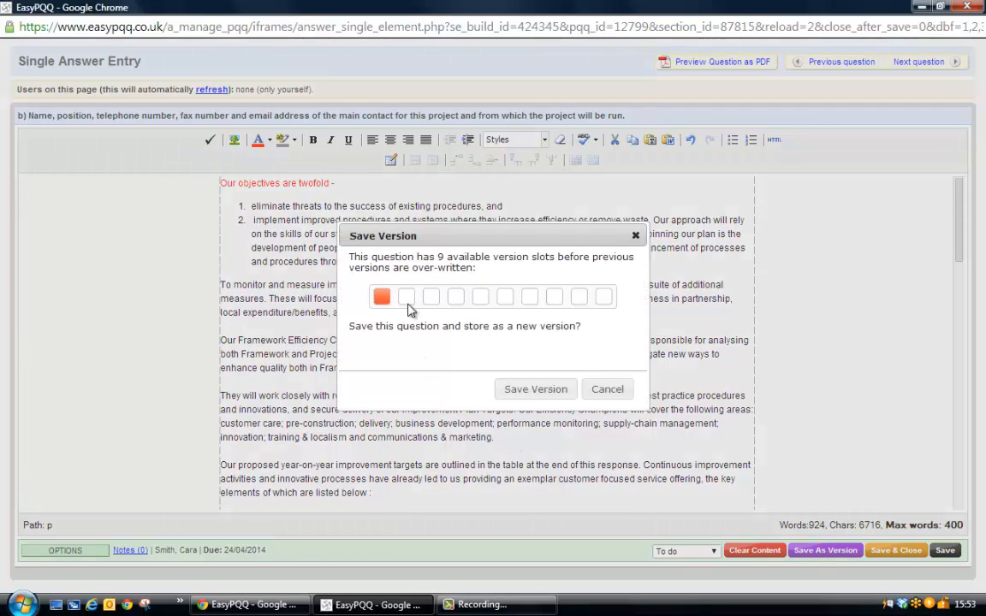
left_click(534, 390)
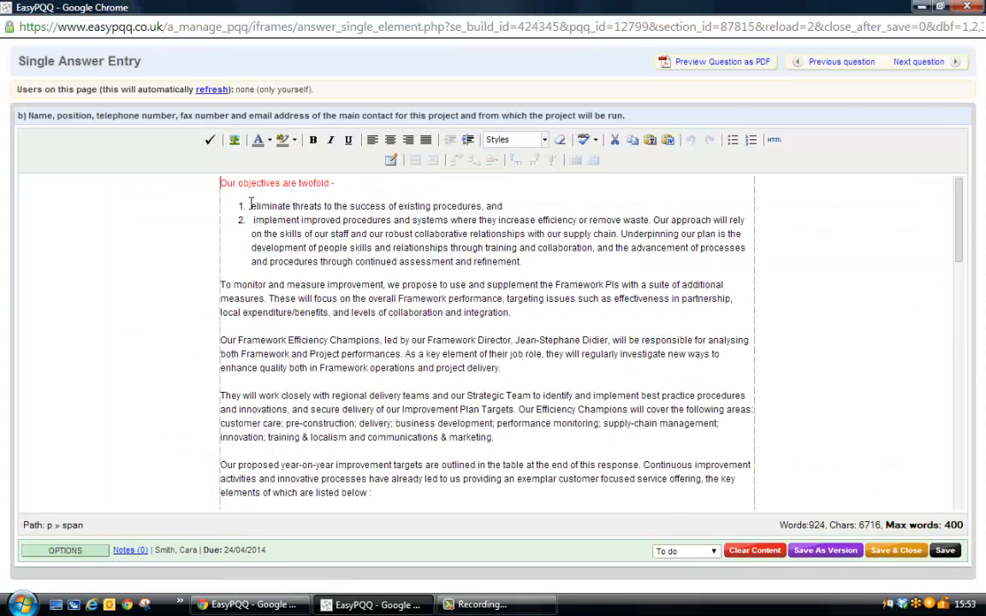
Highlight the two numbered objectives in yellow and store the answer as another version.
left_click_drag(251, 206, 530, 263)
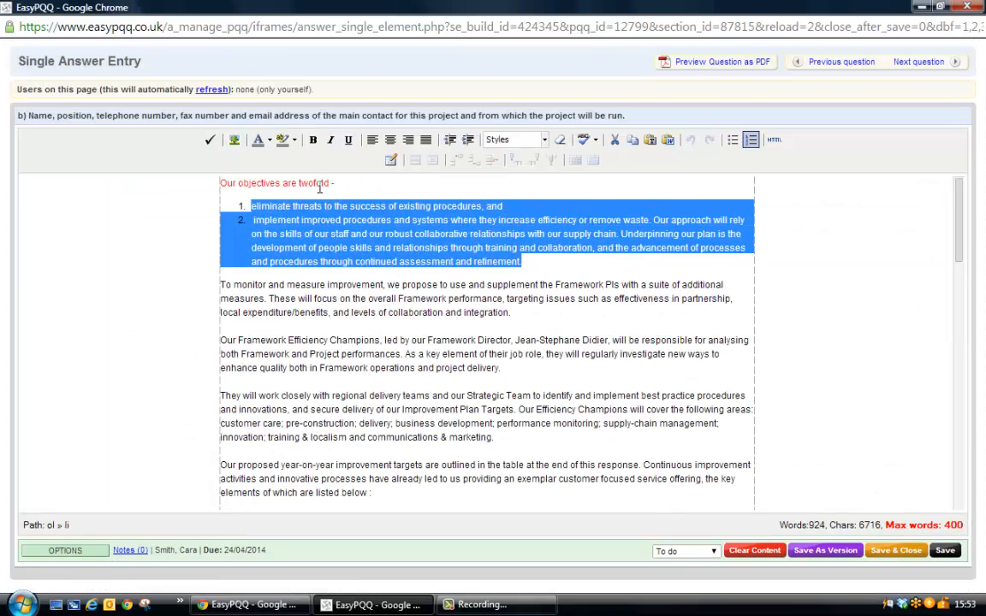
left_click(293, 140)
left_click(303, 193)
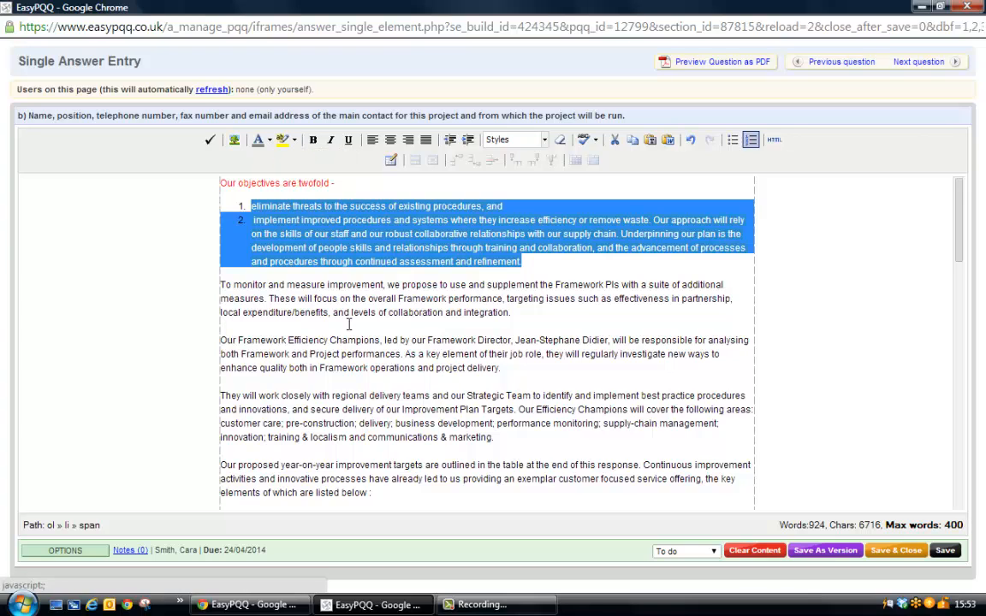
left_click(286, 325)
left_click(819, 554)
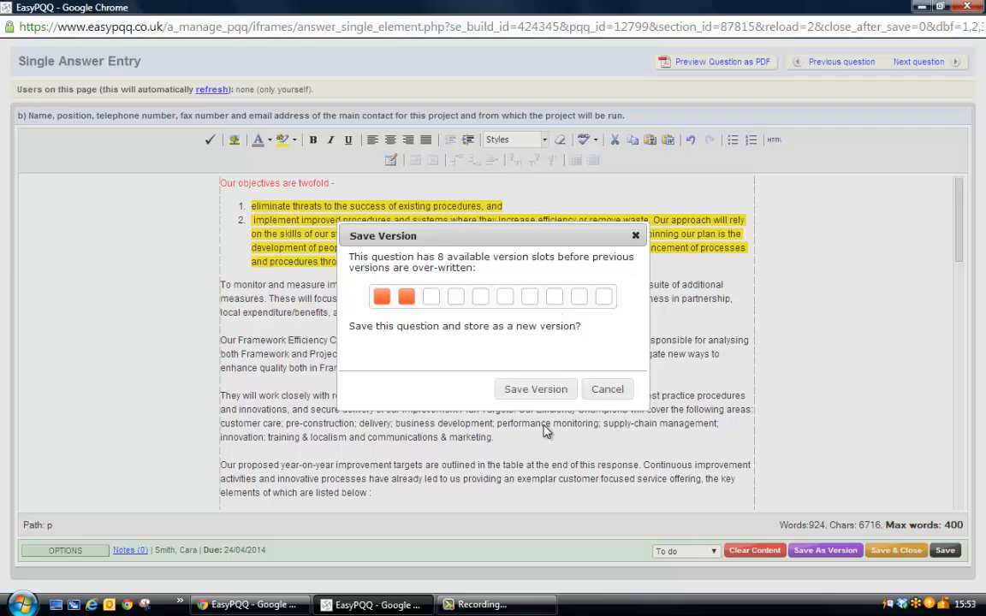
left_click(552, 391)
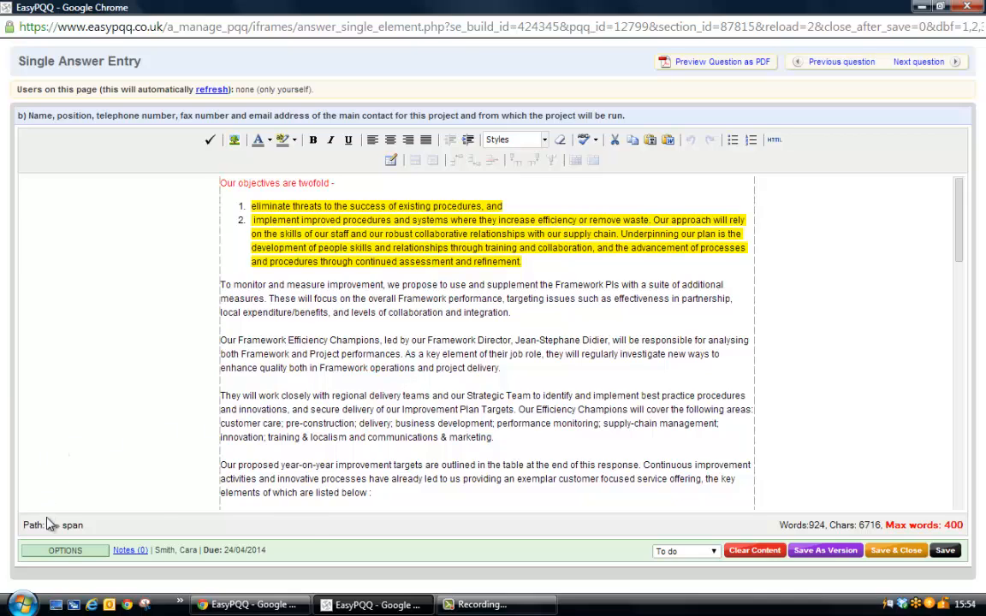
Preview each stored version of question b) and replace the current answer with the oldest one, dated 15/04/2014 15:52:52.
left_click(63, 554)
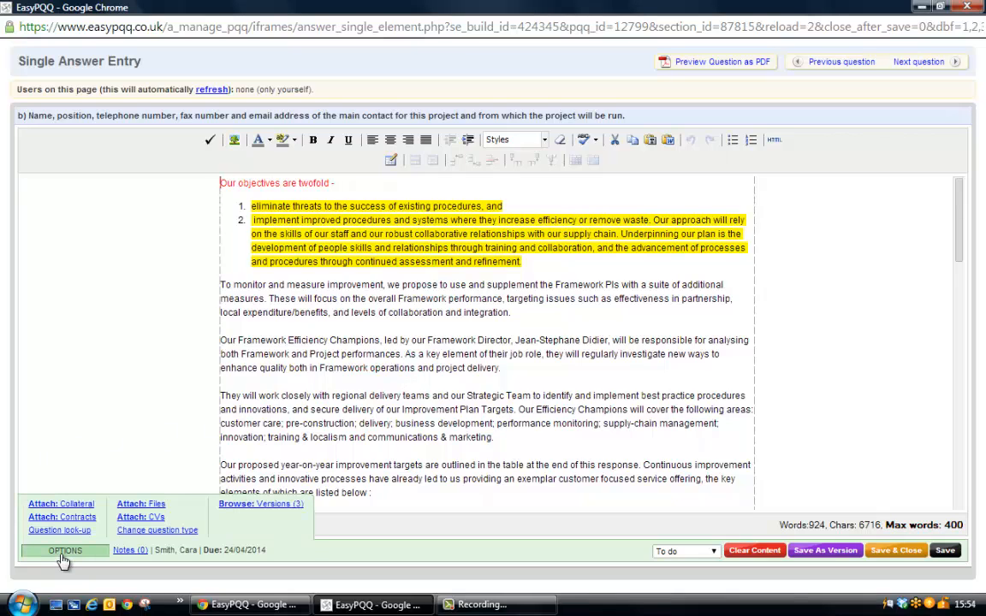
left_click(287, 505)
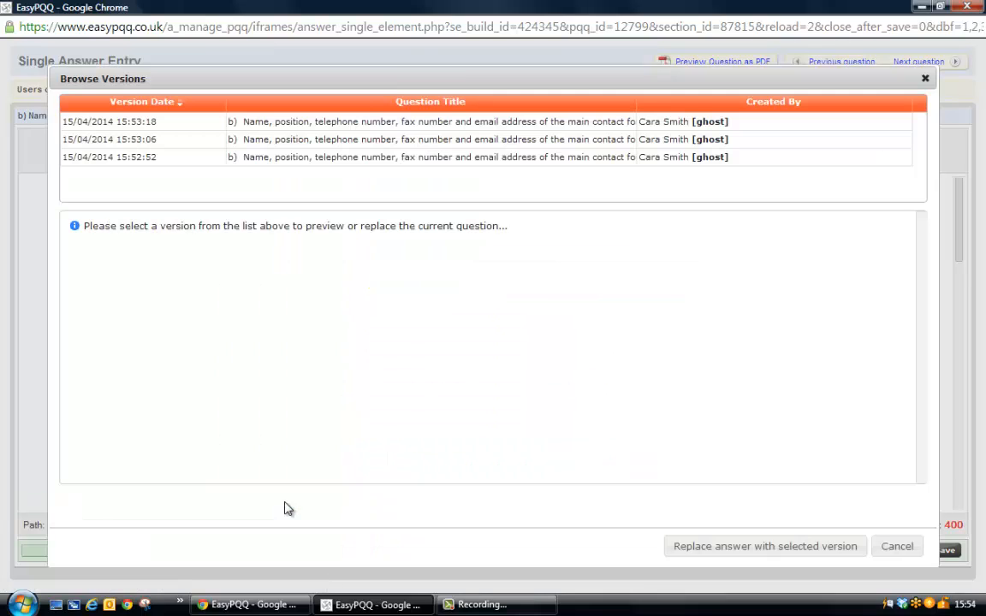
left_click(154, 124)
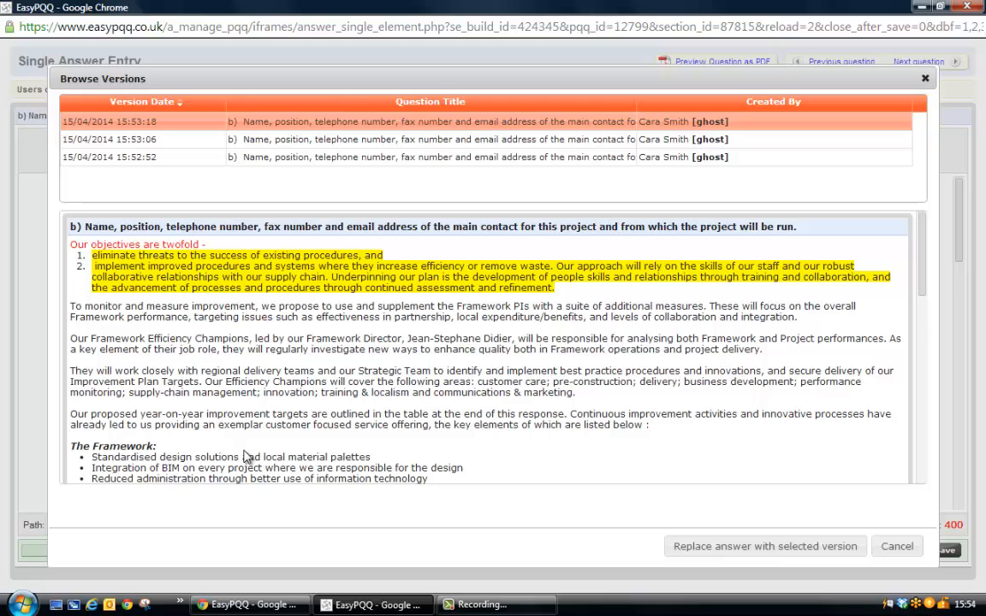
left_click(143, 141)
left_click(144, 160)
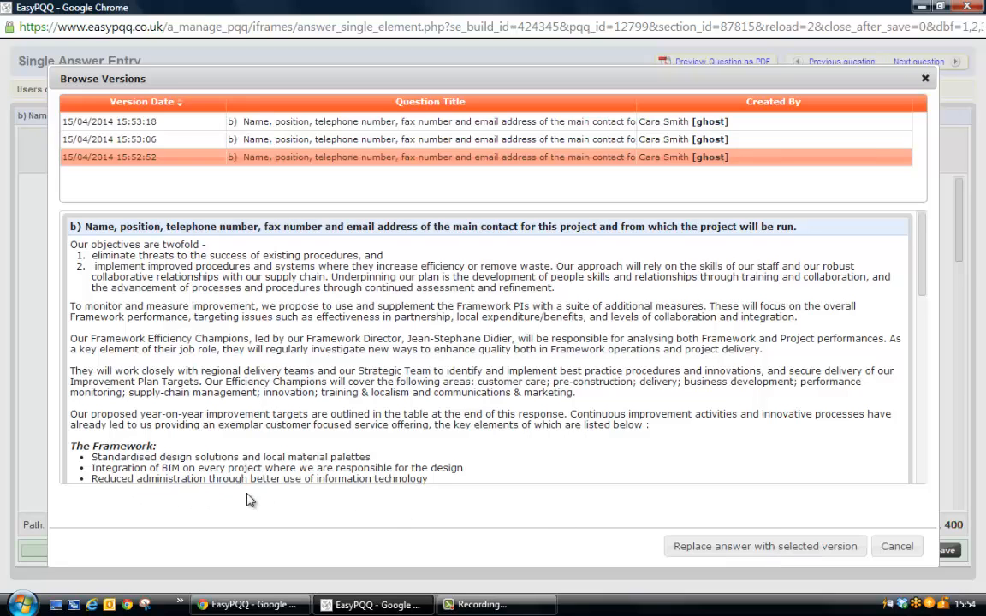
left_click(753, 552)
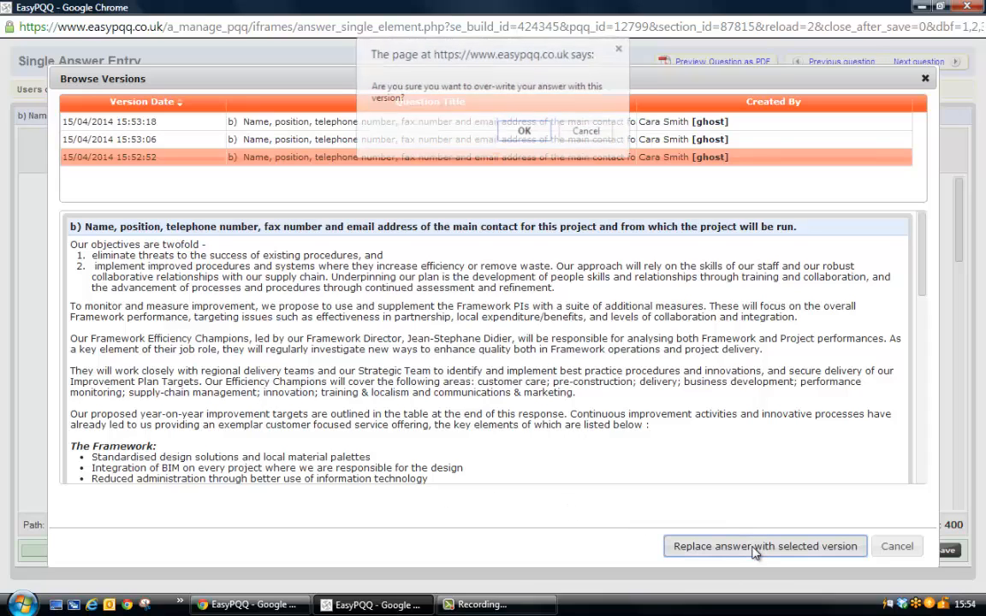
left_click(522, 130)
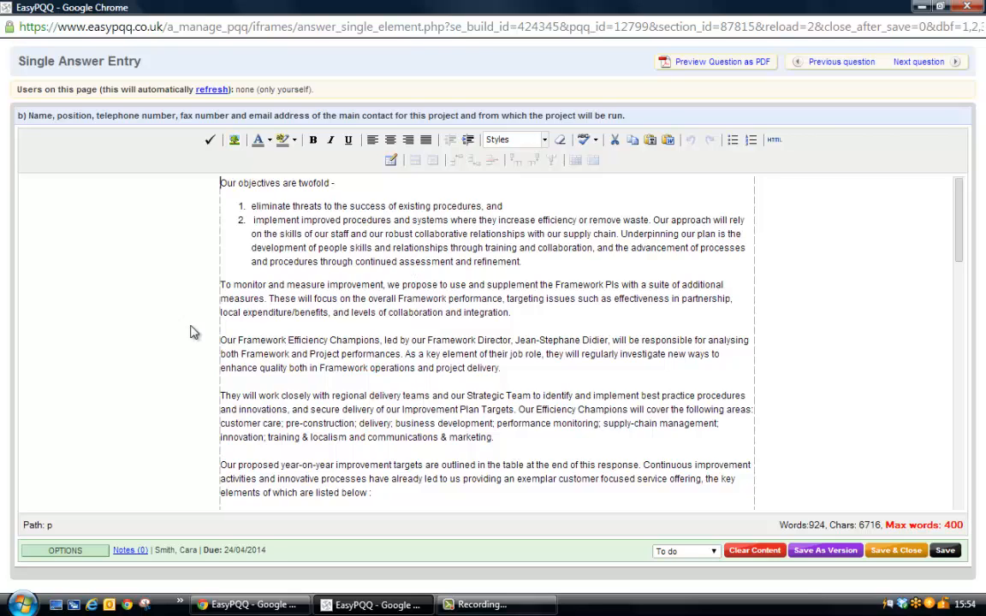
Attach the collateral items Environmental accreditation ISO 14001 and Demo Collateral Item to question b), and check the added collateral list.
left_click(86, 554)
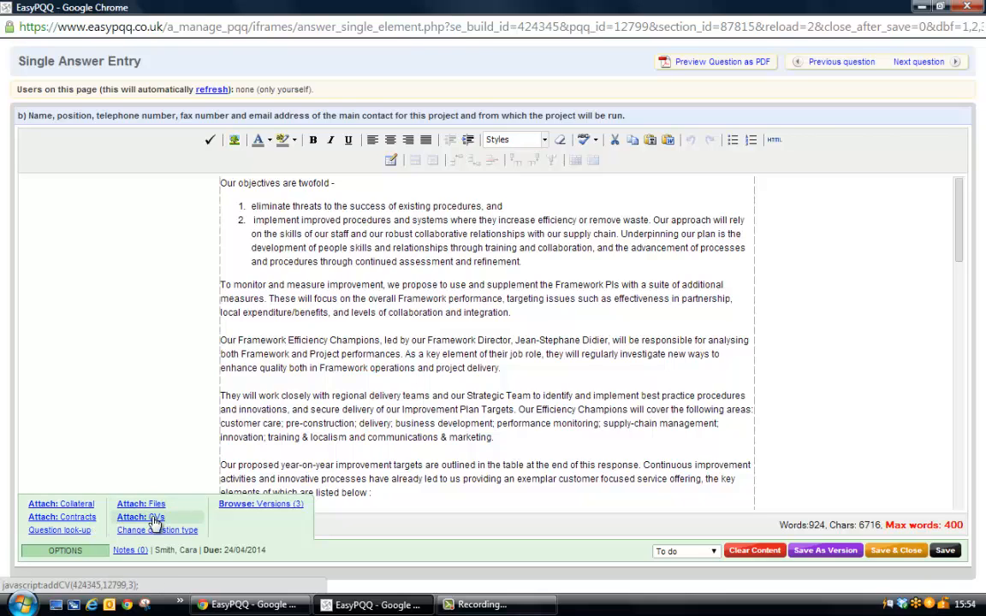
left_click(72, 507)
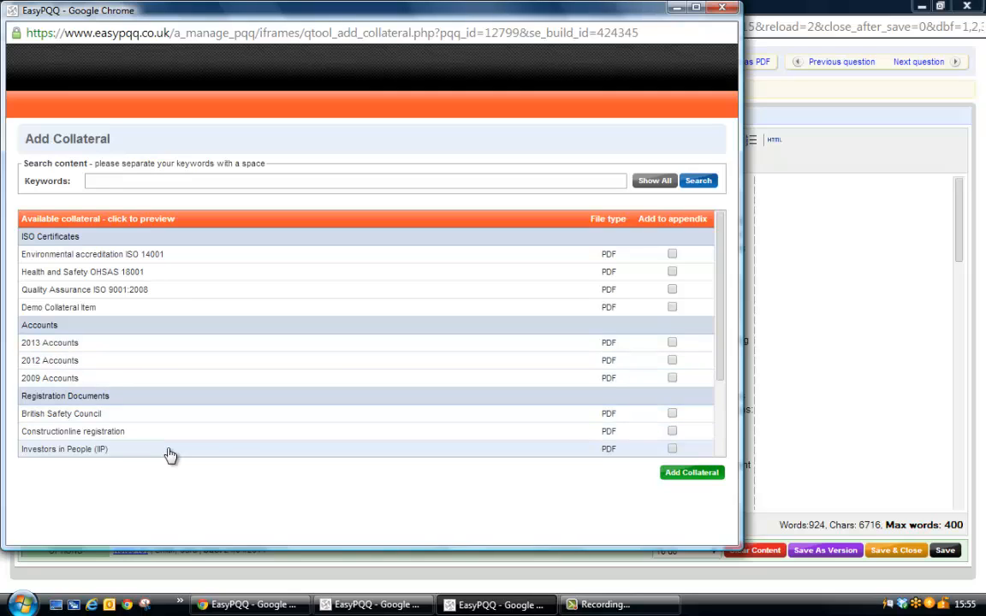
left_click(674, 308)
left_click(672, 255)
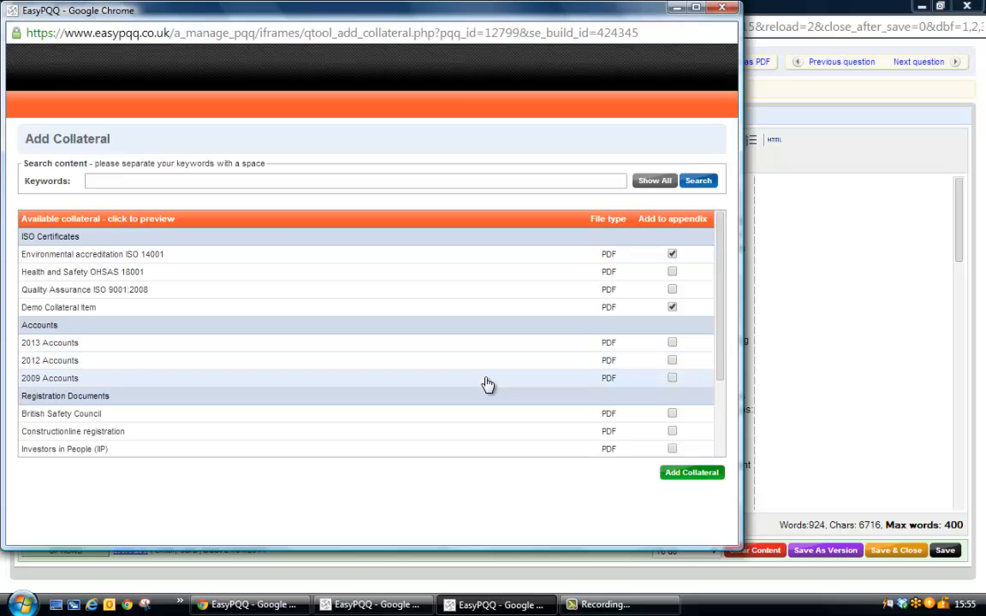
left_click(707, 476)
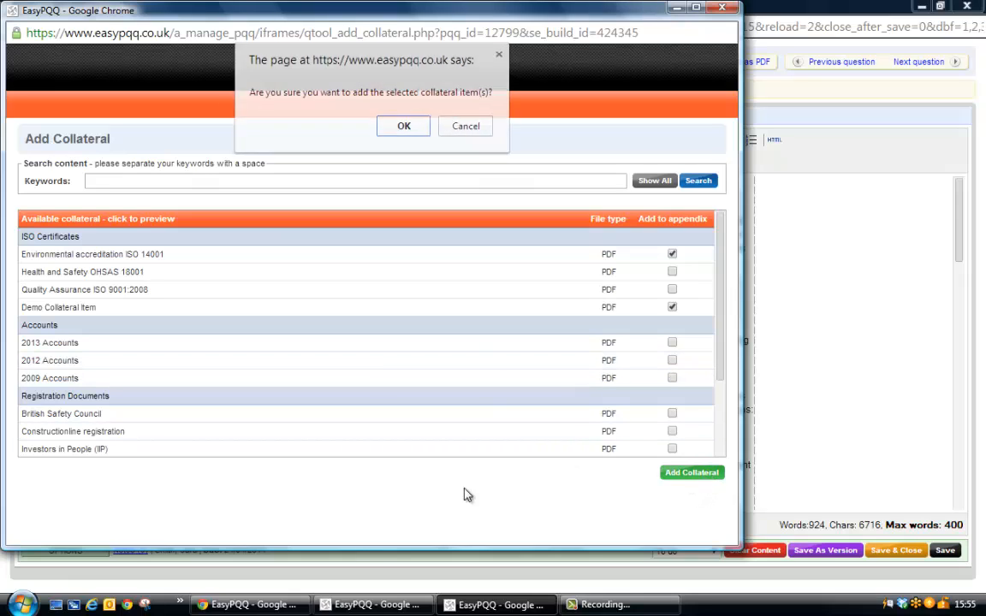
left_click(404, 126)
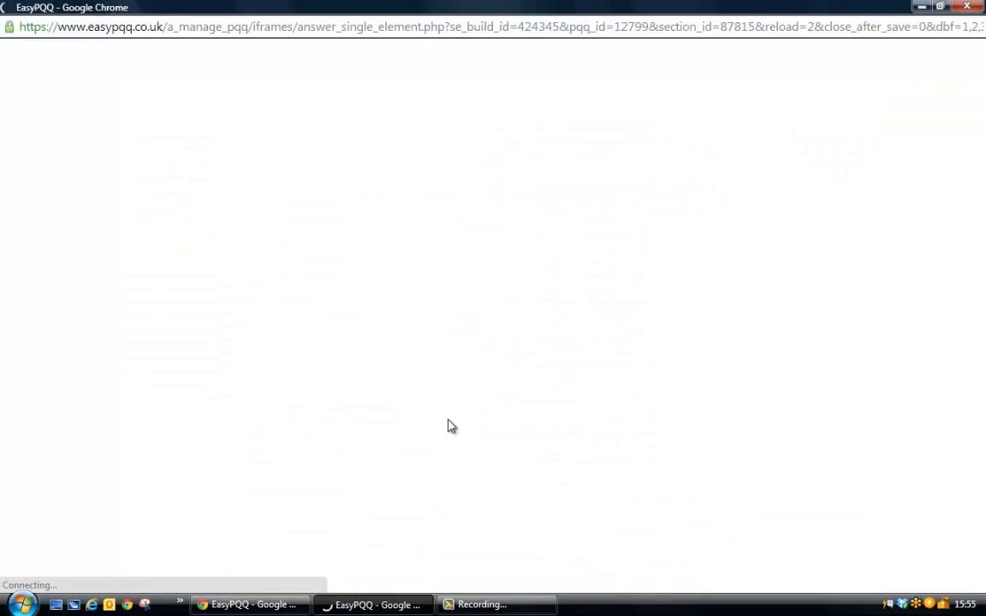
scroll(394, 377, "down", 10)
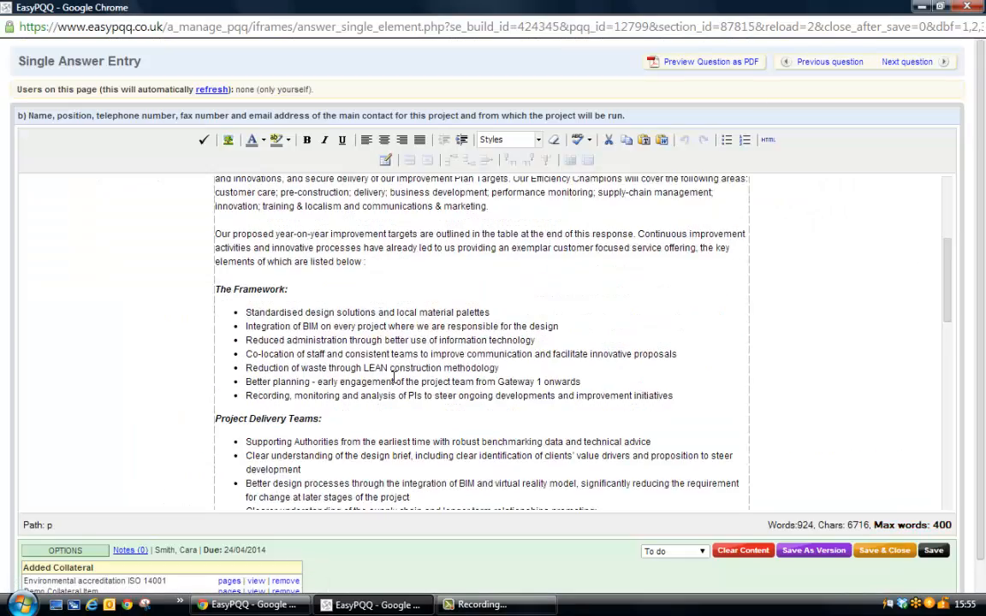
scroll(393, 377, "down", 6)
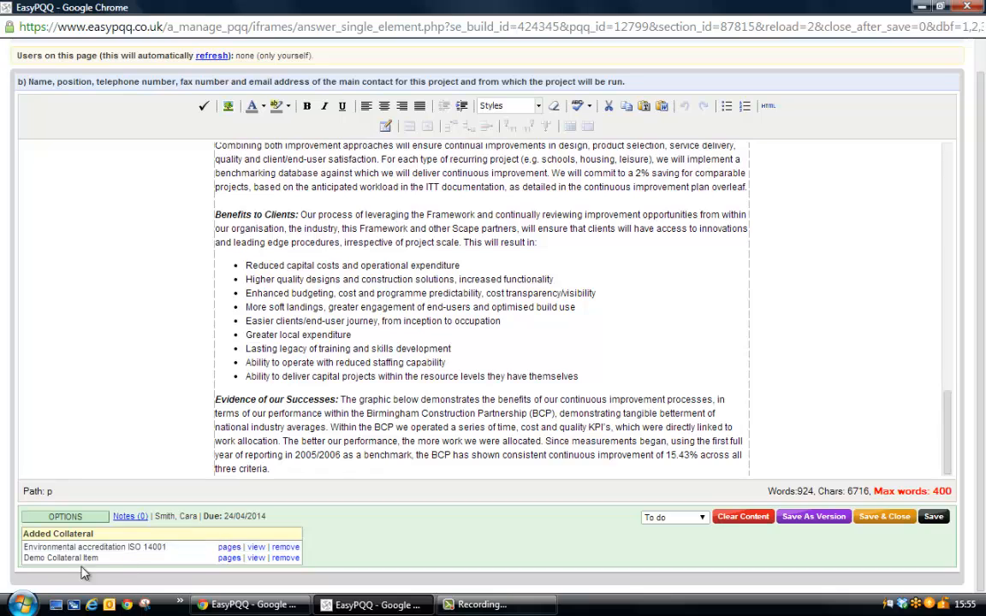
left_click_drag(92, 557, 92, 568)
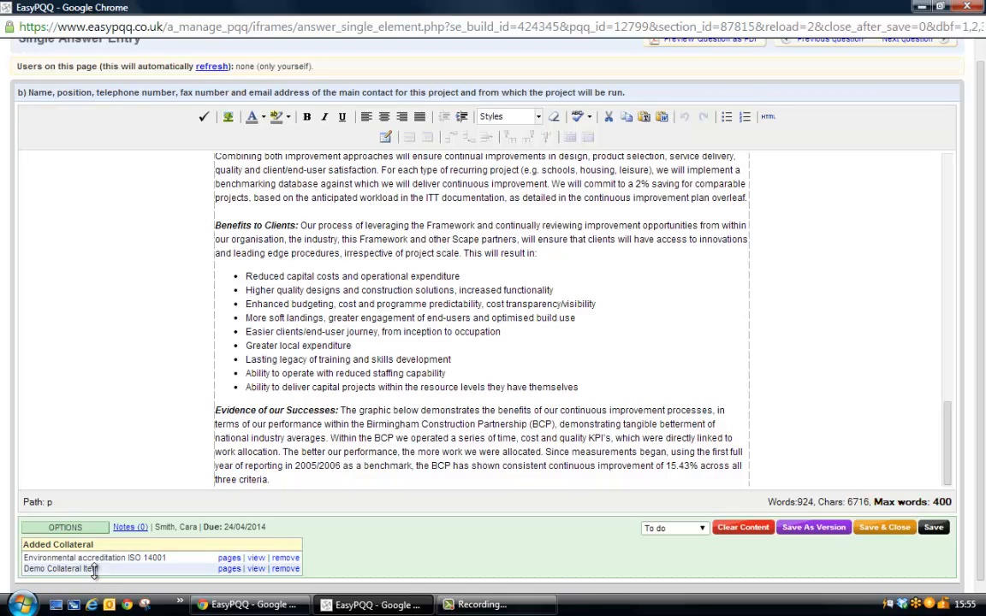
Start attaching a file to question b) and choose airbus-assessment-bremen-draft-v05.pdf for upload.
left_click(77, 528)
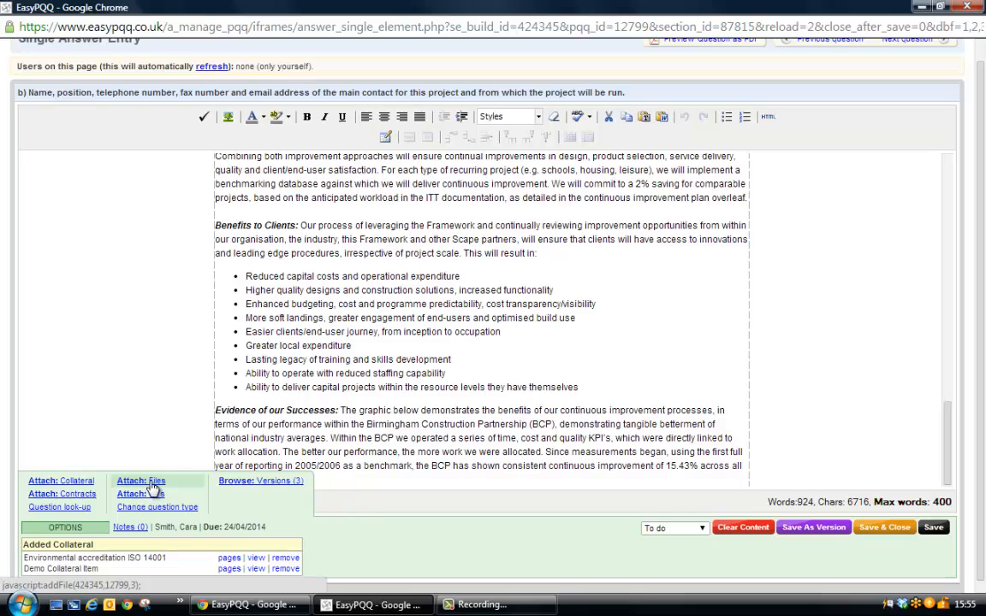
left_click(154, 486)
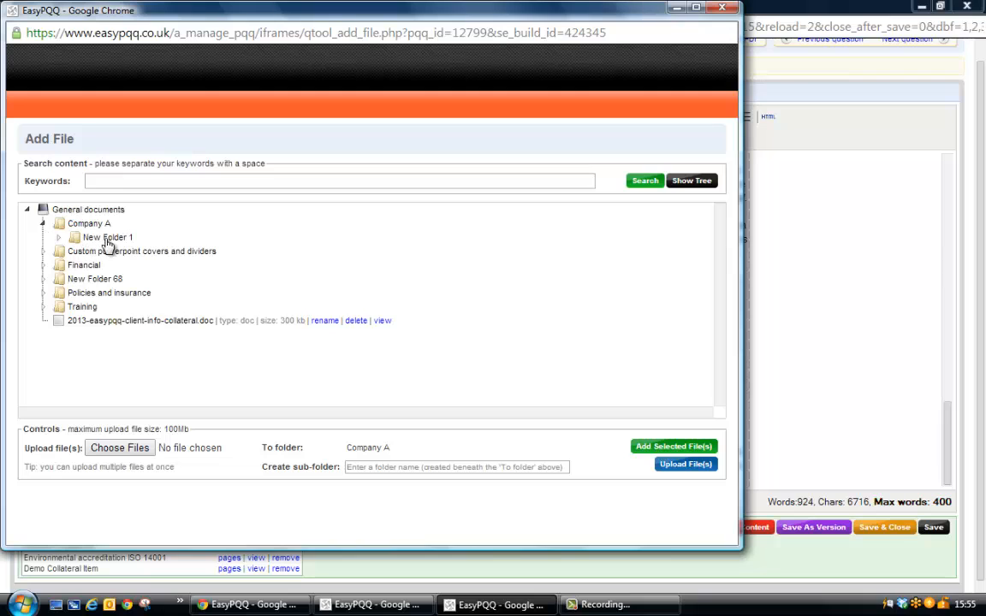
left_click(43, 252)
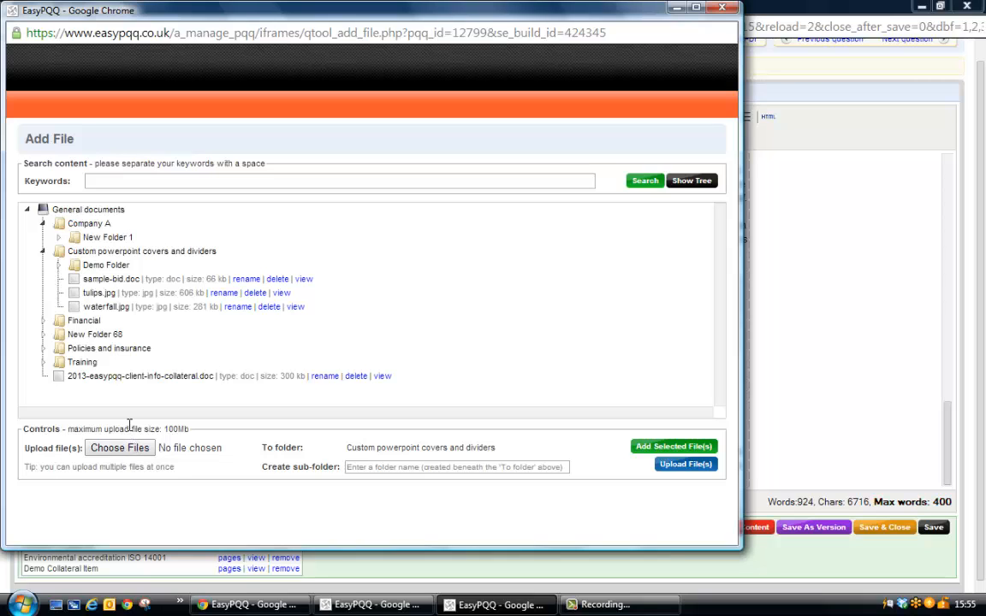
left_click(126, 451)
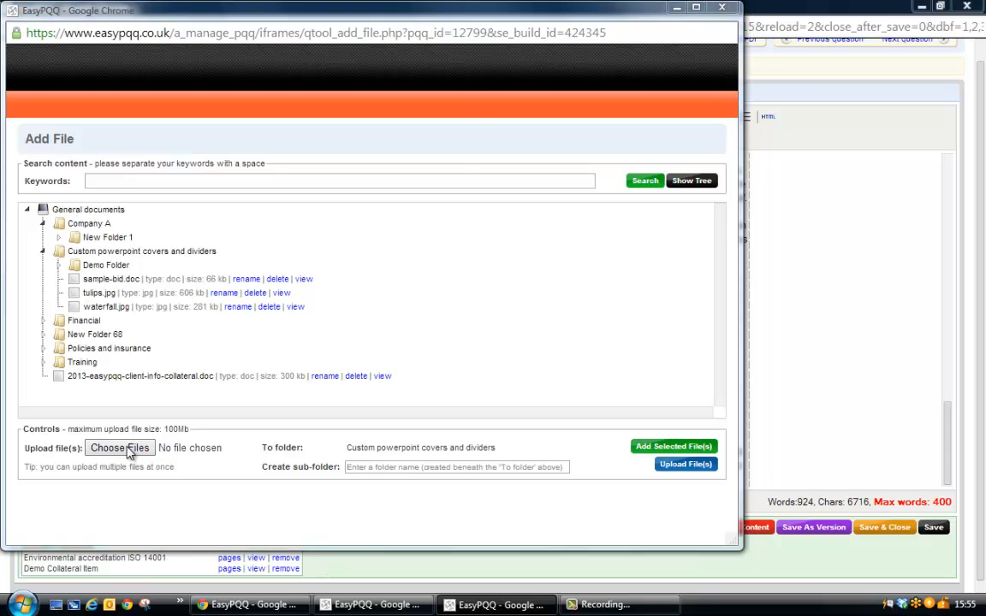
left_click_drag(463, 113, 477, 183)
double_click(199, 211)
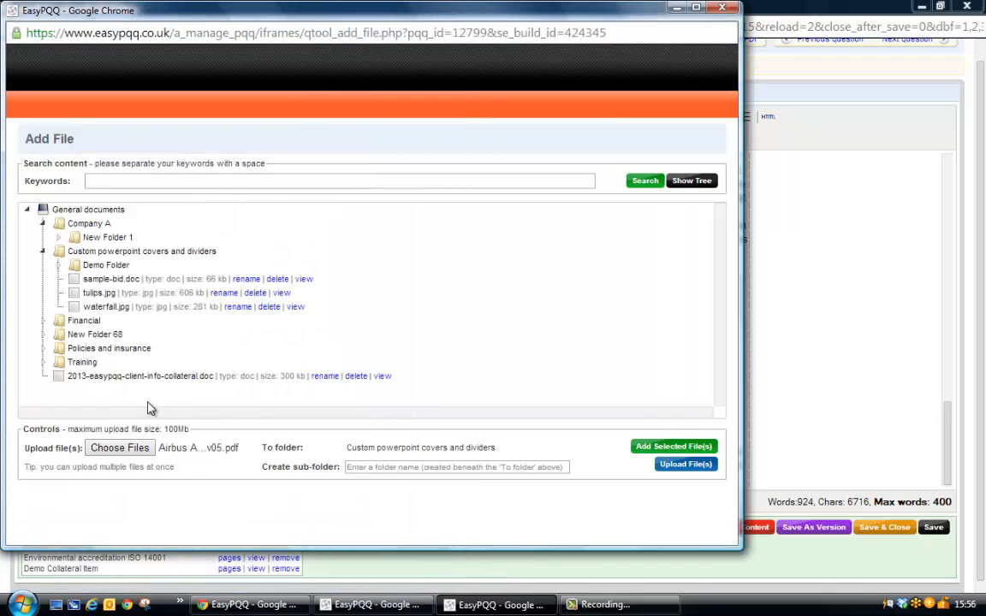
Upload the chosen PDF to a new sub-folder of Company A named after the staff member, attaching it immediately to question b).
left_click(89, 224)
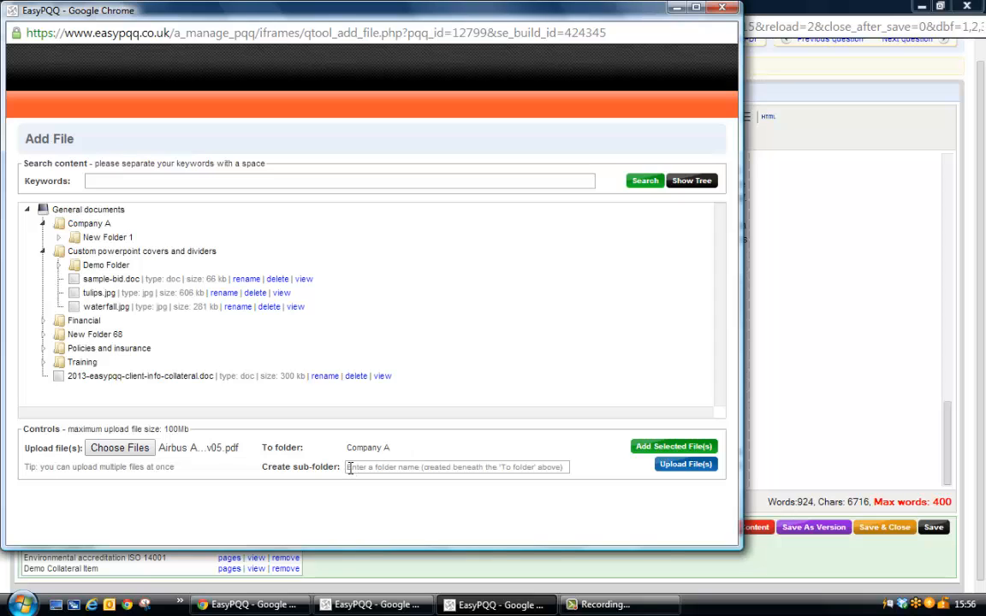
left_click(488, 468)
type("Ca")
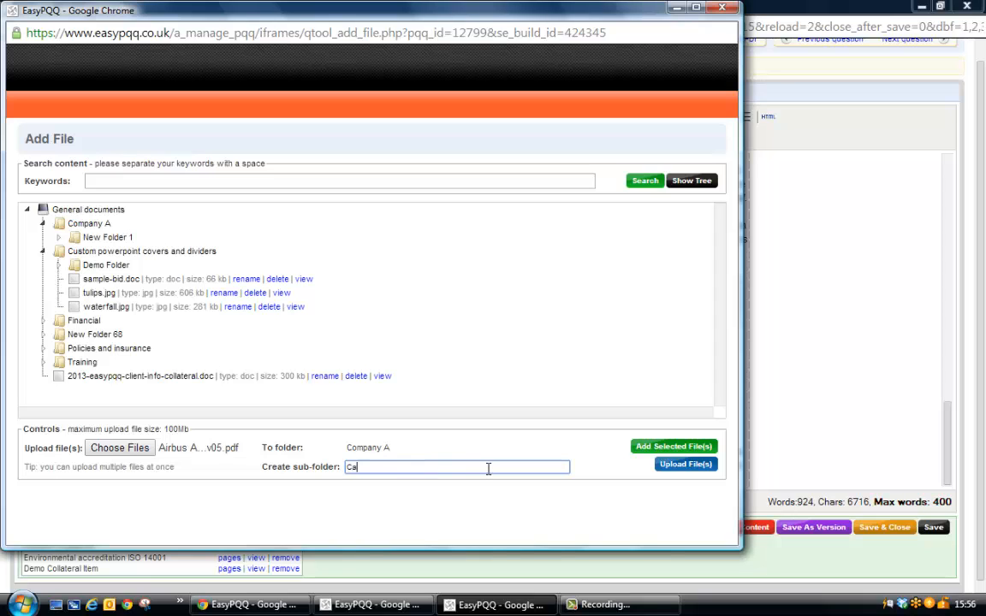
type("ra Folder")
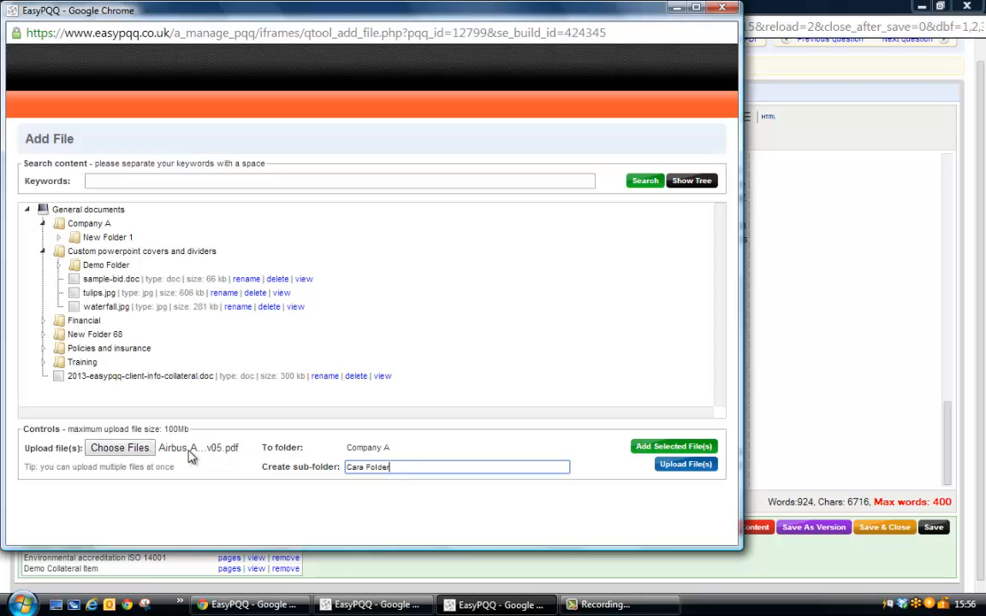
left_click_drag(402, 467, 345, 468)
left_click(415, 465)
left_click_drag(413, 465, 346, 467)
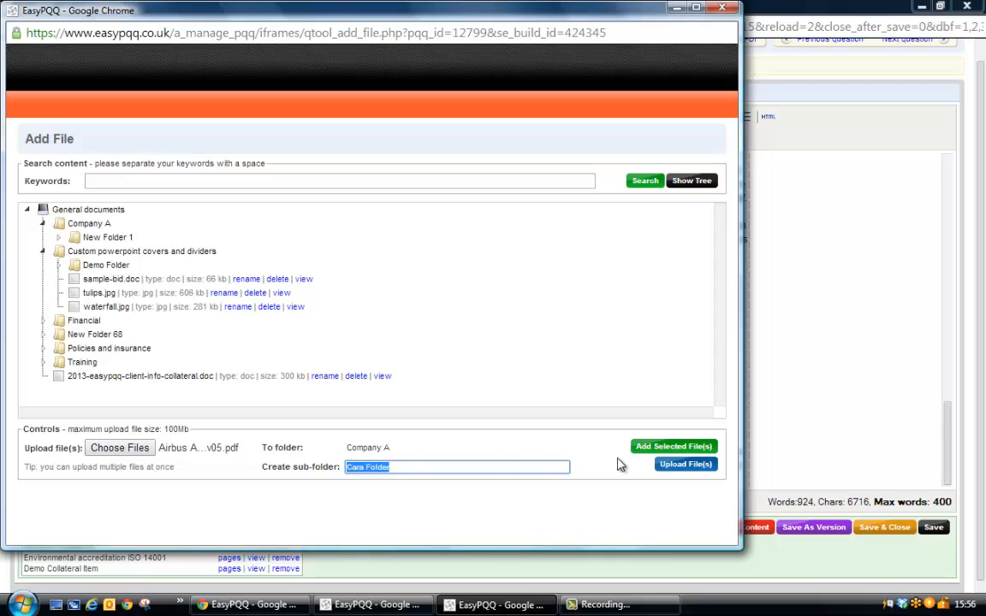
left_click(698, 470)
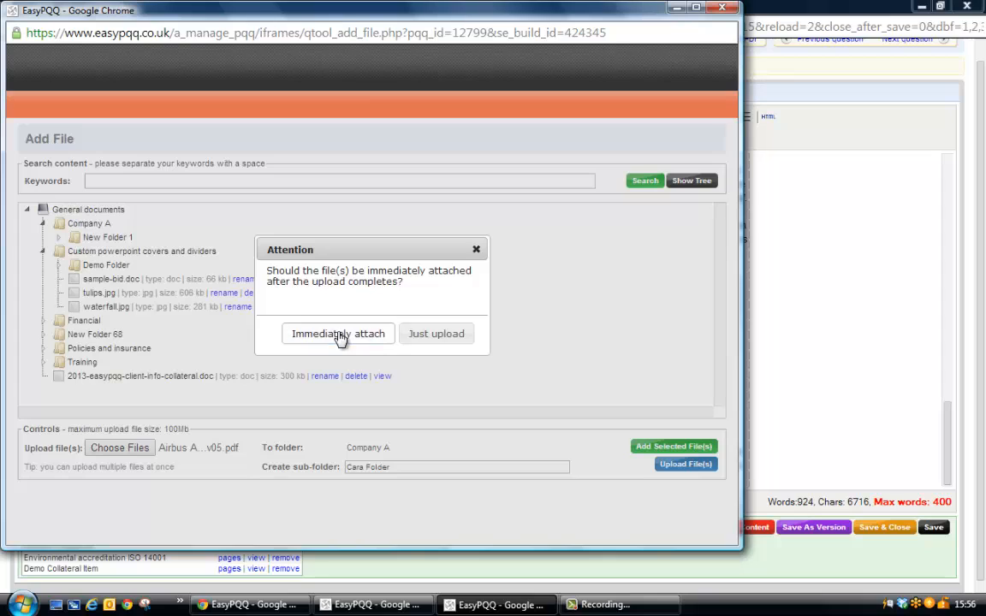
left_click(339, 334)
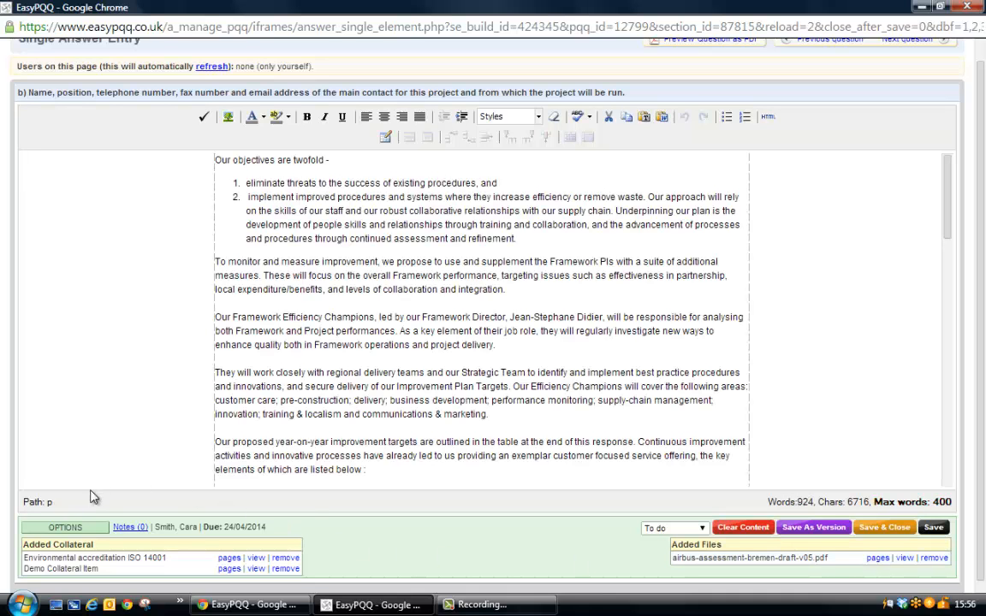
Attach the existing files sample-bid.doc, waterfall.jpg and 2013-easypqq-client-info-collateral.doc to question b), accepting that they are not PDFs.
left_click(81, 528)
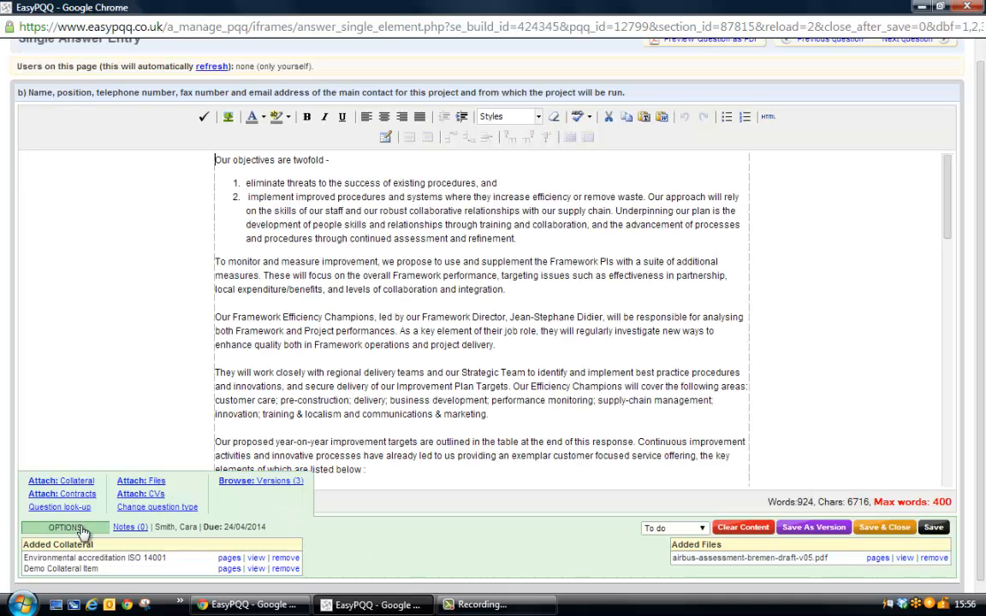
left_click(141, 481)
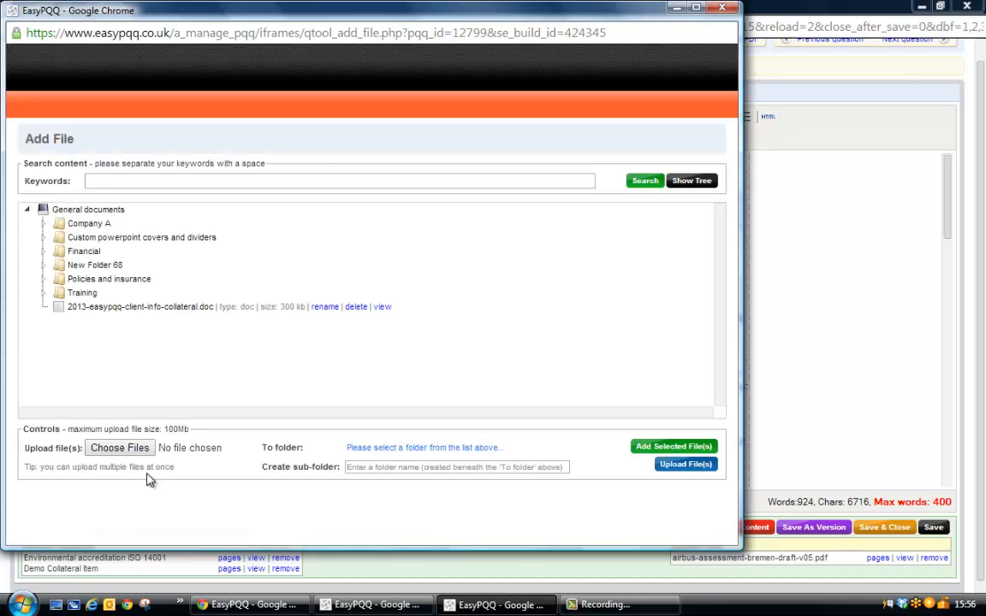
left_click(43, 280)
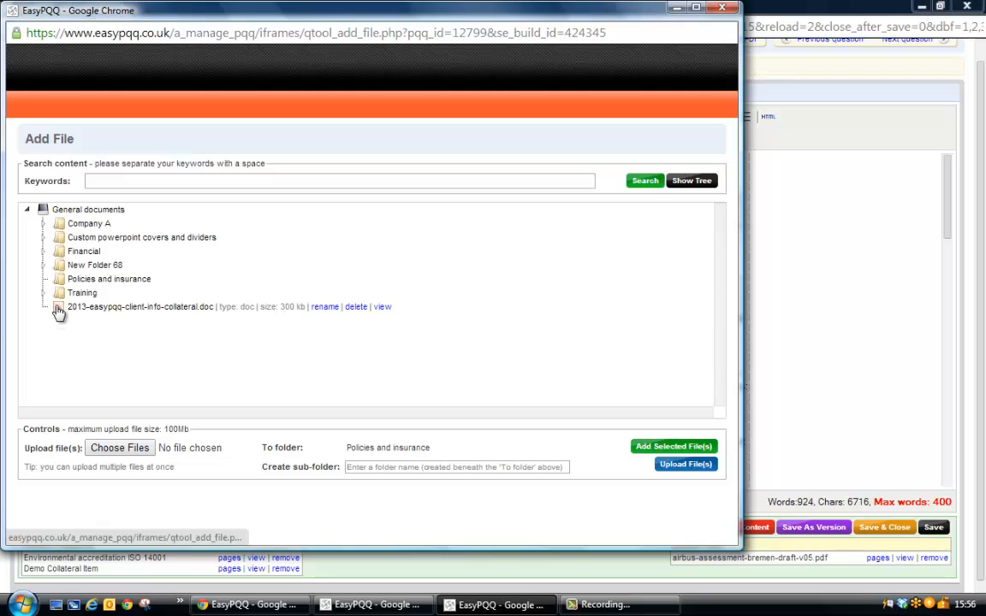
left_click(58, 307)
left_click(42, 238)
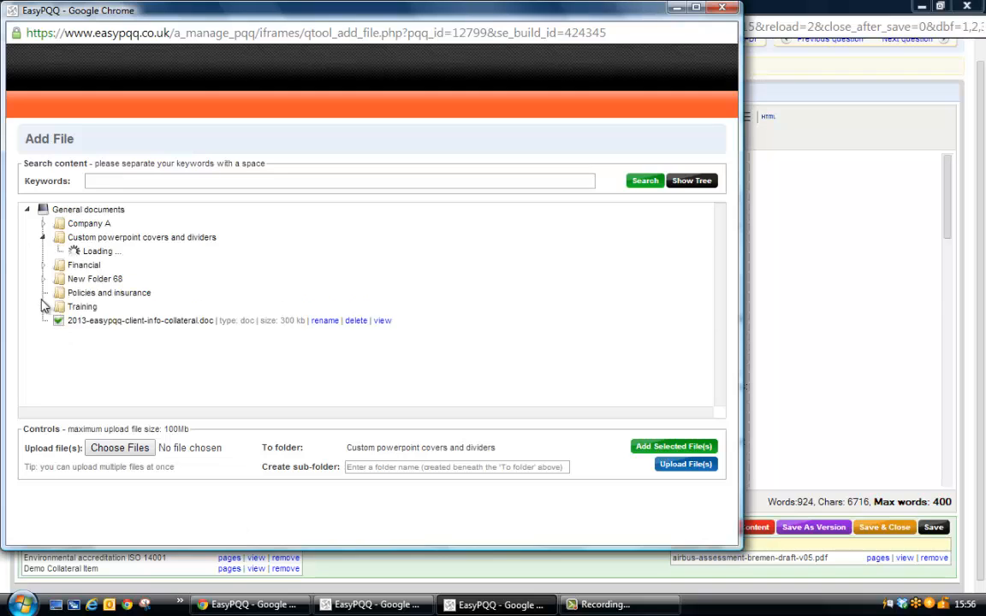
left_click(74, 294)
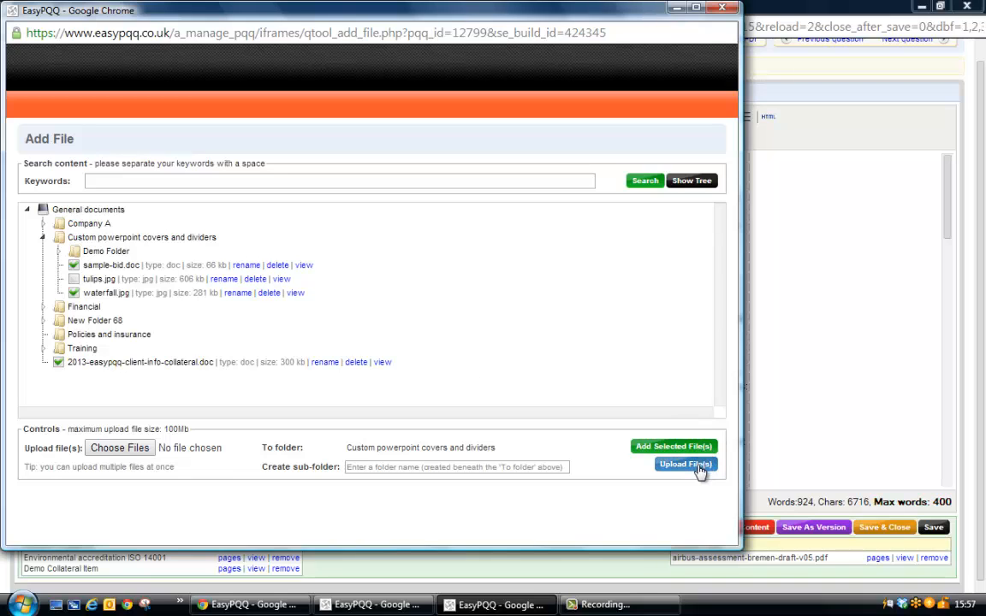
left_click(697, 448)
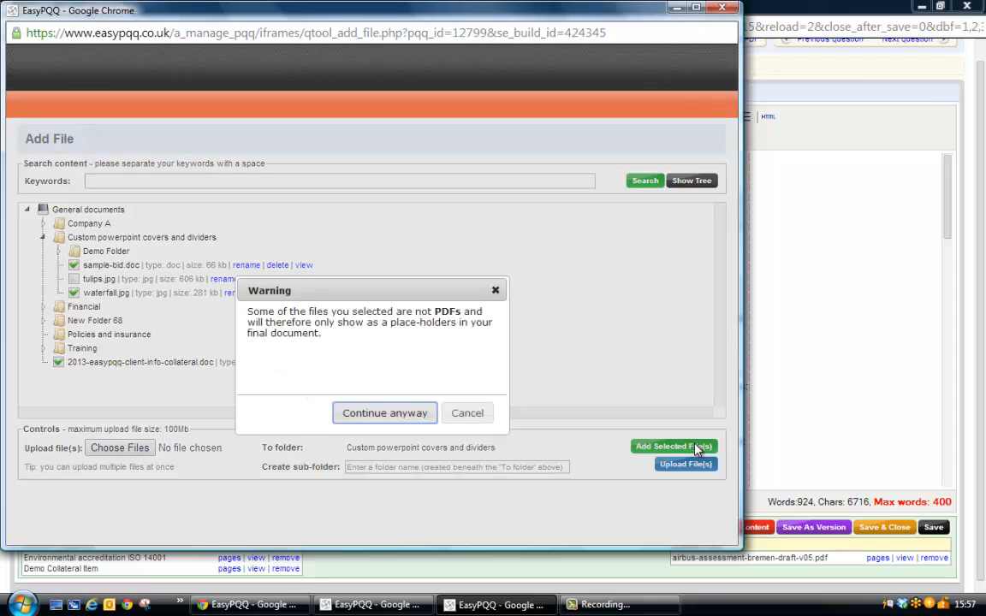
left_click(401, 413)
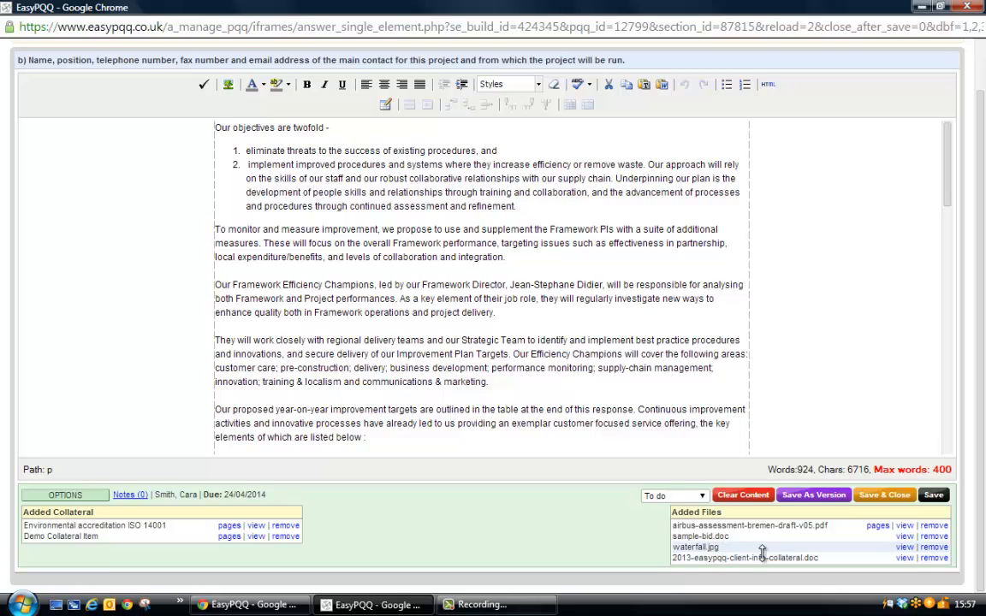
Remove all four attached files from question b): the Airbus PDF, sample-bid.doc, waterfall.jpg and 2013-easypqq-client-info-collateral.doc.
left_click(937, 527)
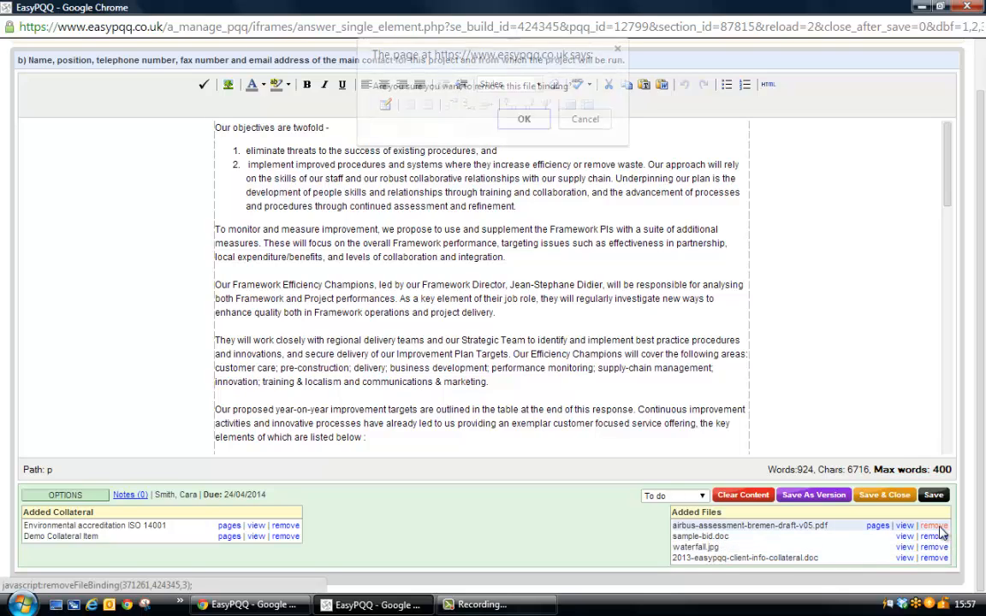
left_click(528, 124)
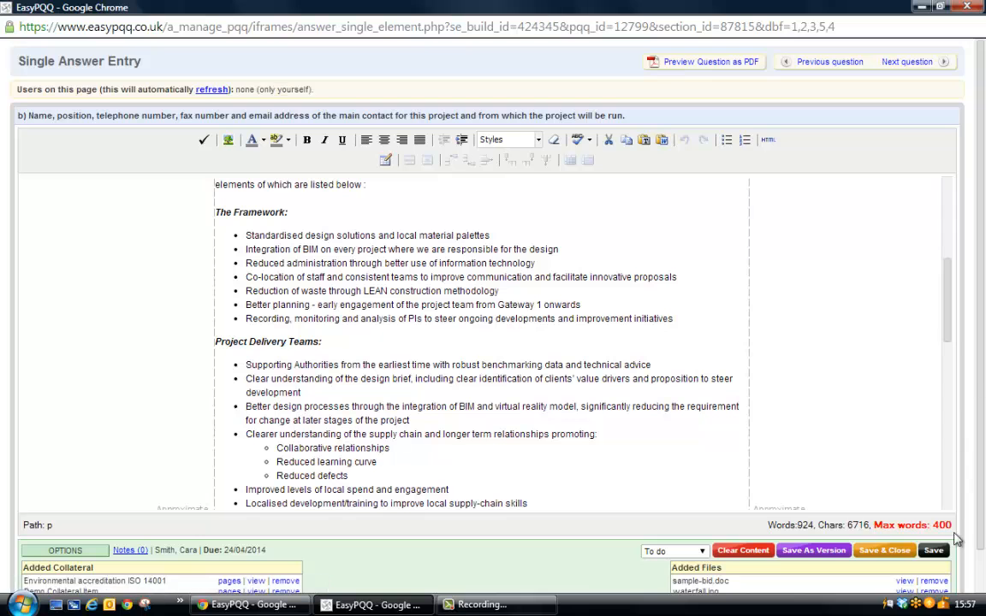
left_click(939, 585)
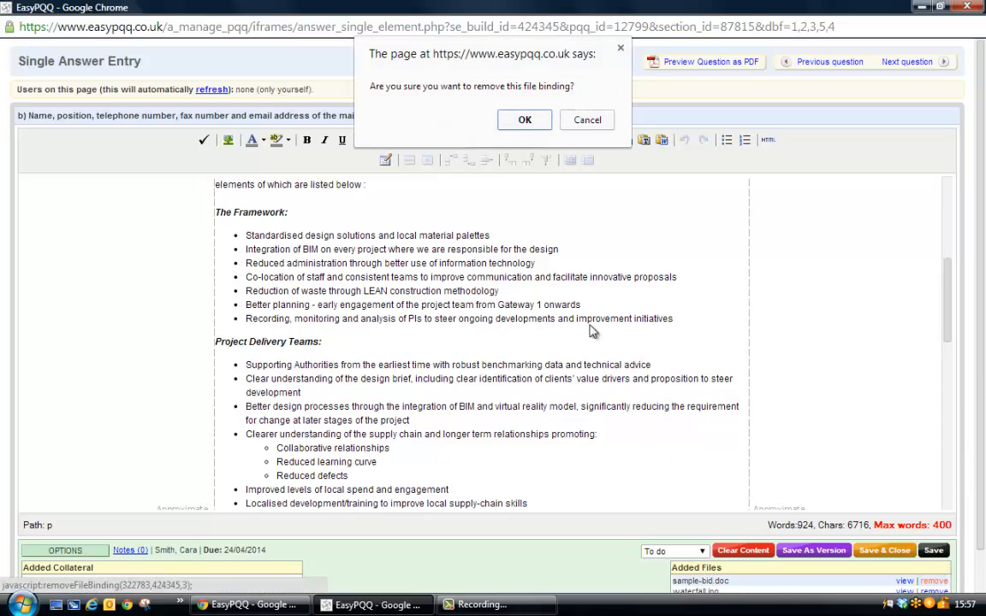
left_click(527, 123)
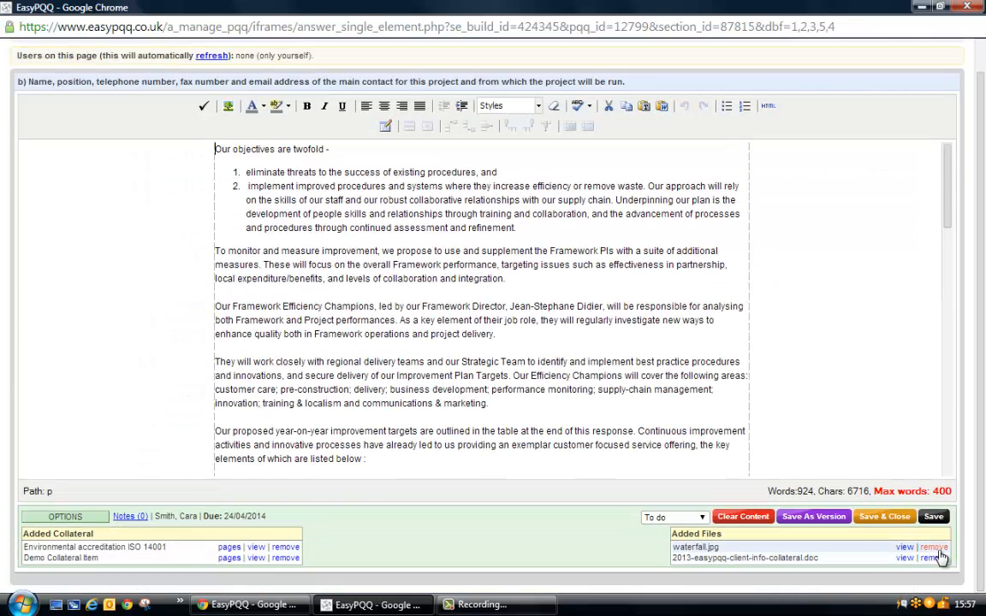
left_click(935, 548)
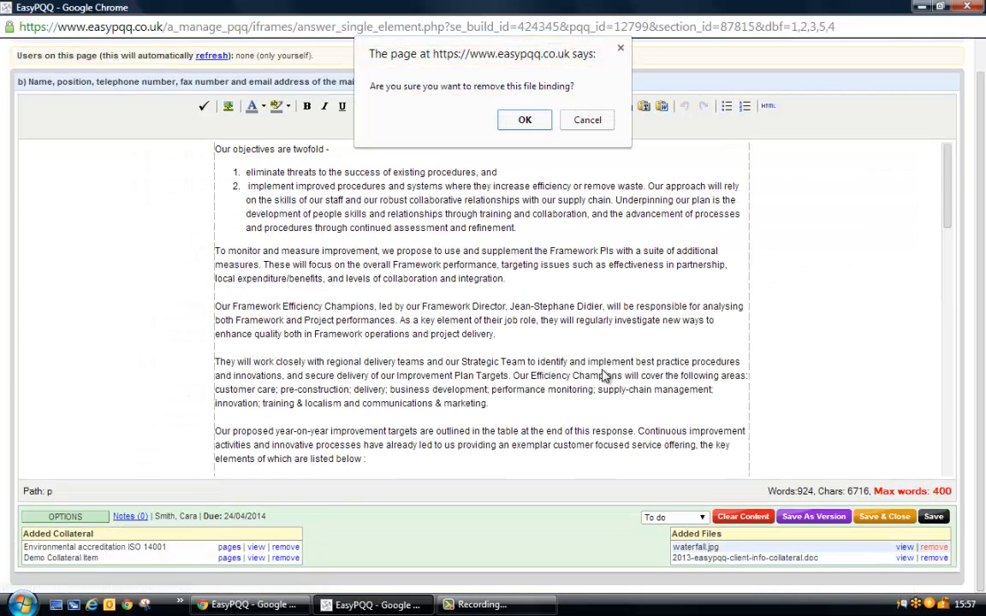
left_click(523, 121)
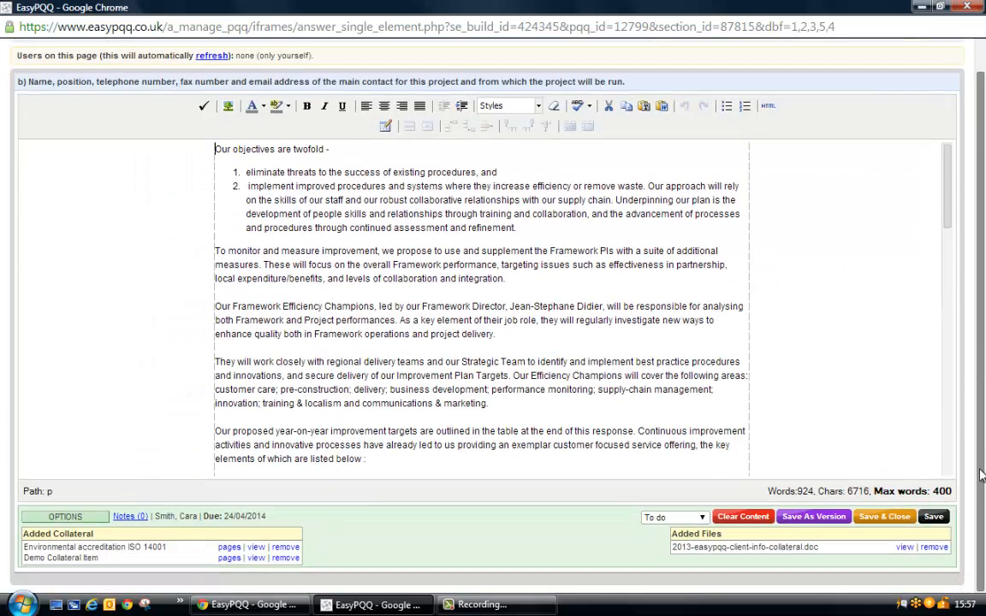
left_click(934, 547)
left_click(527, 122)
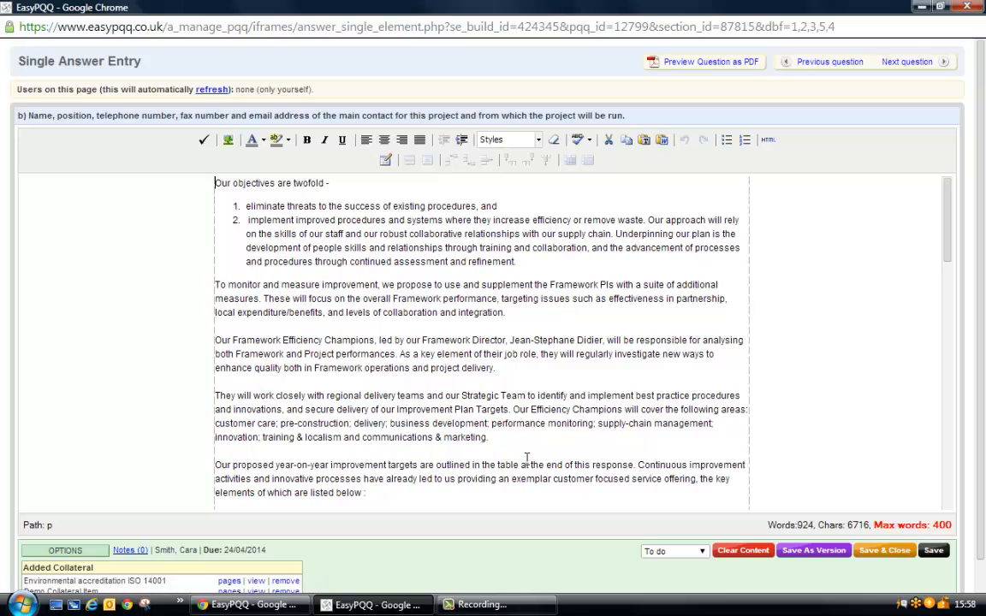
Set question b)'s status to Complete, then save and close its answer.
left_click(699, 552)
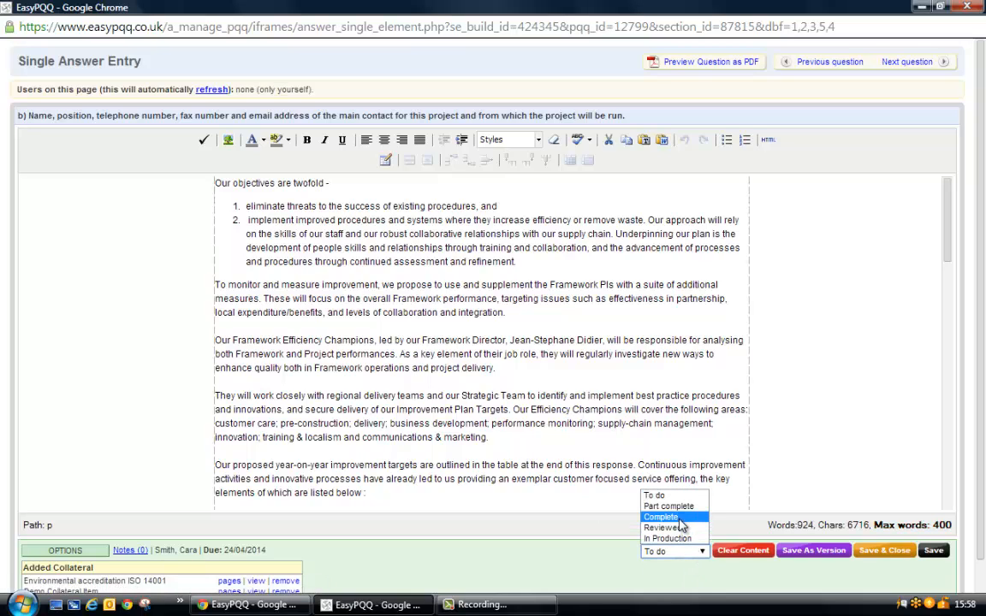
left_click(680, 518)
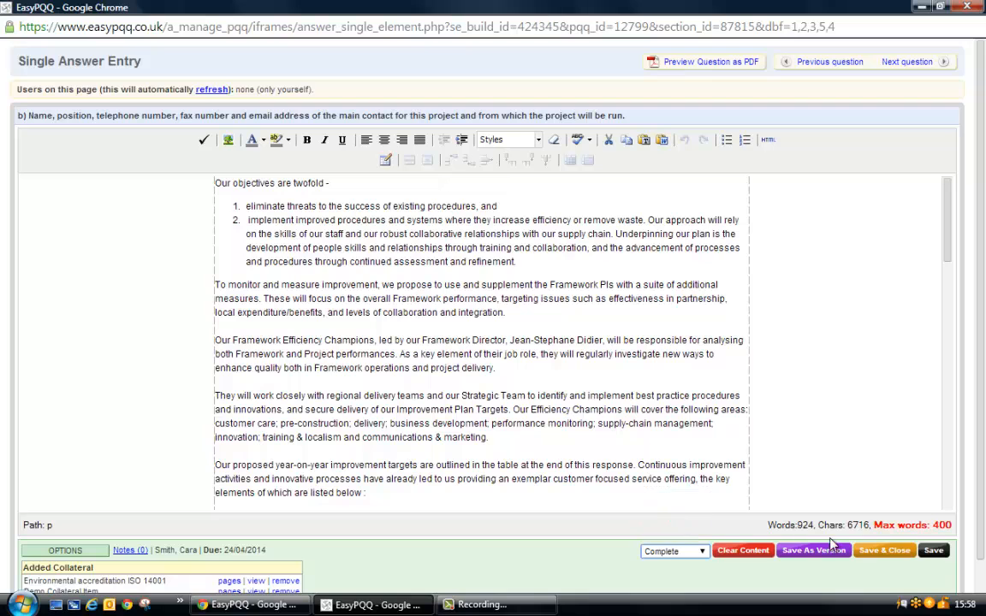
left_click(884, 551)
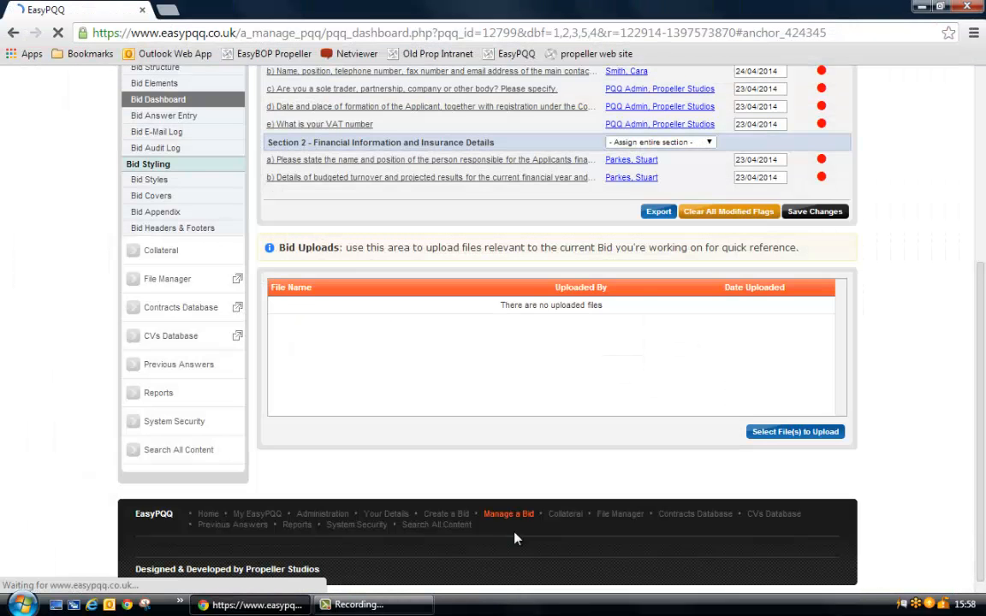
Generate the full PDF preview of the bid and examine its 01. Background section and content list.
scroll(533, 399, "up", 2)
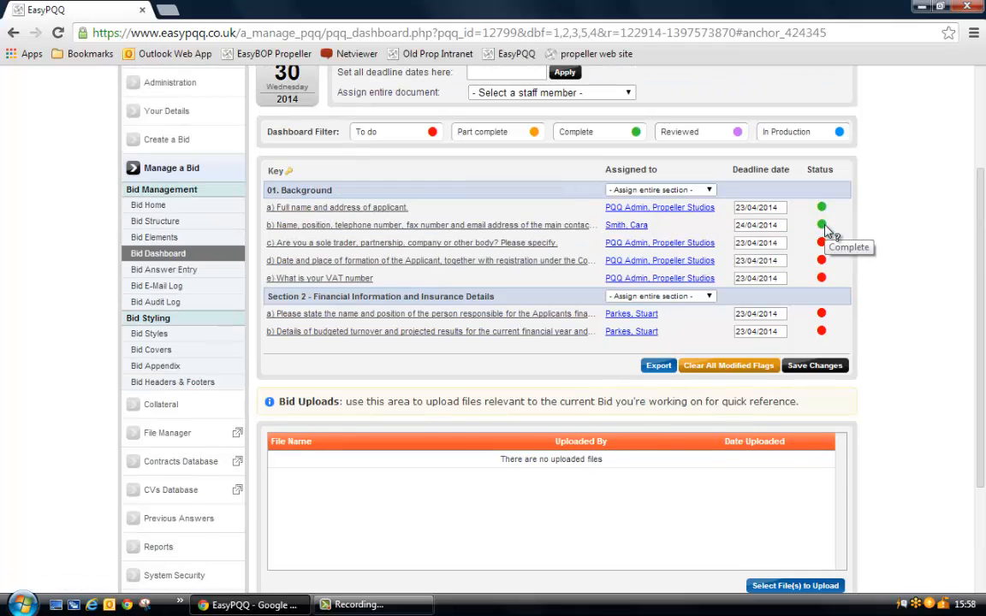
scroll(876, 385, "up", 2)
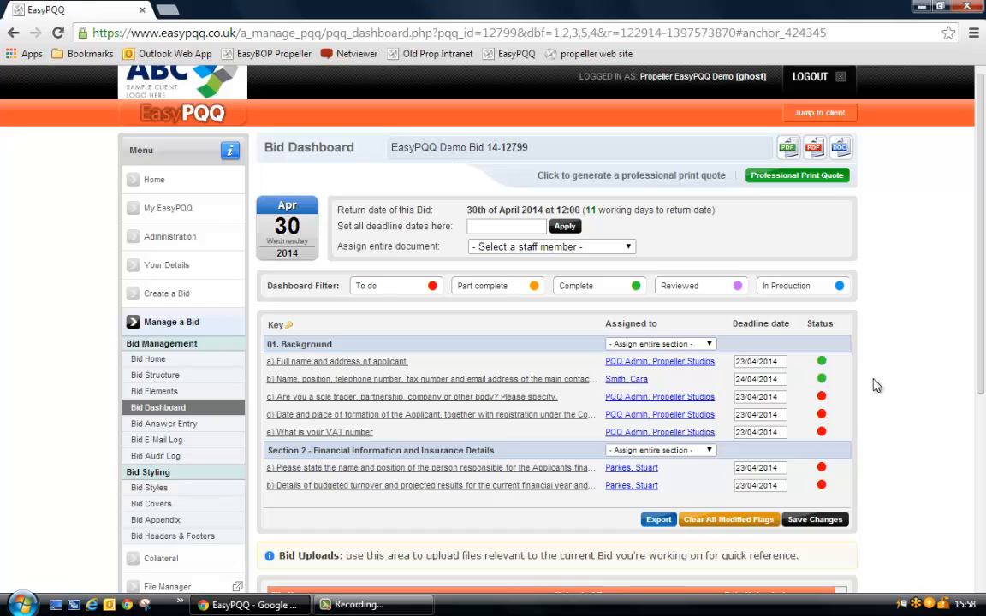
mouse_move(814, 151)
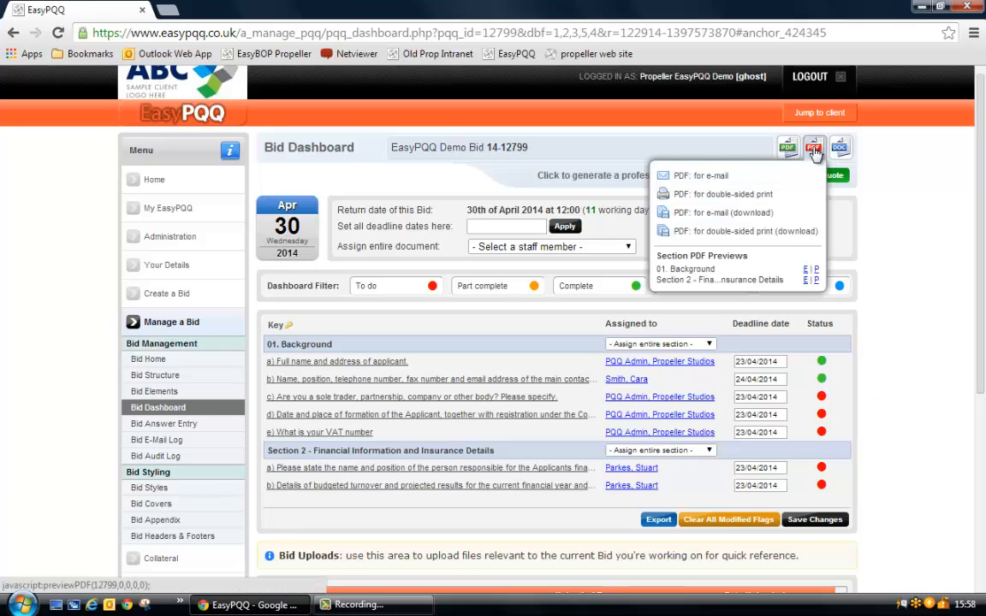
left_click(813, 151)
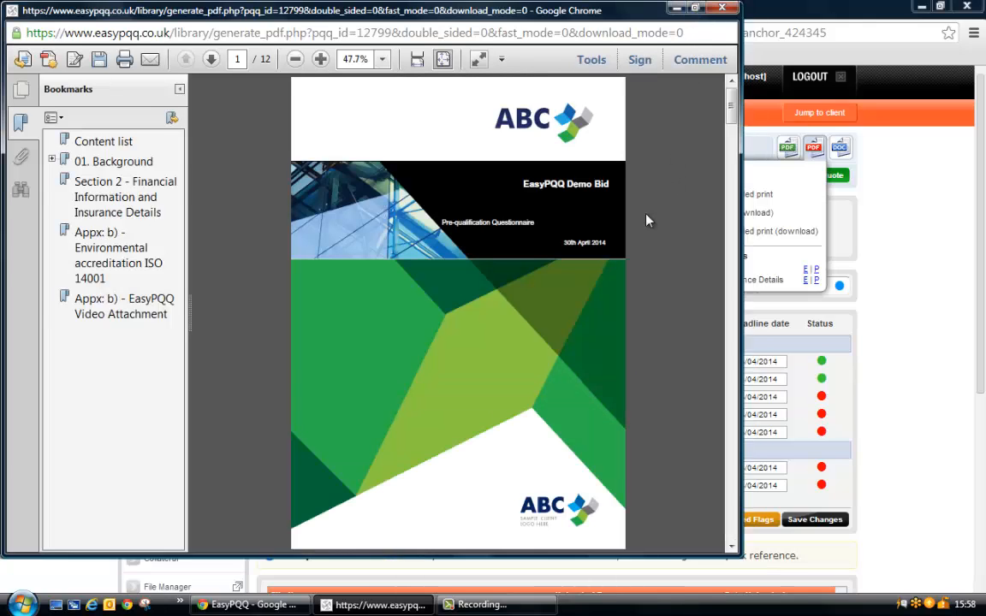
double_click(632, 10)
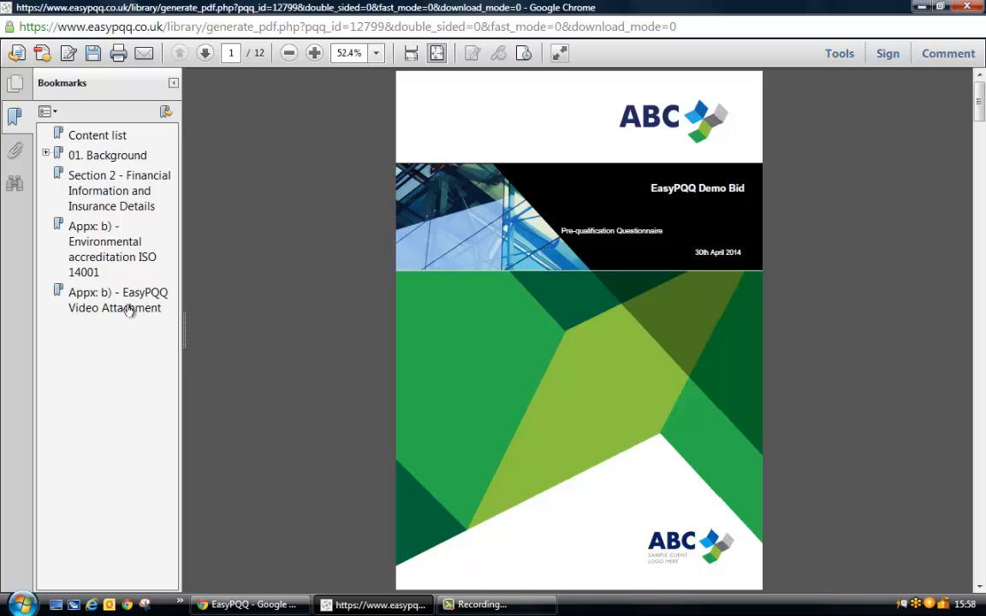
left_click(109, 156)
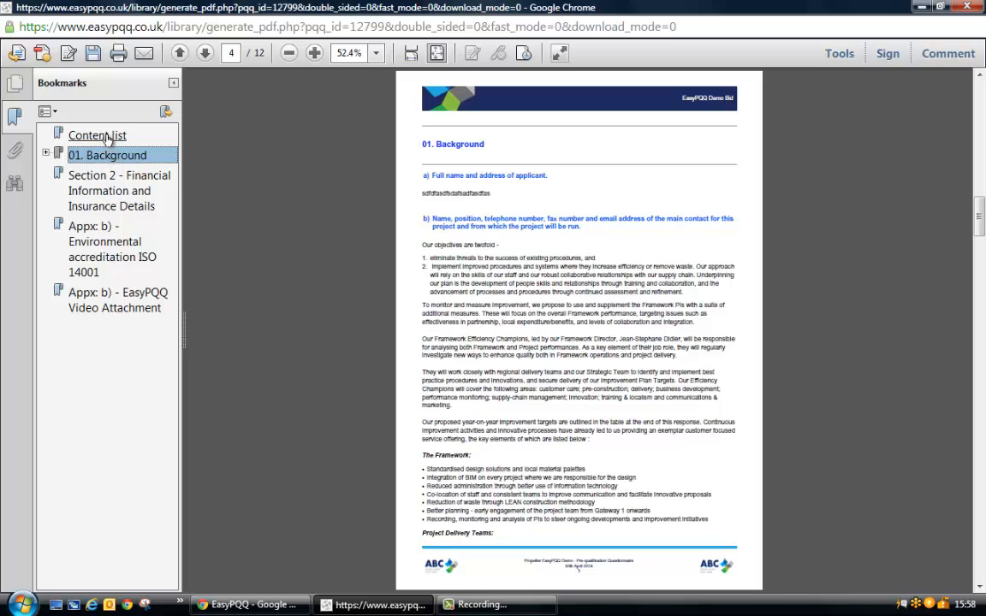
left_click(106, 139)
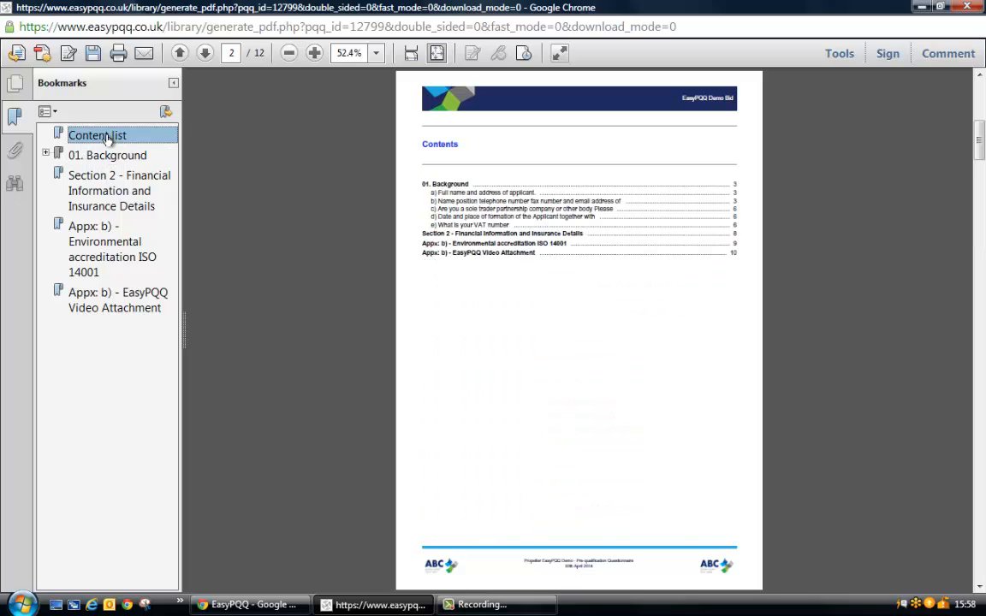
Follow the contents entry to the Environmental accreditation ISO 14001 appendix, then examine the bid's front cover, contents page and Background section cover.
left_click(482, 243)
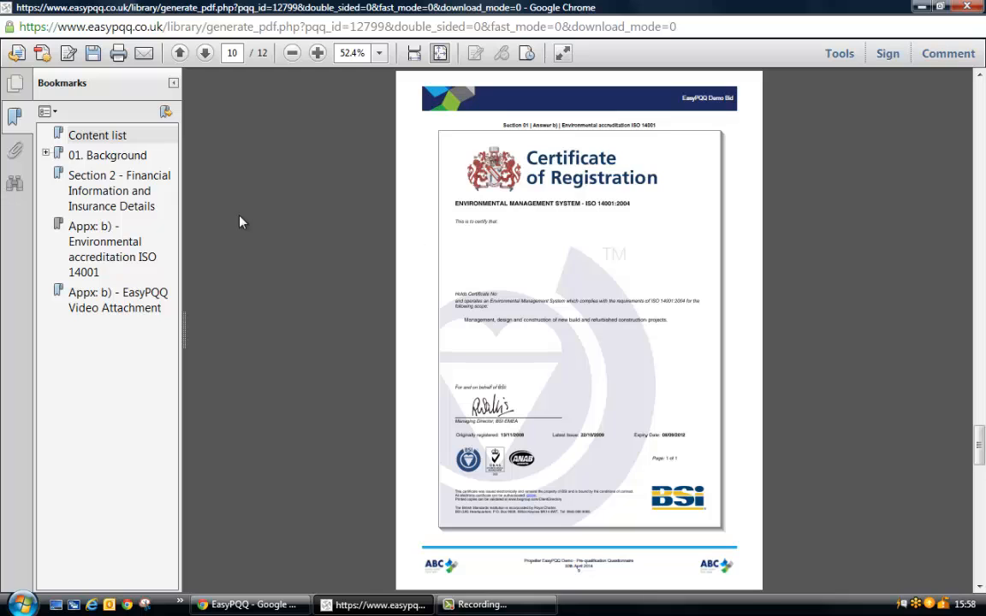
left_click(105, 155)
scroll(625, 339, "up", 3)
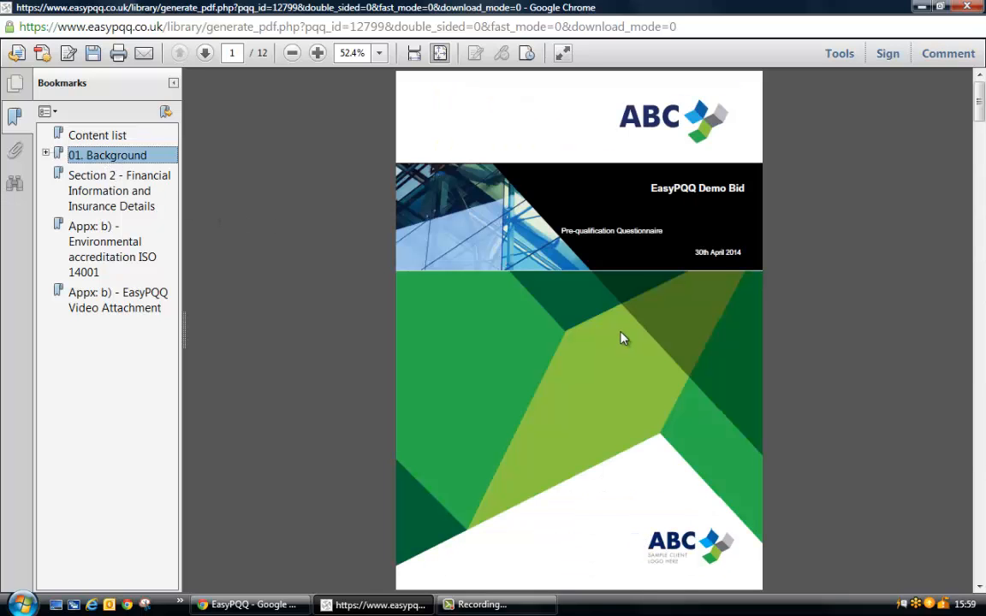
scroll(623, 337, "down", 1)
scroll(623, 338, "up", 1)
scroll(623, 338, "down", 1)
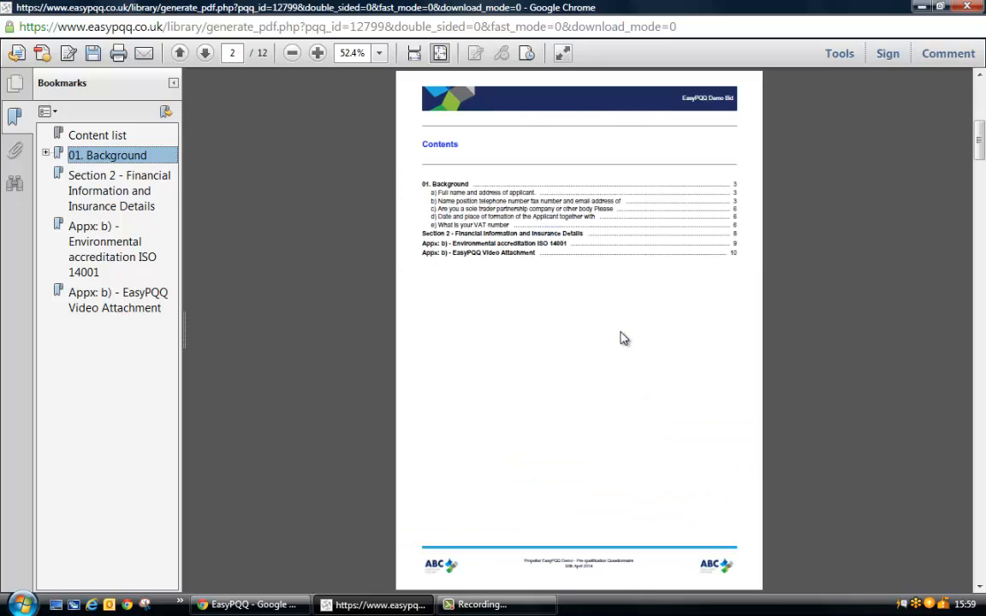
scroll(623, 338, "down", 1)
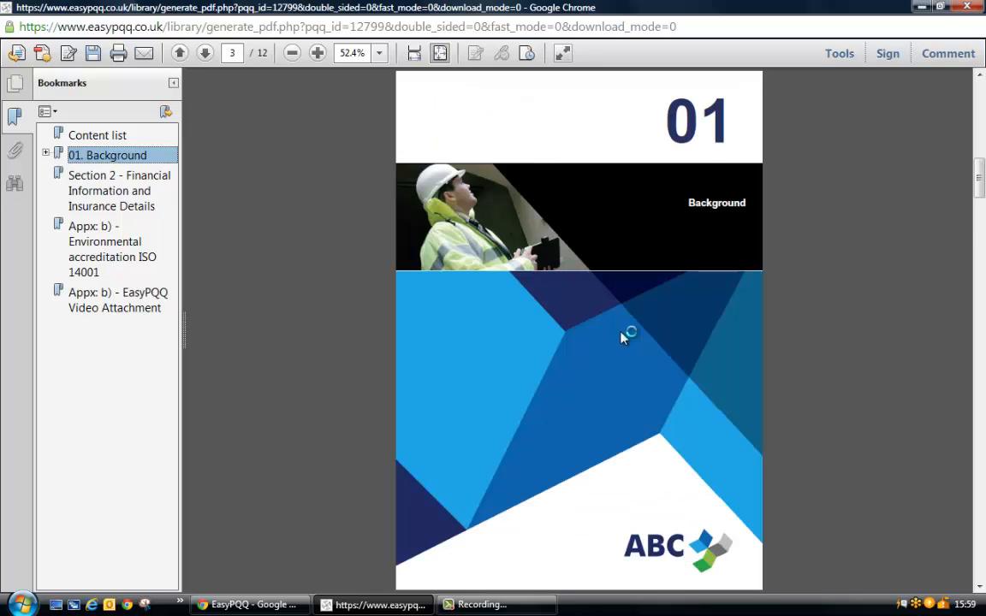
Examine the 01. Background answers in the preview and the two appendix references at the end of answer b).
scroll(623, 338, "down", 1)
left_click_drag(464, 195, 495, 199)
left_click_drag(440, 284, 550, 324)
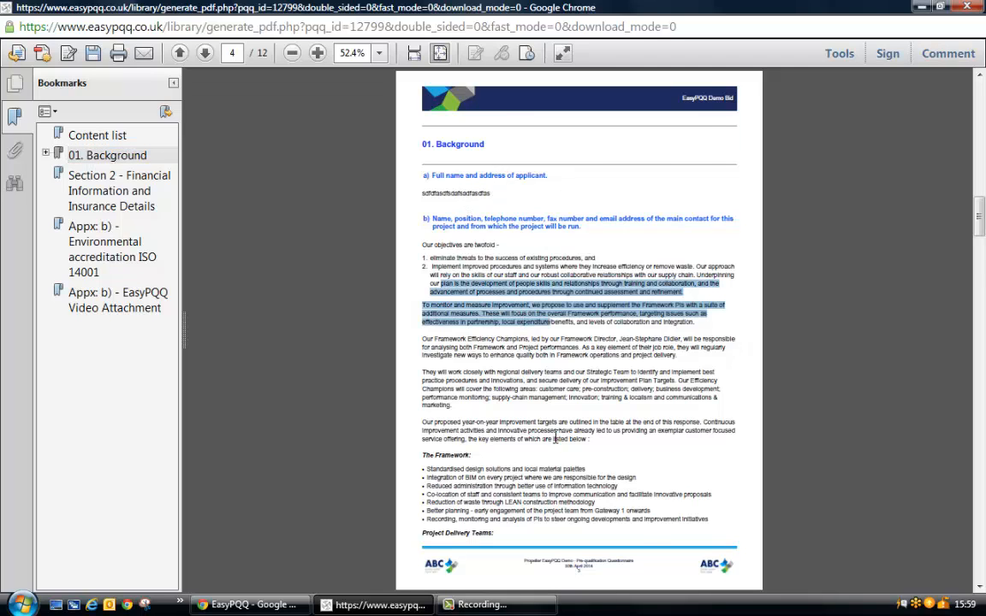
scroll(554, 438, "down", 1)
scroll(544, 411, "down", 1)
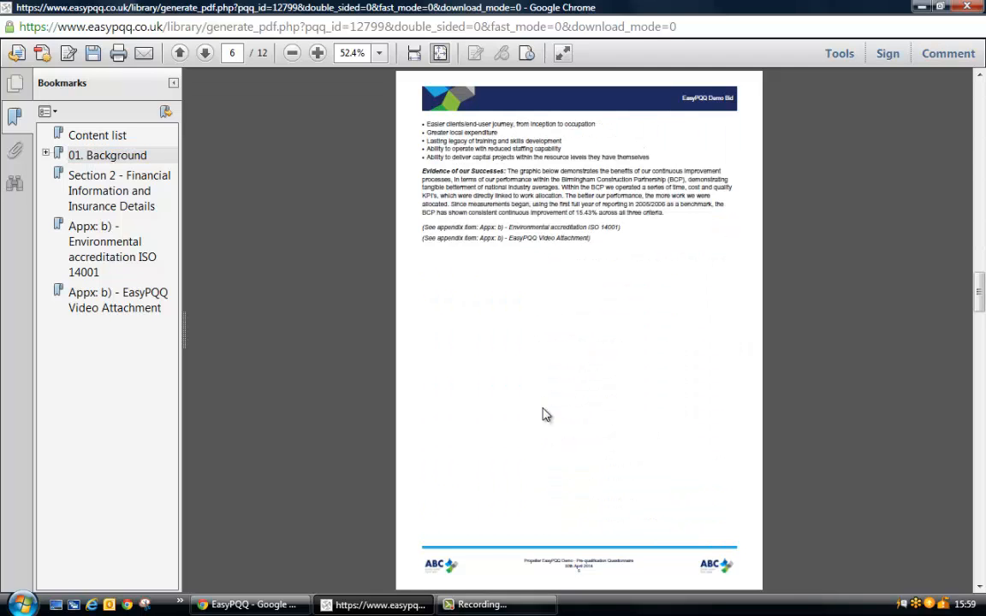
left_click_drag(419, 227, 611, 278)
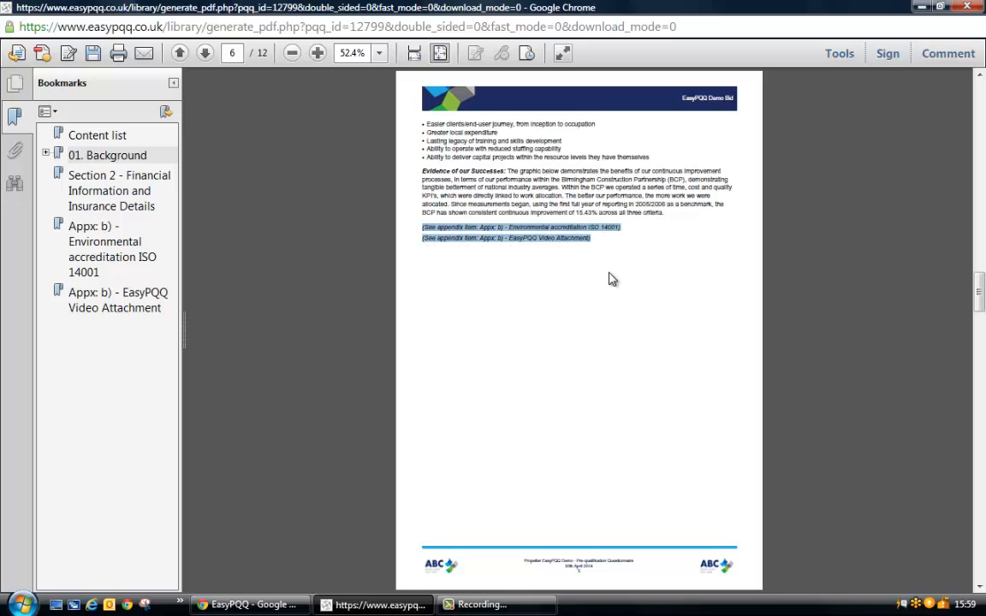
left_click(610, 278)
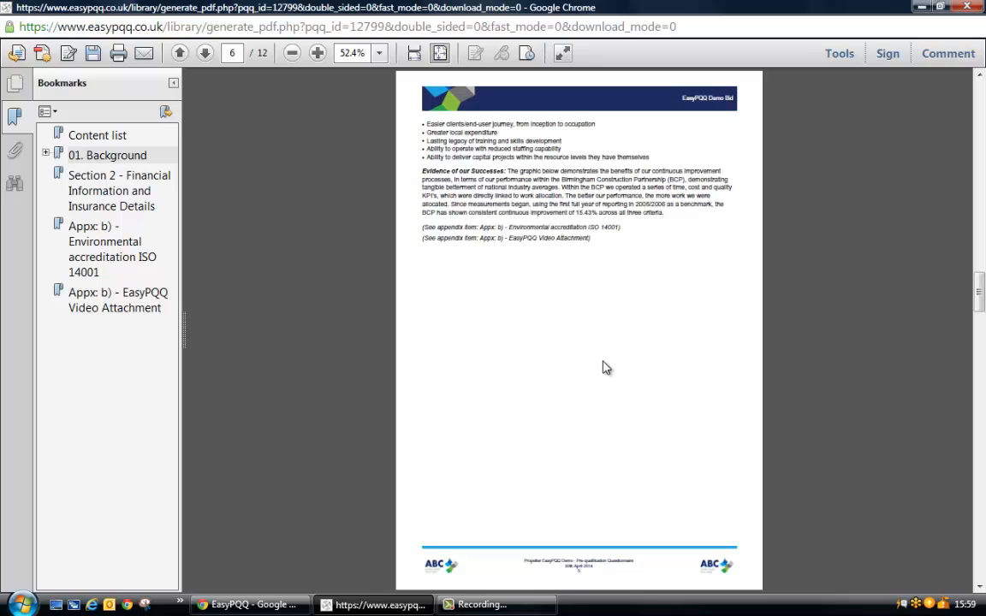
Review the remaining questions, Section 2 and the appendix certificate pages in the PDF preview, then close it.
scroll(604, 372, "down", 5)
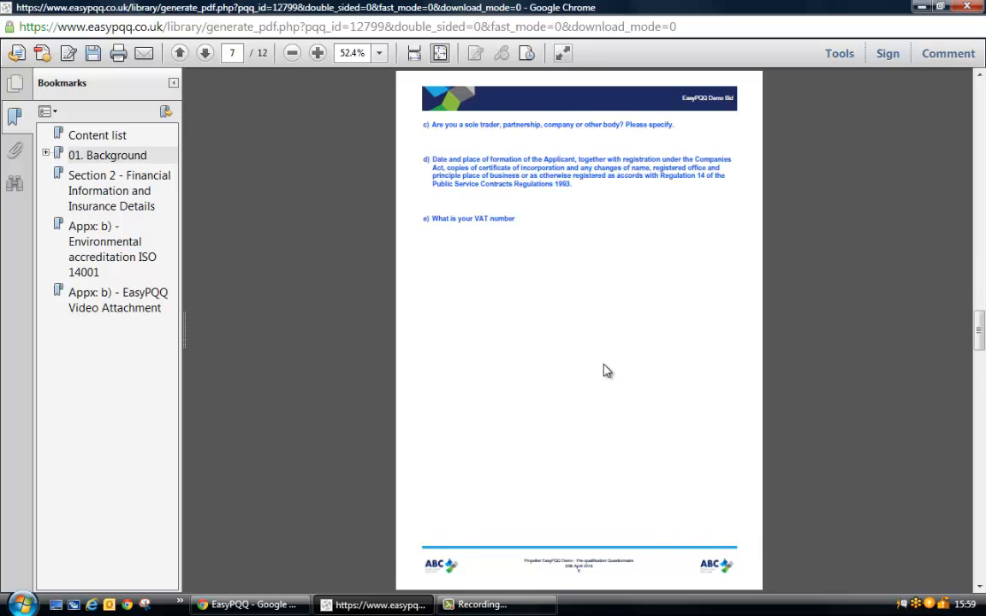
scroll(605, 371, "down", 5)
scroll(605, 371, "down", 5)
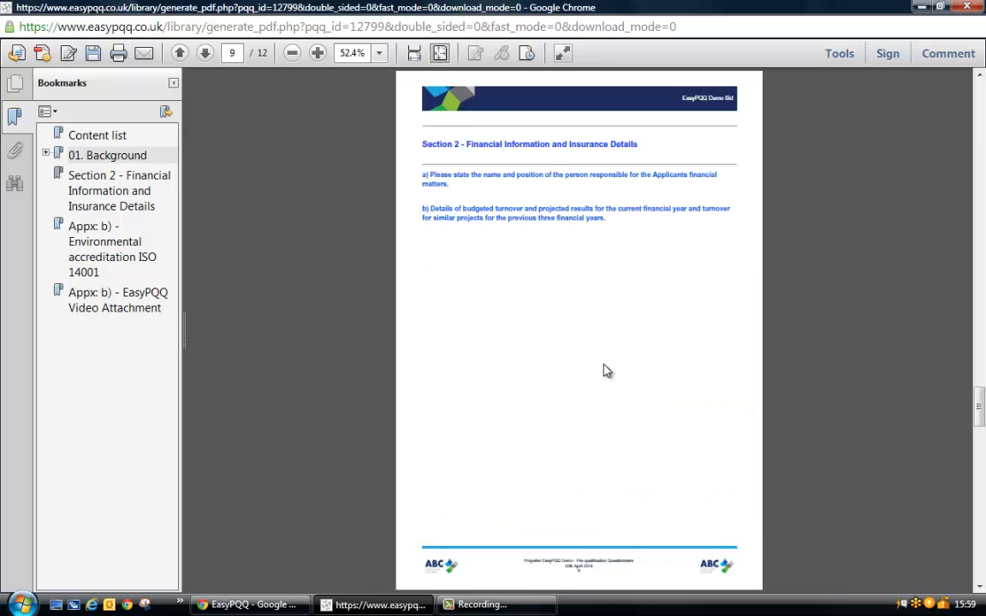
scroll(605, 370, "down", 5)
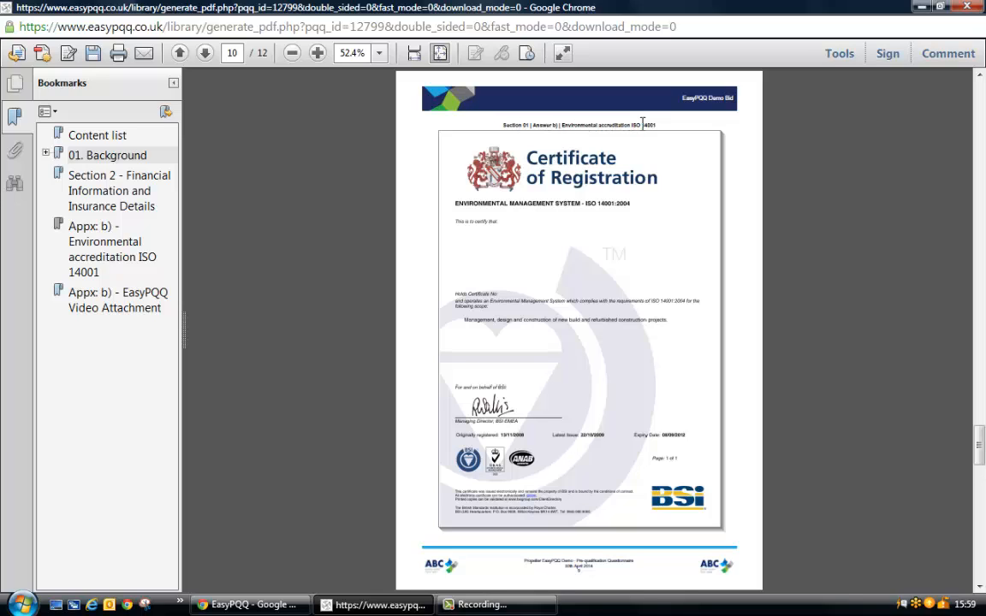
scroll(633, 291, "down", 3)
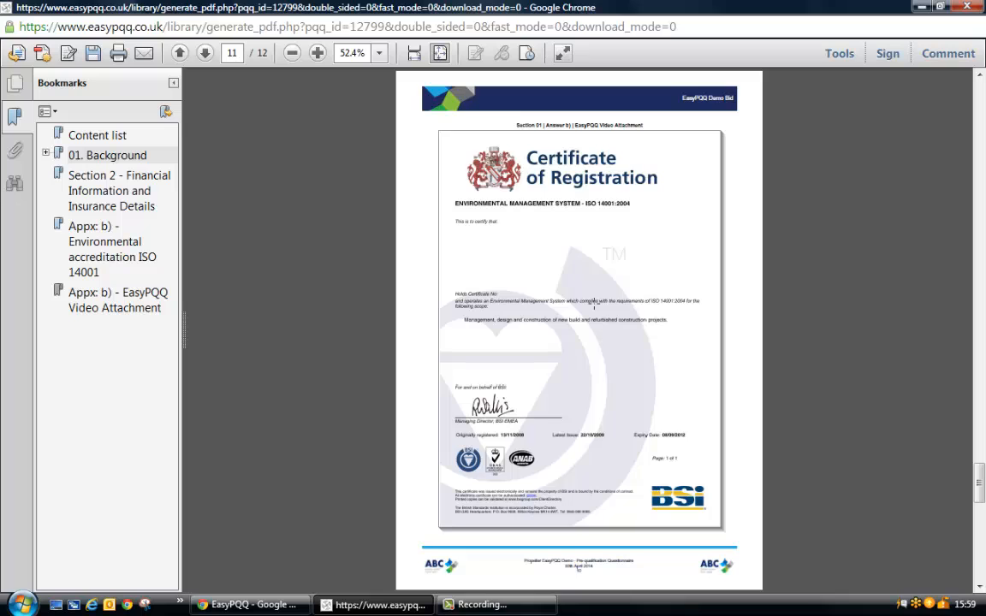
scroll(594, 303, "down", 3)
scroll(594, 303, "up", 10)
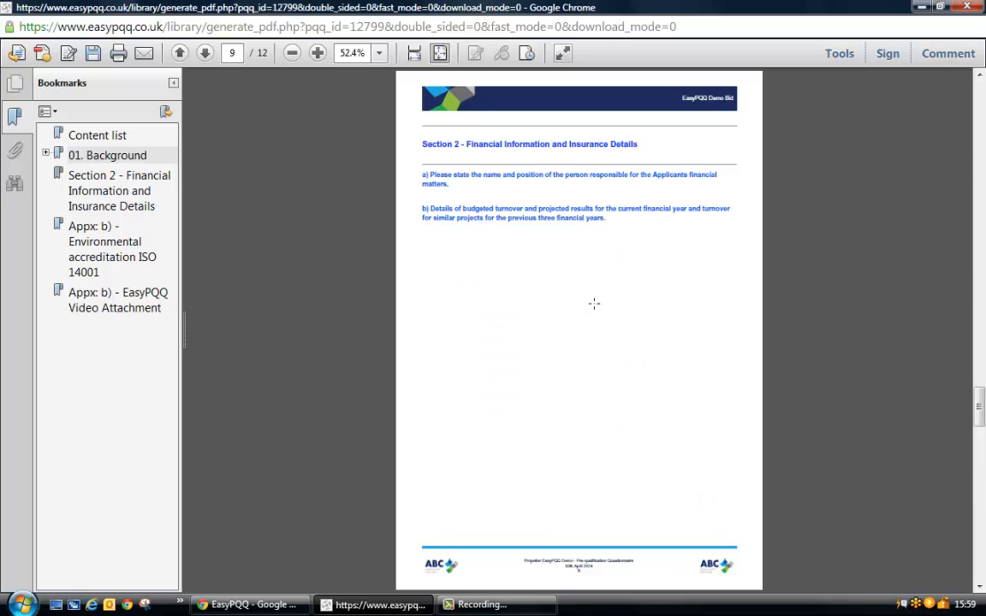
scroll(594, 303, "up", 2)
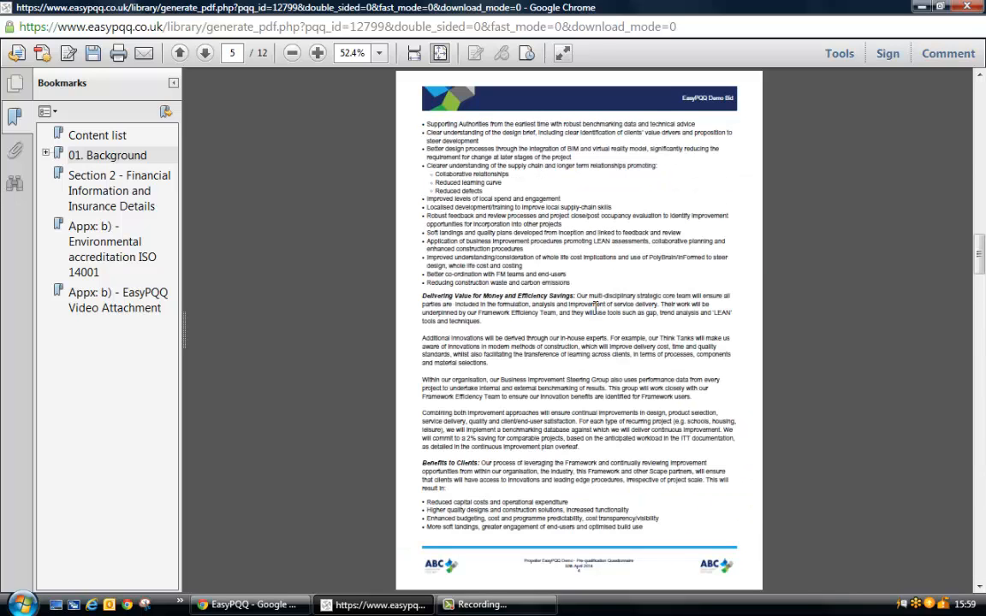
left_click(965, 7)
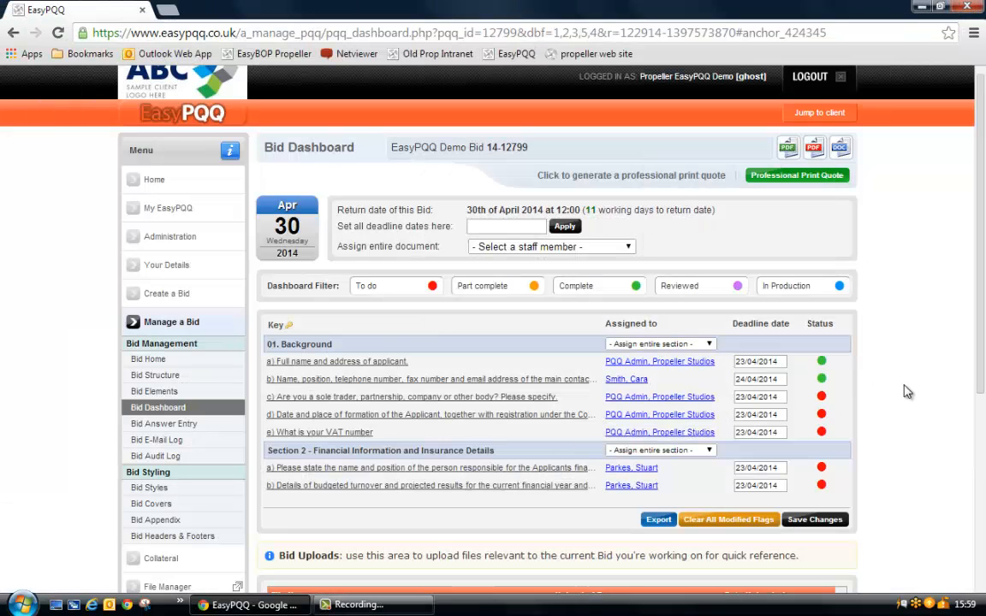
Upload 001 BidAssist setup matrix 300114 MASTER, CV Image, design-target-and-budget-2013 final and SAMPLE BID from the Desktop to the dashboard's Bid Uploads area.
scroll(908, 391, "down", 2)
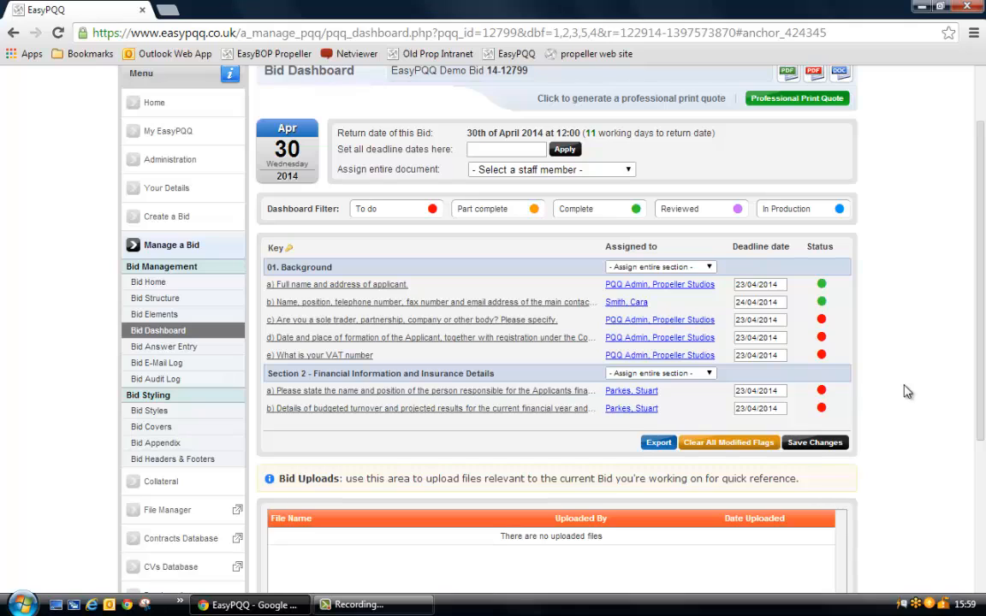
scroll(908, 391, "down", 6)
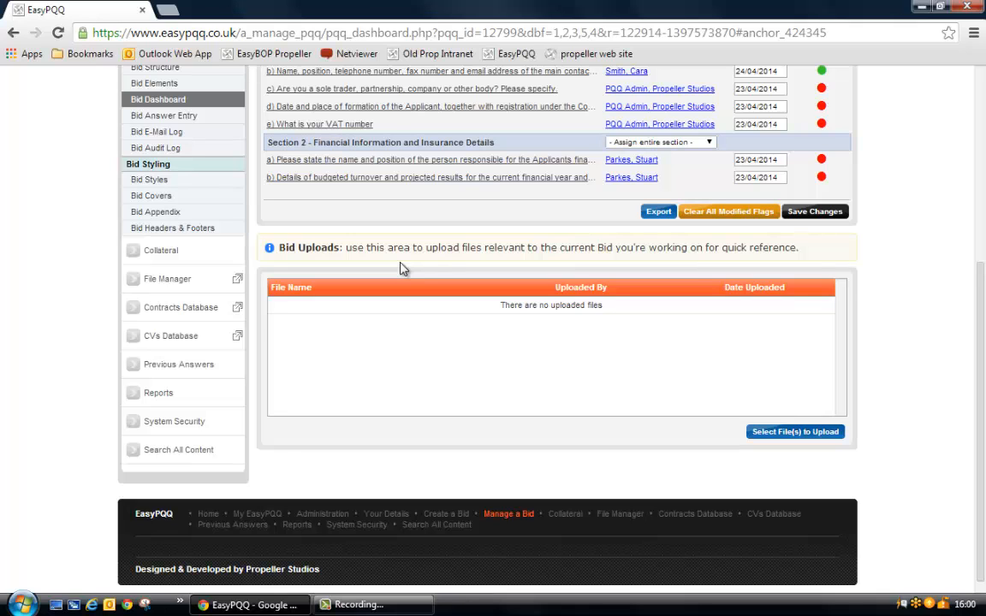
scroll(456, 375, "up", 2)
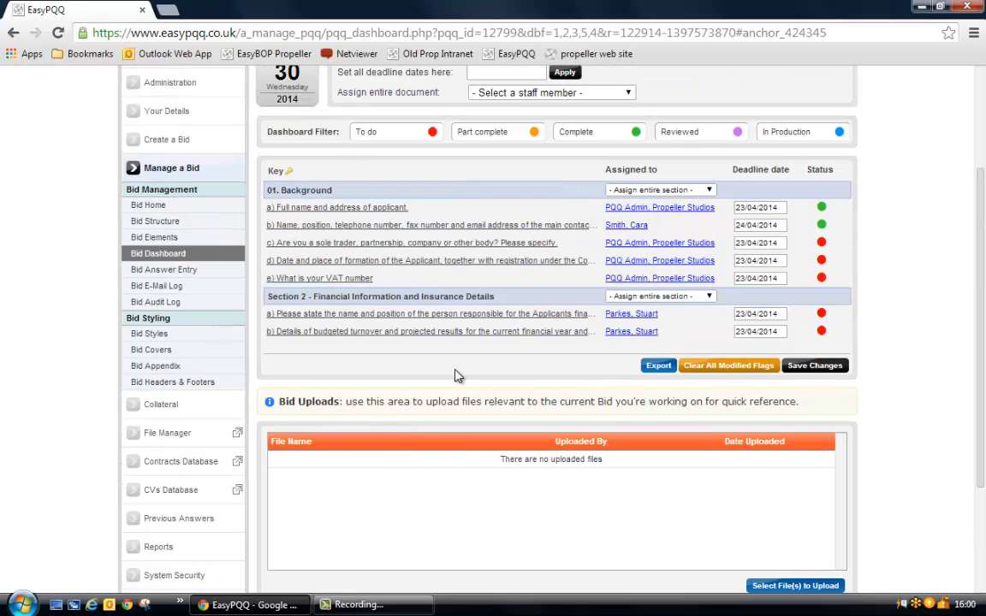
scroll(458, 377, "down", 1)
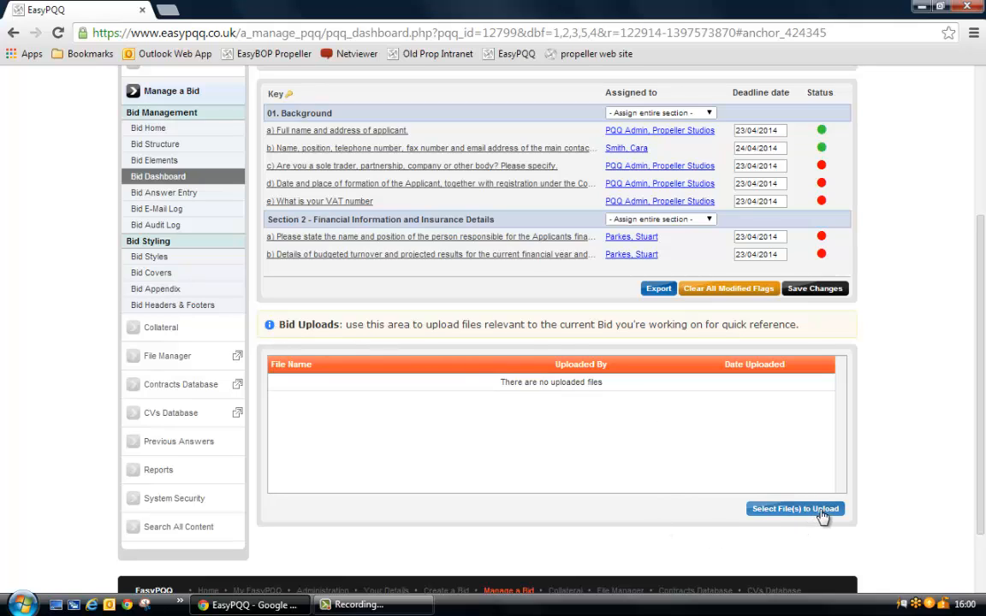
left_click(784, 510)
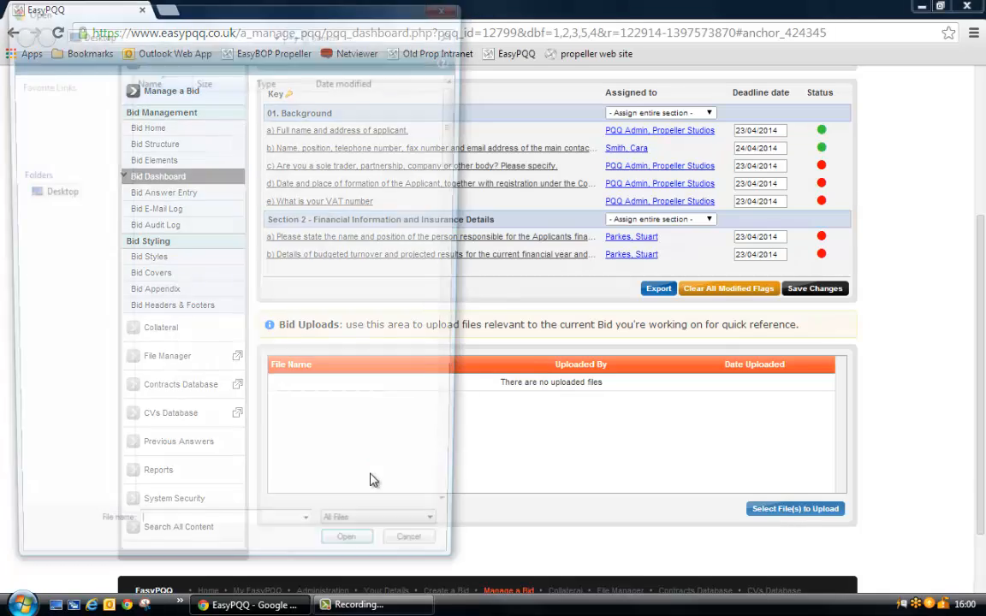
left_click_drag(458, 137, 457, 184)
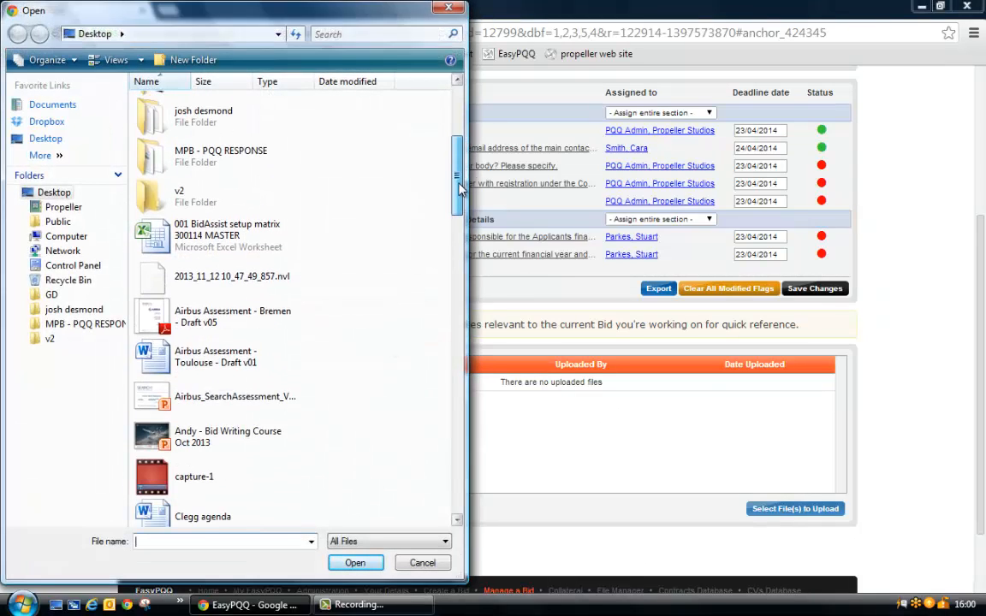
left_click(205, 231)
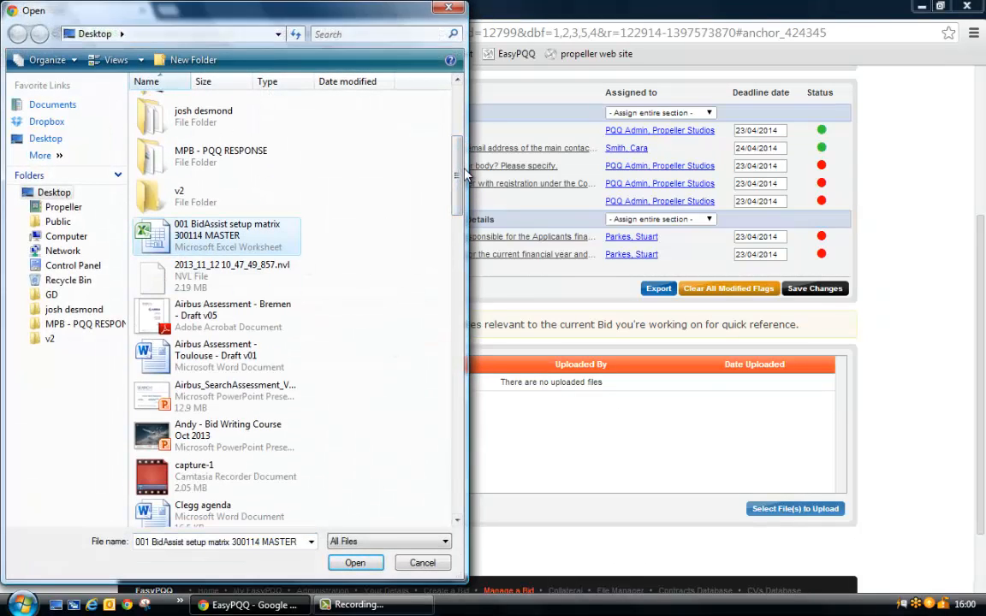
left_click_drag(458, 171, 462, 278)
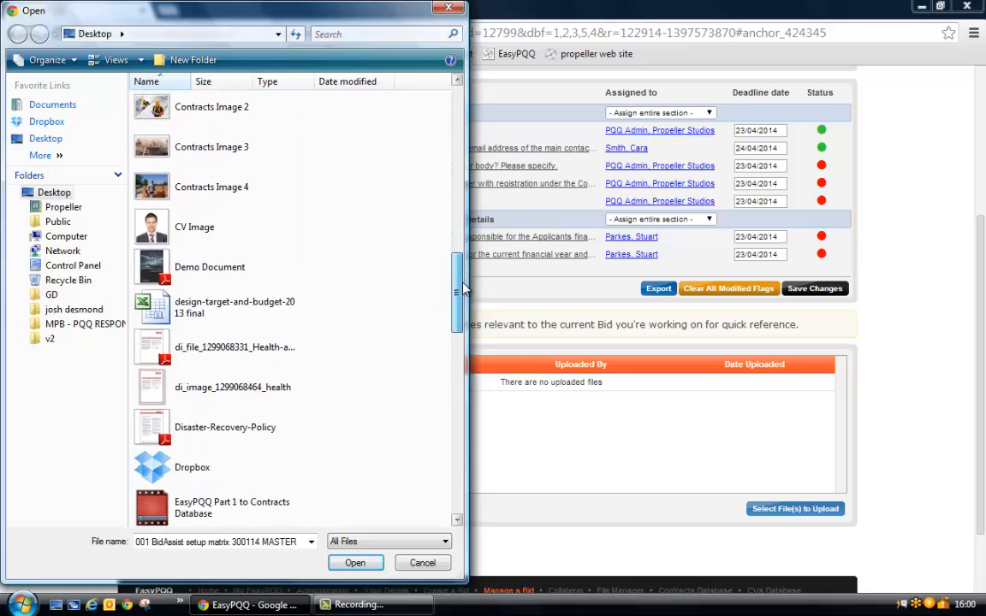
left_click(152, 240, "ctrl")
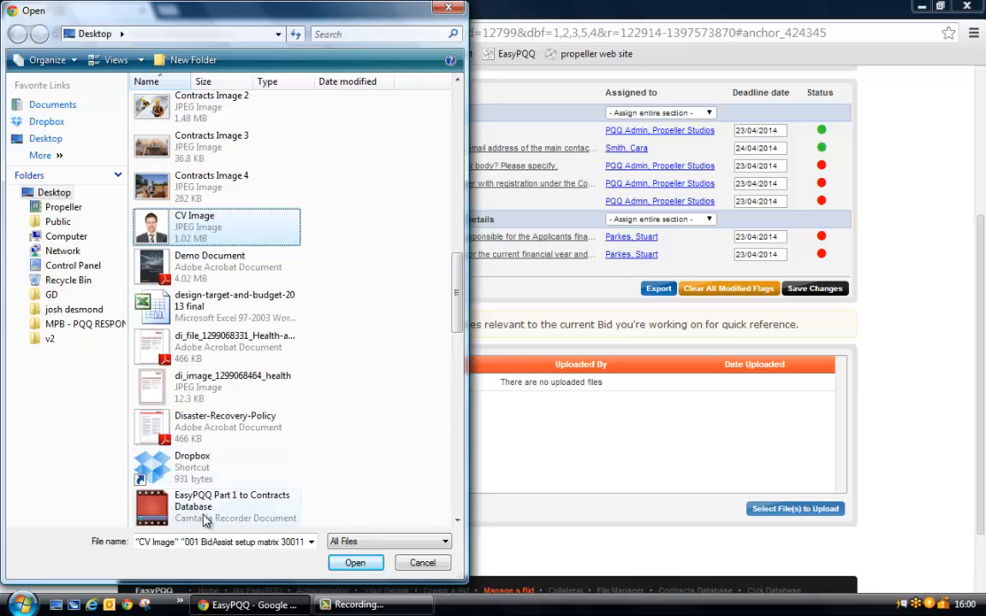
left_click(193, 306, "ctrl")
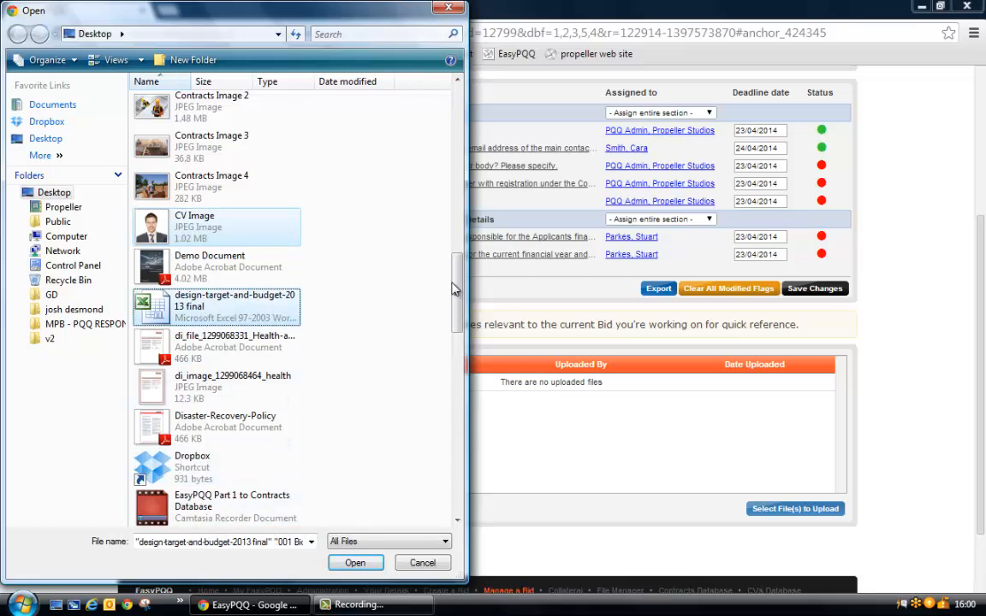
left_click_drag(458, 291, 458, 402)
left_click(198, 366, "ctrl")
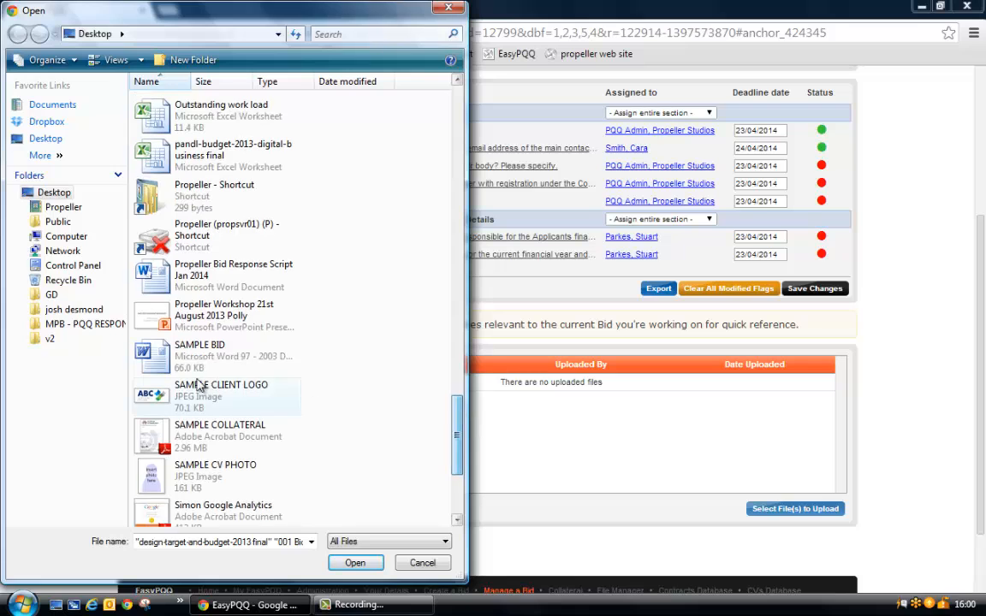
left_click(355, 564)
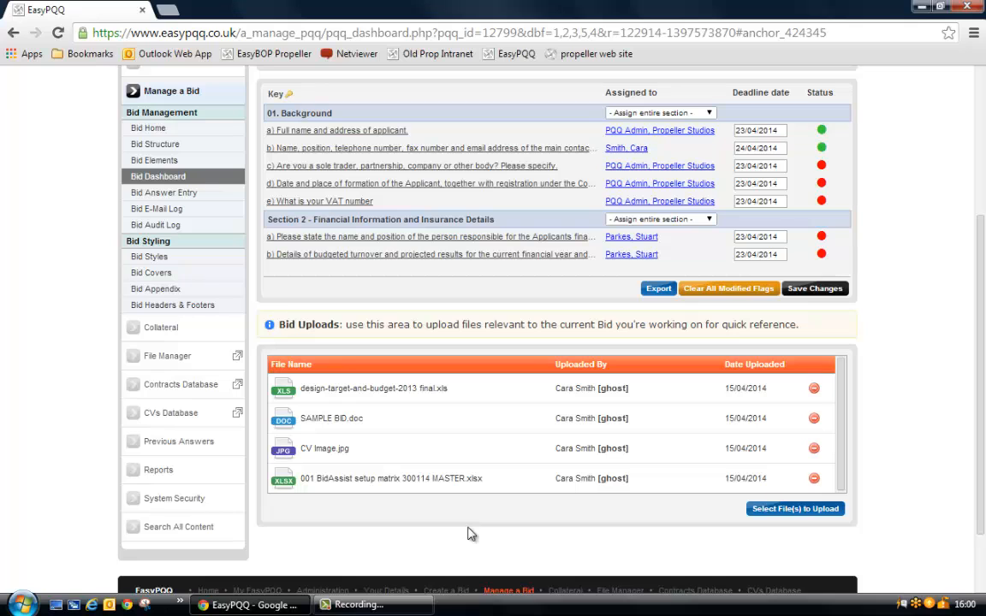
Delete design-target-and-budget-2013 final.xls and 001 BidAssist setup matrix 300114 MASTER.xlsx from the Bid Uploads, confirming each removal.
left_click(813, 388)
left_click(534, 130)
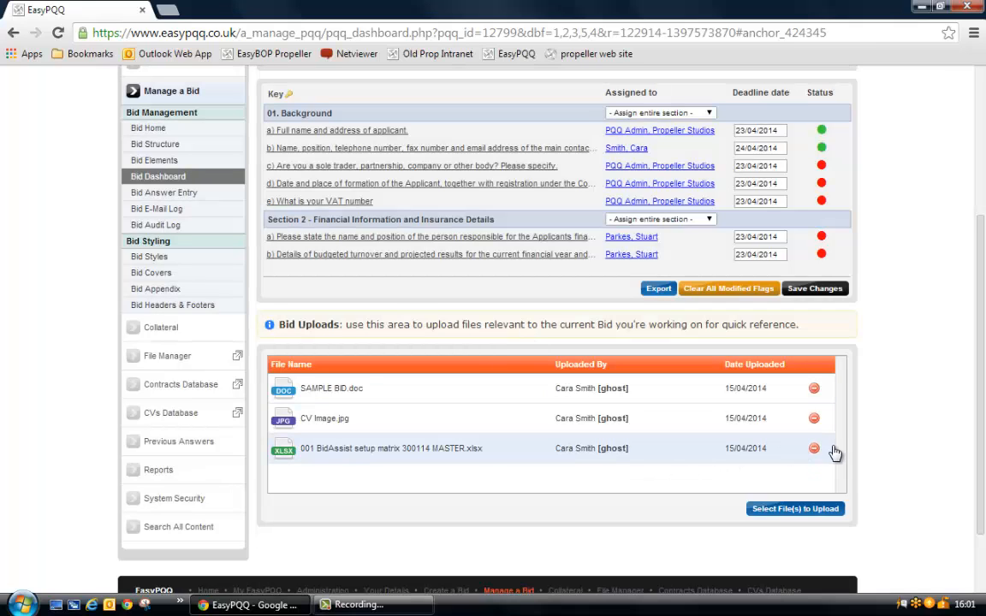
left_click(814, 448)
left_click(537, 130)
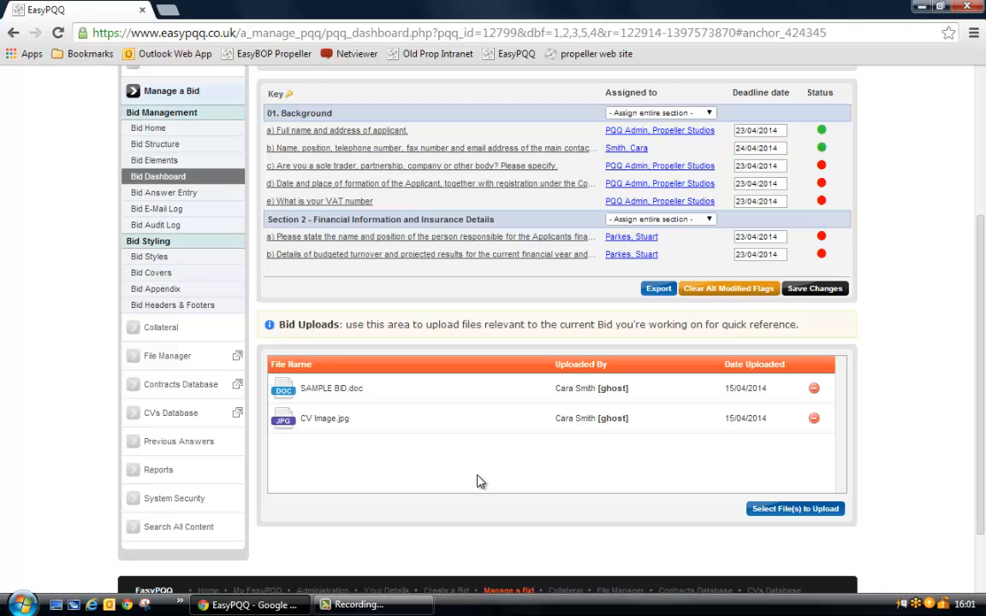
Go to the bid's home page, mark the whole EasyPQQ Demo Bid as complete and accept that it can no longer be edited.
scroll(477, 481, "up", 2)
scroll(477, 473, "up", 2)
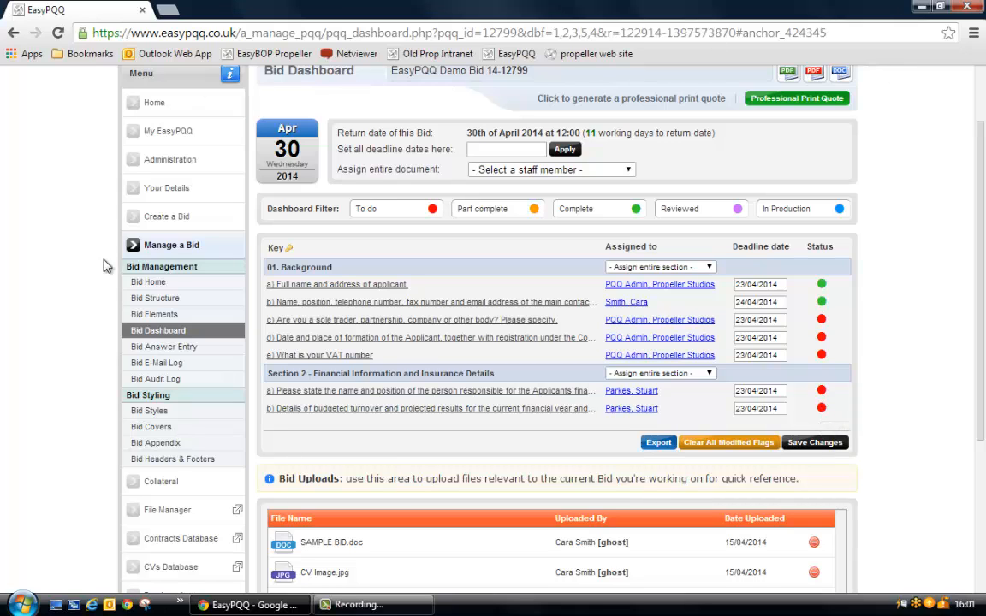
left_click(150, 283)
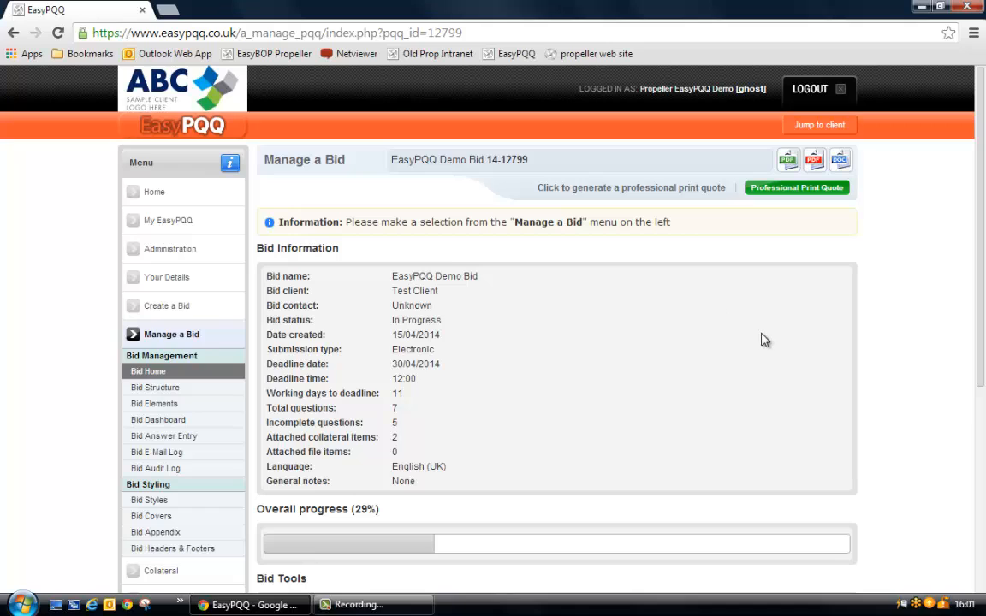
scroll(764, 339, "down", 3)
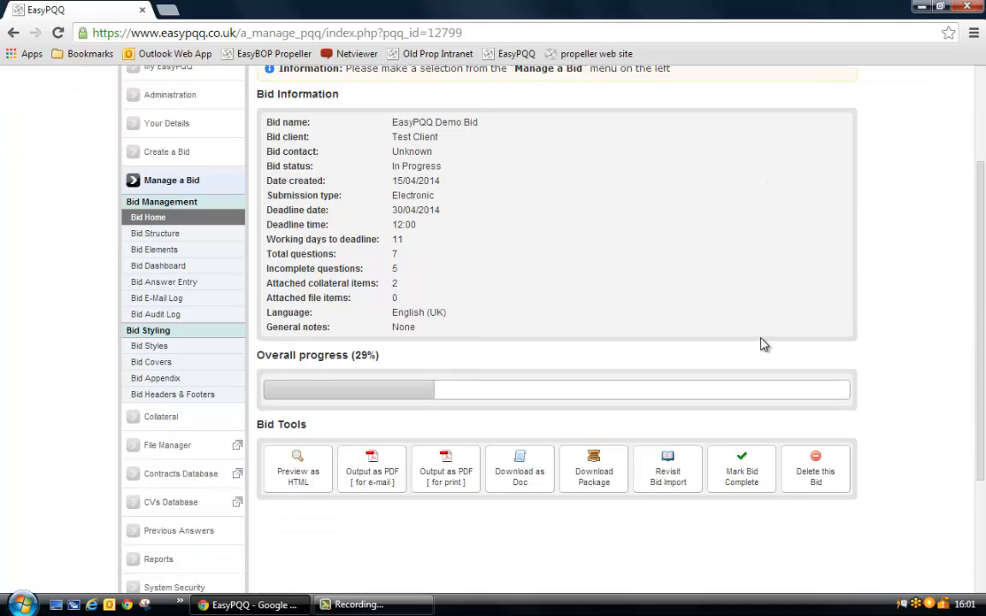
left_click(745, 479)
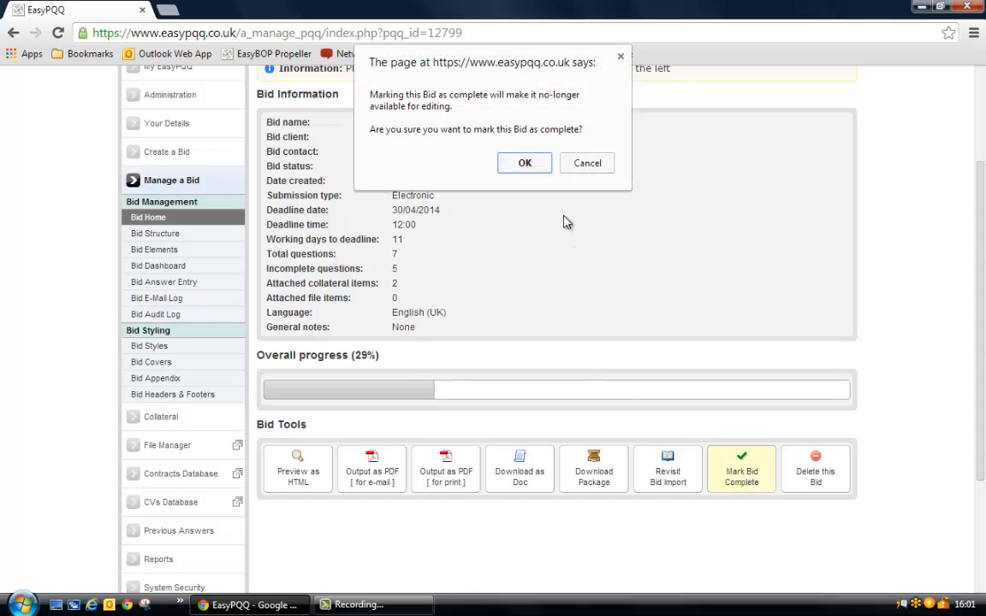
left_click(524, 164)
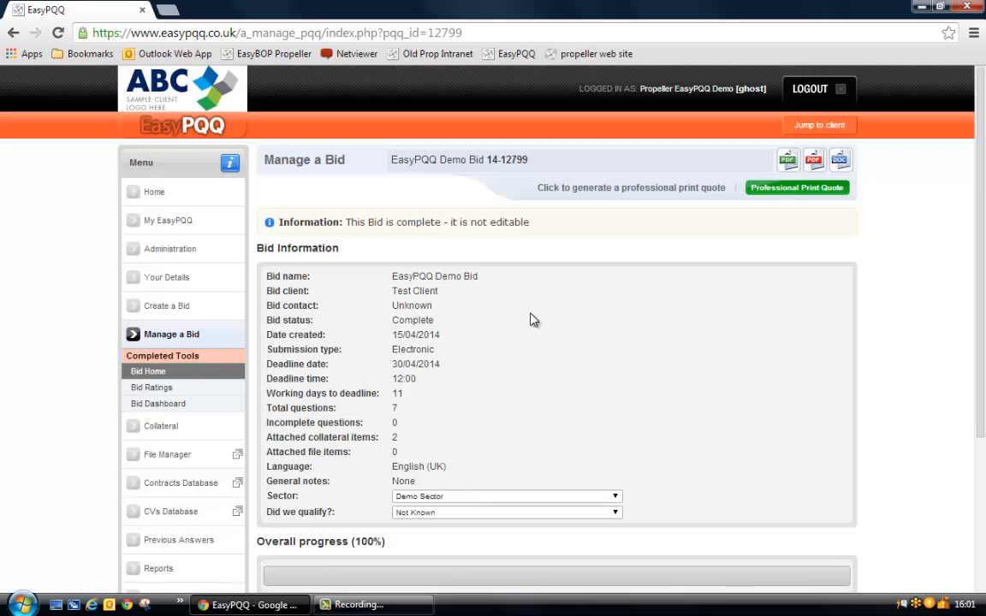
scroll(530, 320, "down", 2)
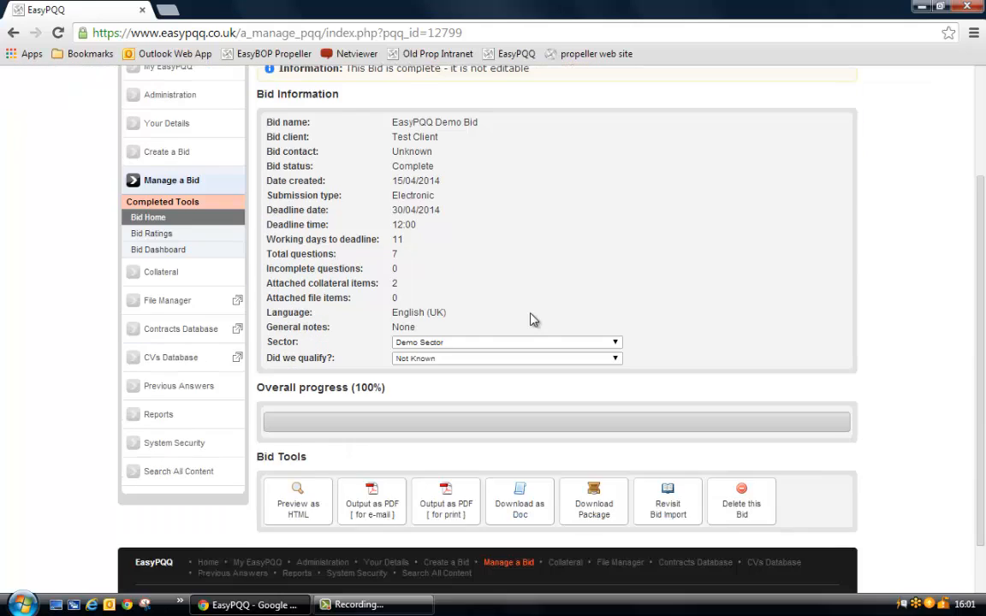
Set the completed bid's qualification result to Successful, enter the reason "sdfsadfaf" and save the changes.
scroll(530, 319, "up", 1)
left_click_drag(392, 82, 490, 82)
scroll(545, 330, "down", 2)
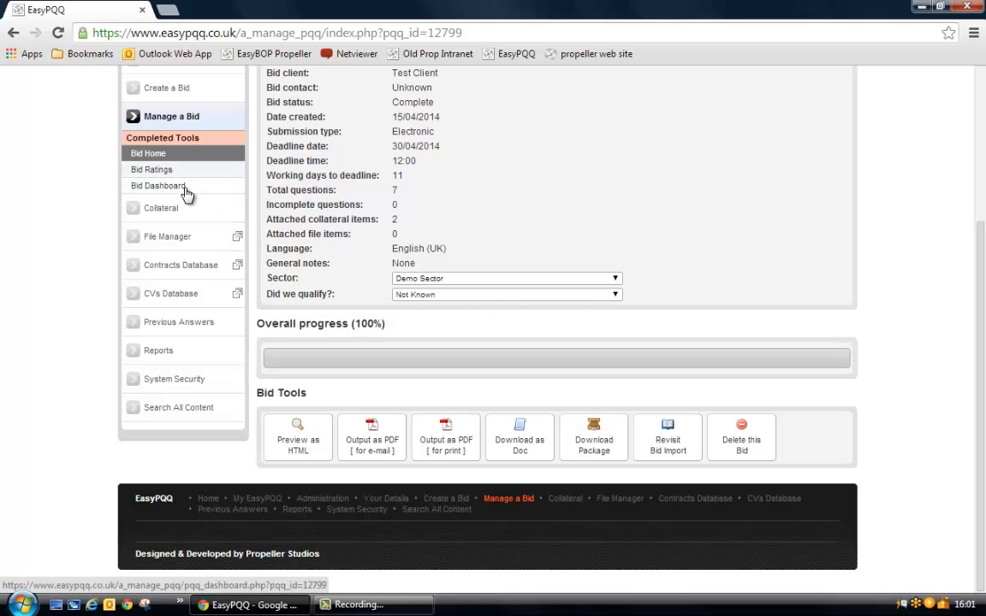
left_click(429, 296)
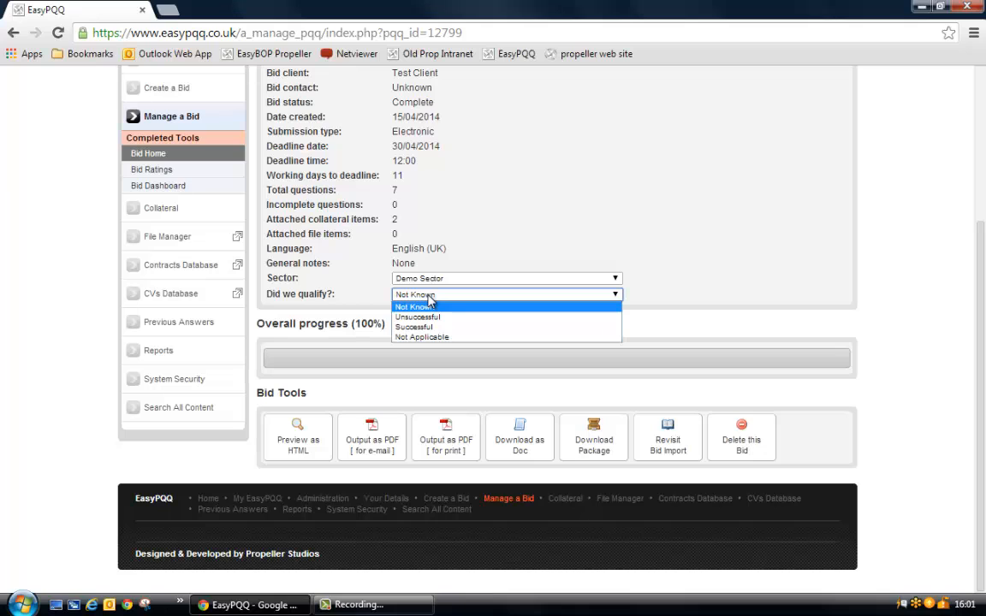
left_click(428, 328)
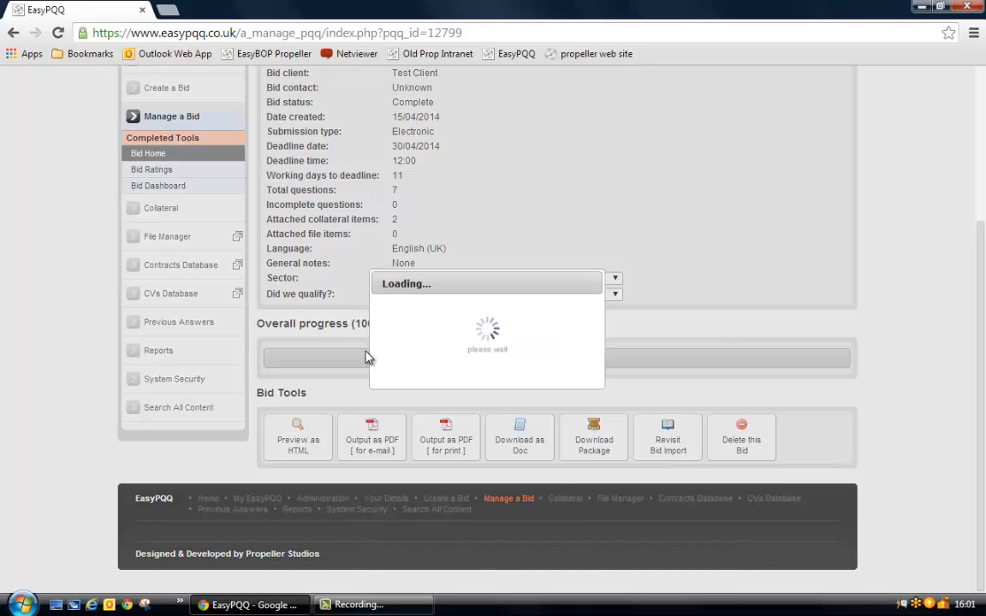
left_click(453, 328)
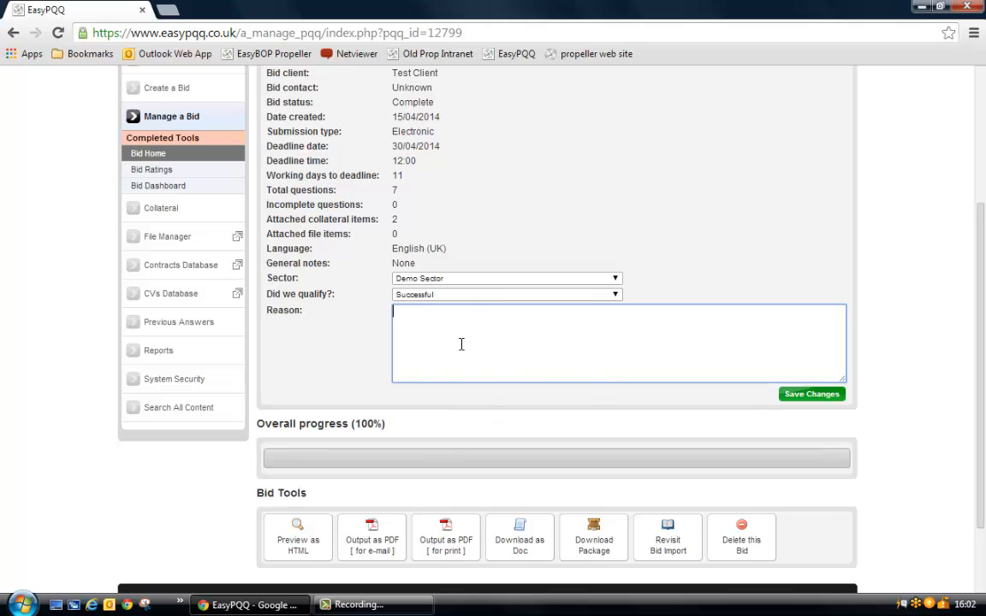
type("sdfsdfsdf")
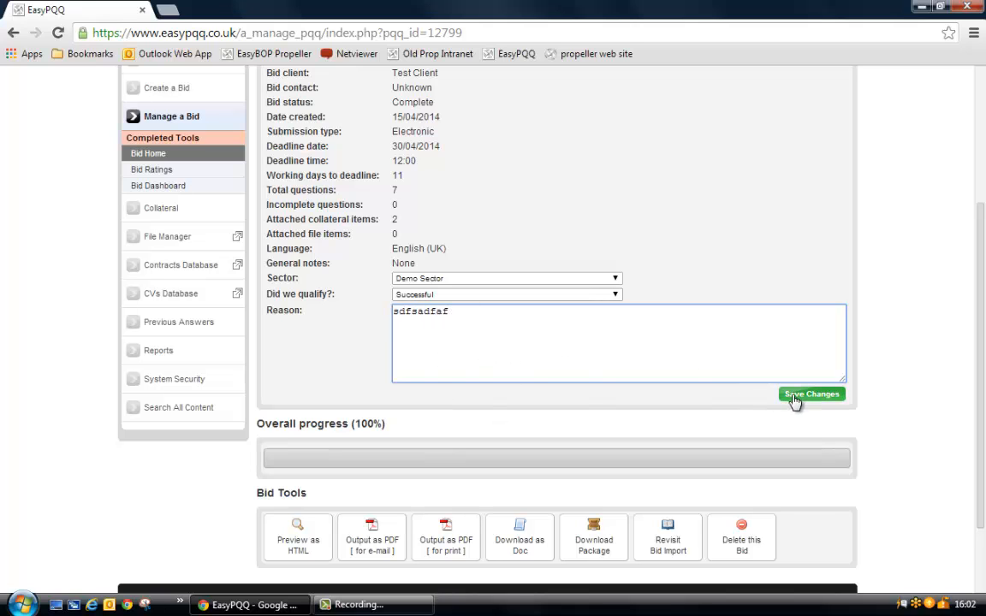
left_click(804, 394)
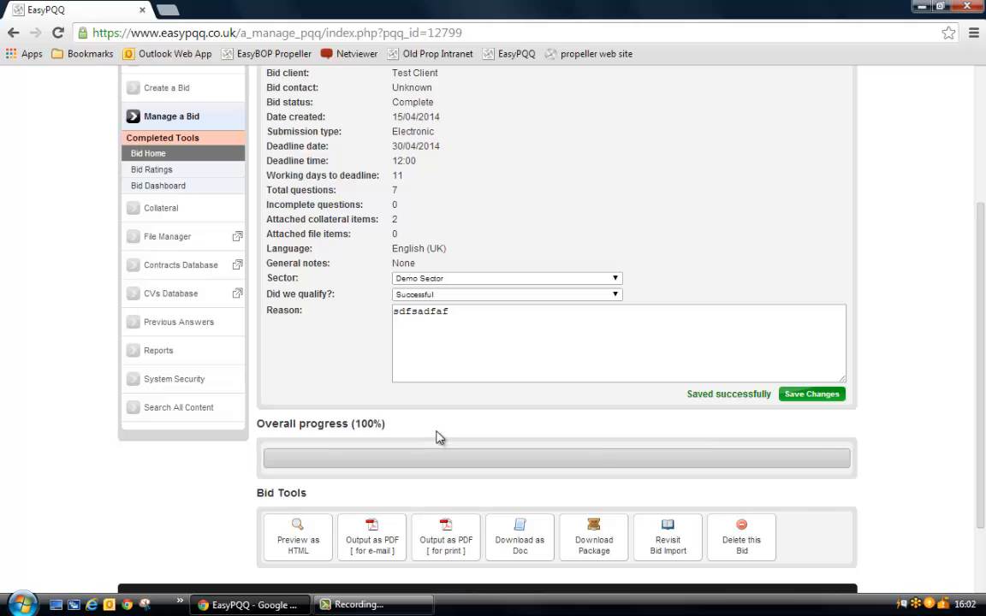
Return to the list of all bids and include completed bids in it.
scroll(359, 368, "up", 2)
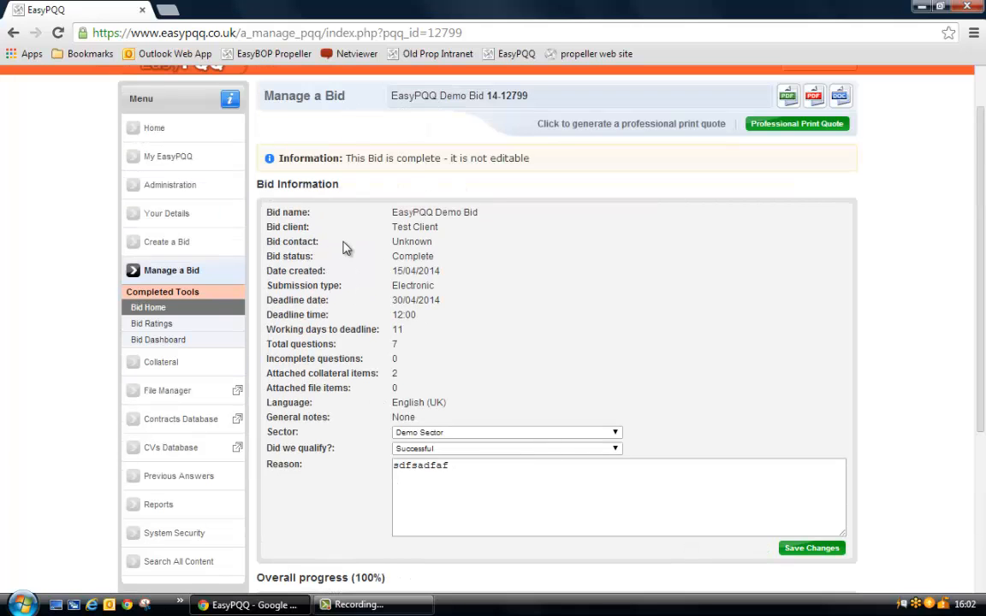
left_click(187, 272)
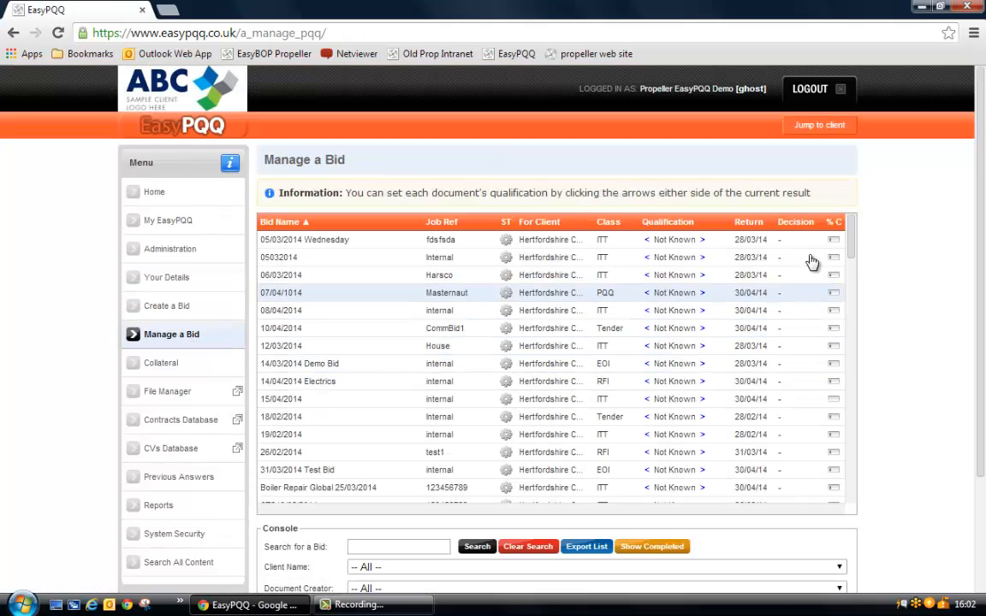
left_click_drag(853, 238, 853, 263)
left_click_drag(853, 297, 851, 241)
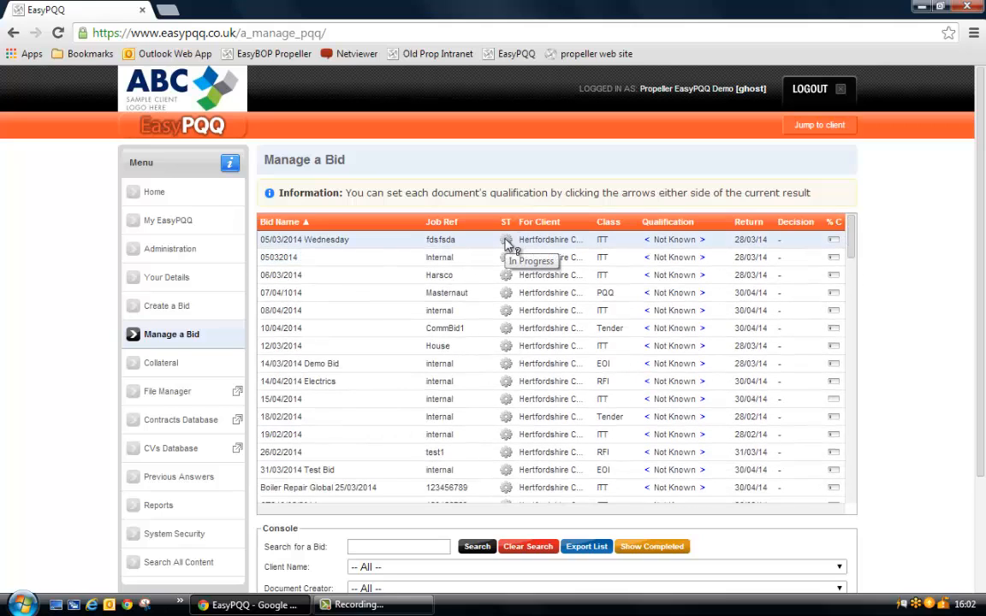
scroll(890, 349, "down", 2)
scroll(890, 349, "down", 2)
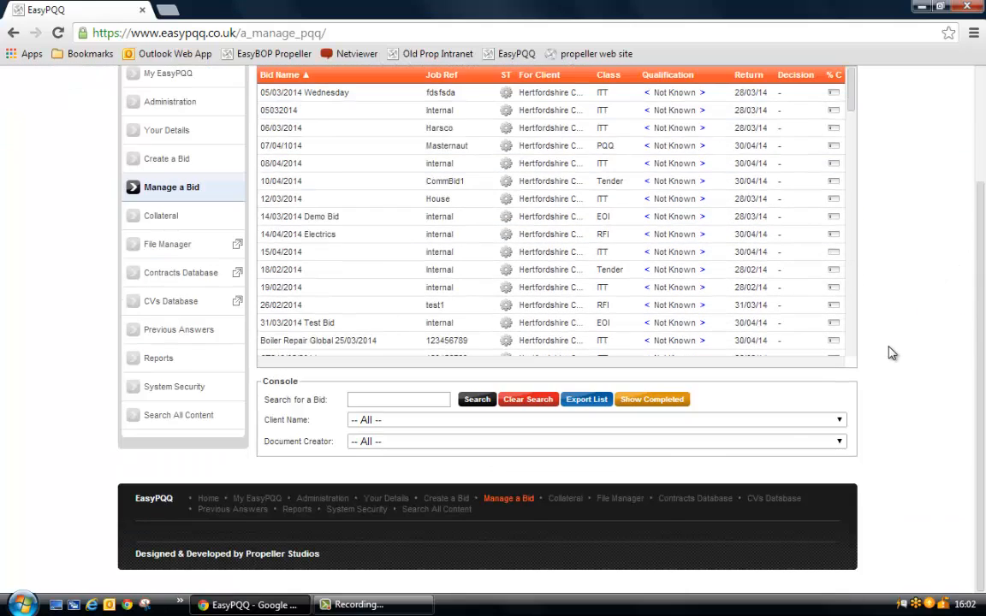
left_click(655, 401)
Find the completed EasyPQQ Demo Bid in the list and open it for managing.
left_click_drag(854, 100, 858, 151)
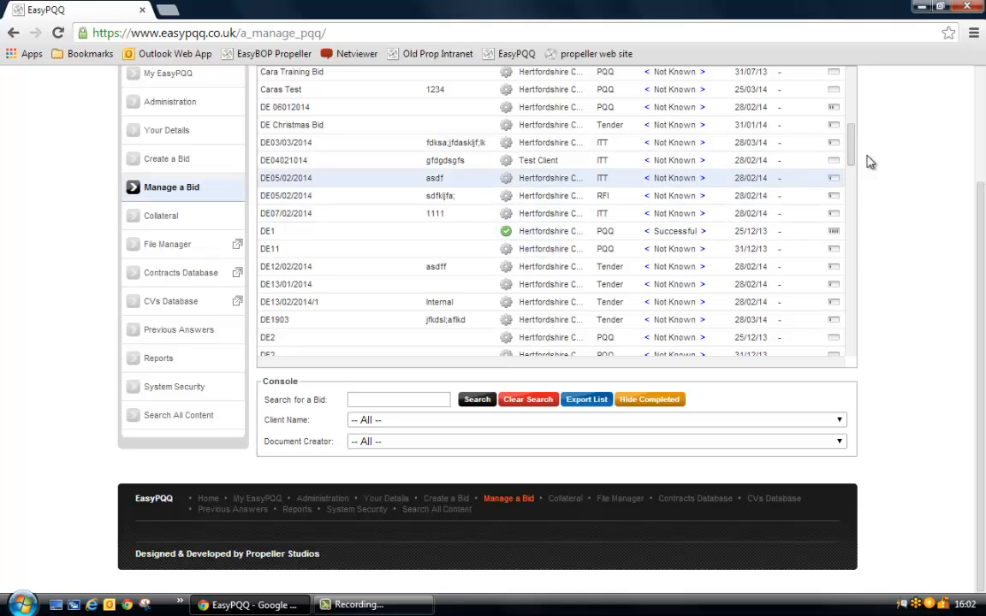
left_click_drag(856, 150, 859, 200)
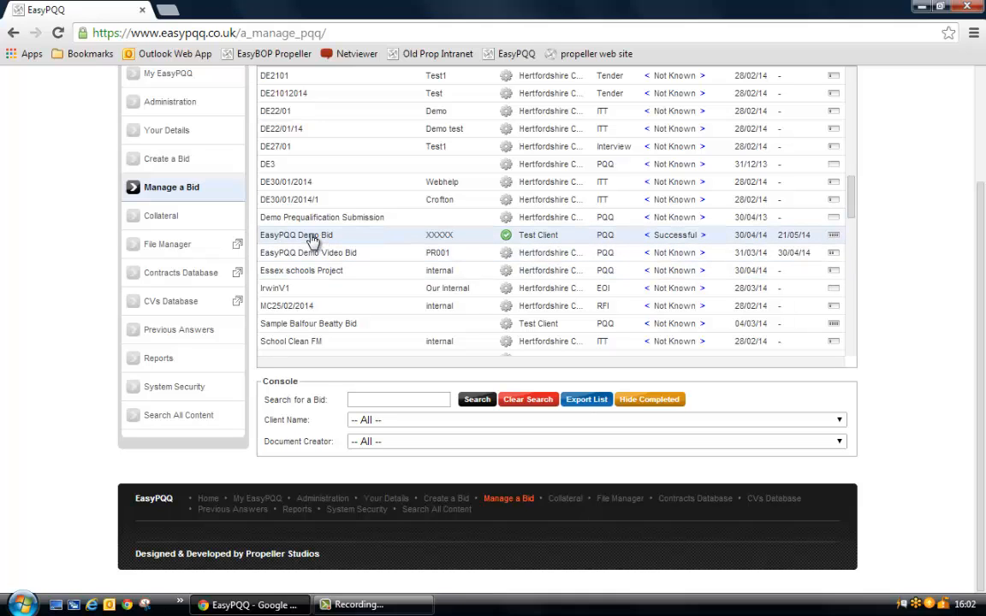
left_click(313, 239)
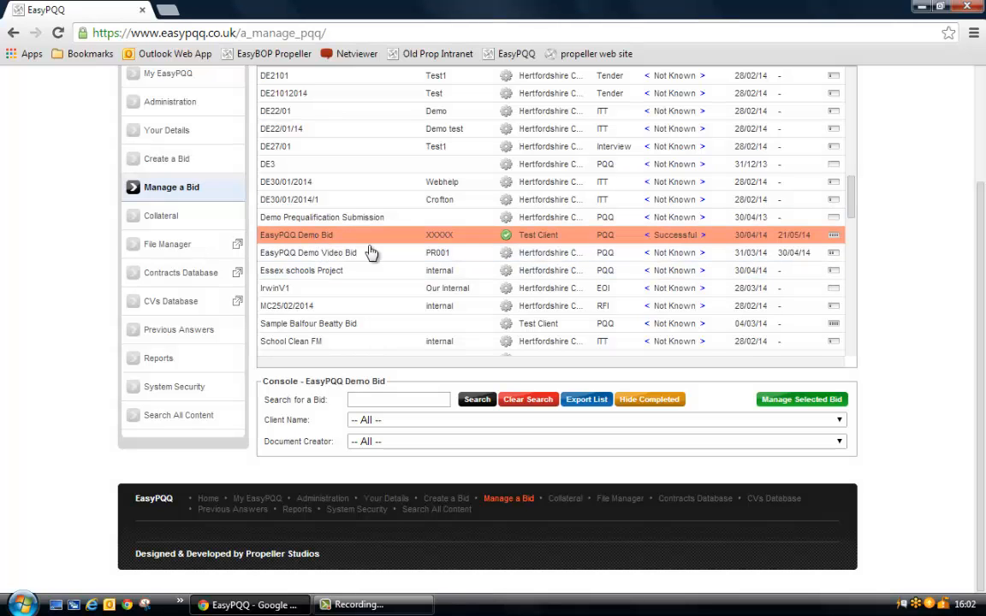
left_click(820, 402)
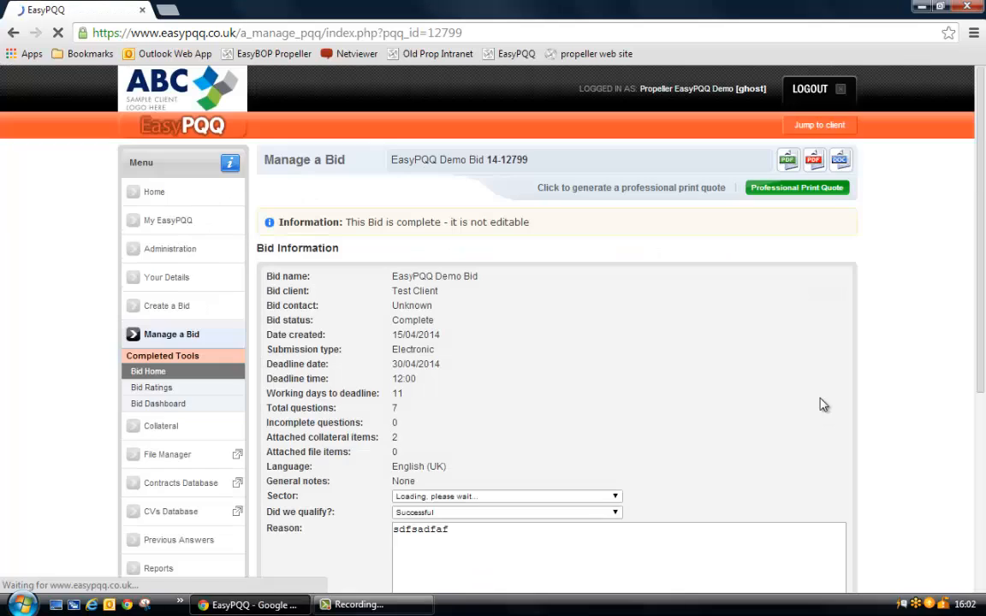
scroll(700, 372, "down", 3)
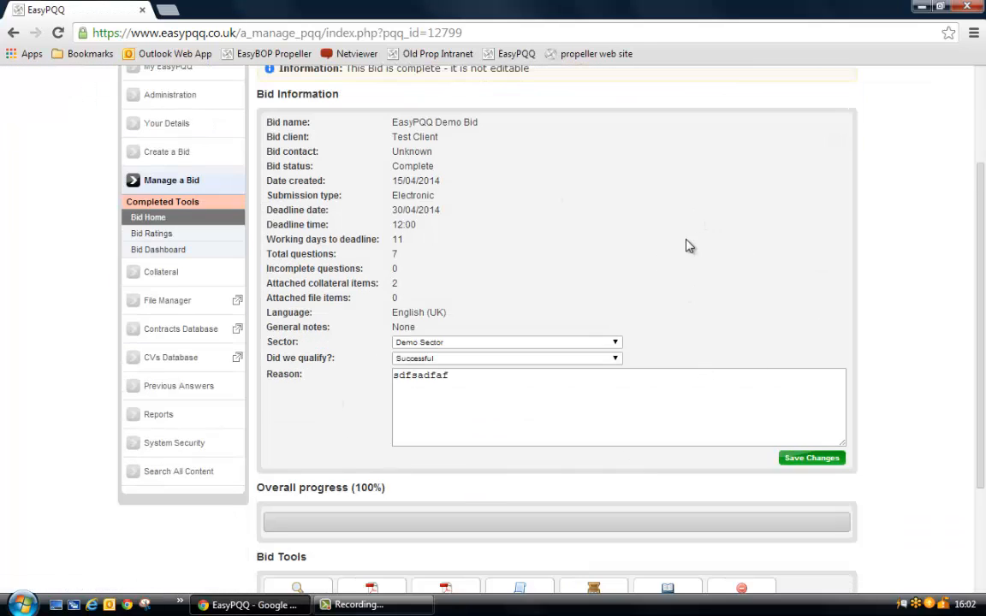
Open question b) of the Background section from the bid's dashboard, enlarge its window and read the answer through to the added collateral.
left_click(183, 252)
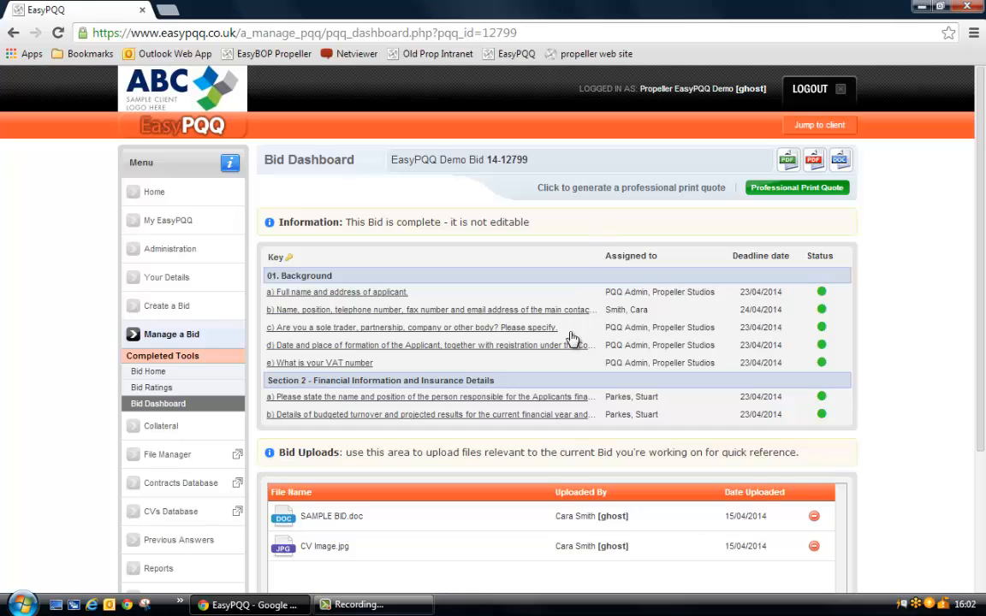
left_click(344, 313)
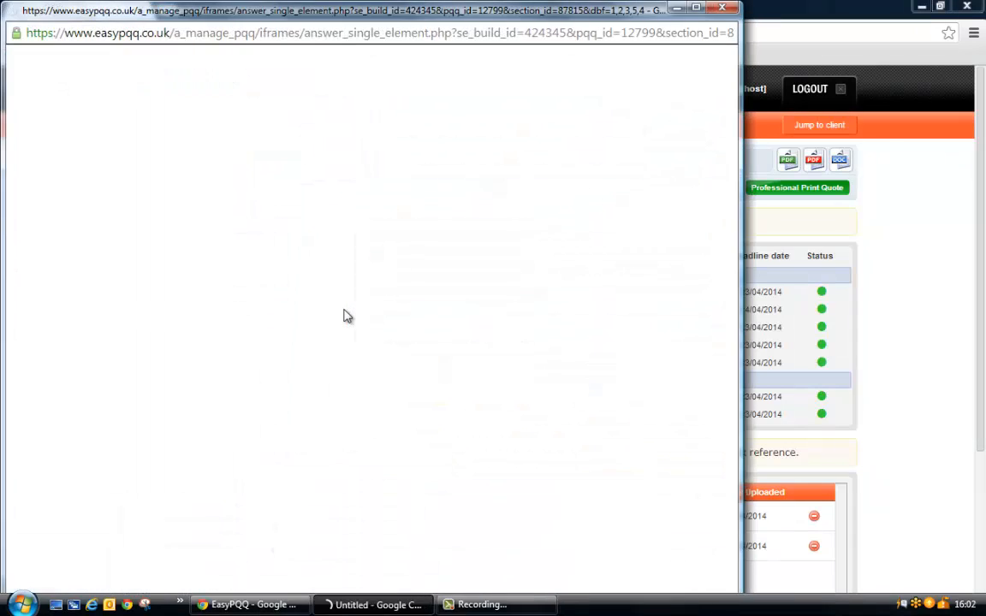
left_click(696, 8)
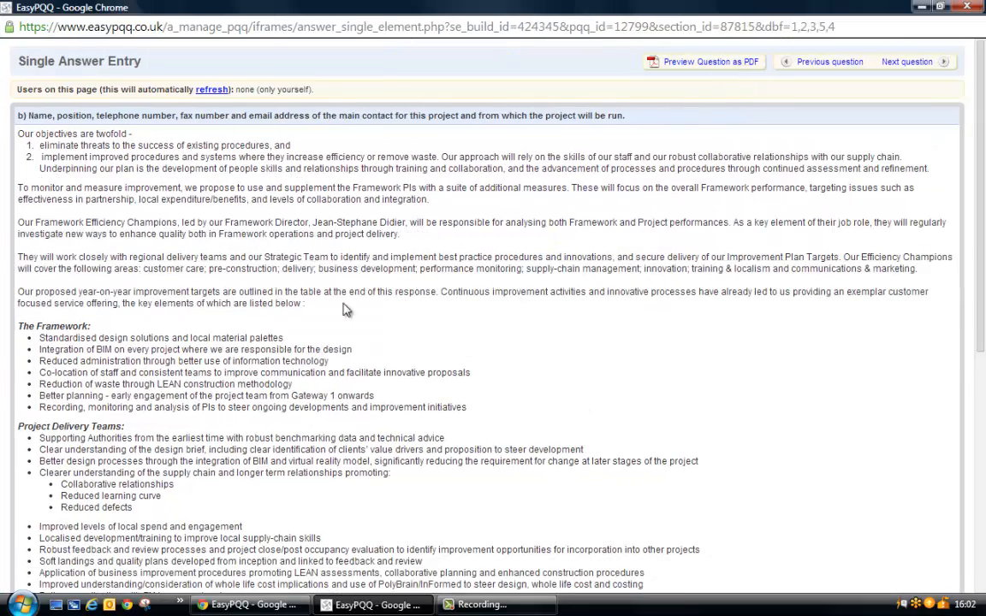
scroll(282, 366, "down", 5)
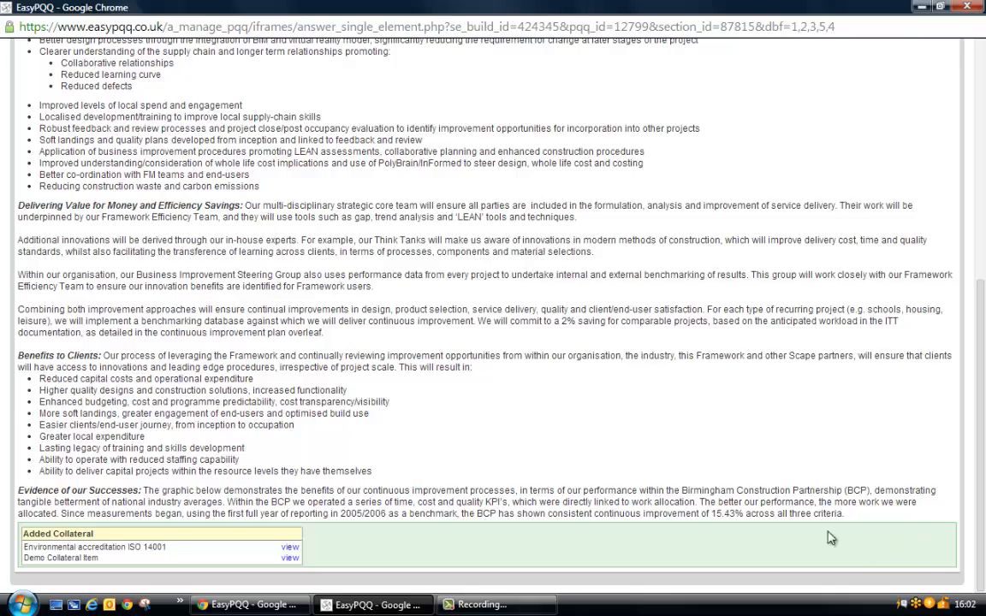
scroll(836, 432, "up", 3)
scroll(836, 432, "up", 1)
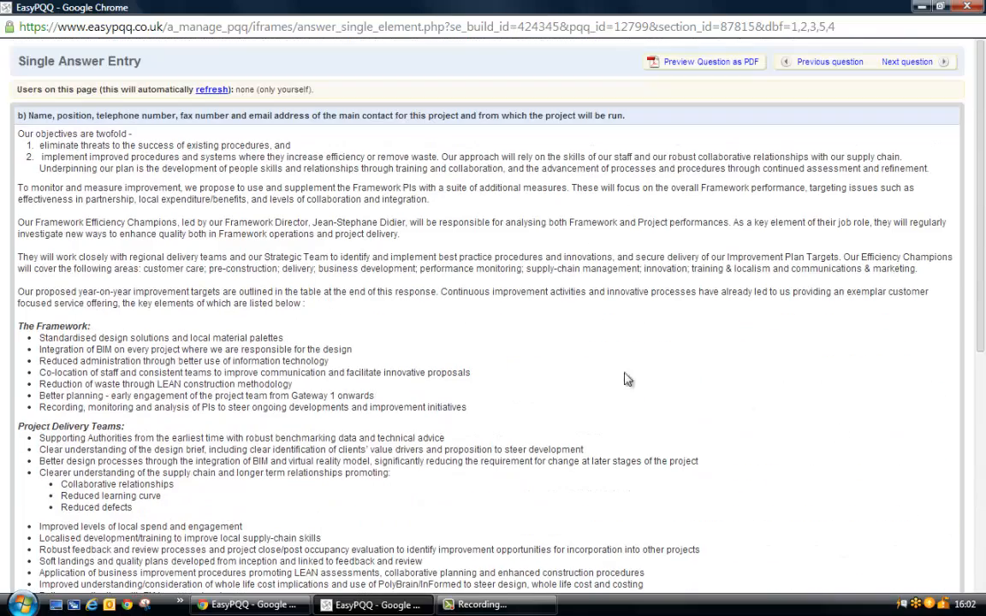
Select the answer's paragraphs on monitoring improvement and the Framework Efficiency Champions, bring up the copy option, and close the answer window.
left_click_drag(341, 244, 590, 267)
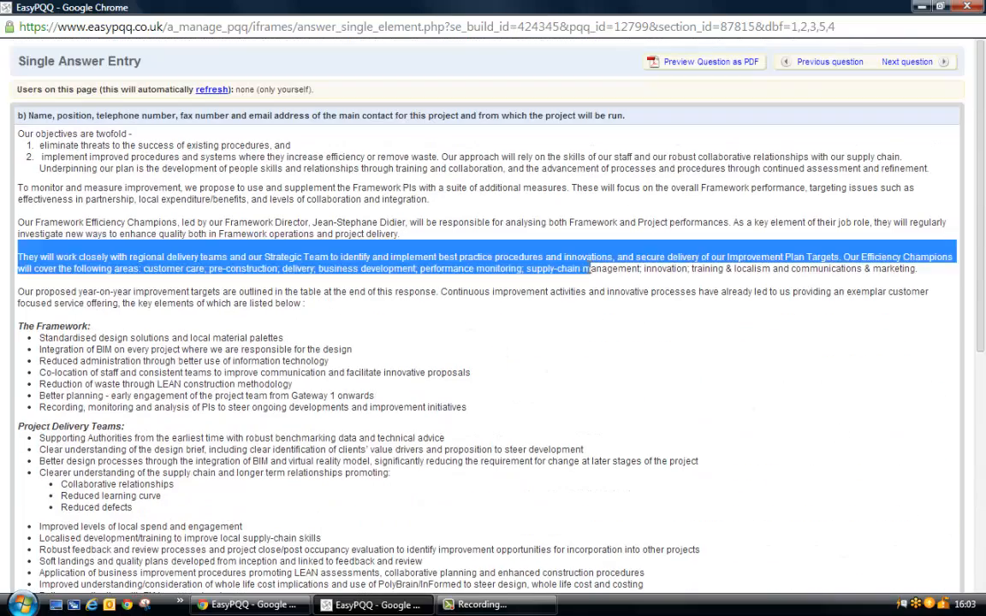
left_click(550, 275)
left_click_drag(58, 187, 181, 238)
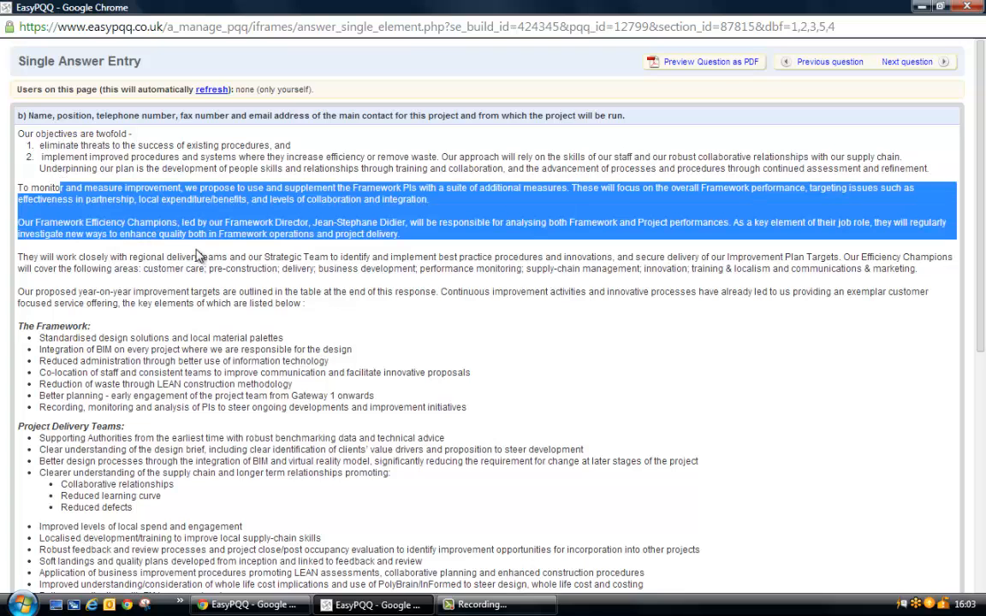
right_click(196, 250)
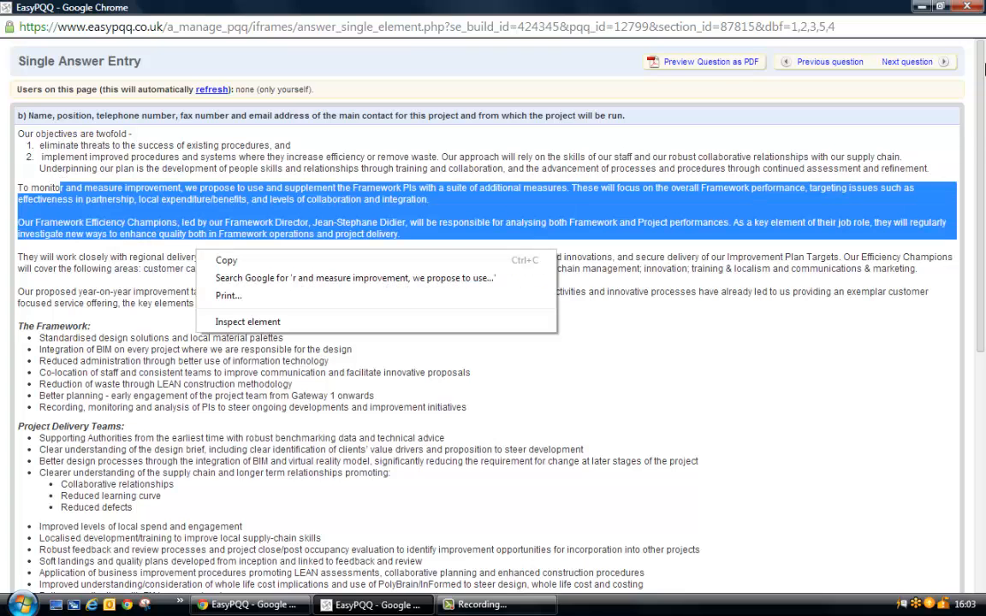
left_click(967, 6)
In the bid ratings, rate Background answers a) four, c) two, d) four and e) five stars, and try to clear c)'s rating.
mouse_move(813, 165)
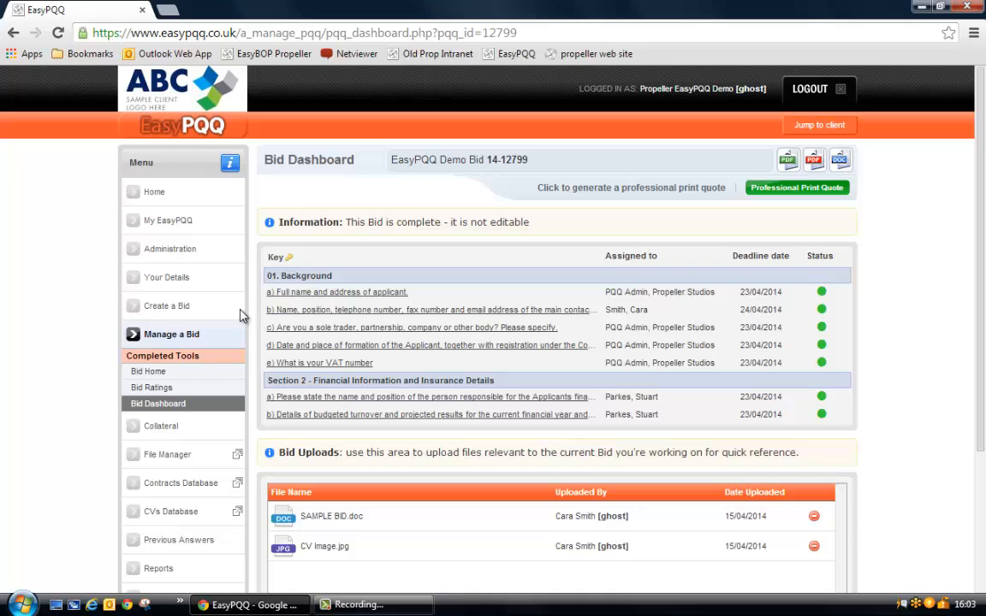
left_click(168, 391)
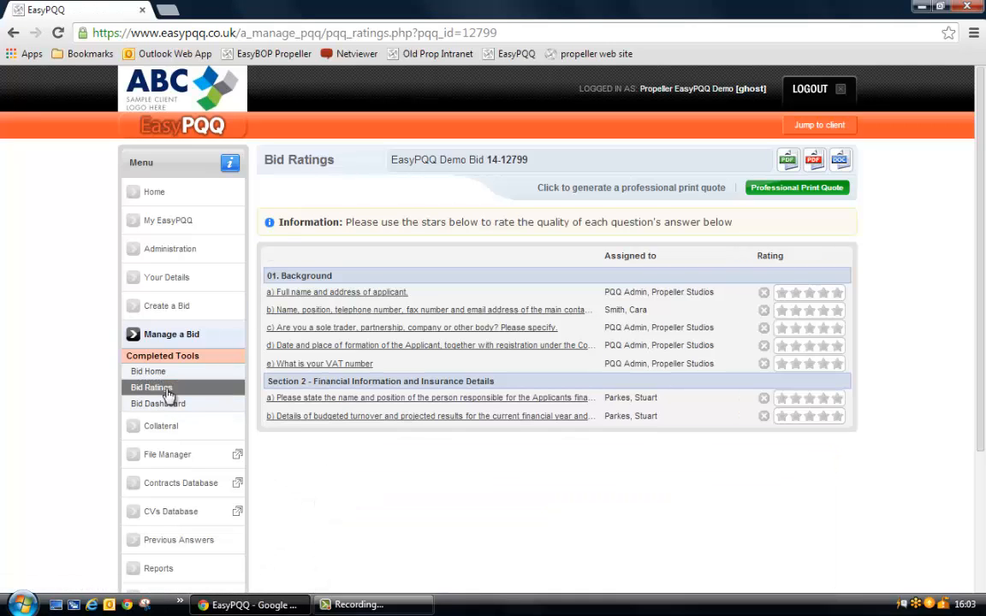
left_click(823, 293)
left_click(823, 293)
left_click(795, 328)
left_click(823, 345)
left_click(837, 363)
left_click(763, 328)
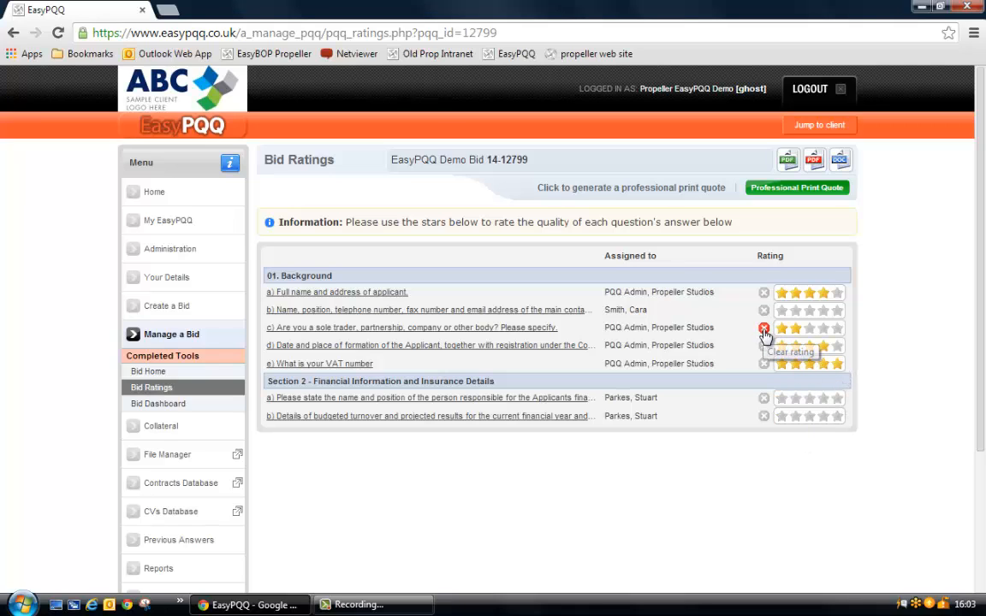